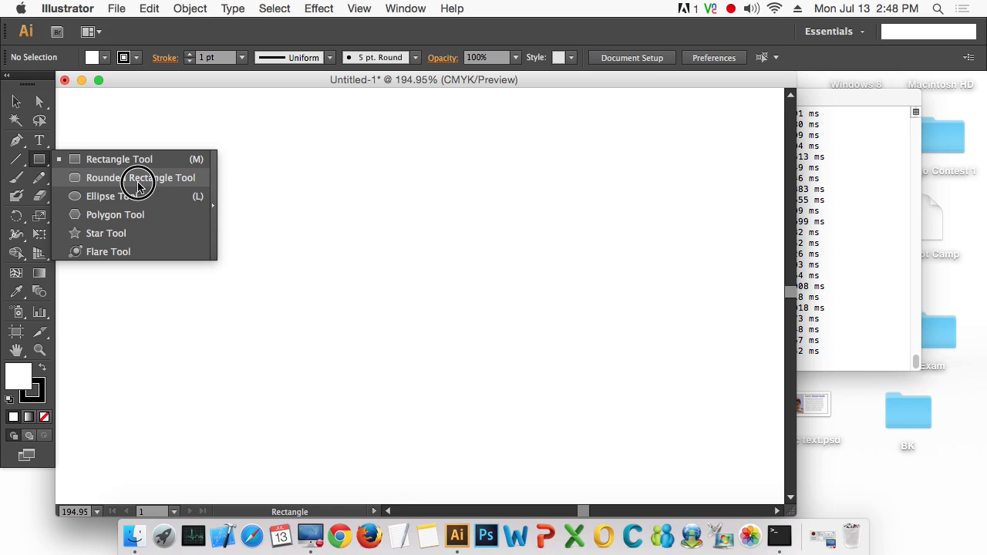
Step: Draw a tall, narrow white ellipse with a 1 pt black stroke using the Ellipse tool
left_click(139, 185)
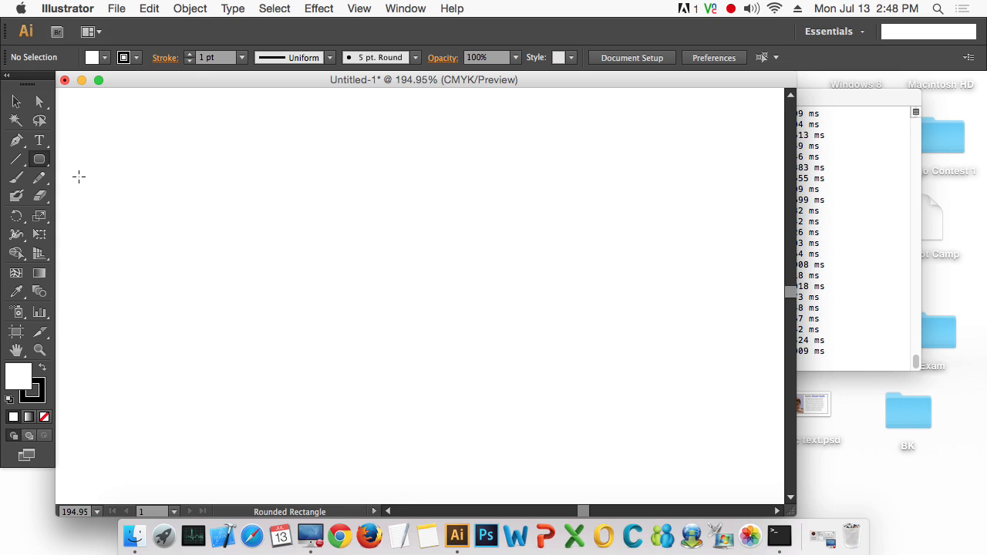
left_click(40, 164)
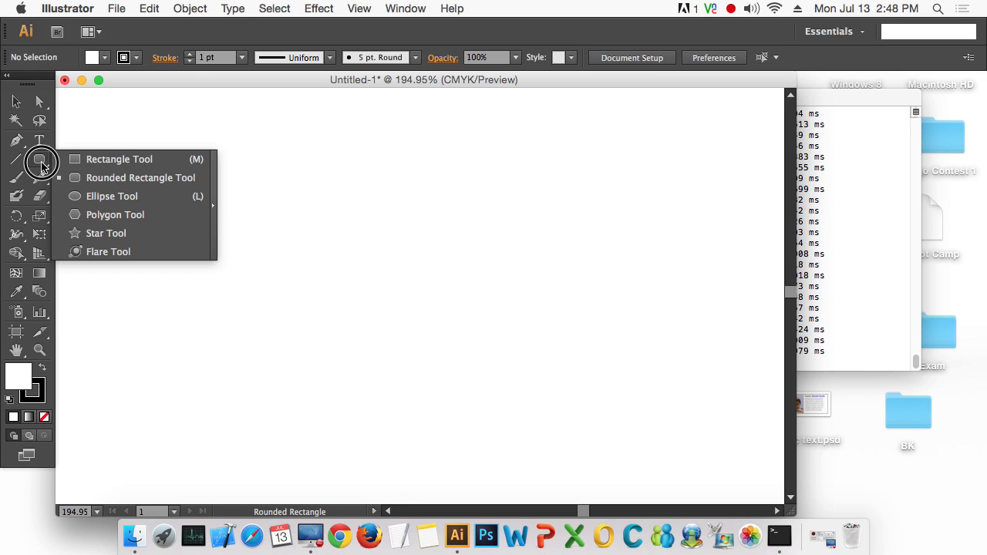
left_click(132, 203)
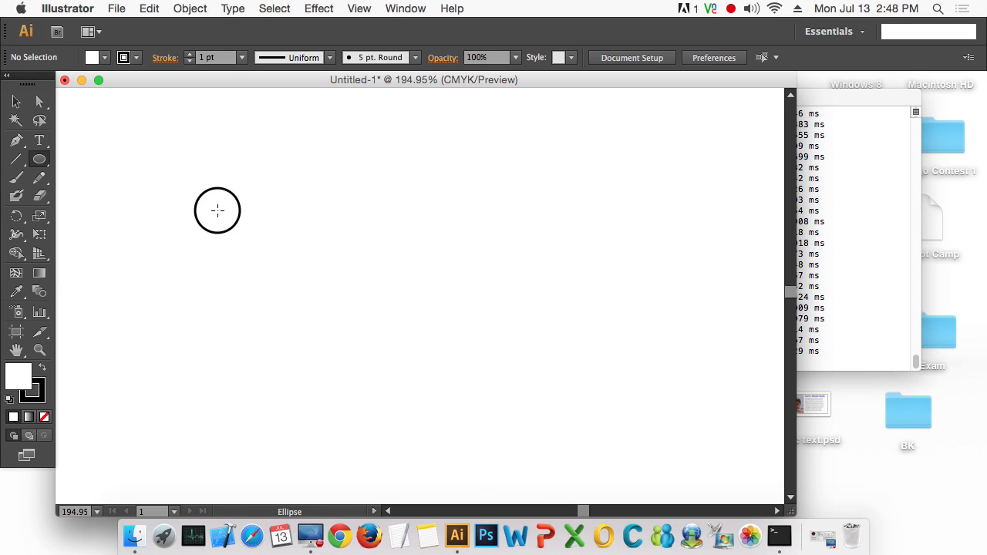
left_click_drag(216, 210, 256, 382)
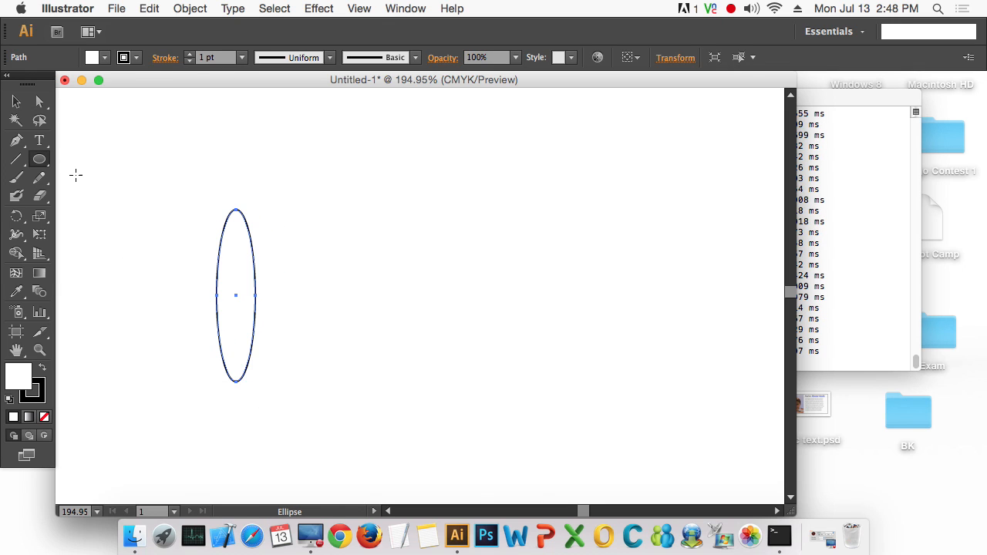
left_click(17, 101)
left_click(329, 287)
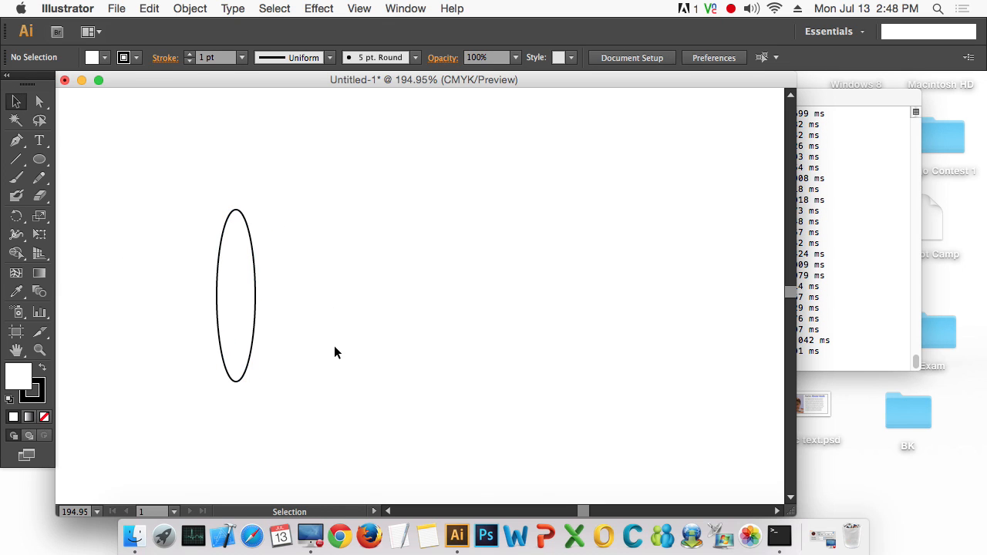
Step: Create a copy of the ellipse rotated clockwise about a pivot inside the ellipse, slightly below its centre
left_click_drag(339, 336, 239, 292)
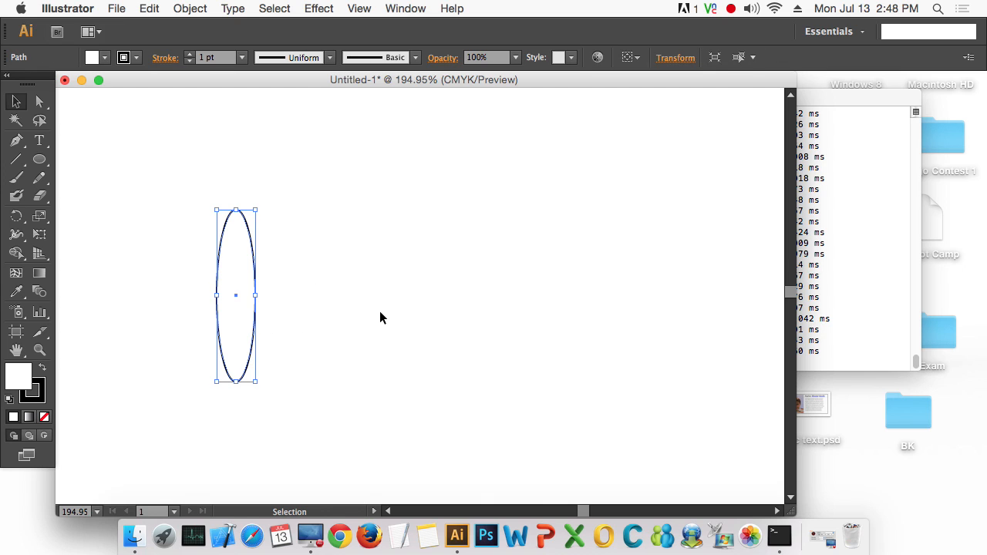
key("super+c")
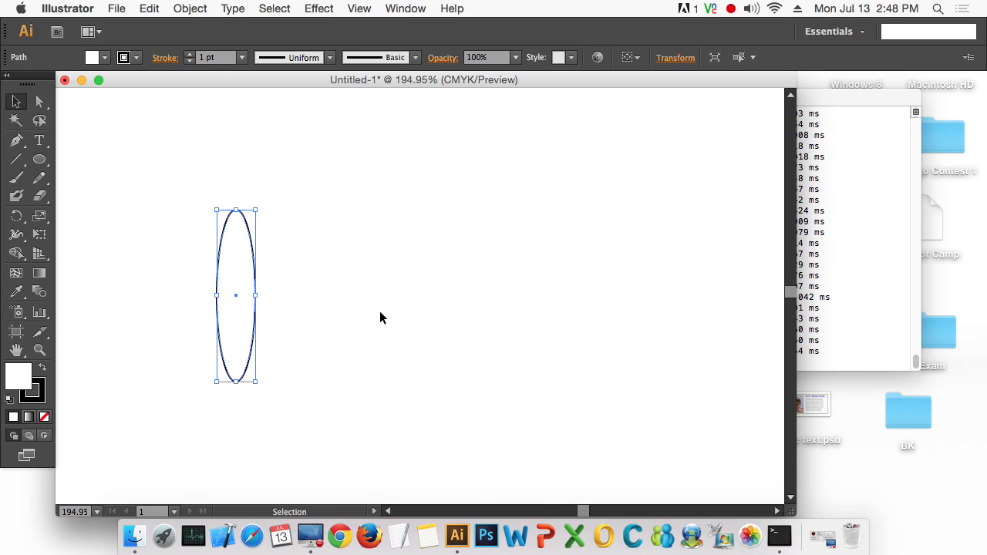
left_click(378, 313)
left_click_drag(332, 353, 219, 311)
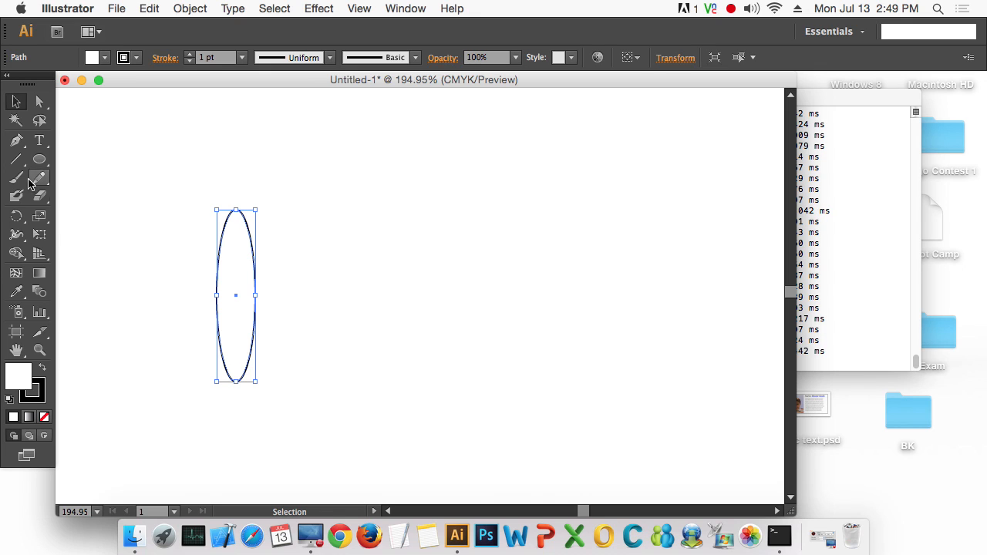
left_click(16, 216)
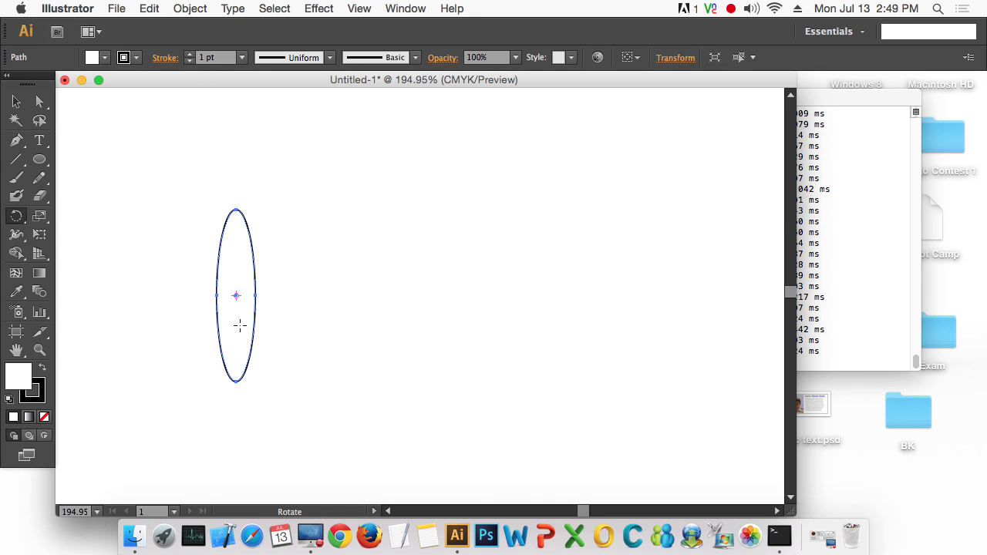
left_click_drag(307, 273, 340, 303)
left_click(16, 101)
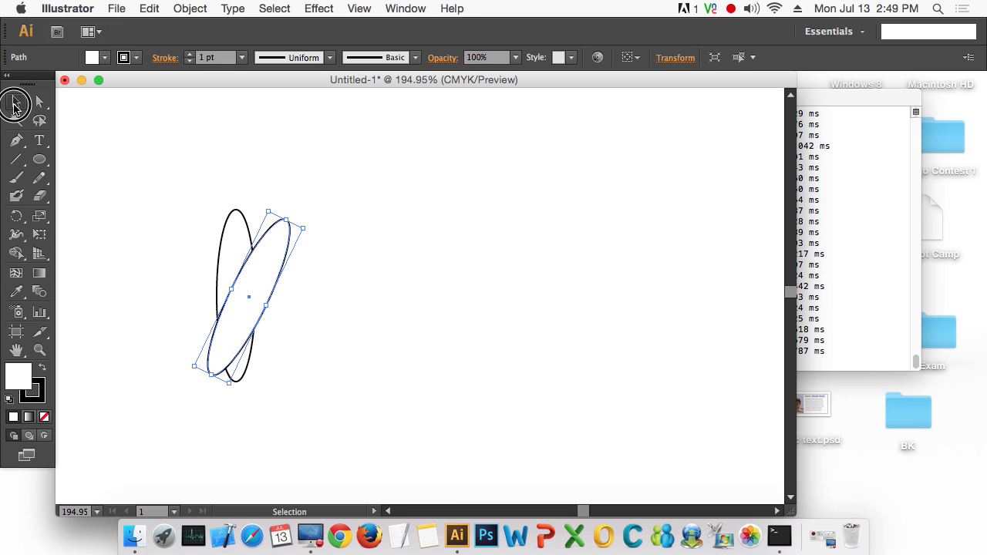
Step: Select both overlapping ellipses and remove their fill
left_click_drag(176, 207, 288, 273)
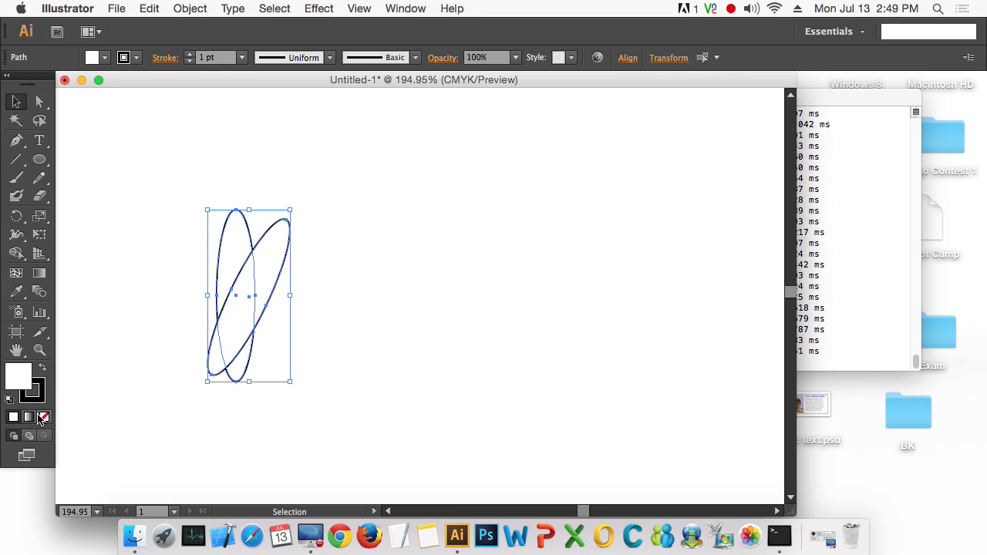
left_click(43, 418)
left_click(354, 372)
left_click_drag(511, 368, 122, 163)
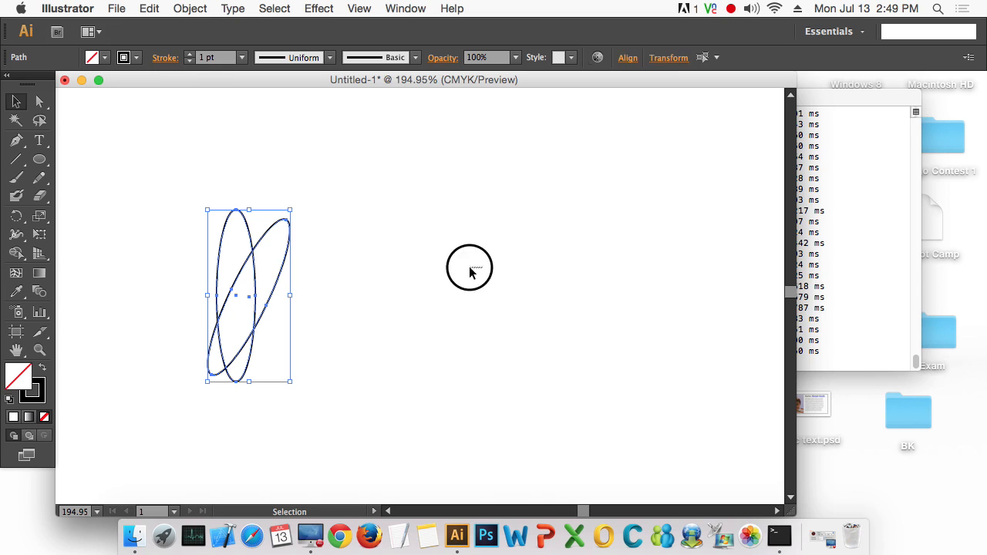
left_click(470, 268)
Step: Repeat the rotated copy from the tilted ellipse with Transform Again until the ellipses form a full flower
left_click_drag(369, 274, 287, 230)
left_click(188, 10)
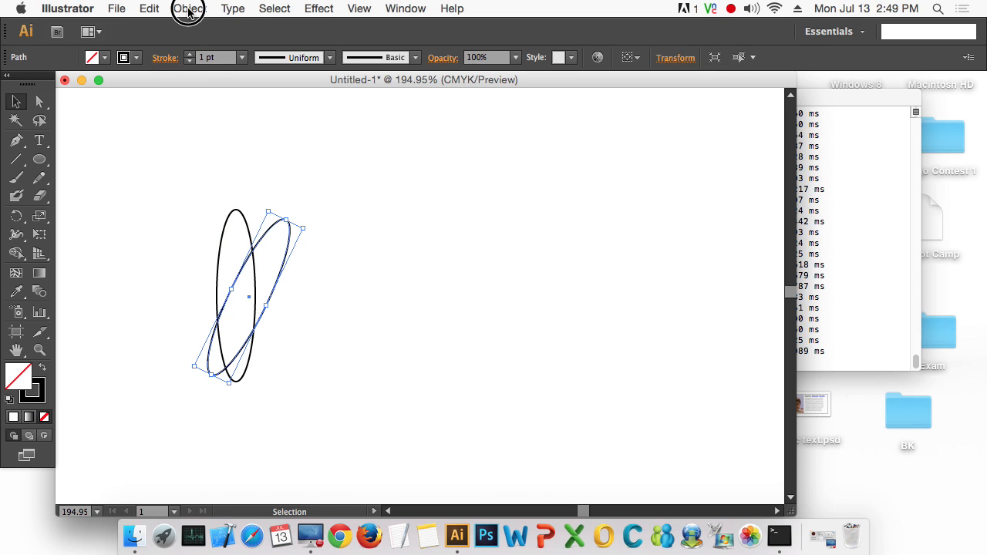
mouse_move(255, 27)
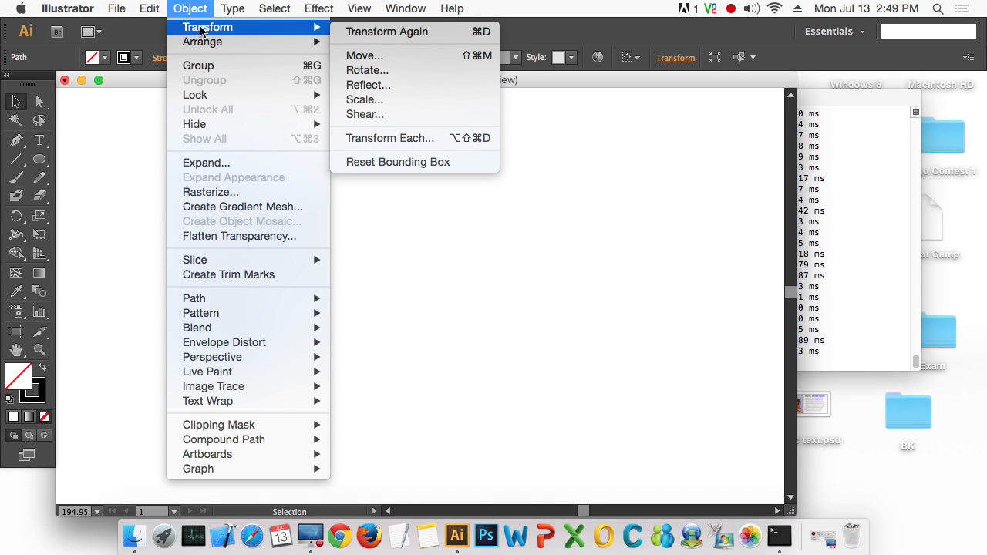
left_click(409, 32)
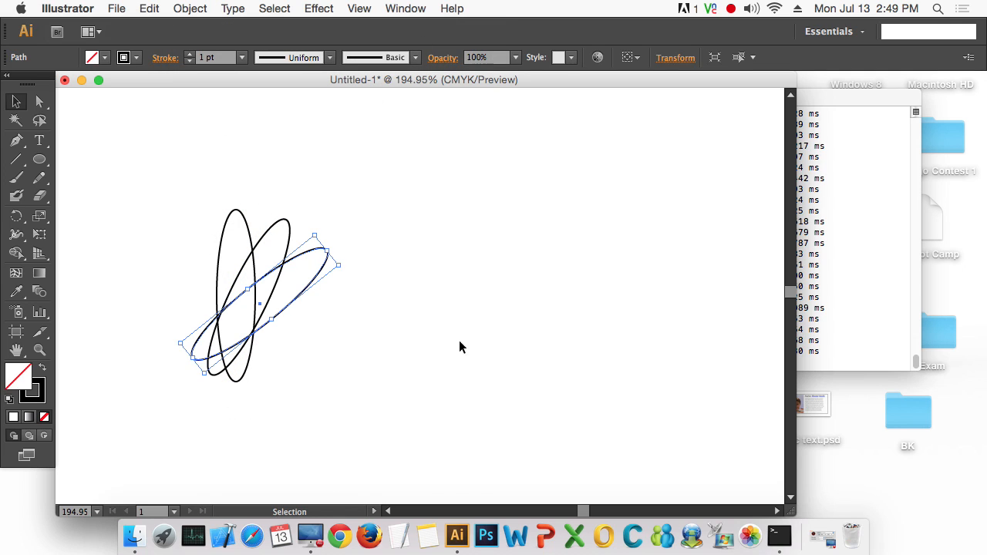
key("a")
key("super+d")
key("super+d")
key("super+d")
key("super+d")
key("super+d")
key("super+d")
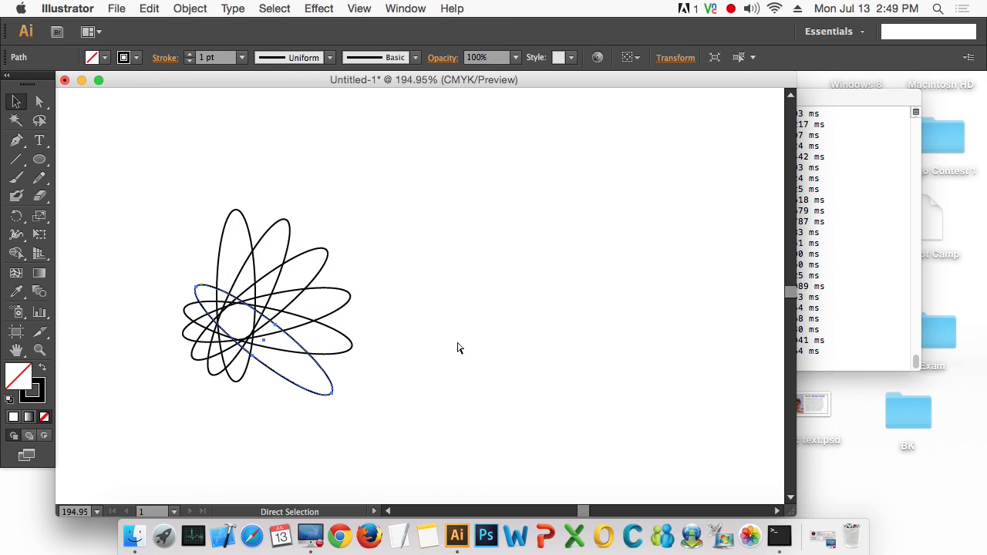
key("super+d")
key("super+d")
key("super+d")
key("super+d")
key("super+d")
key("super+d")
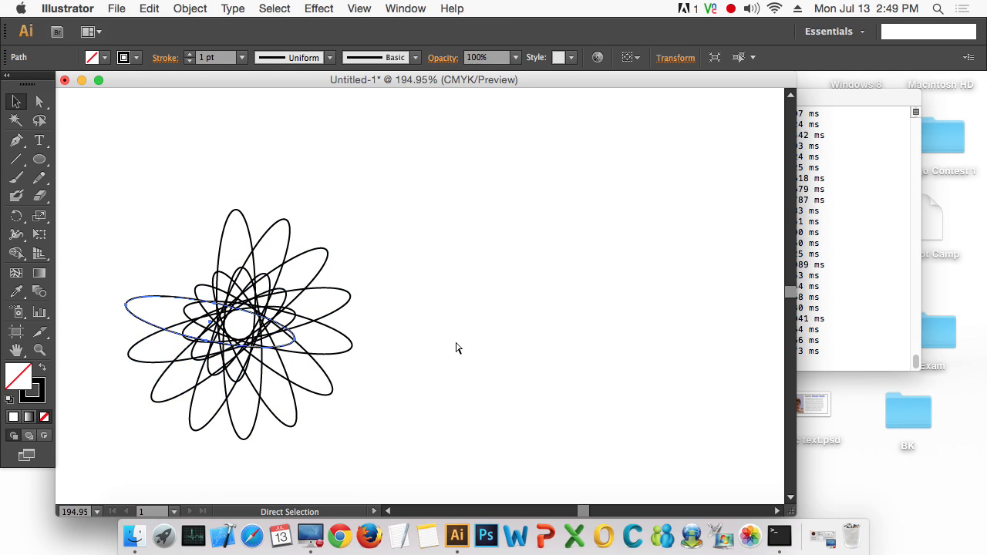
Step: Select the whole flower of ellipses and move it up and to the right on the canvas
key("v")
left_click(454, 349)
left_click_drag(441, 407, 137, 231)
left_click_drag(261, 325, 339, 258)
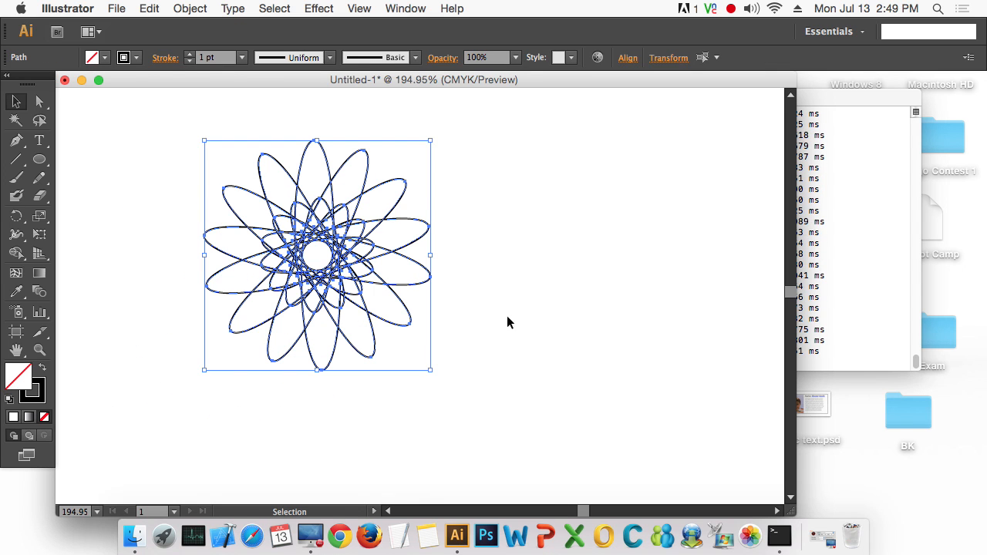
left_click(532, 392)
left_click_drag(536, 394, 198, 166)
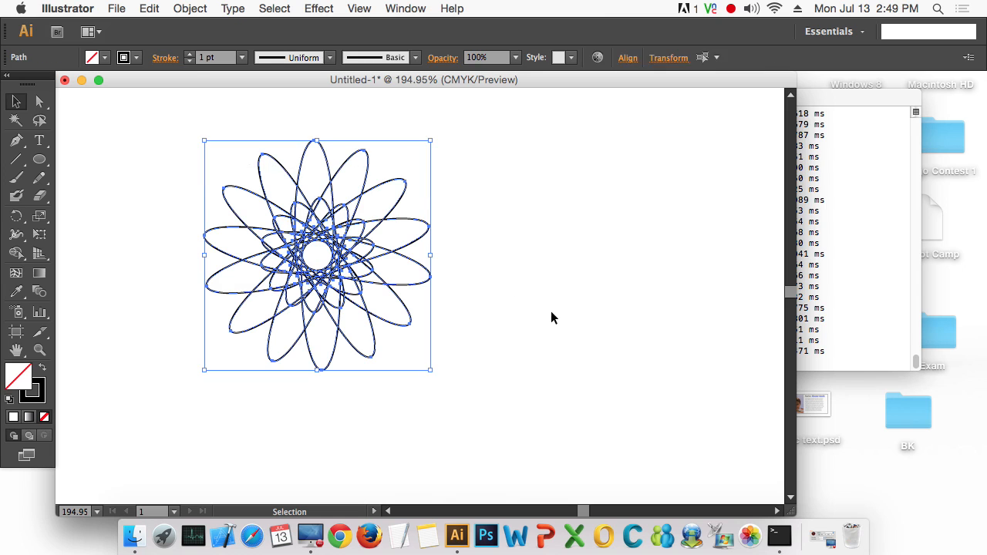
left_click(489, 360)
left_click_drag(486, 368, 207, 139)
left_click(491, 193)
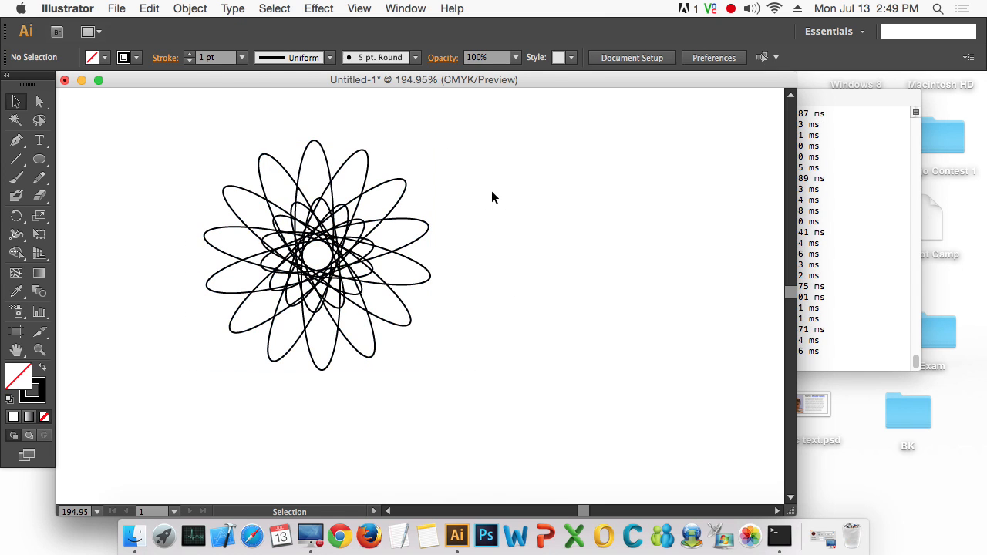
Step: Select all ellipses of the flower and delete them
left_click_drag(505, 410, 193, 133)
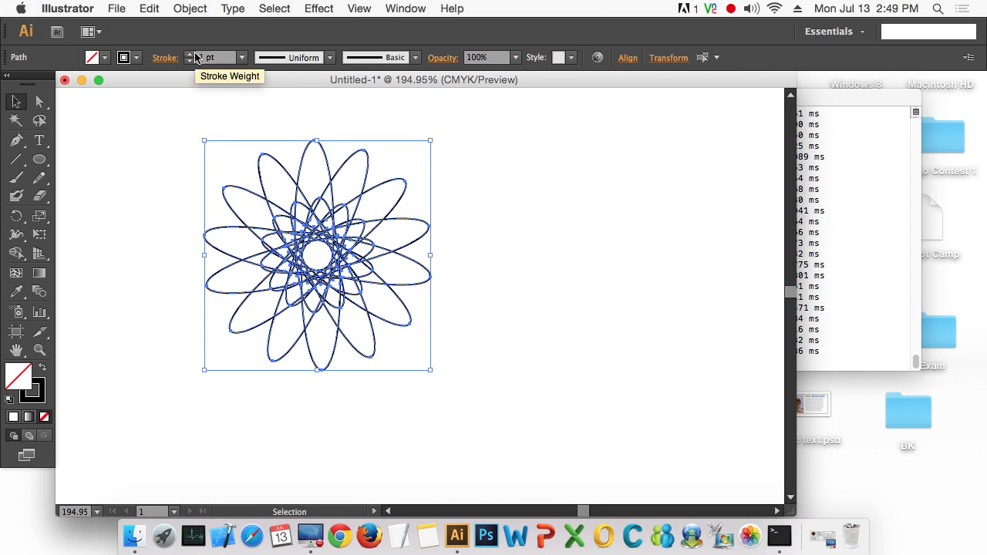
left_click(190, 9)
mouse_move(204, 28)
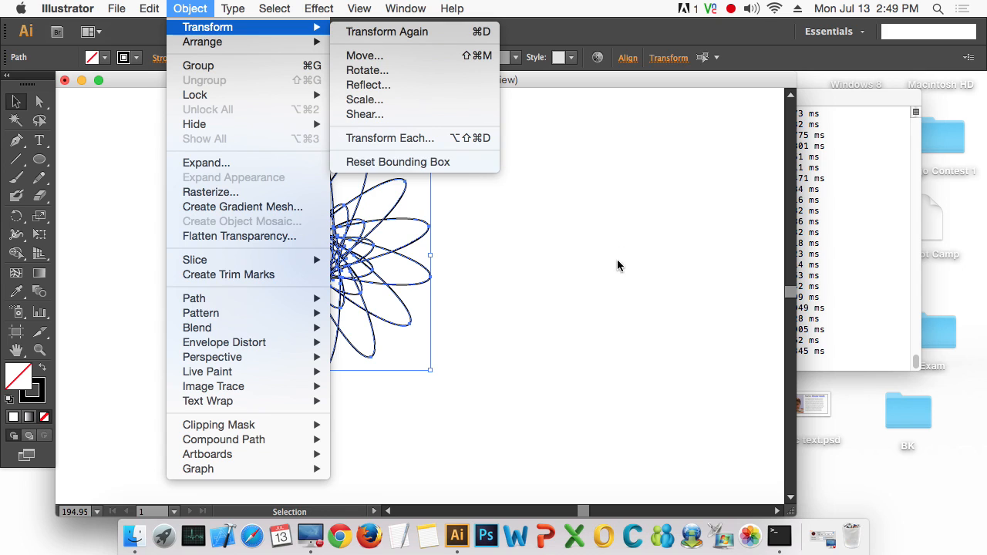
left_click(545, 353)
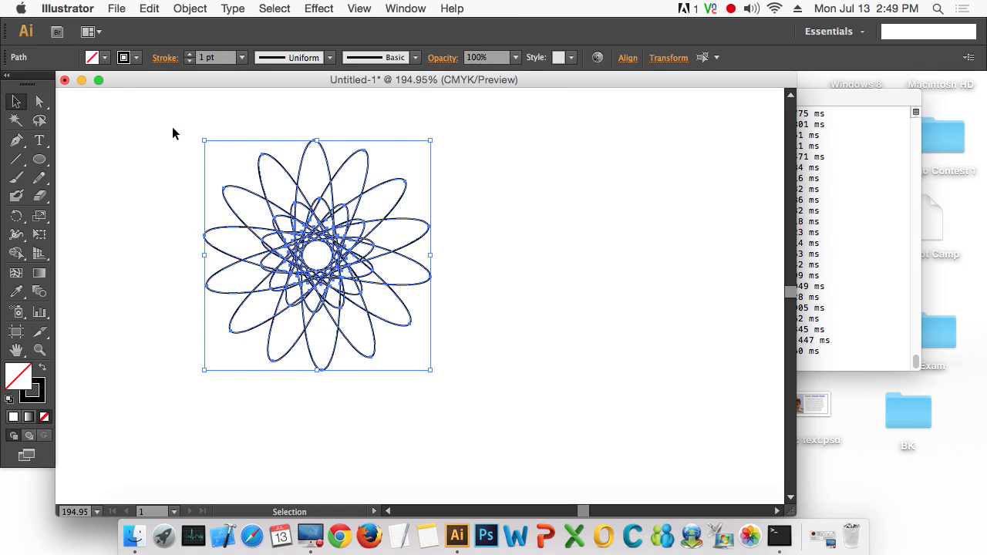
key("Delete")
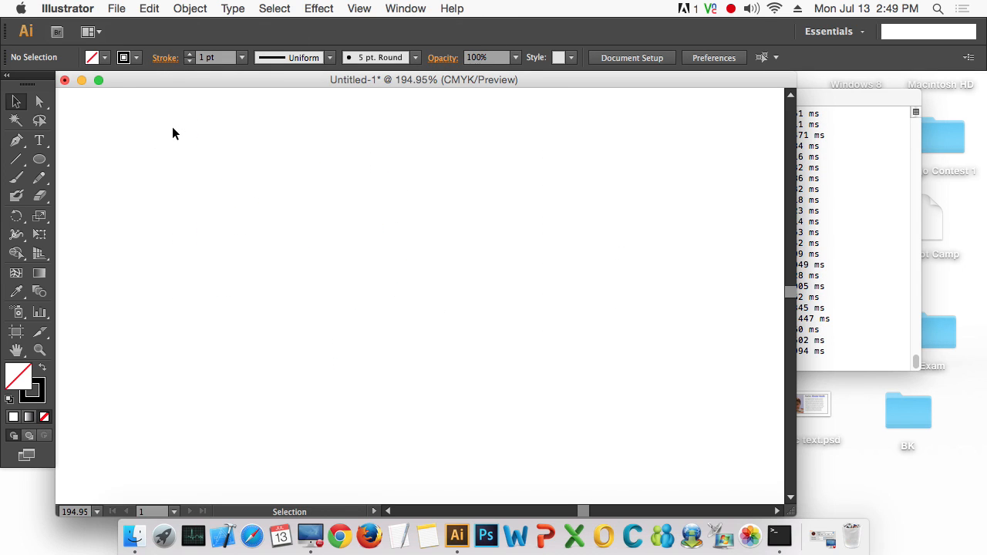
Step: Draw an open path of four straight segments with the Pen tool, leaving a gap at the bottom
left_click(16, 141)
left_click(276, 206)
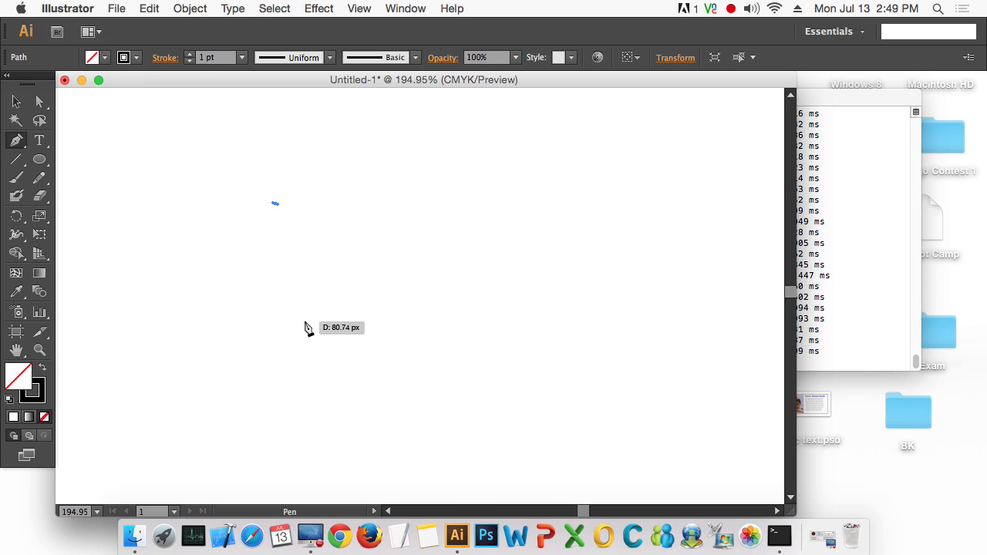
key("super+z")
left_click(212, 307)
left_click(283, 147)
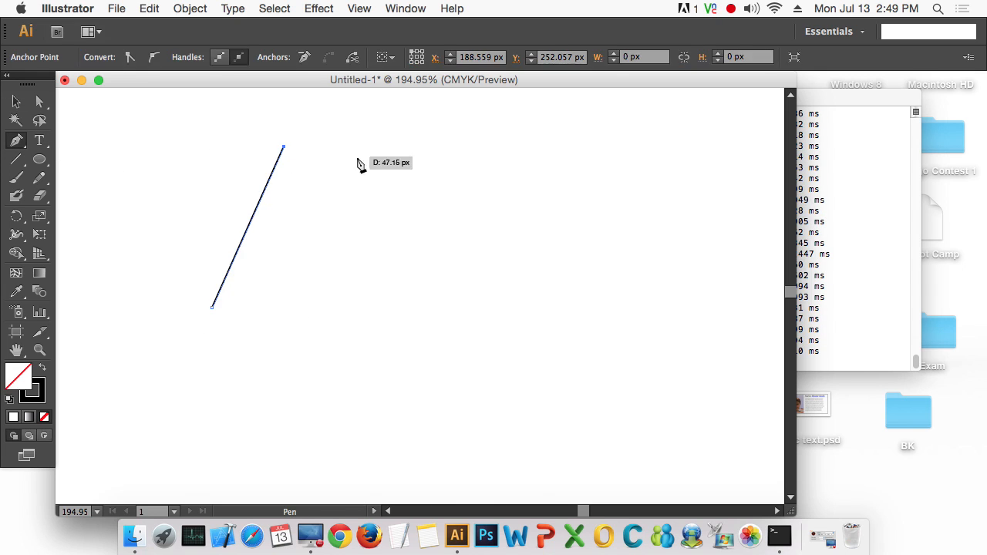
left_click(401, 164)
left_click(423, 263)
left_click(356, 325)
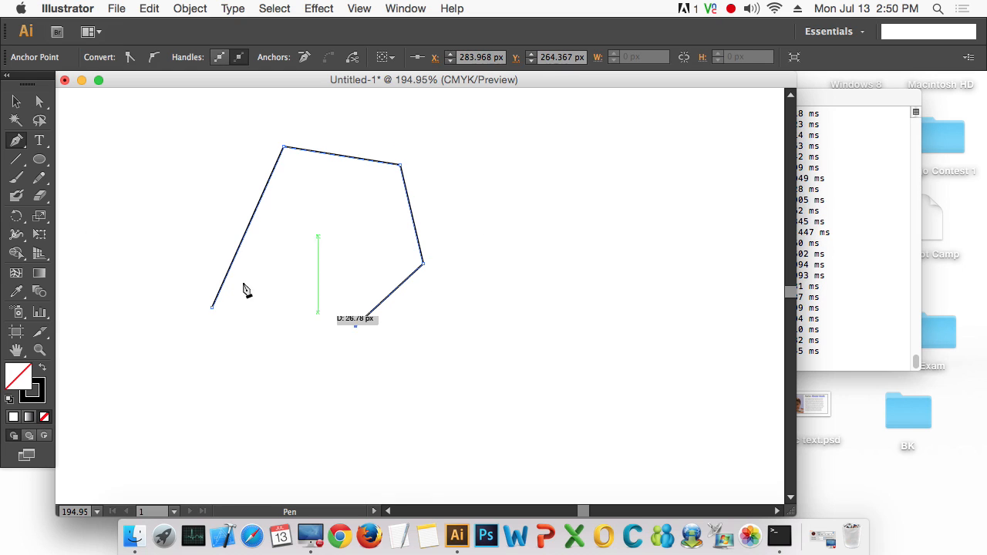
Step: Delete the open pen path from the canvas
left_click(16, 101)
left_click_drag(144, 162, 267, 236)
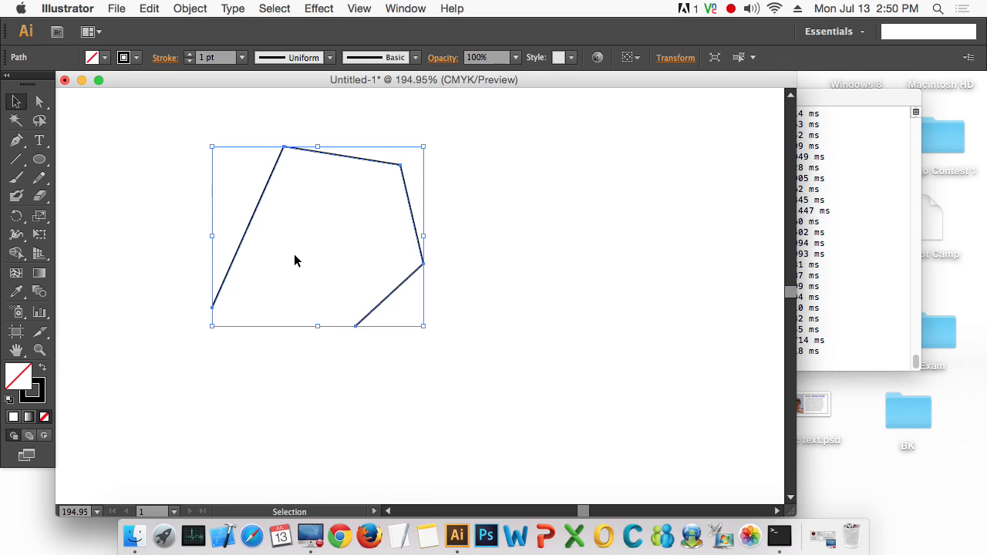
key("Delete")
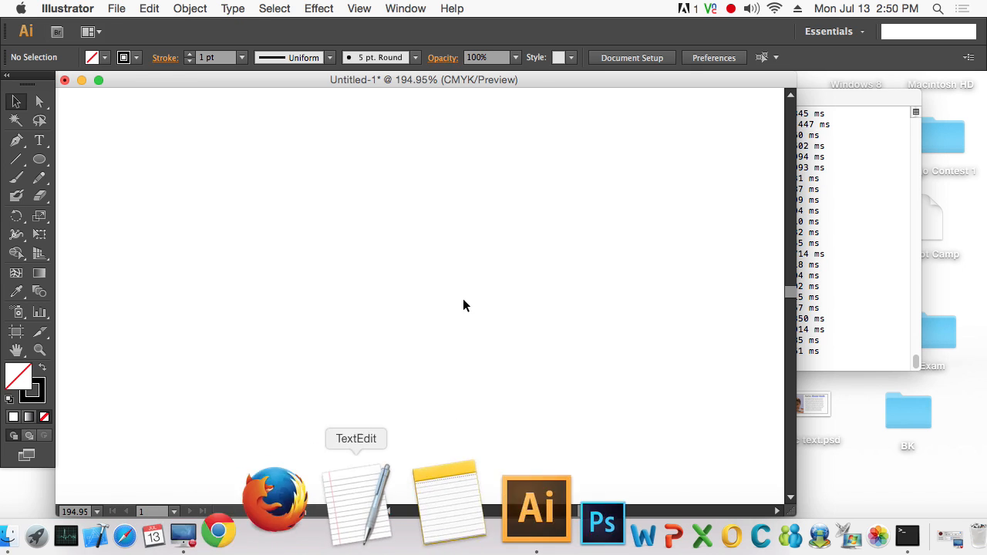
key("Tab")
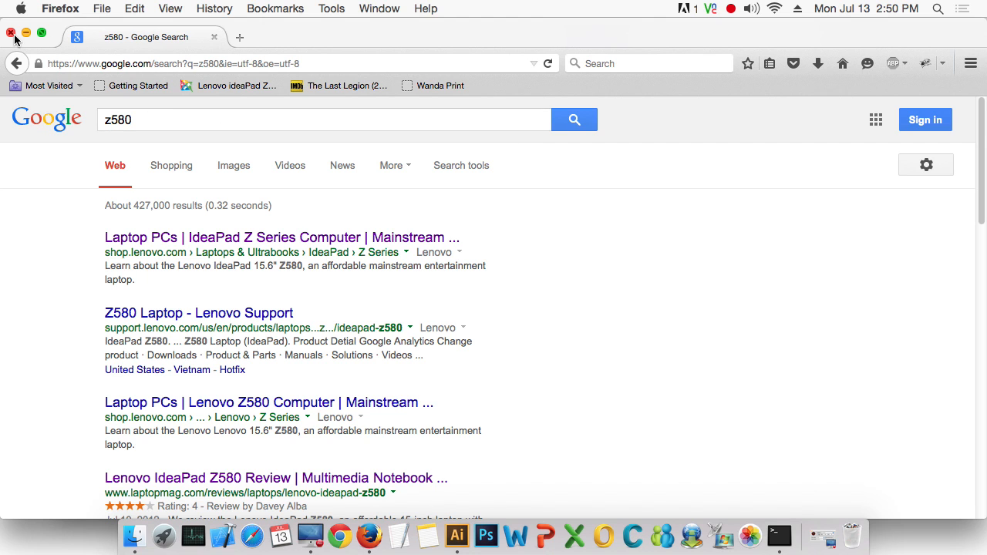
left_click(12, 37)
left_click(358, 244)
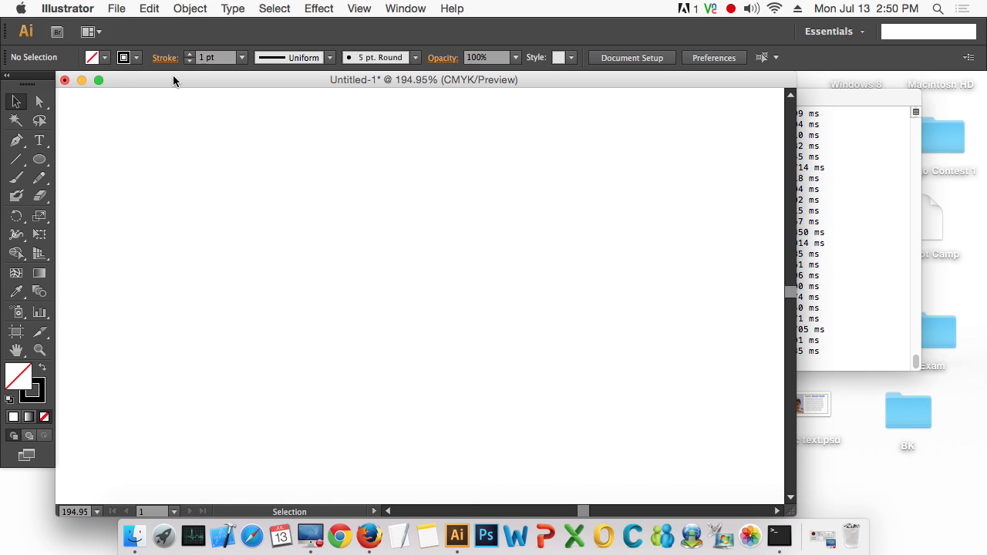
left_click(114, 9)
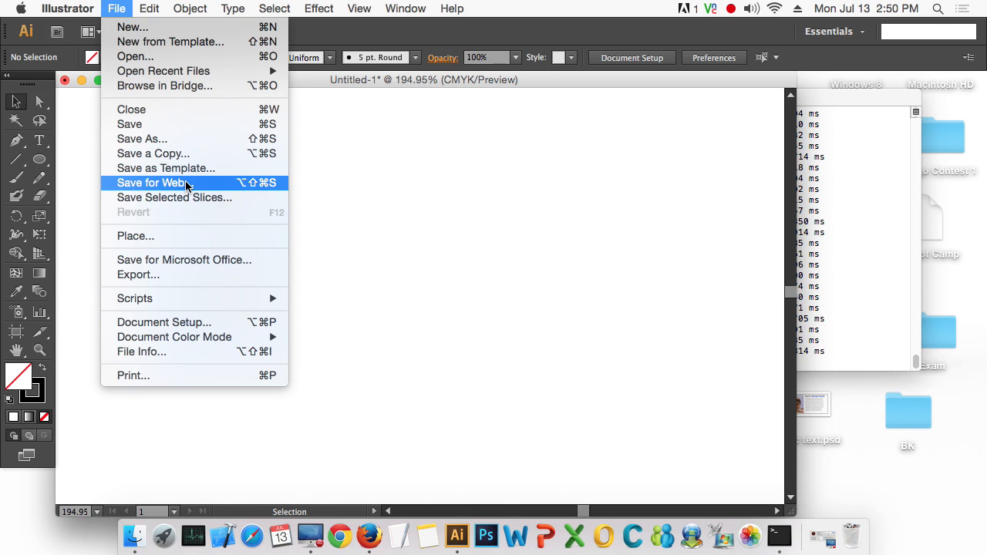
left_click(162, 246)
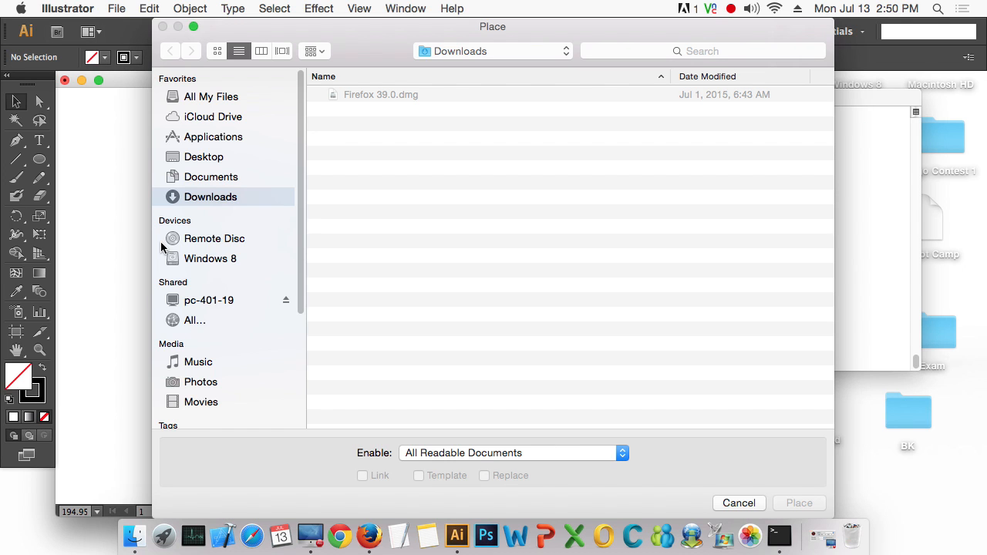
left_click(205, 157)
left_click(221, 177)
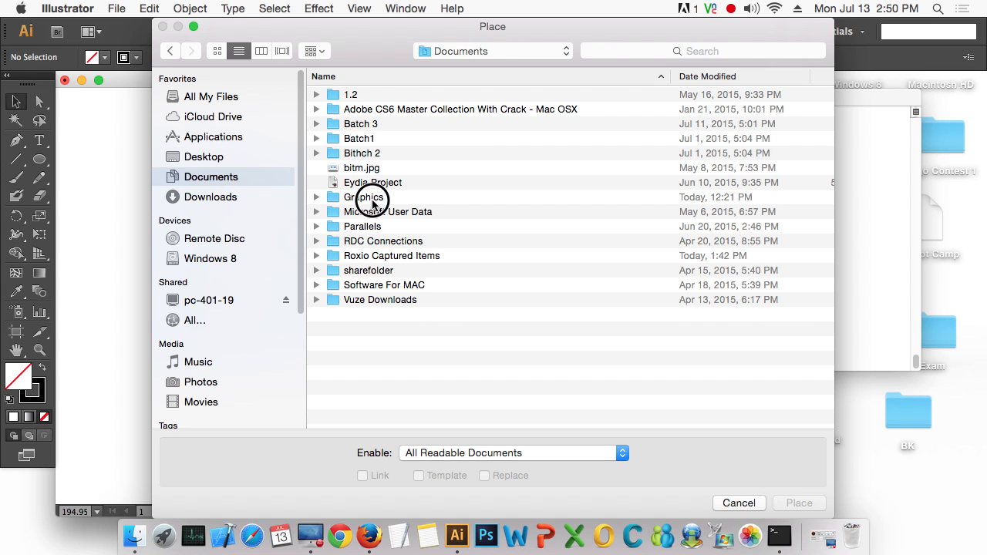
double_click(370, 198)
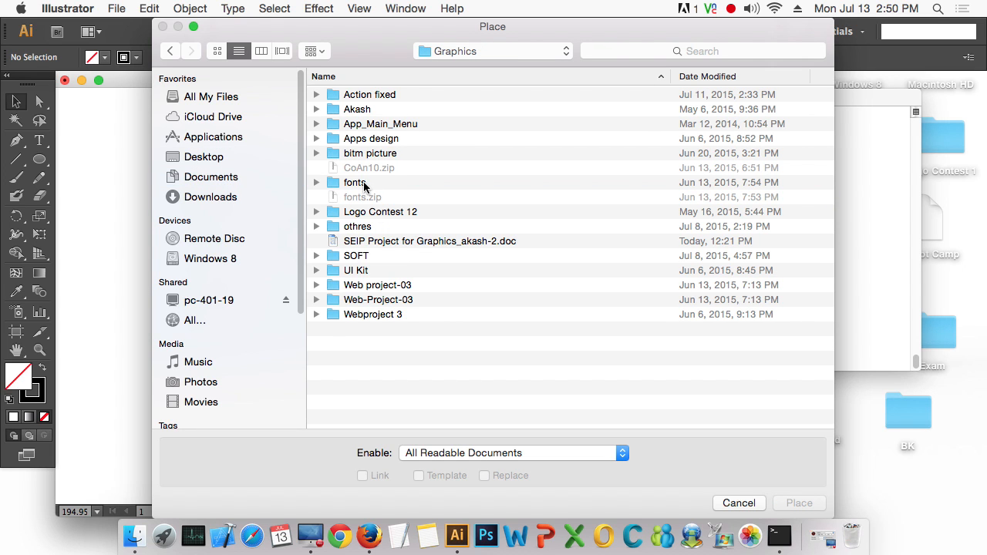
double_click(357, 227)
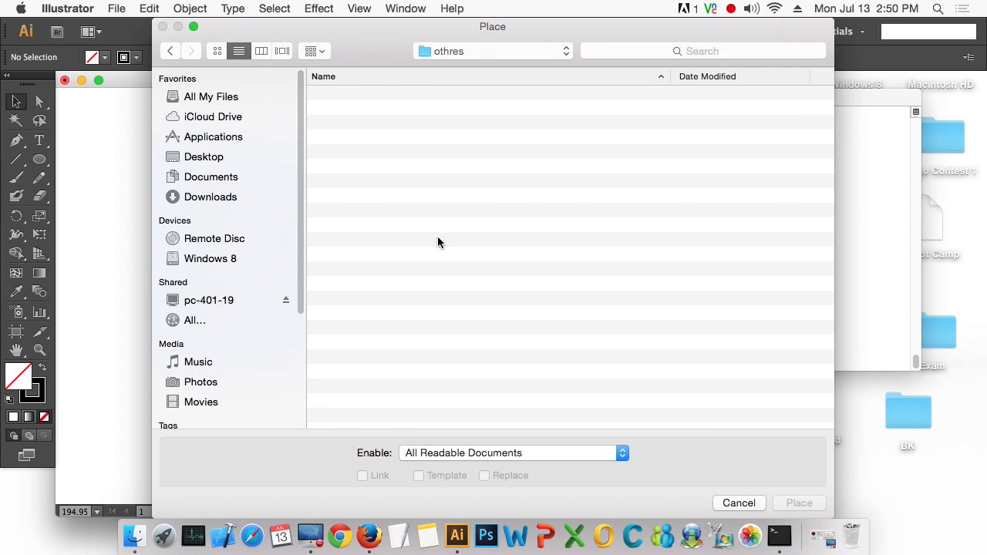
key("i")
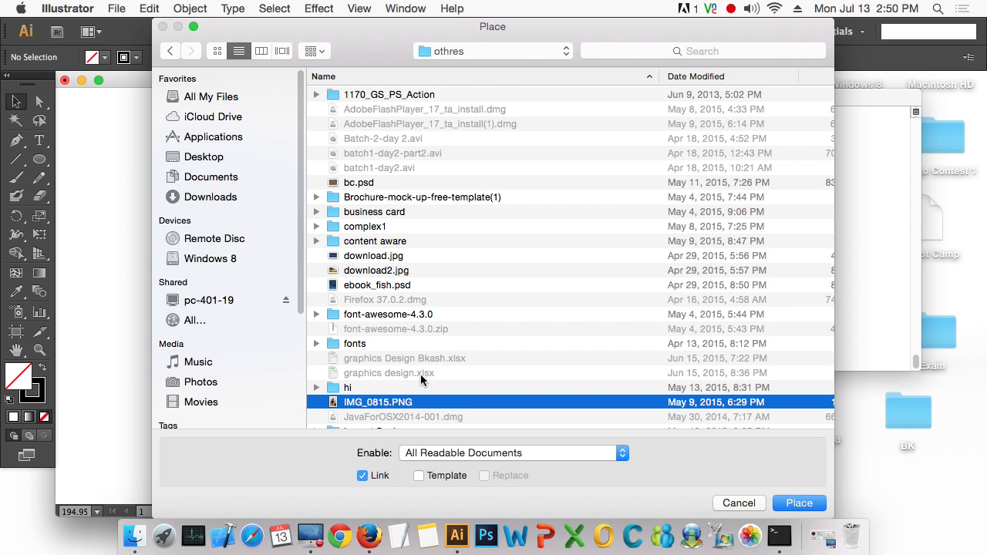
scroll(457, 384, "down", 10)
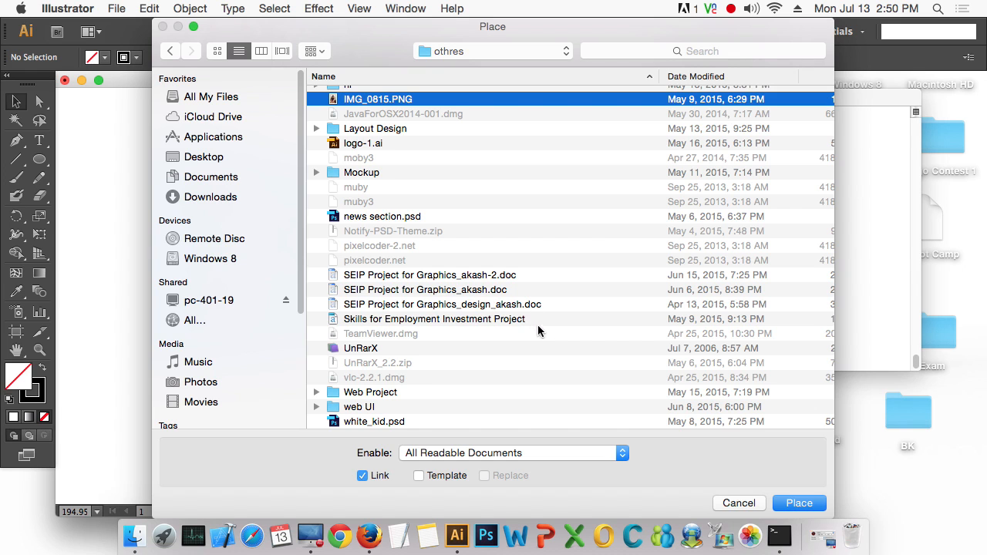
scroll(544, 339, "up", 8)
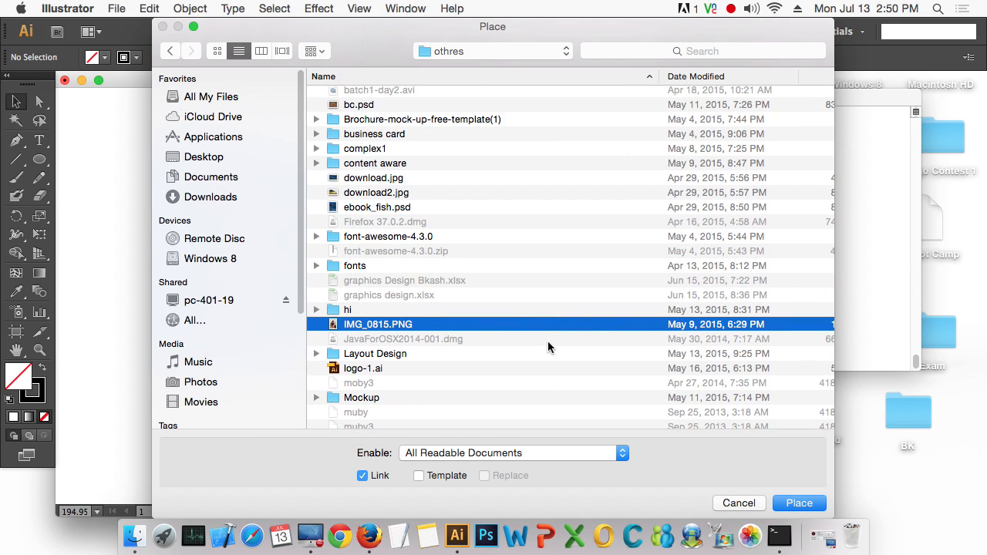
scroll(548, 347, "up", 3)
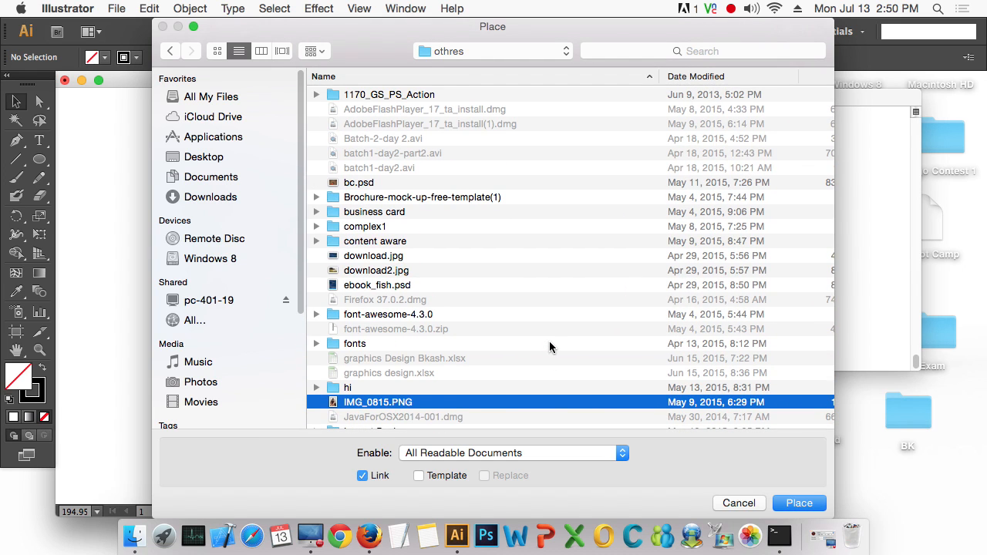
scroll(569, 367, "down", 10)
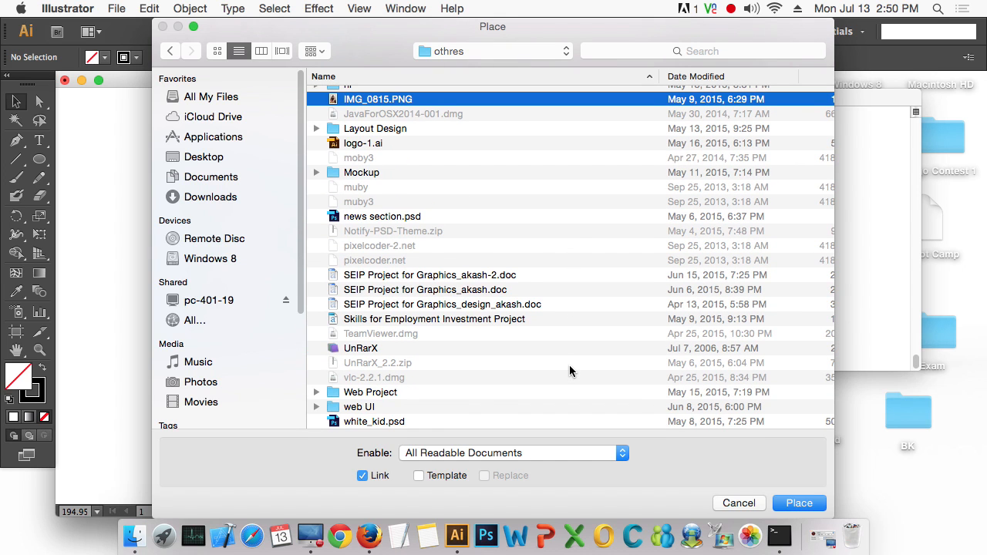
left_click(389, 218)
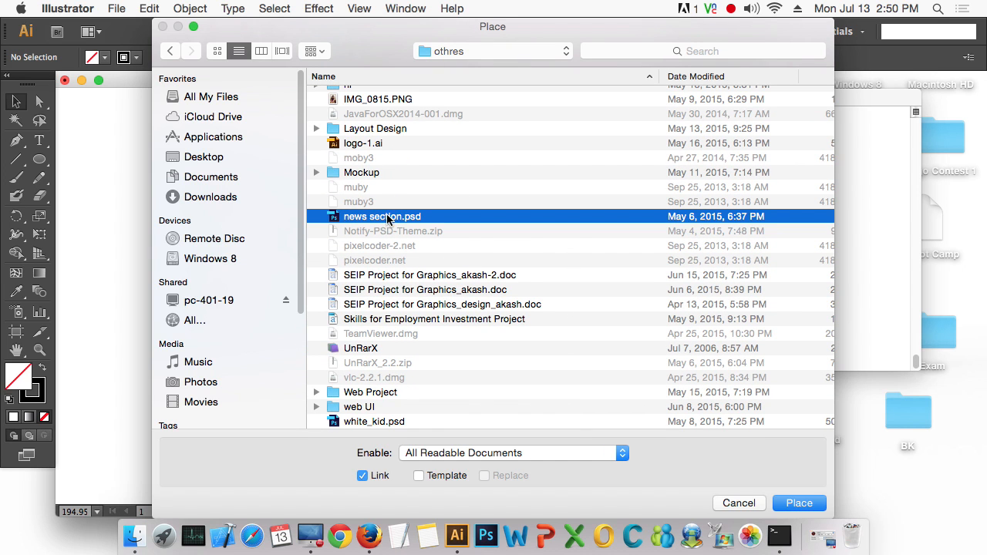
left_click(316, 173)
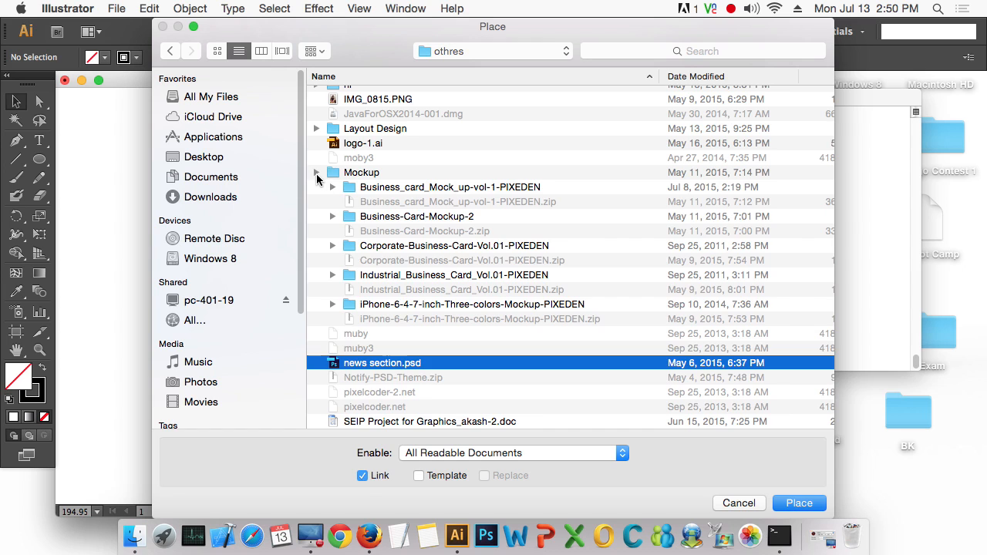
left_click(316, 172)
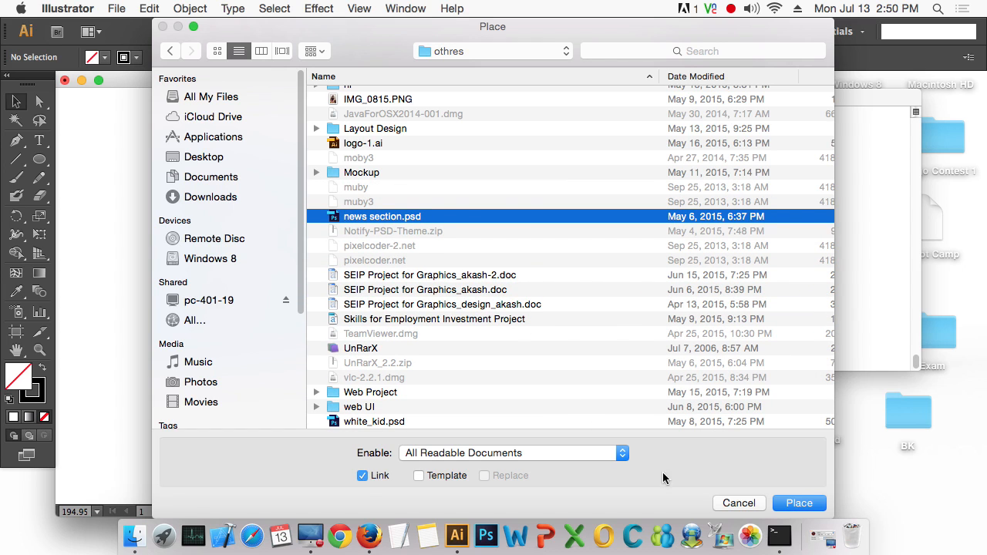
left_click(715, 504)
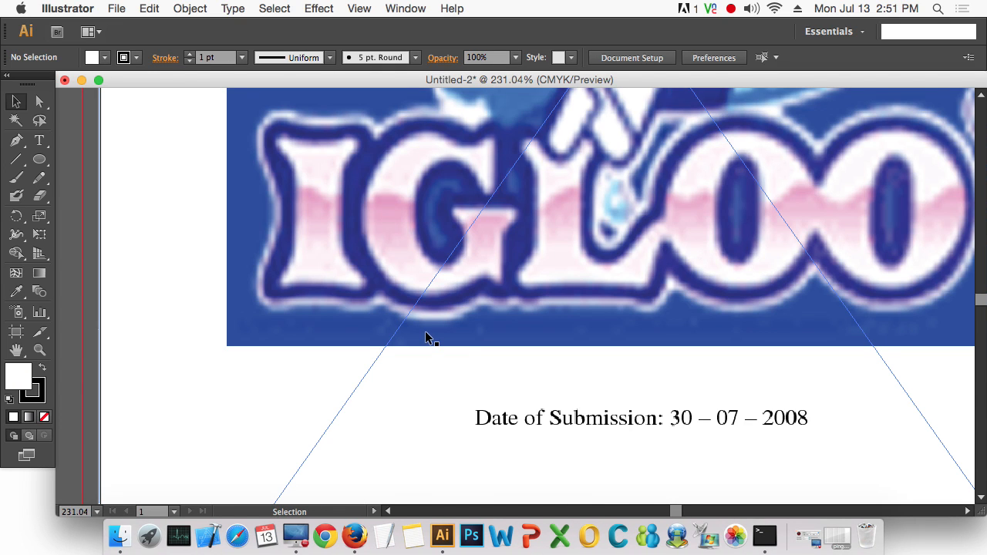
Step: Trace the letter I of the IGLOO logo with the Pen tool as a closed curved path with no fill
key("p")
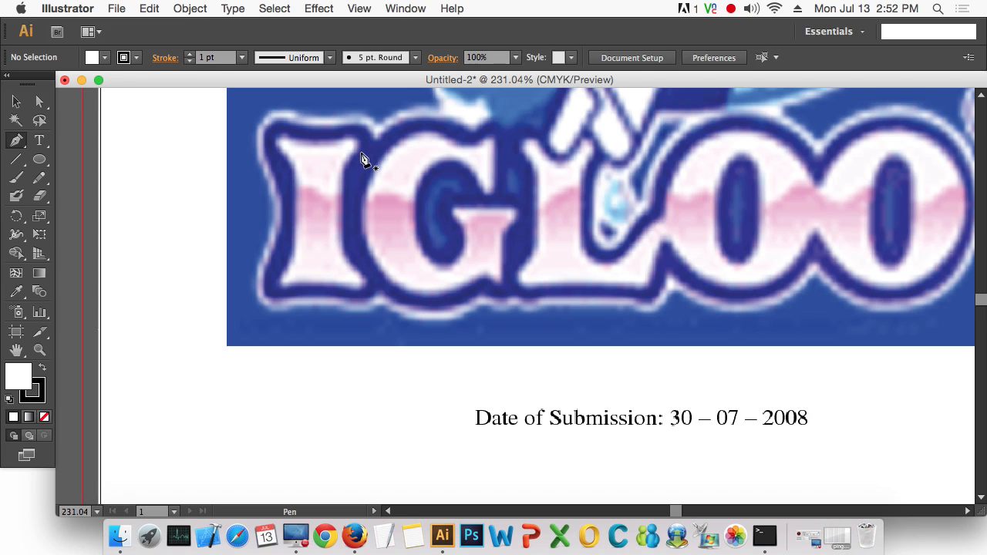
left_click(344, 146)
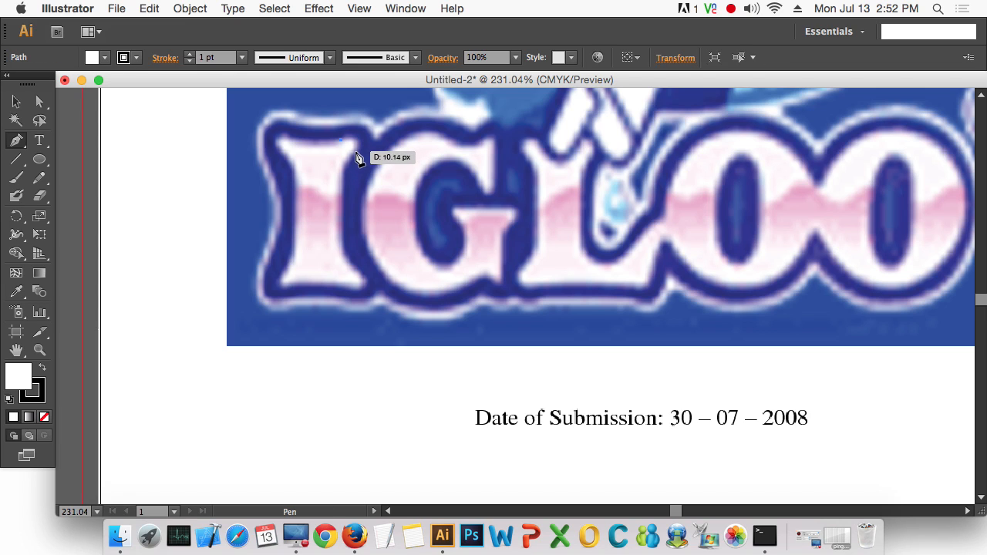
left_click_drag(359, 159, 347, 260)
left_click_drag(345, 257, 85, 412)
key("/")
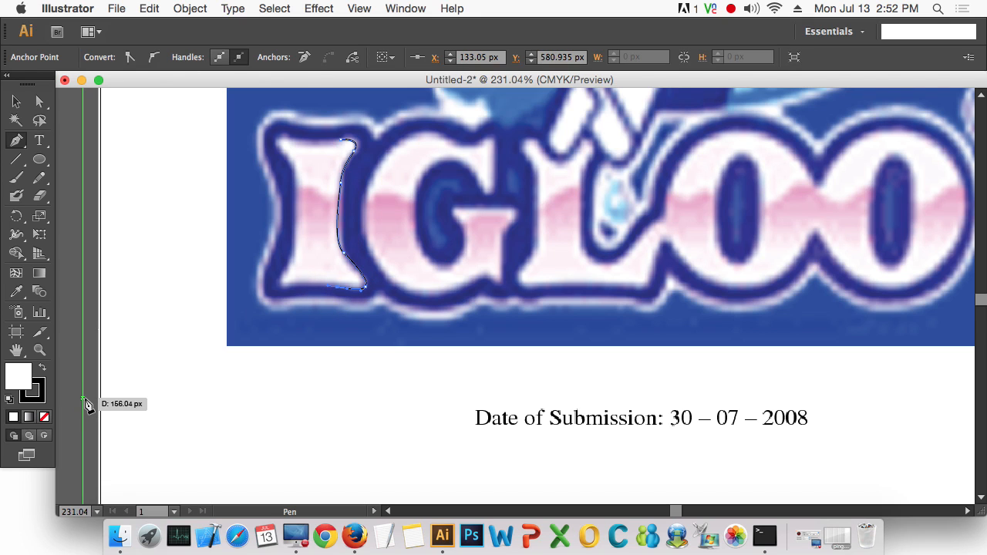
left_click_drag(287, 285, 294, 174)
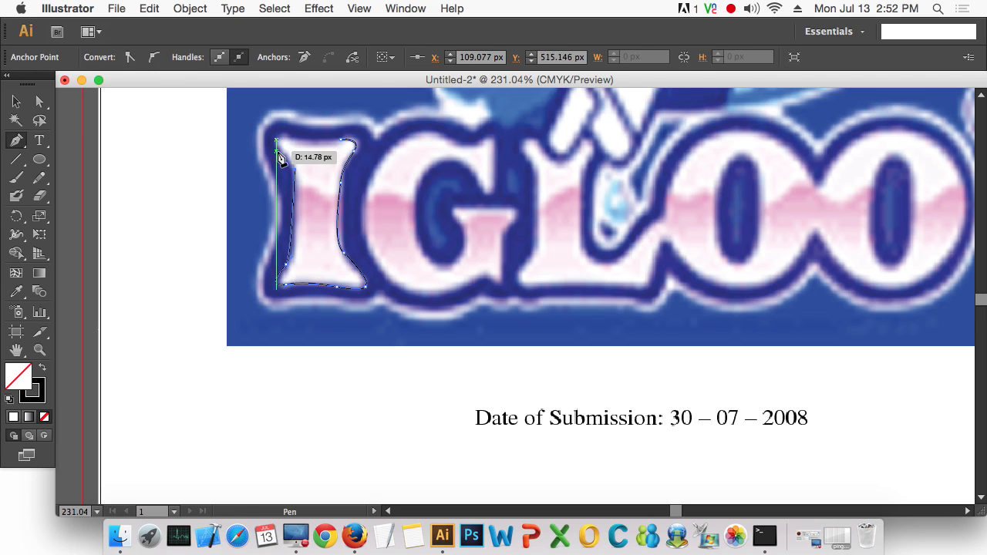
left_click(278, 138)
left_click_drag(278, 138, 352, 137)
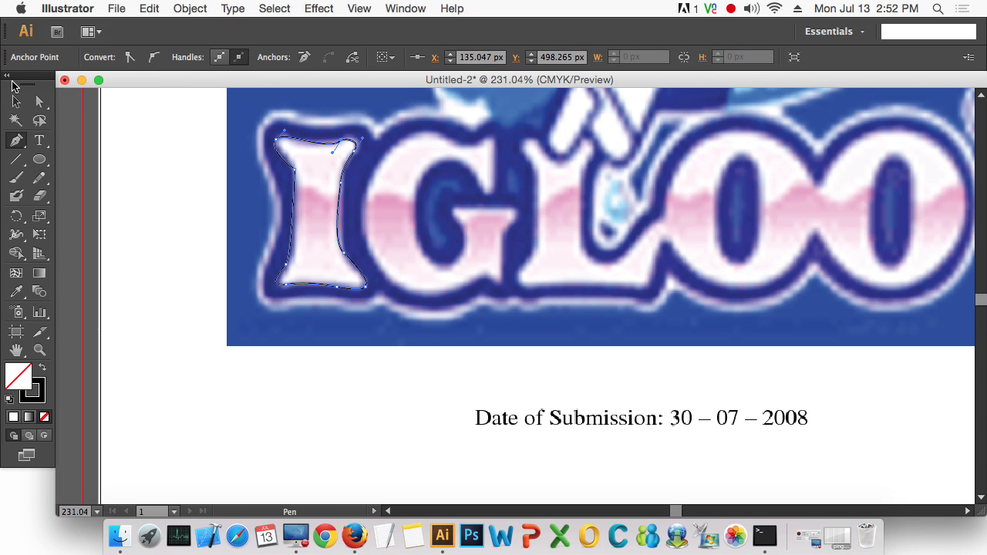
Step: Delete the placed IGLOO image, keeping the traced letter I path
key("v")
left_click(374, 340)
key("Delete")
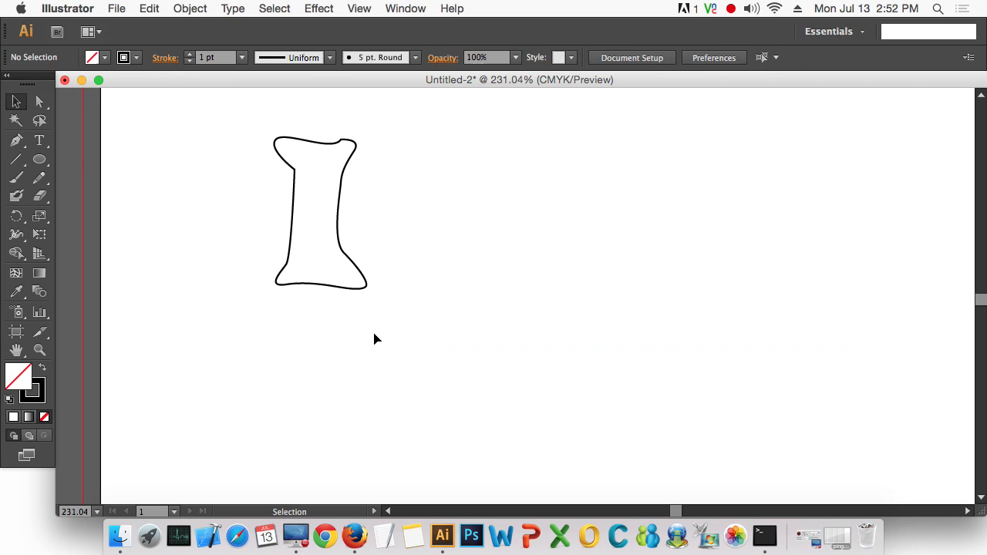
Step: Pull the upper direction handle of the I's lower-left stem anchor slightly outward to the right with Direct Selection
key("a")
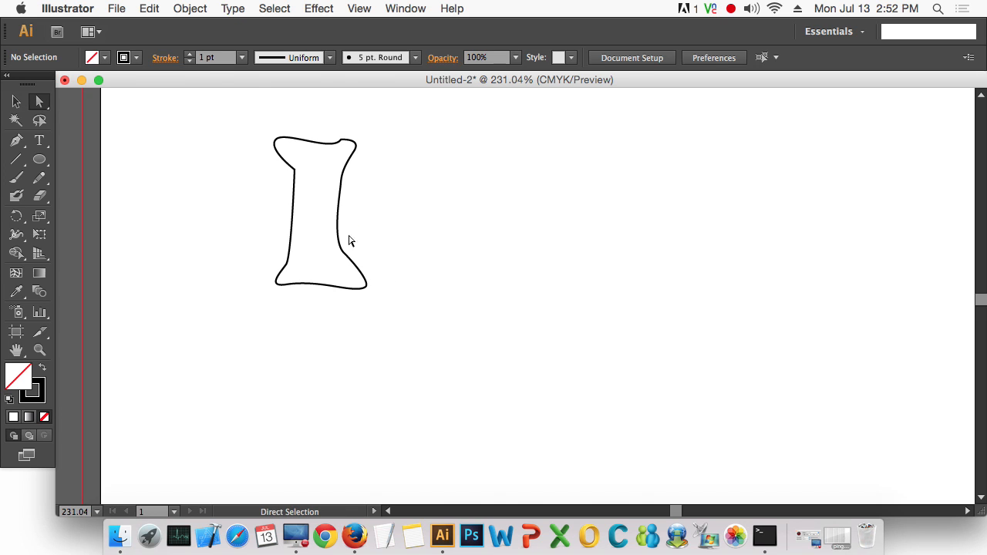
key("super+space")
left_click_drag(237, 112, 472, 344)
key("space")
left_click_drag(524, 280, 425, 278)
left_click_drag(280, 224, 368, 282)
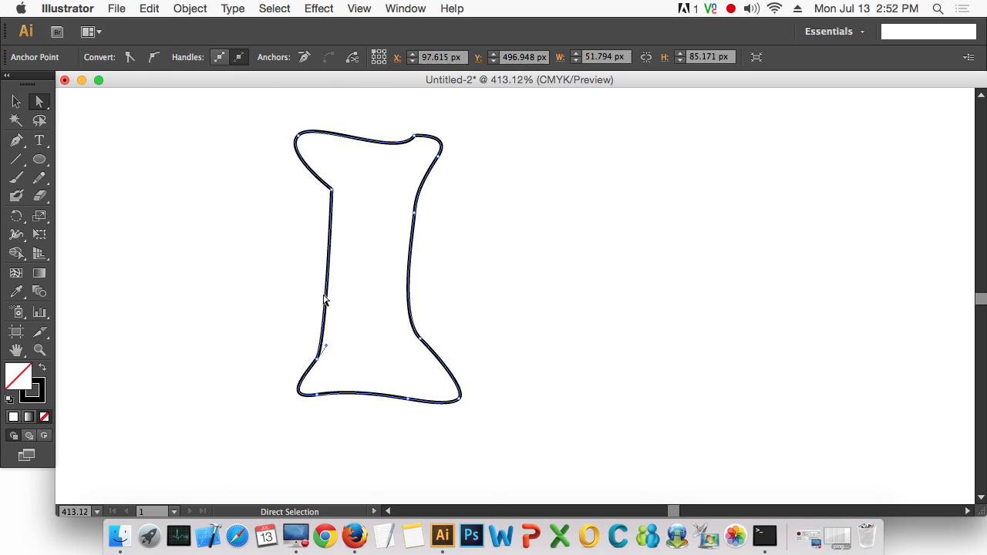
left_click(317, 359)
left_click(332, 190)
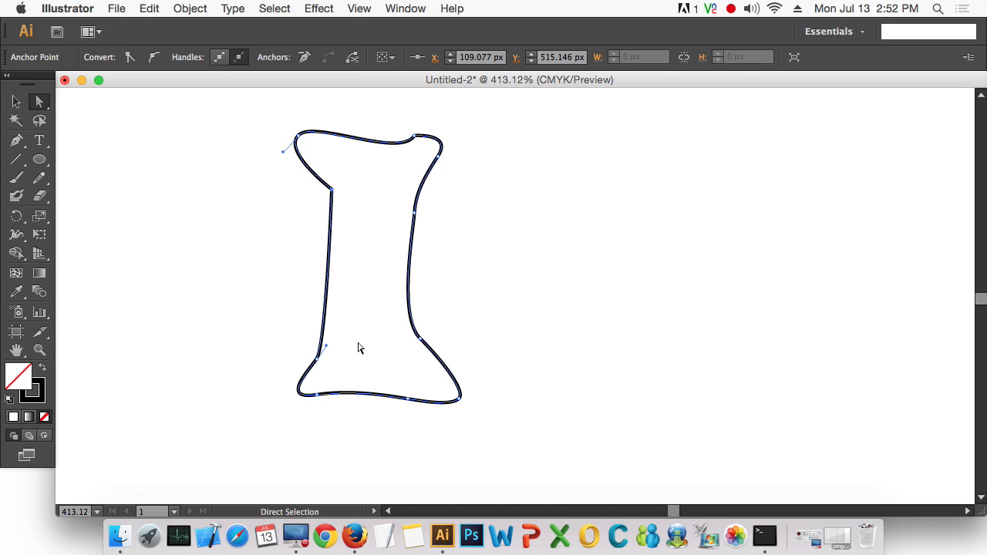
left_click_drag(327, 349, 335, 350)
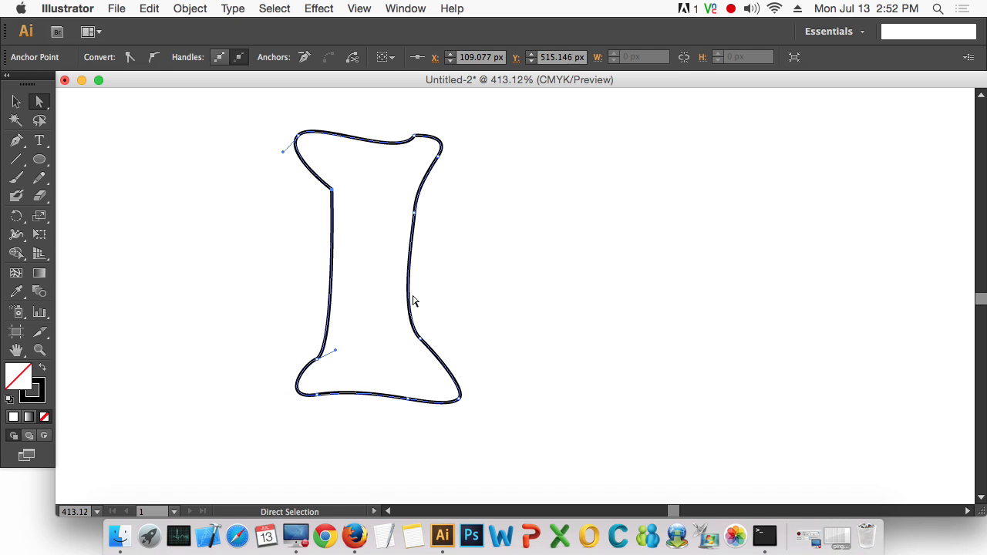
Step: Average the two anchor points on the left side of the I's stem along the Vertical axis
left_click(332, 189)
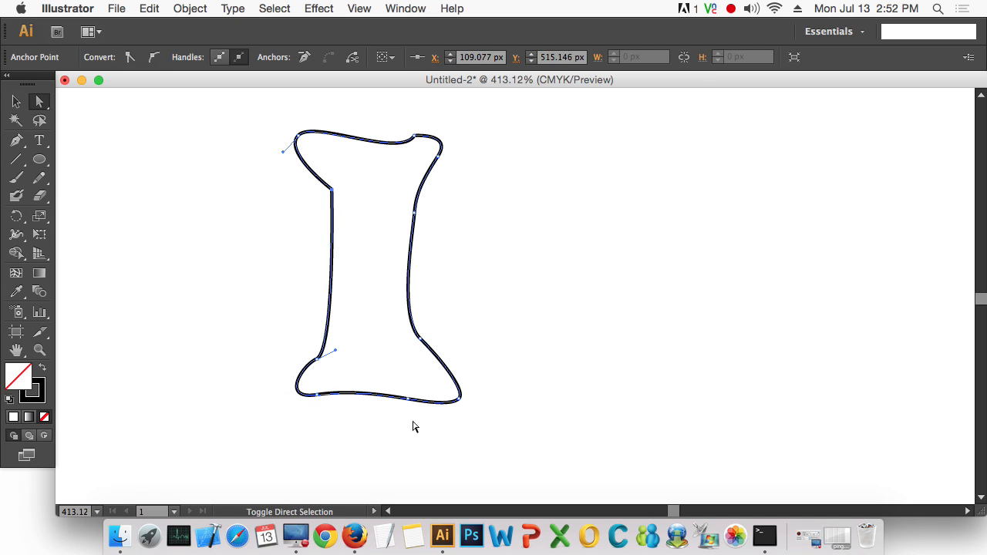
left_click(317, 358, "shift")
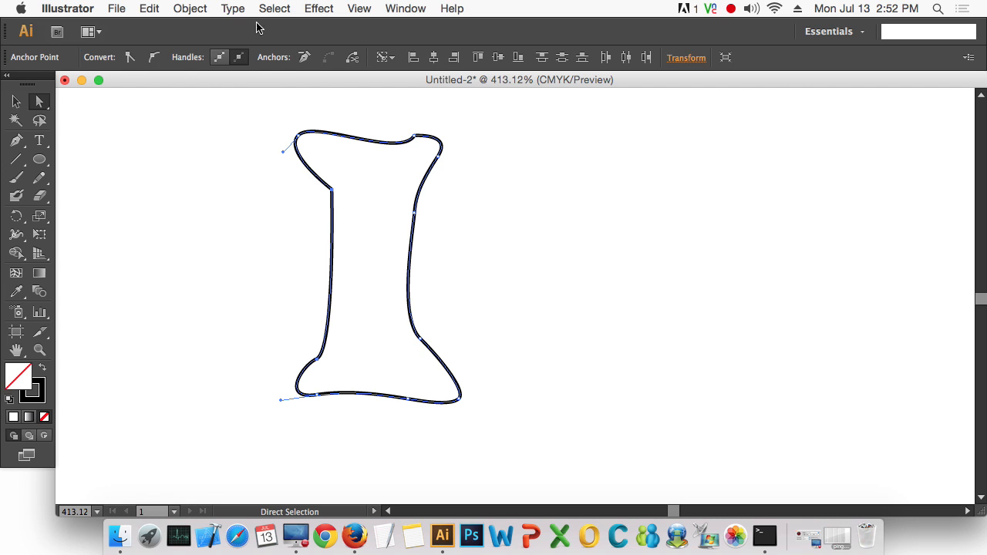
left_click(189, 9)
mouse_move(265, 303)
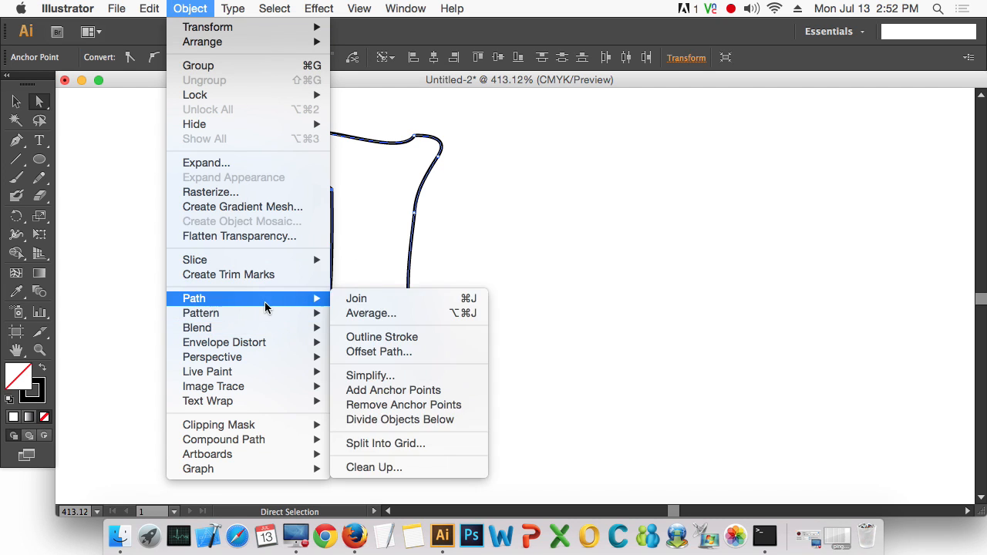
left_click(439, 313)
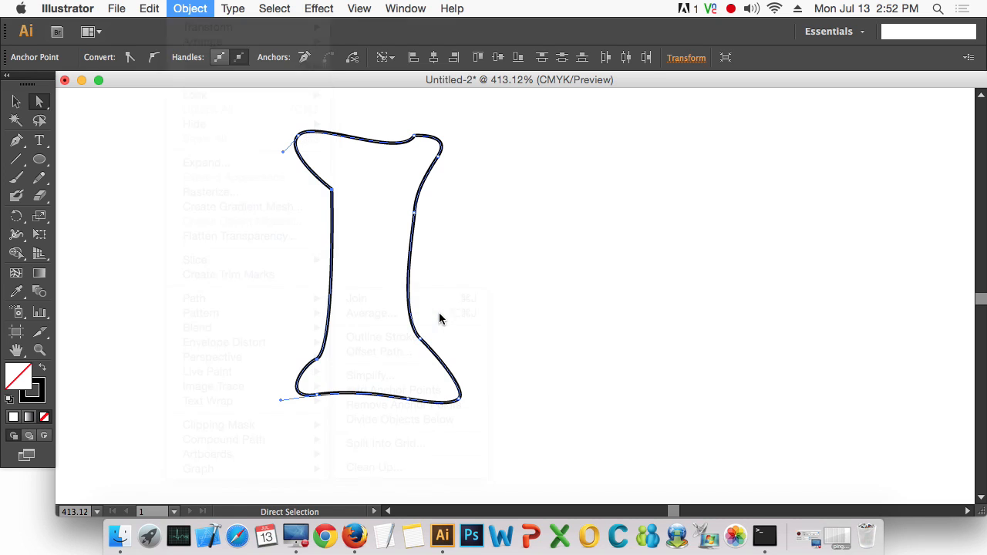
left_click_drag(563, 187, 698, 184)
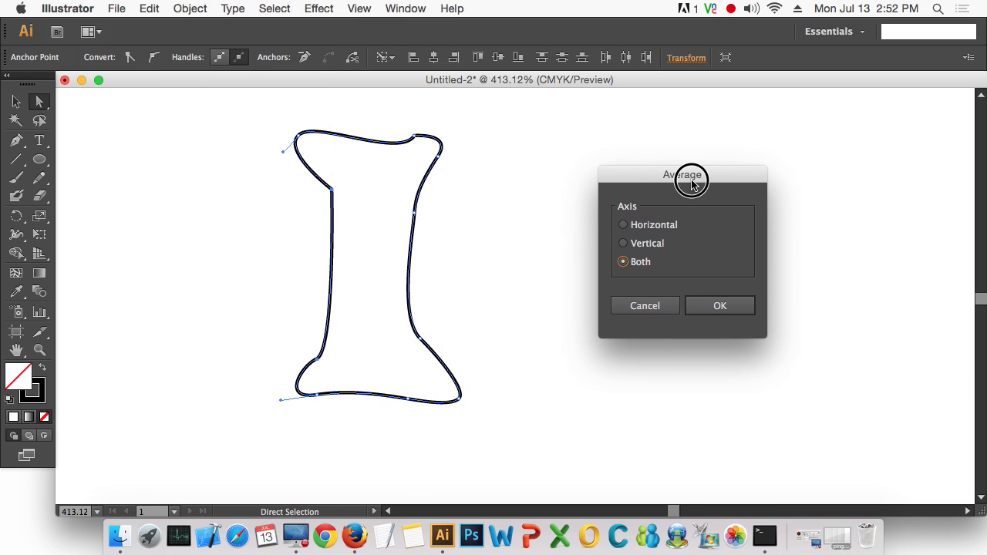
left_click(641, 243)
left_click(662, 226)
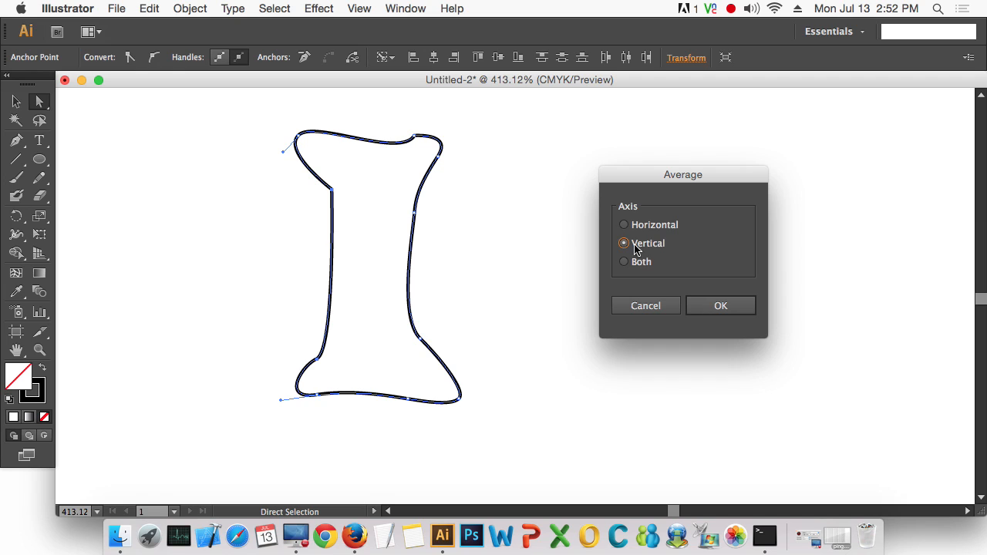
left_click(748, 307)
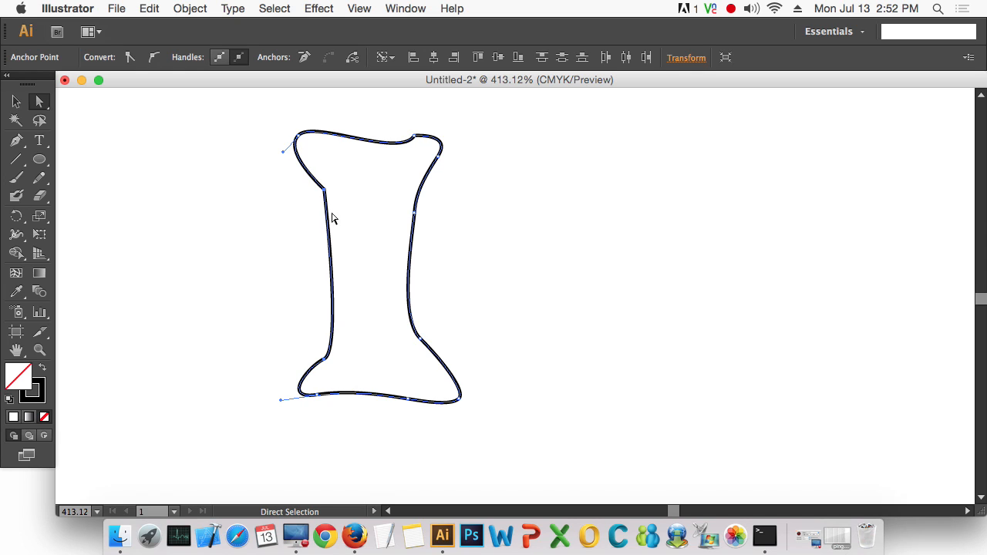
left_click(284, 350)
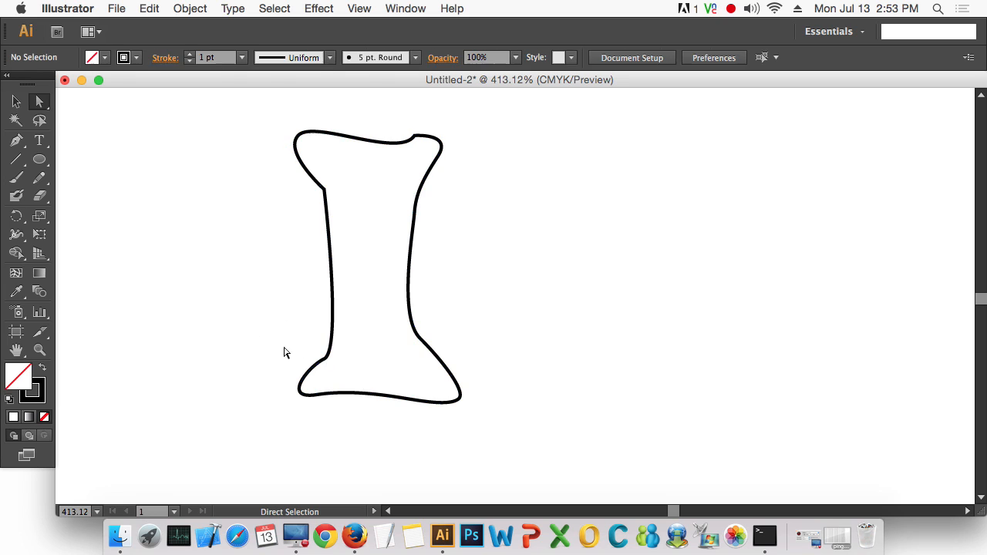
Step: Straighten the left edge of the I's stem by collapsing the lower-left anchor's upper direction handle onto its anchor, then deselect the path
left_click(325, 360)
left_click_drag(344, 352, 325, 359)
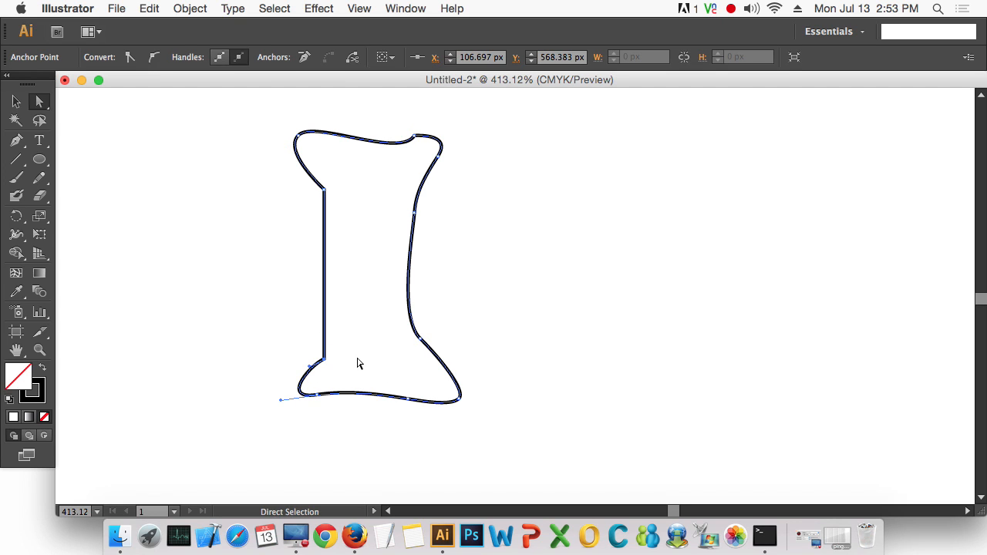
left_click(258, 289)
left_click(325, 230)
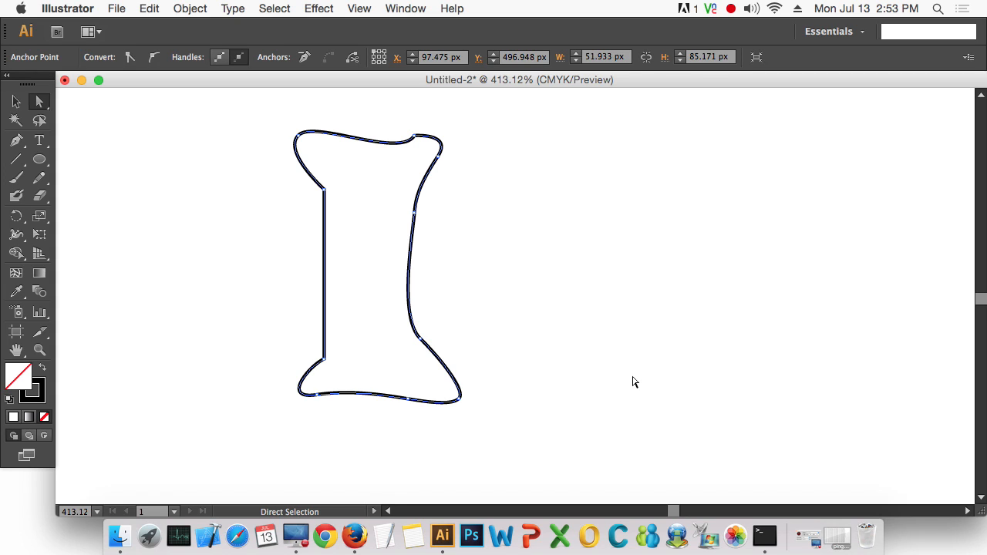
left_click(634, 331)
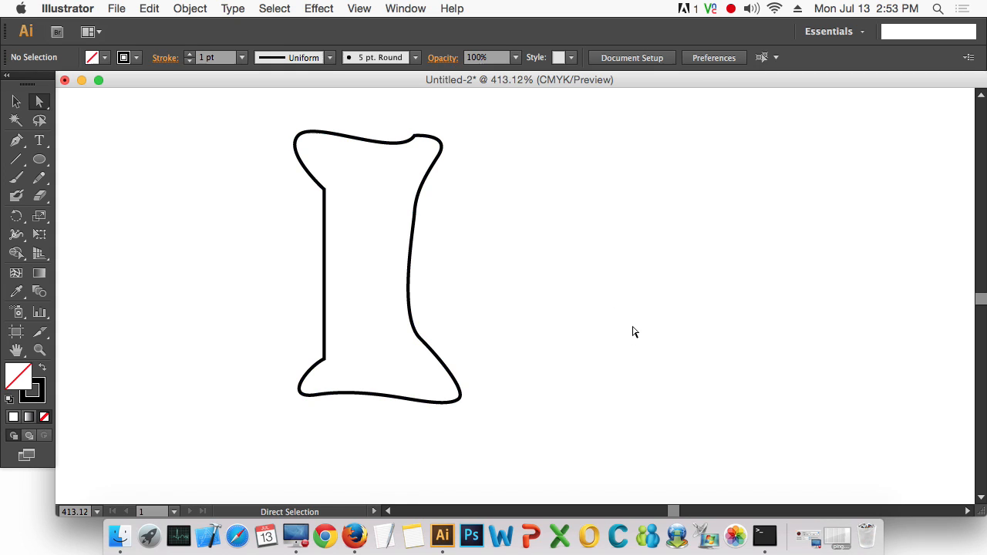
Step: Draw an open, roughly rectangular four-sided path about 175 by 110 px beside the letter I with the Pen tool, leaving the upper-left corner unclosed
left_click(548, 288, "alt+super")
left_click(549, 287, "alt+super")
left_click(548, 287, "alt+super")
left_click_drag(471, 302, 189, 331)
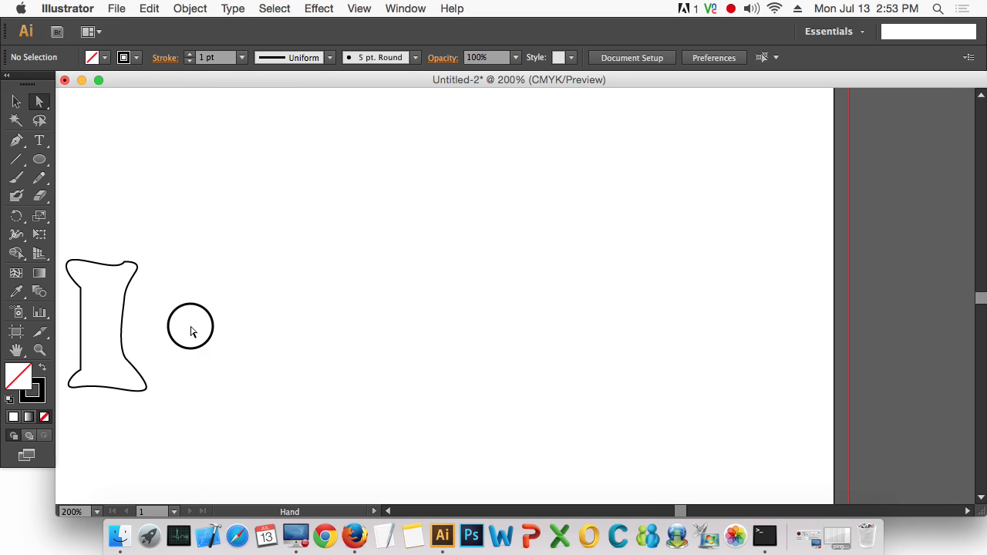
key("p")
left_click(272, 219)
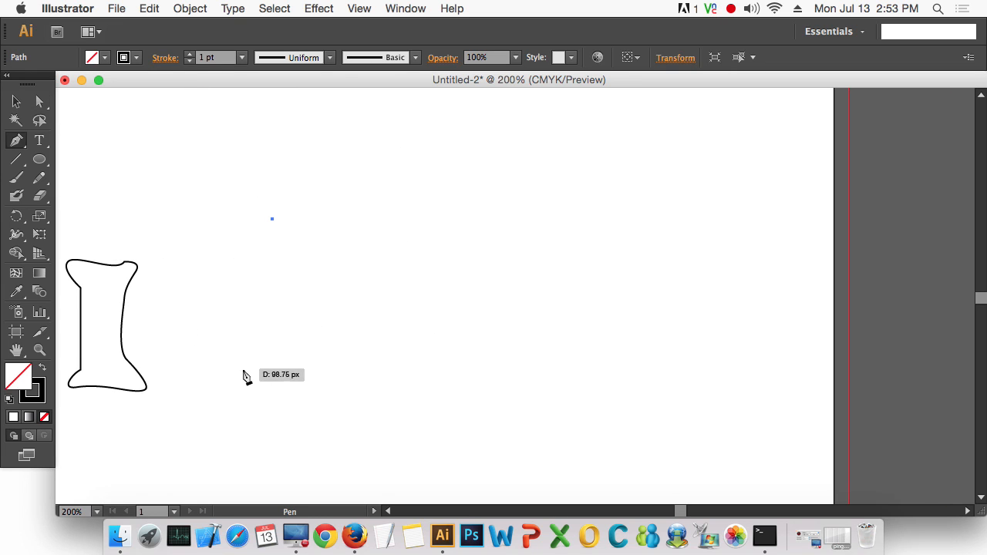
left_click(282, 372)
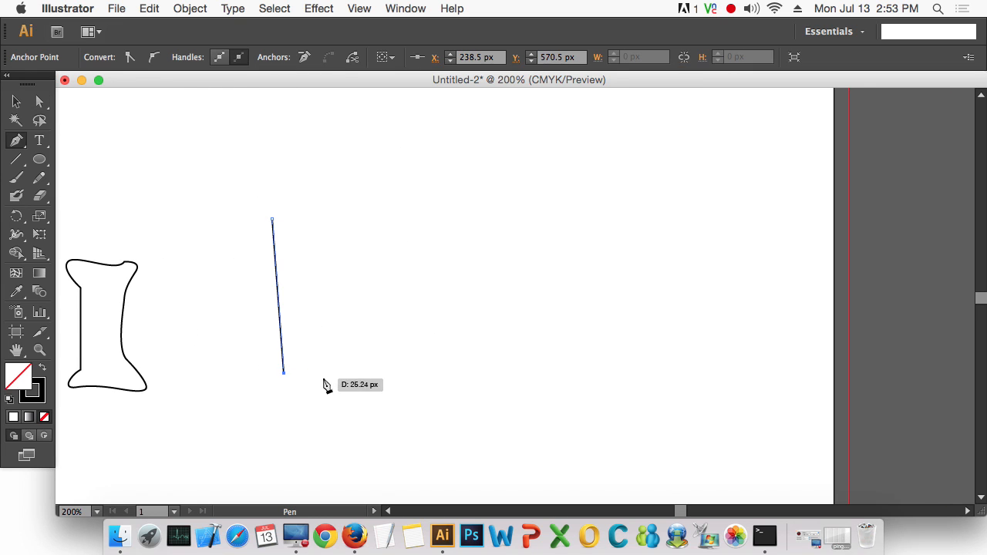
left_click(541, 367)
left_click(540, 207)
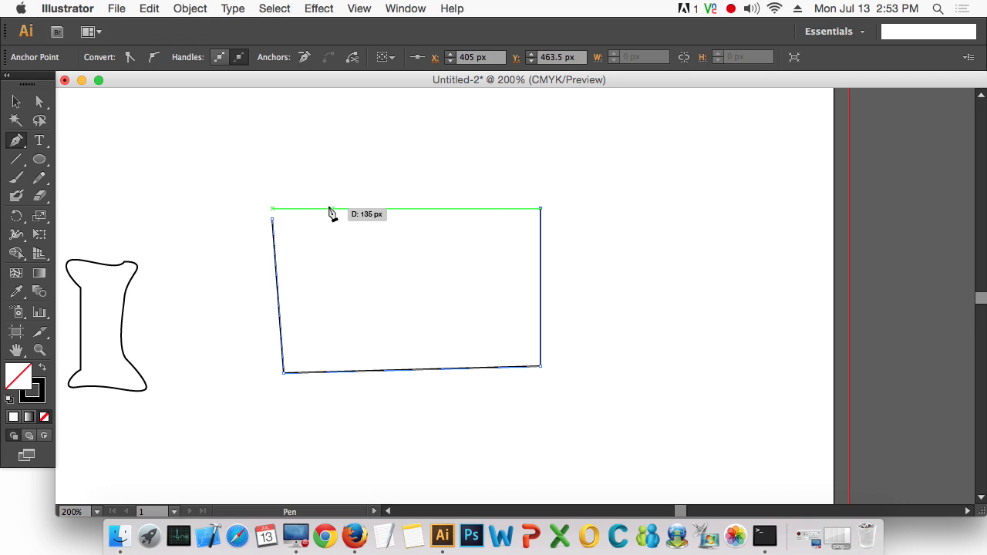
left_click(271, 204)
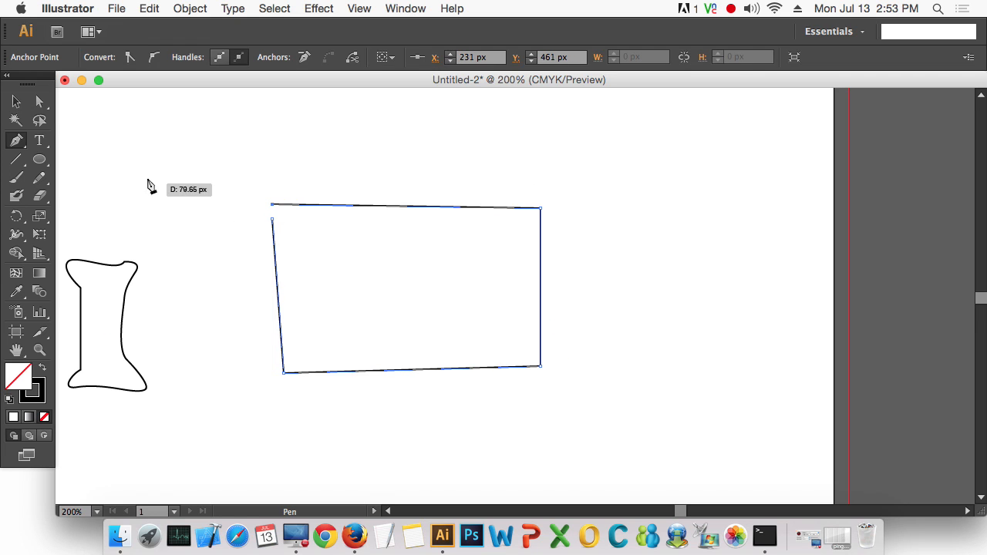
Step: Average the two bottom anchor points of the open four-sided path along the Horizontal axis
left_click(39, 101)
left_click(661, 388)
left_click_drag(607, 428, 239, 352)
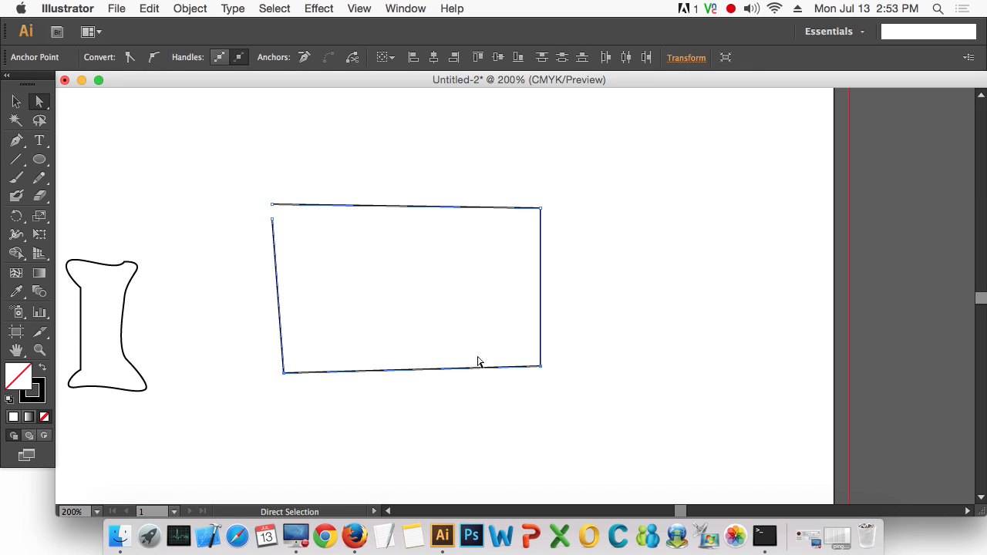
key("super")
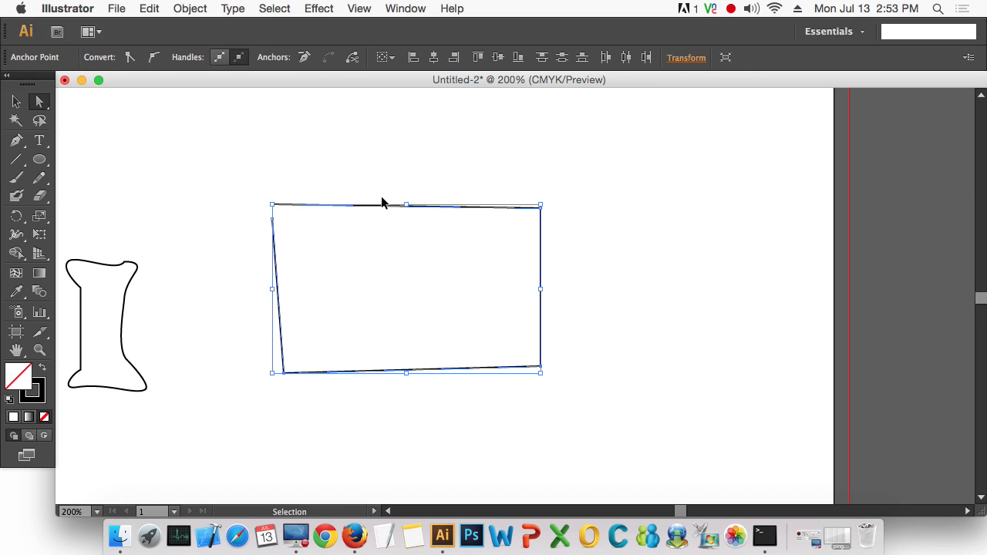
key("super+alt+j")
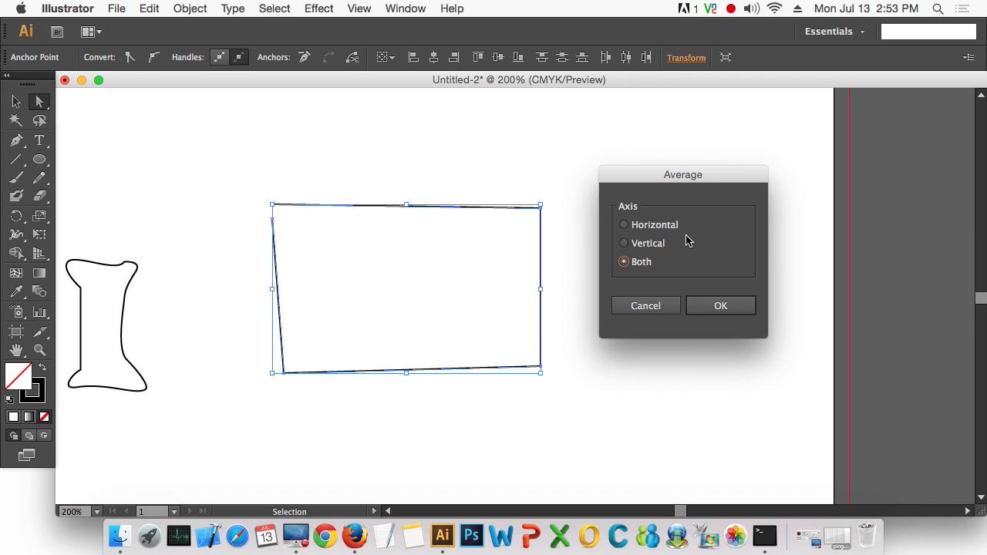
left_click(658, 226)
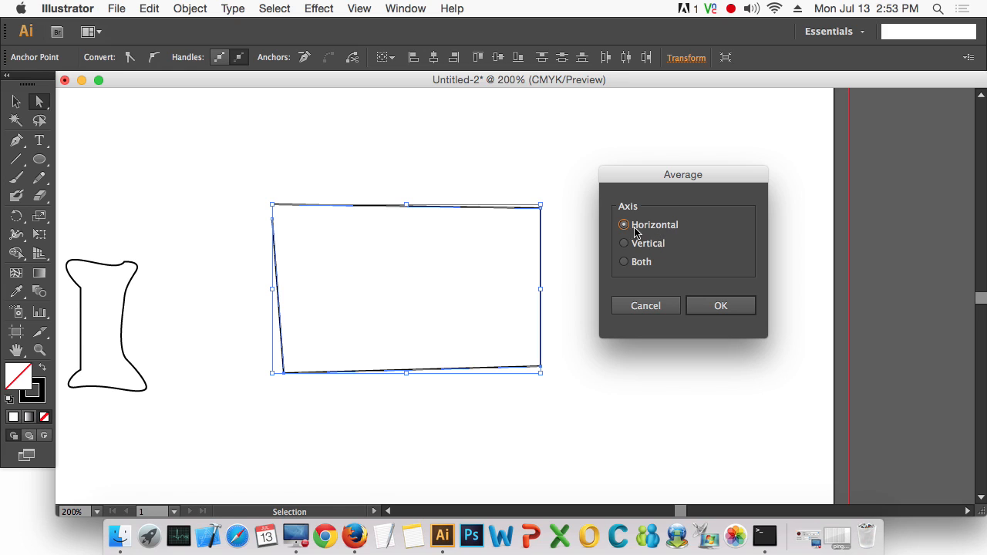
left_click(728, 307)
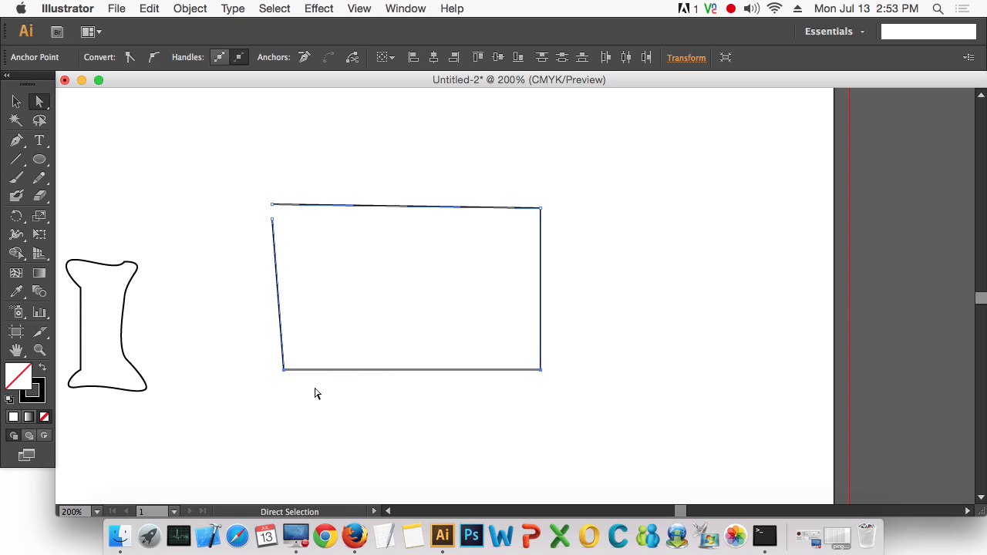
Step: Average the path's two open end points at the upper-left corner along Both axes and join them to close the path
left_click_drag(239, 167, 290, 235)
left_click(228, 185)
left_click_drag(229, 185, 280, 234)
key("super")
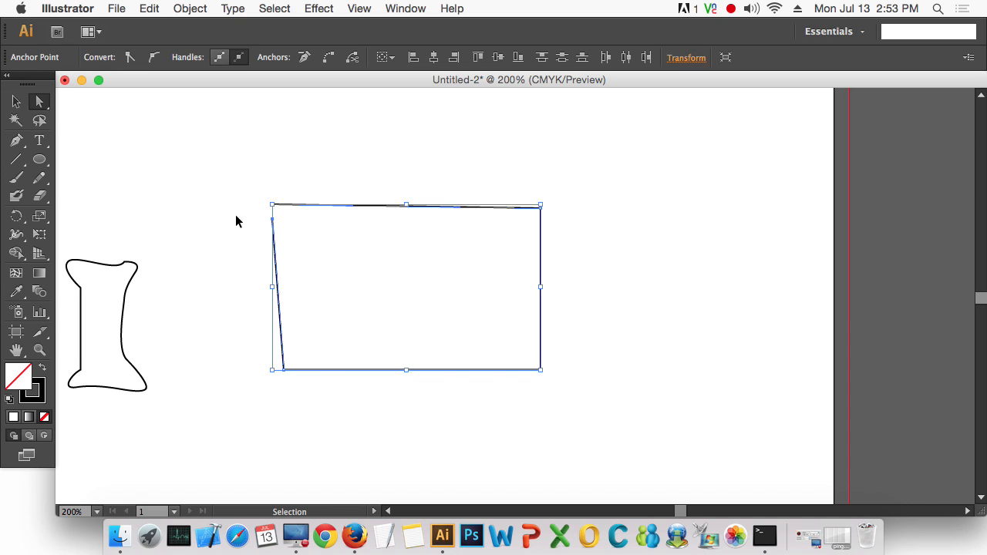
key("super+alt+j")
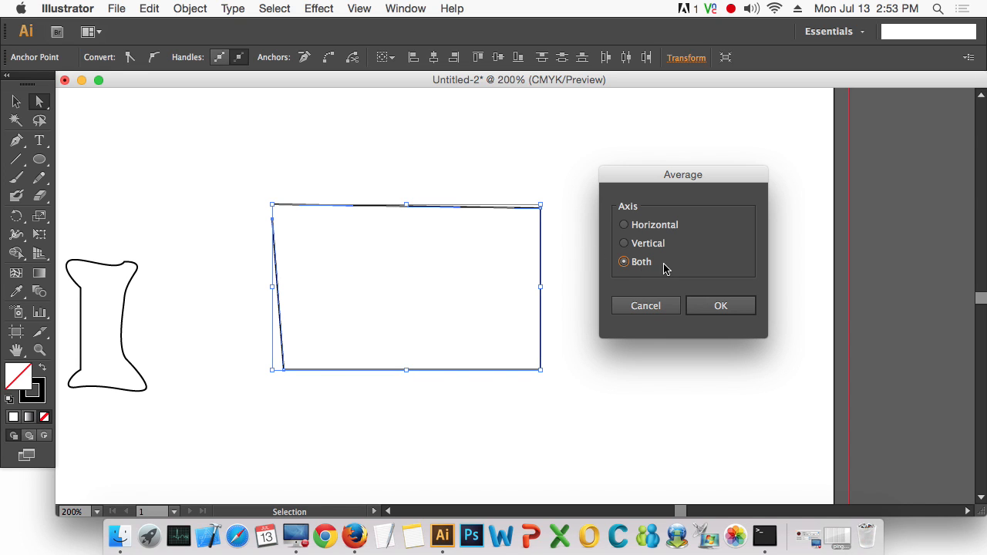
left_click(723, 307)
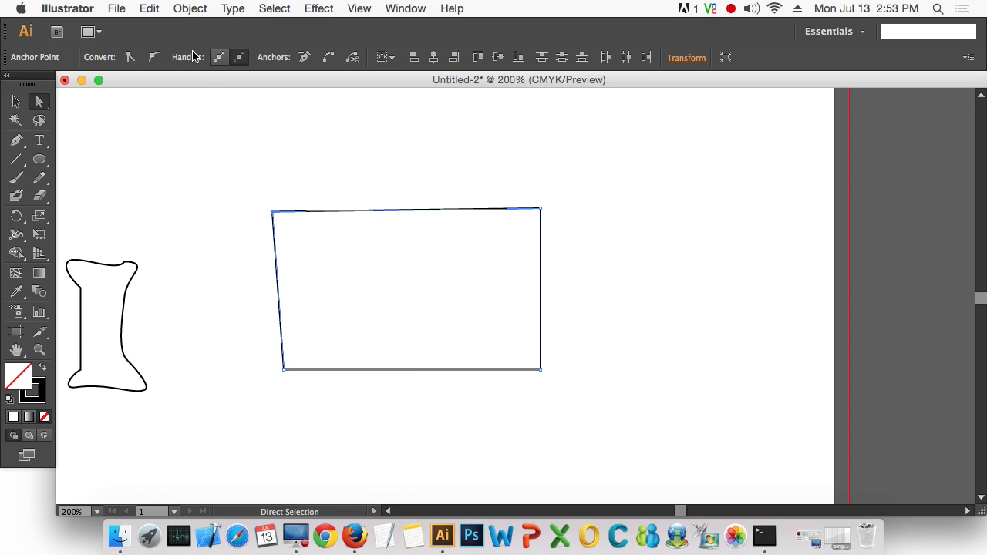
left_click(189, 9)
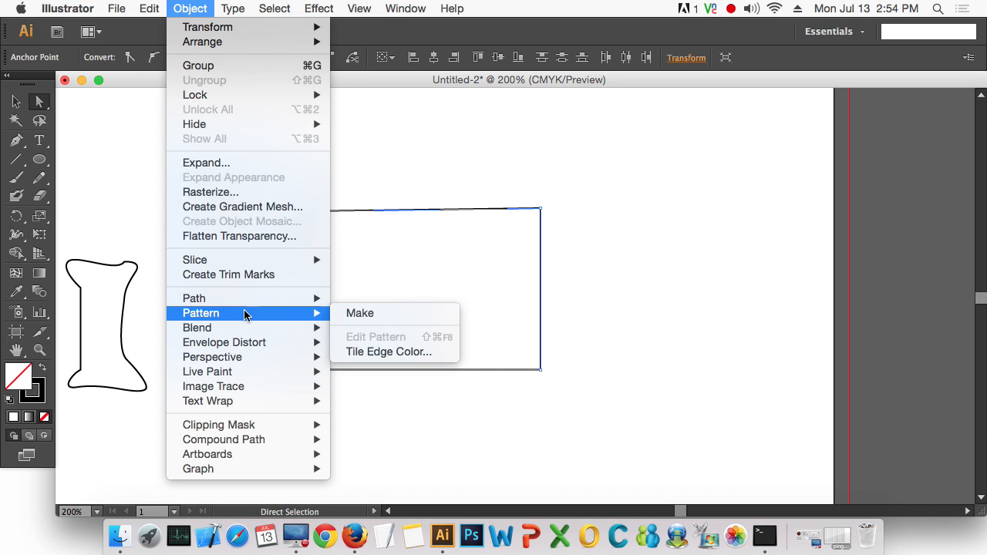
mouse_move(268, 305)
left_click(401, 306)
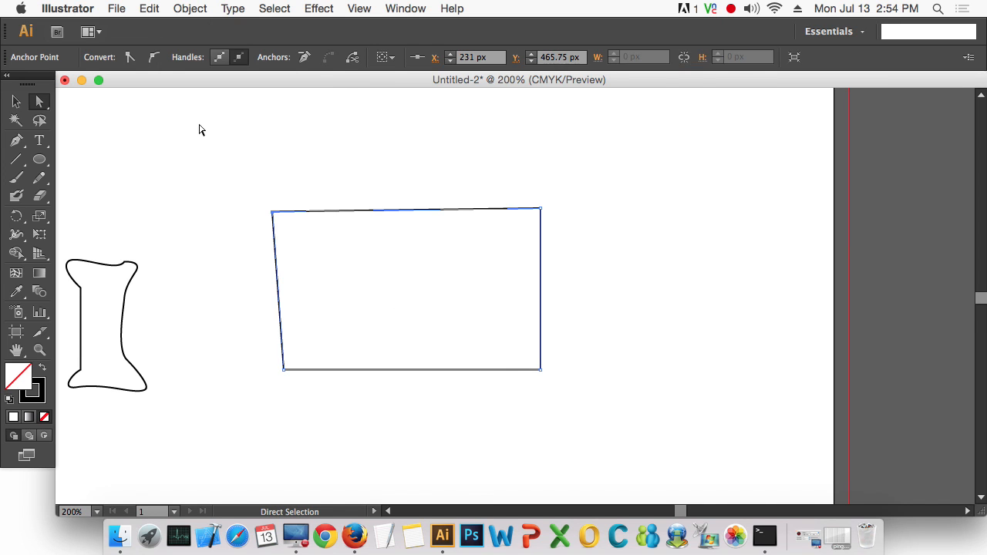
Step: Average the upper-left and lower-left anchor points of the four-sided shape along the Vertical axis
left_click_drag(221, 182, 304, 393)
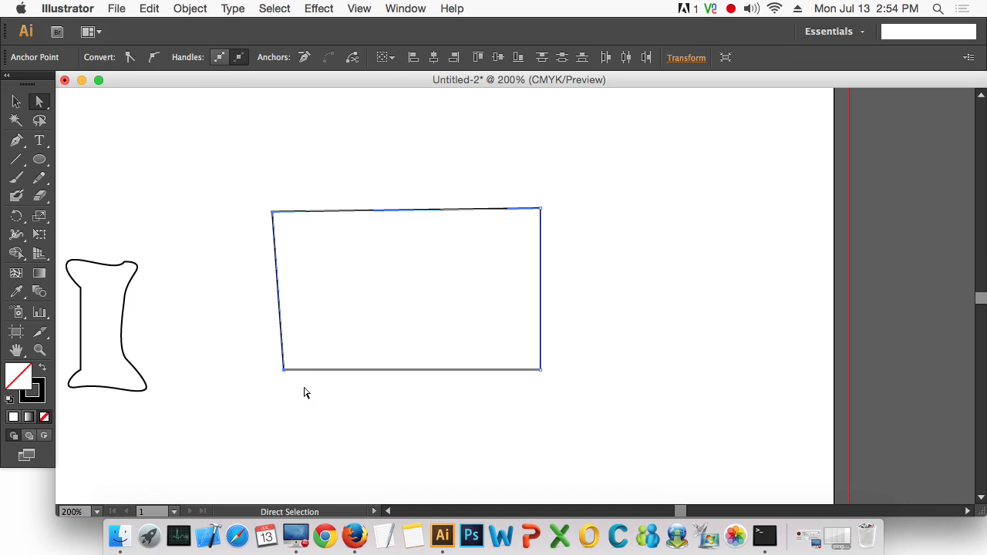
key("super+alt+j")
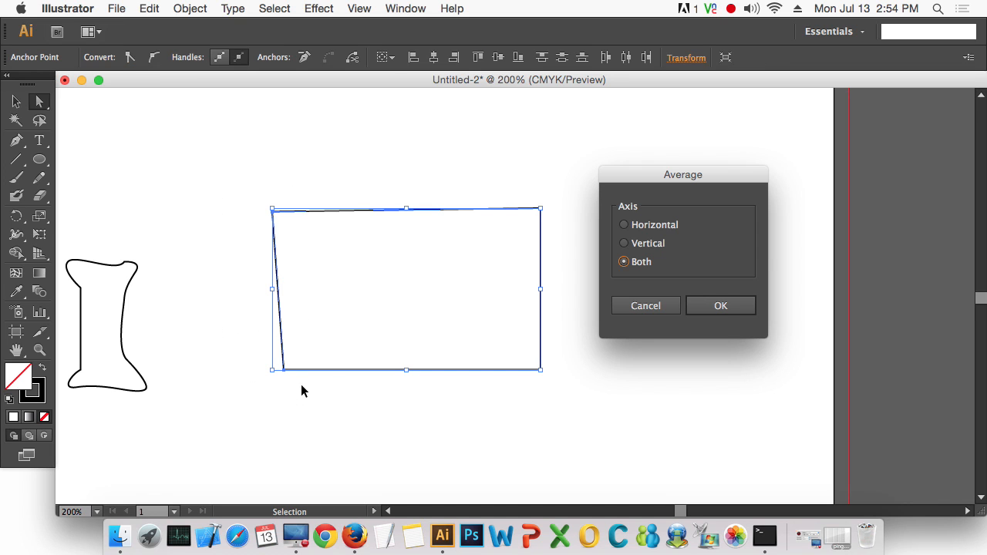
left_click(656, 244)
left_click(719, 305)
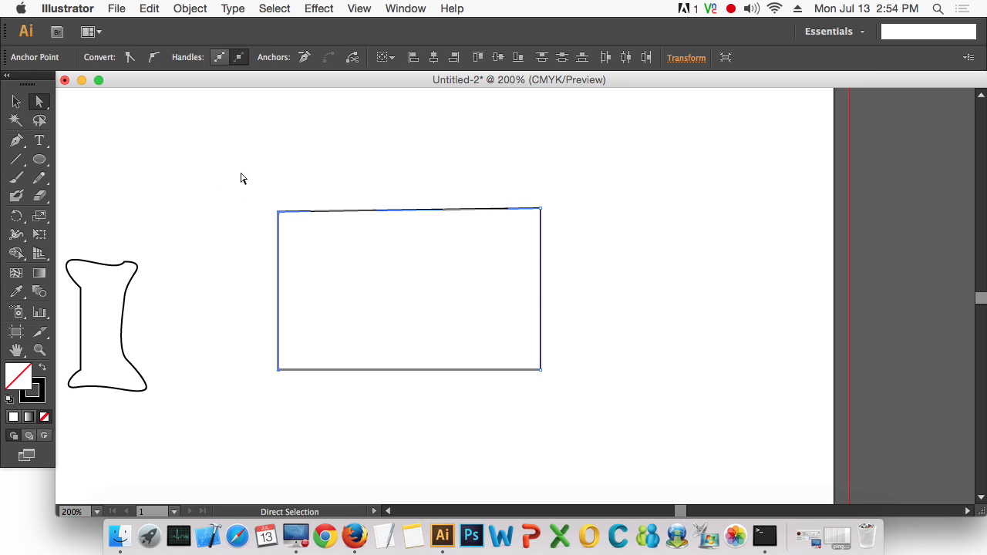
Step: Average the two top anchor points of the four-sided shape along the Horizontal axis
left_click_drag(240, 171, 714, 241)
key("super+alt+j")
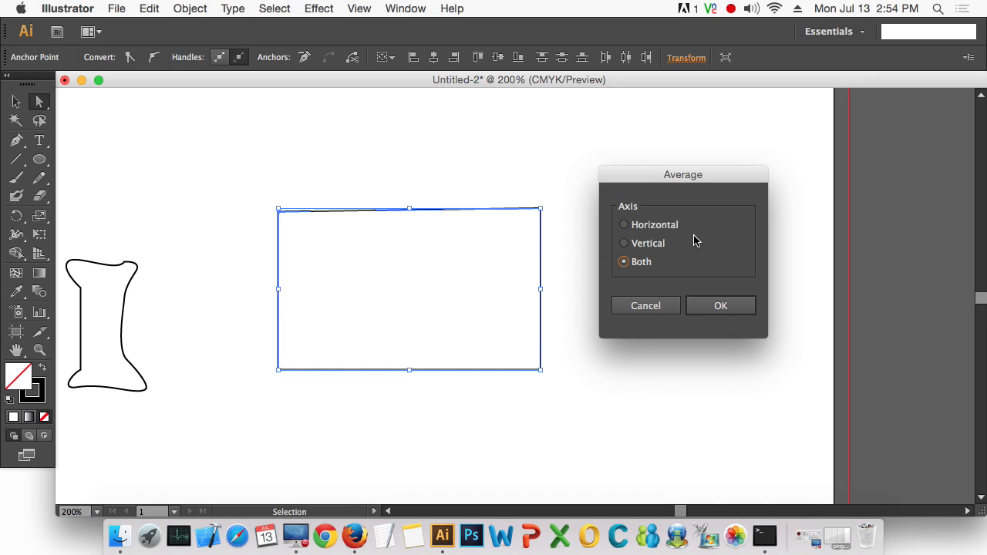
left_click(668, 226)
left_click(725, 308)
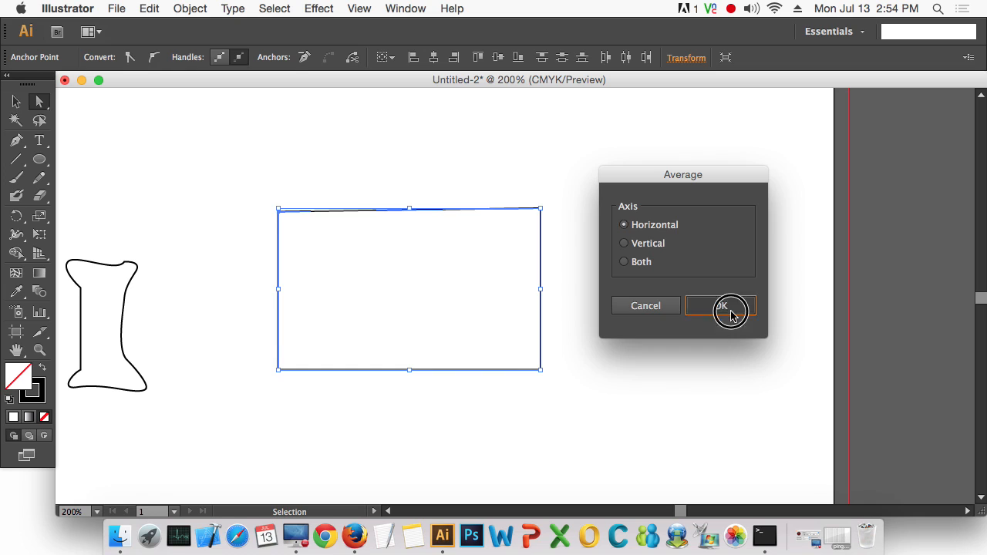
Step: Average the two anchor points on the shape's right side along the Vertical axis, then deselect the rectangle
left_click_drag(578, 155, 540, 378)
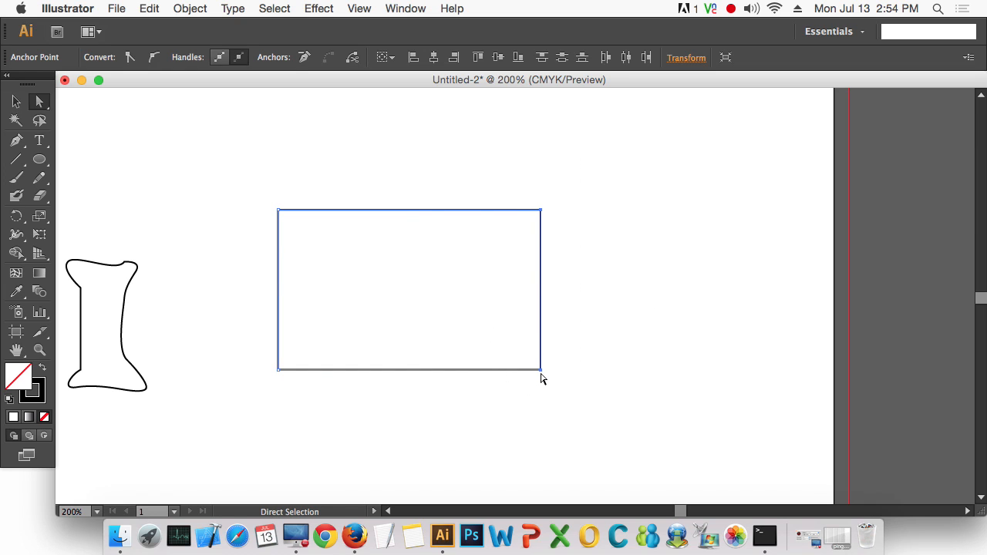
key("super+alt+j")
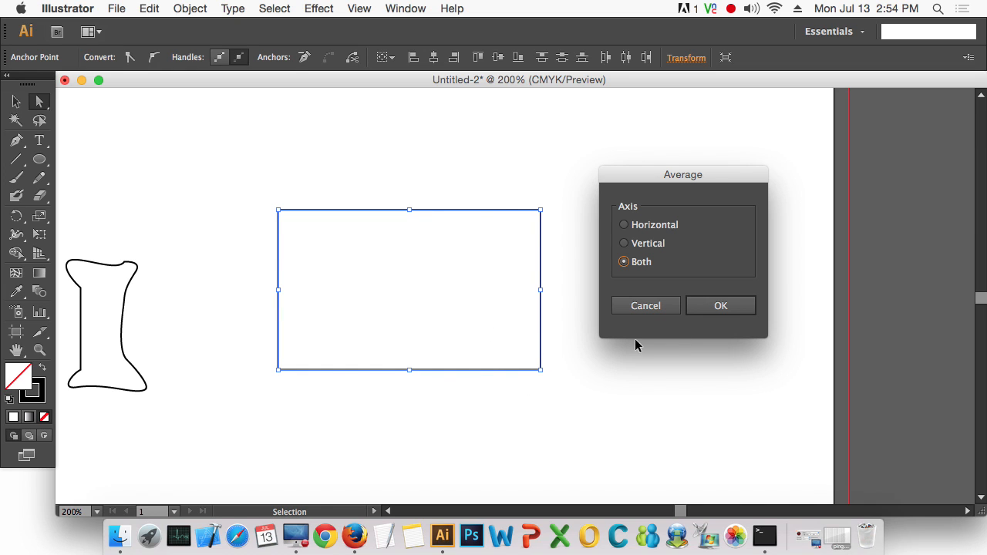
left_click(652, 246)
left_click(702, 304)
left_click(679, 372)
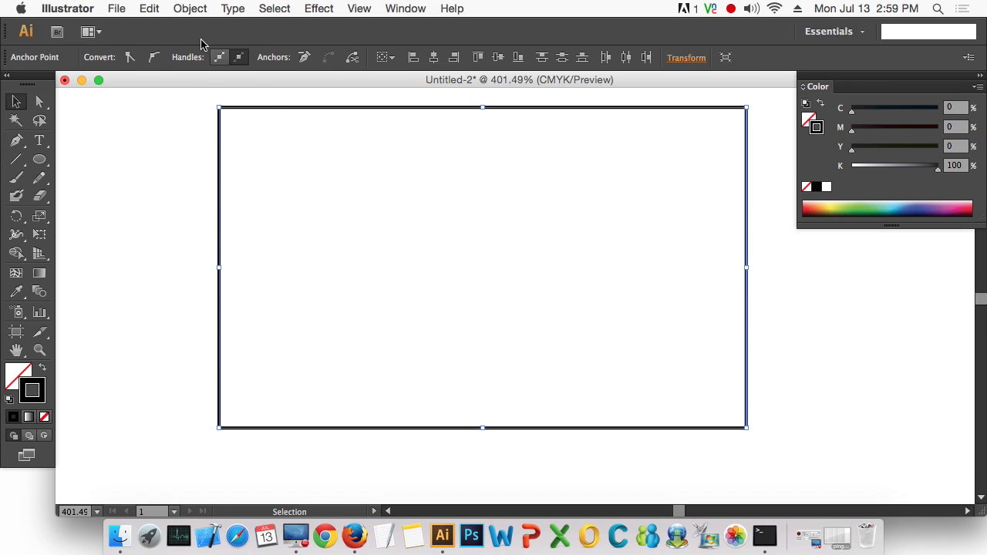
Step: Convert the rectangle's black stroke into a filled shape with Outline Stroke
left_click(290, 193)
left_click(186, 7)
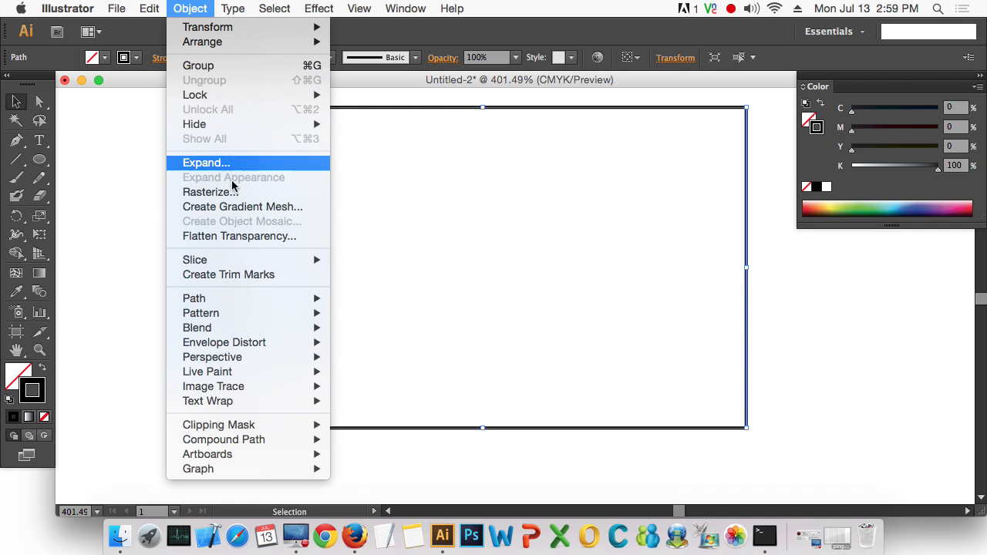
mouse_move(243, 297)
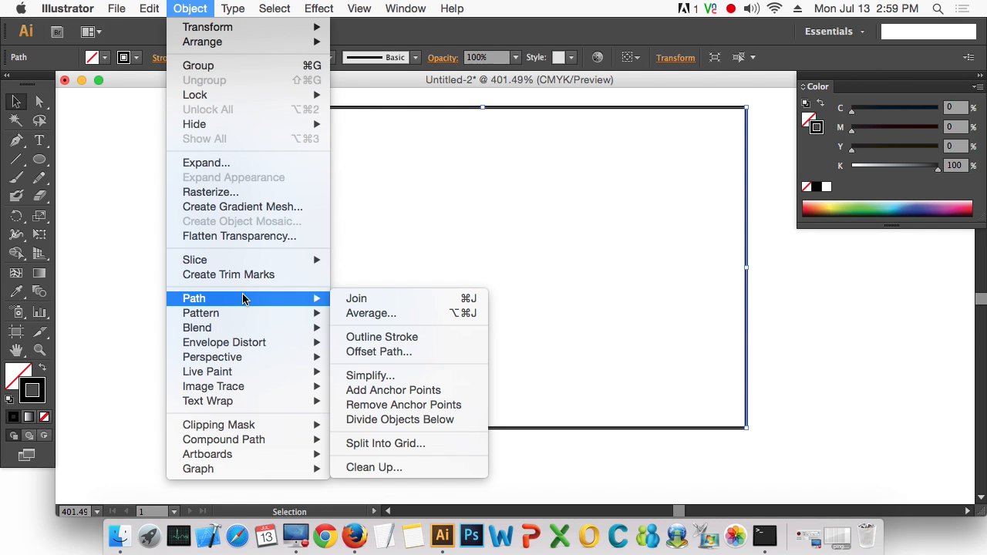
left_click(433, 341)
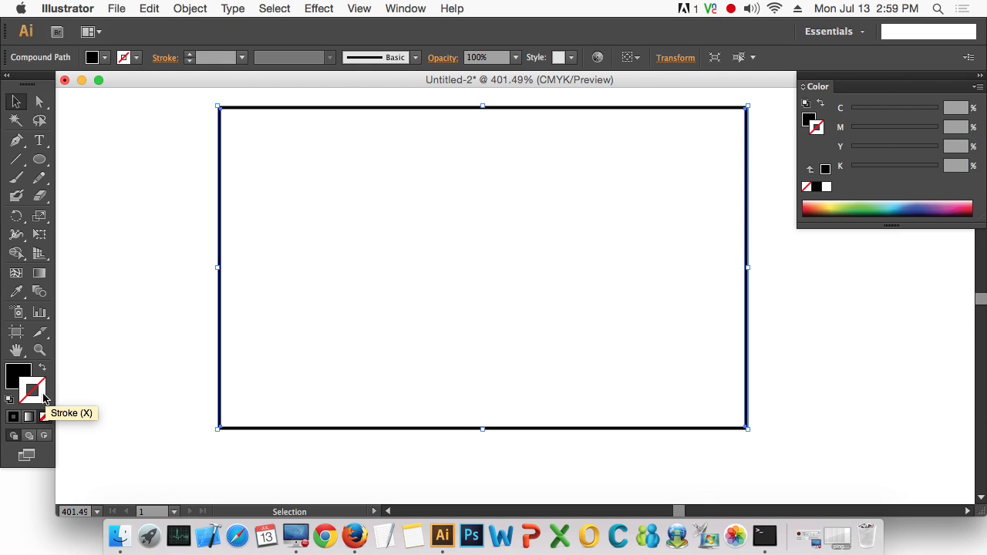
Step: Examine the outlined rectangle's Fill and Stroke colors by switching the active swatch between them, finishing on Fill
left_click(17, 375)
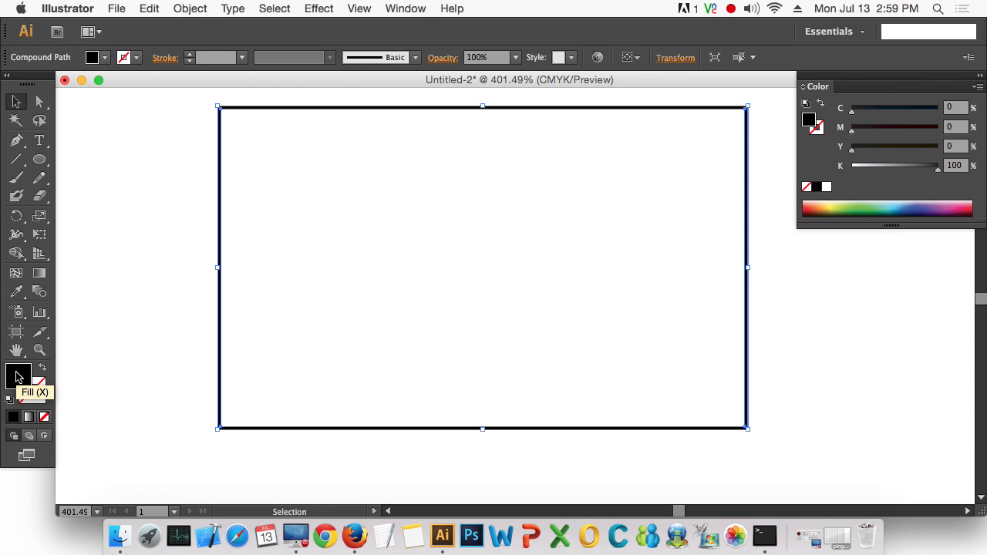
left_click(131, 369)
left_click_drag(167, 328, 312, 359)
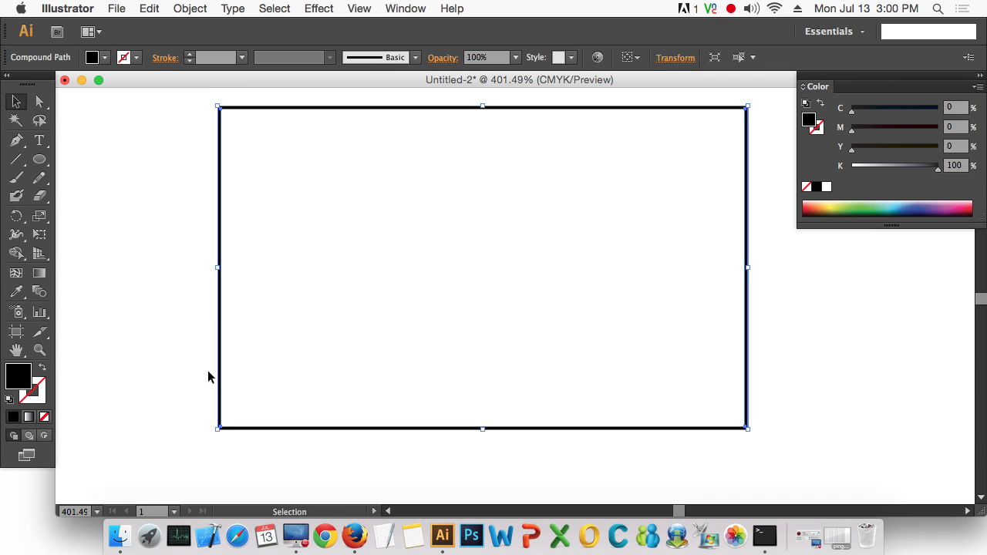
left_click(38, 395)
left_click(18, 374)
left_click(40, 397)
left_click(17, 374)
left_click(40, 397)
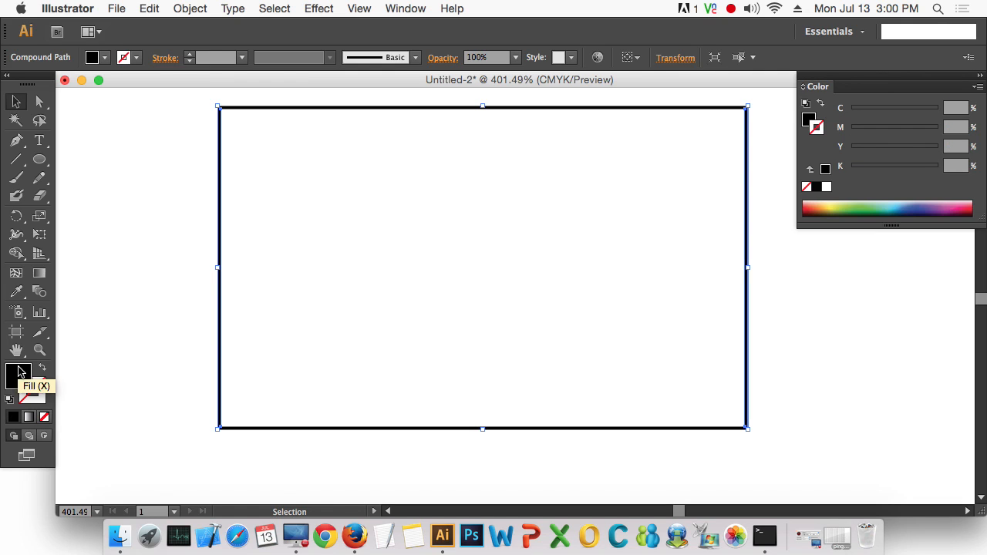
left_click(20, 373)
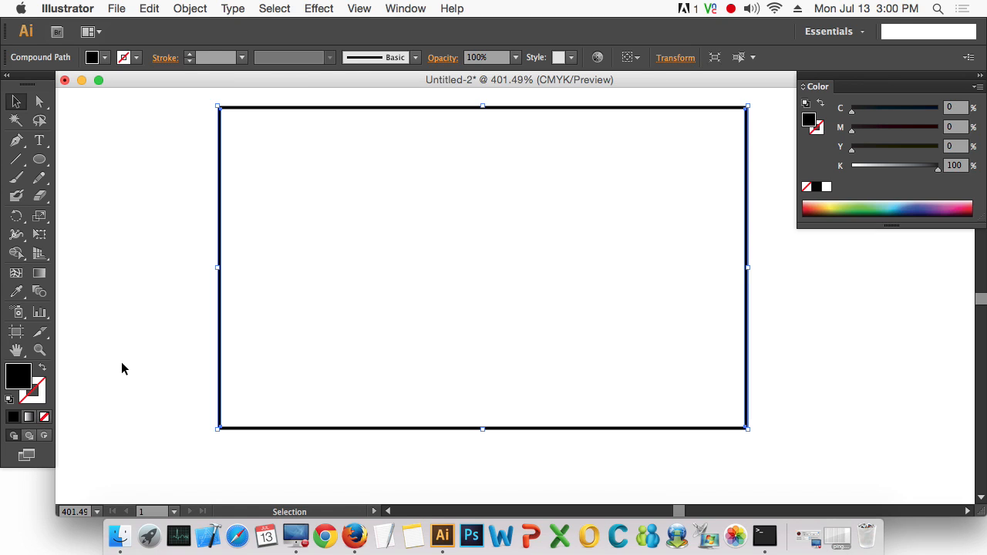
left_click(31, 396)
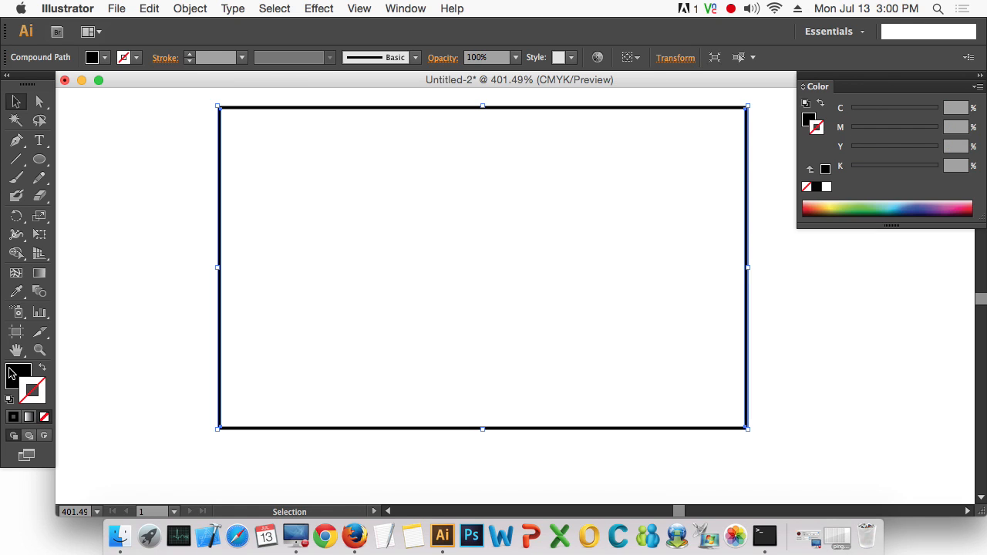
left_click(16, 374)
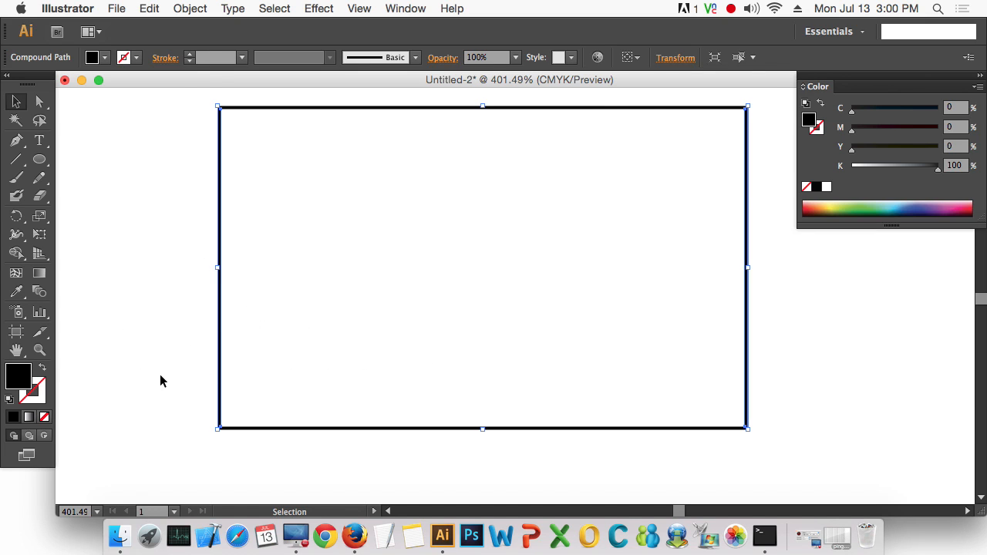
Step: Release the outlined rectangle's compound path into separate paths
left_click(165, 8)
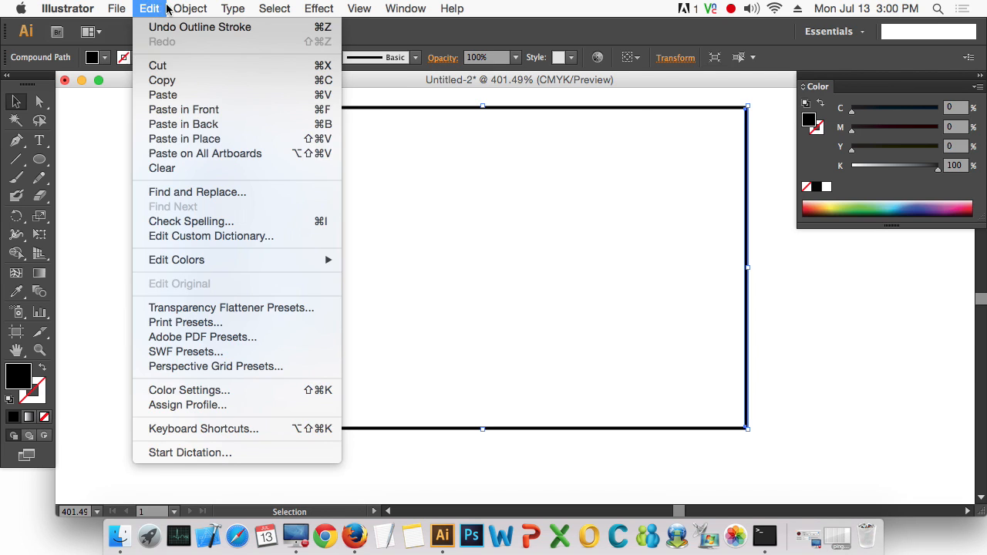
mouse_move(185, 7)
mouse_move(299, 446)
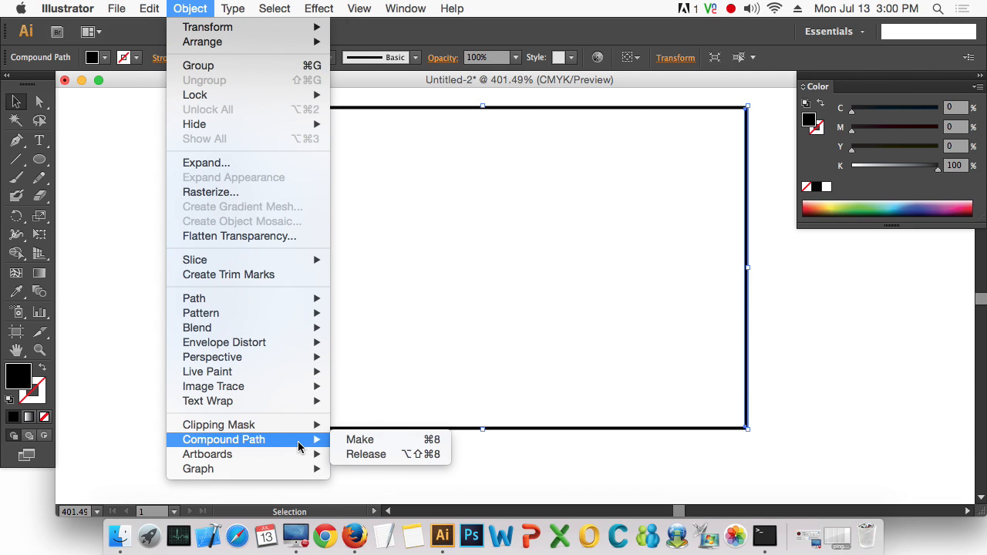
left_click(379, 458)
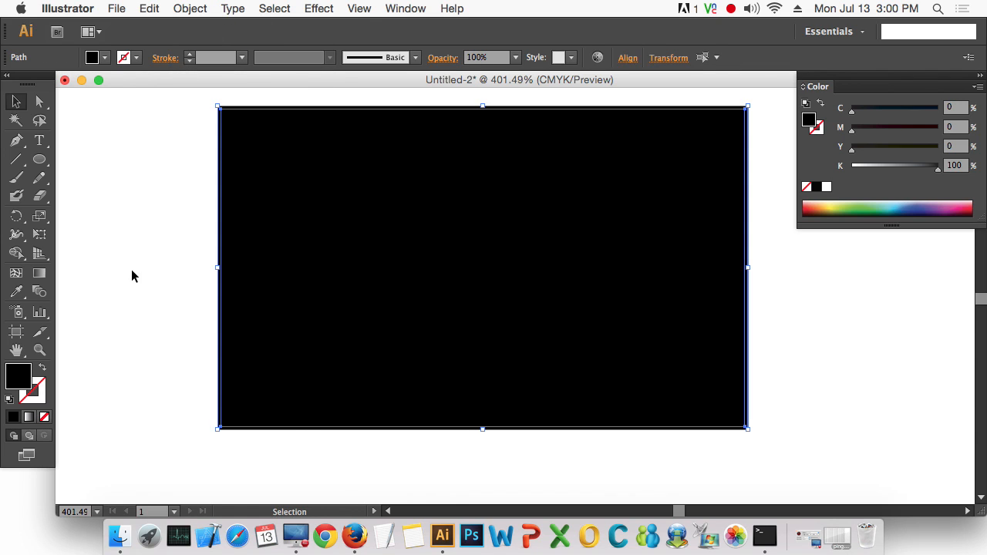
Step: Fill the inner rectangle with 49% black and shrink it so it sits centered inside the black rectangle
left_click(162, 275)
left_click(296, 285)
left_click_drag(295, 285, 415, 333)
left_click(826, 186)
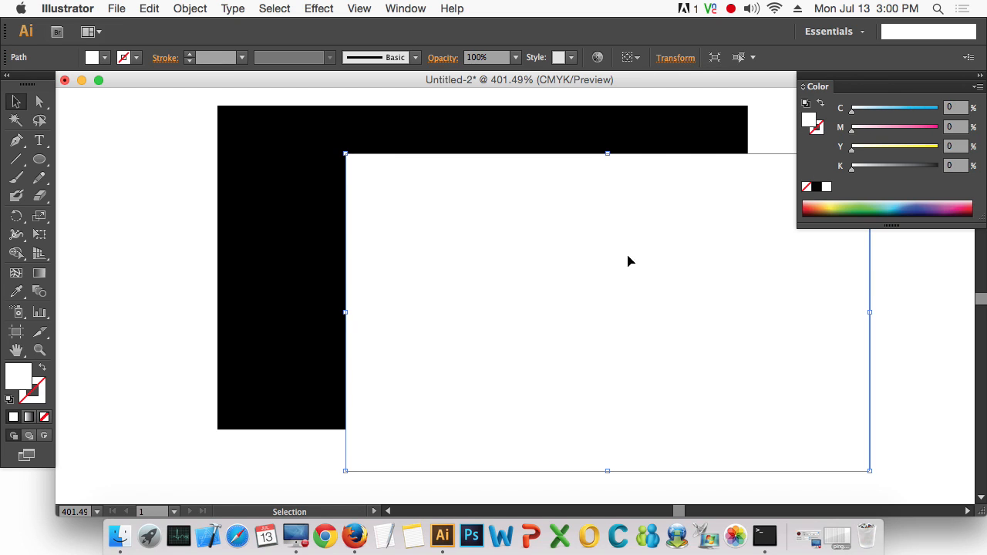
left_click(895, 166)
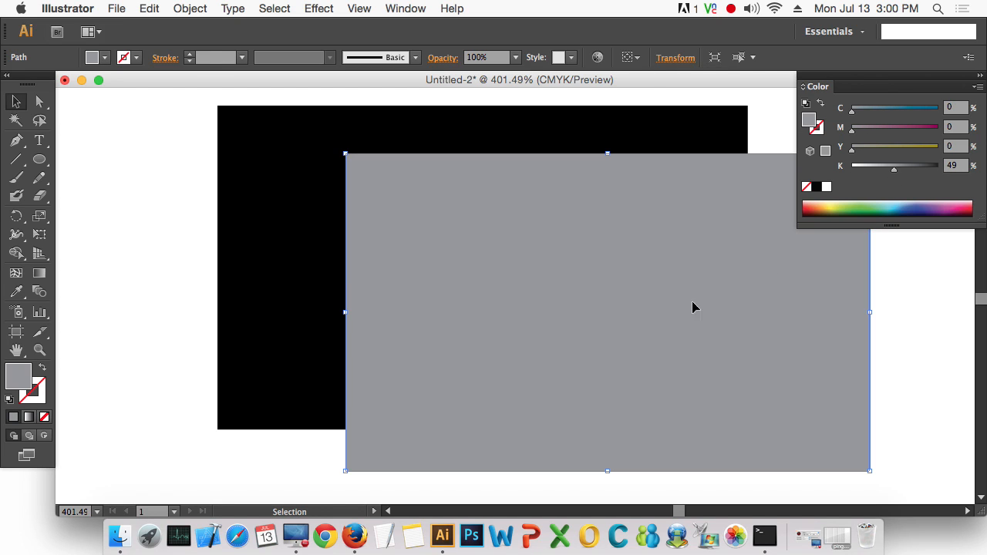
left_click_drag(583, 306, 479, 280)
left_click_drag(764, 443, 727, 406)
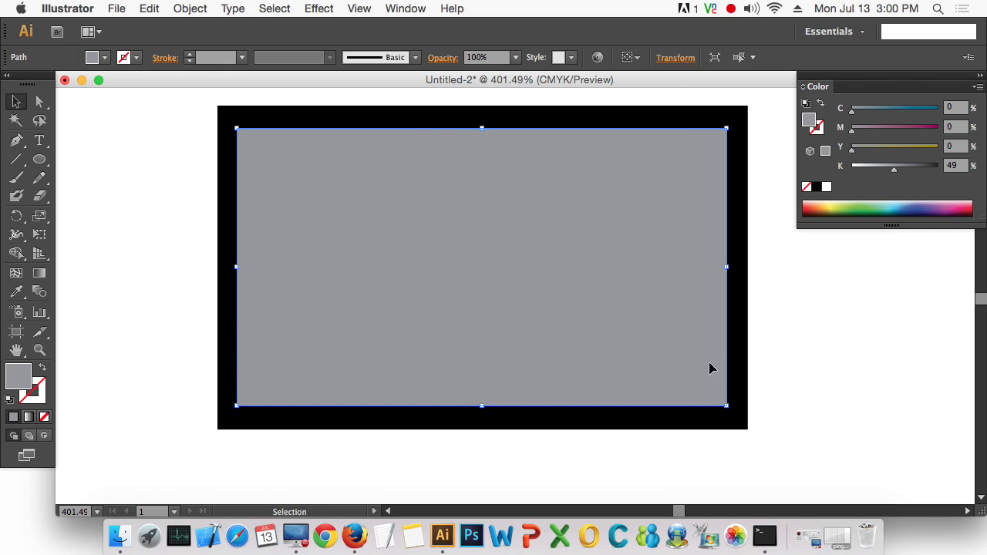
Step: Combine the gray inner rectangle and the black outer rectangle into a compound path, and deselect it
left_click_drag(809, 411, 676, 325)
left_click(182, 9)
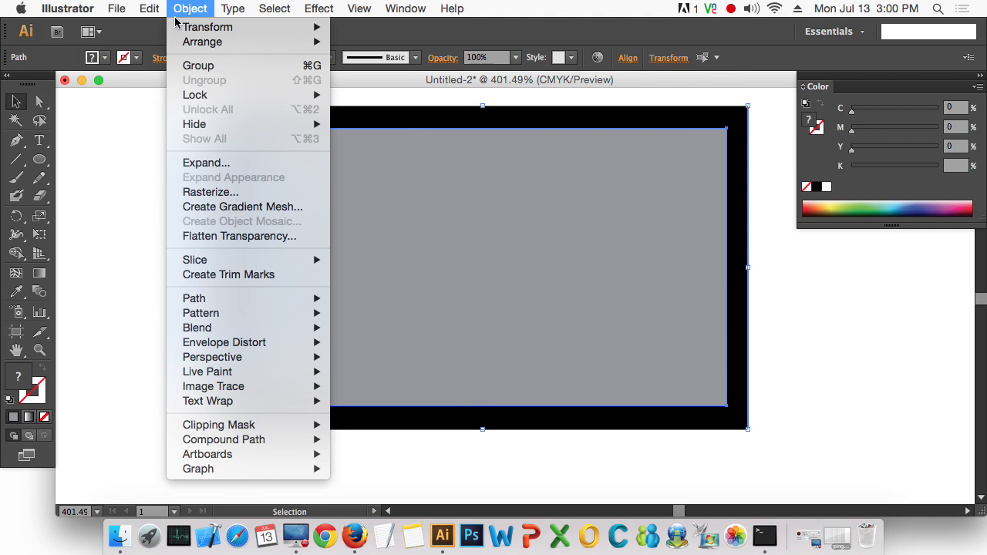
mouse_move(250, 446)
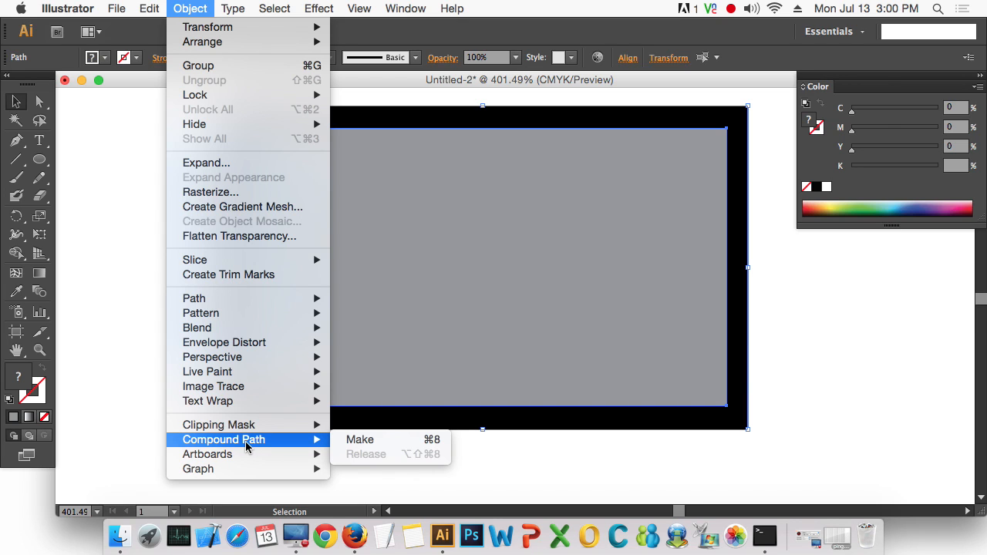
left_click(401, 443)
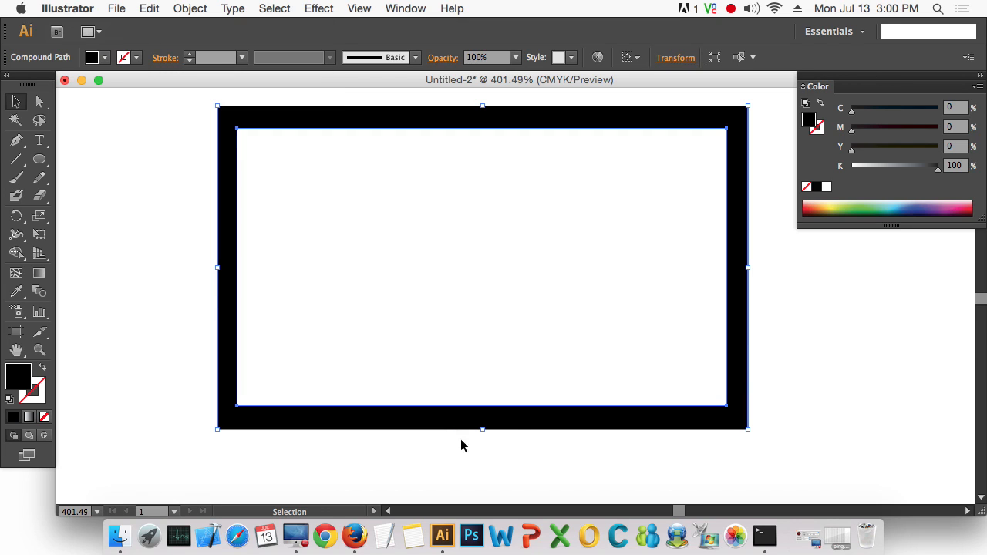
left_click(811, 359)
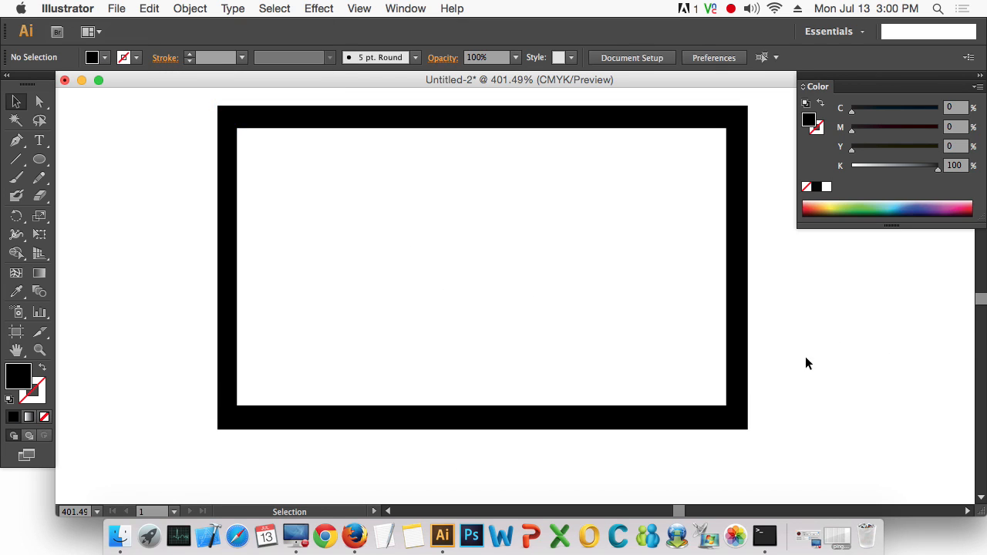
Step: Draw a large rectangle filled with 100% yellow over the black frame and send it to the back
left_click(441, 342, "alt+super")
left_click(441, 342, "alt+super")
left_click(443, 342, "alt+super")
scroll(438, 324, "right", 3)
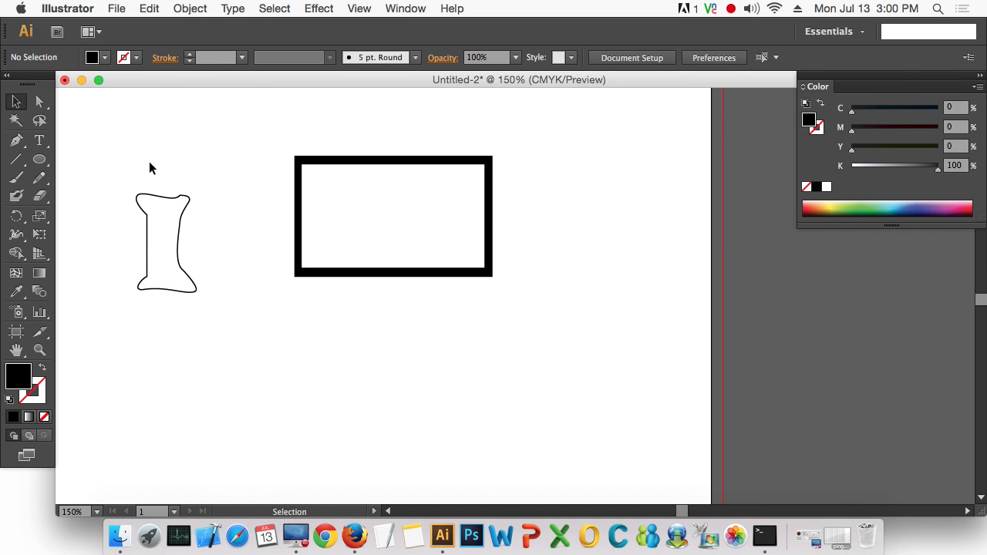
left_click_drag(39, 159, 79, 164)
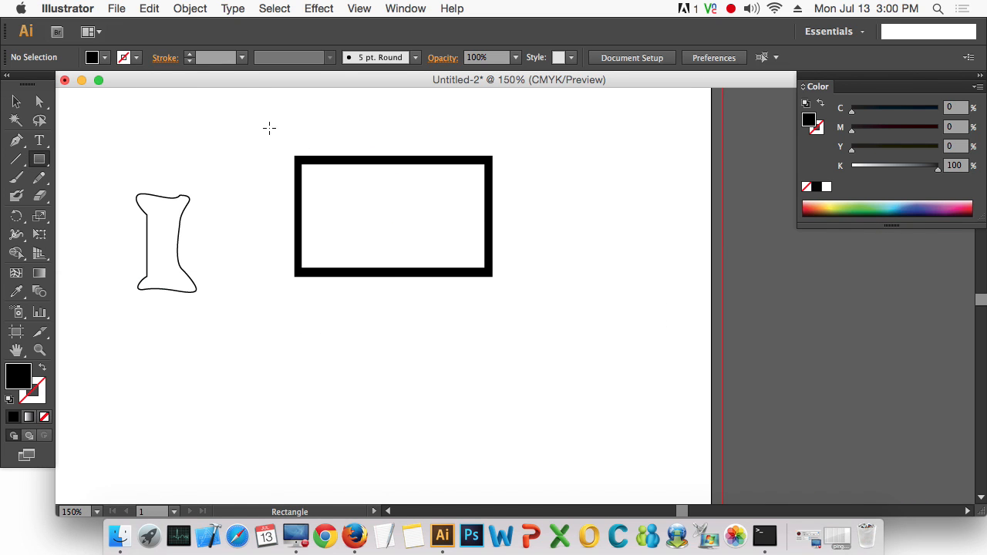
mouse_move(225, 117)
left_mouse_down()
mouse_move(579, 404)
mouse_move(616, 414)
left_mouse_up()
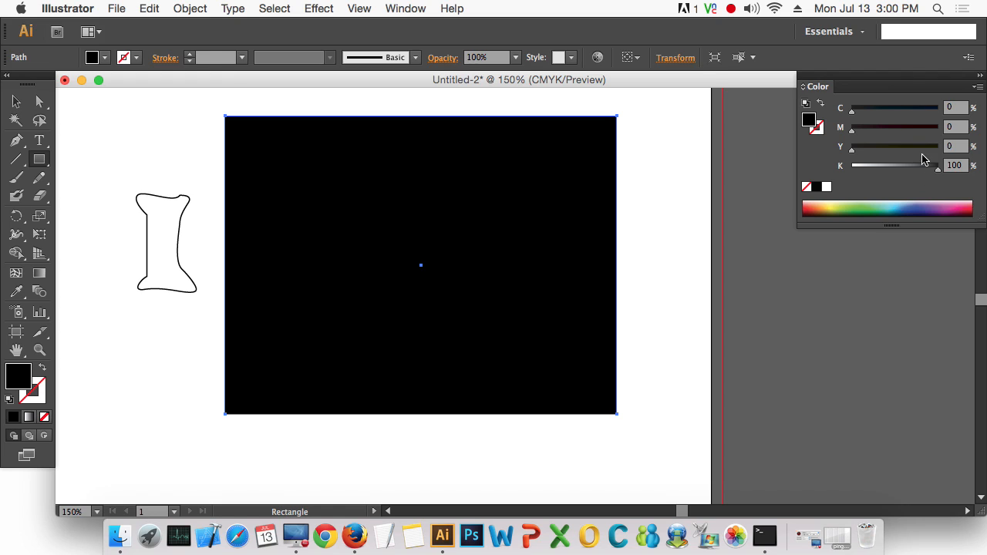
left_click_drag(927, 149, 834, 172)
key("super")
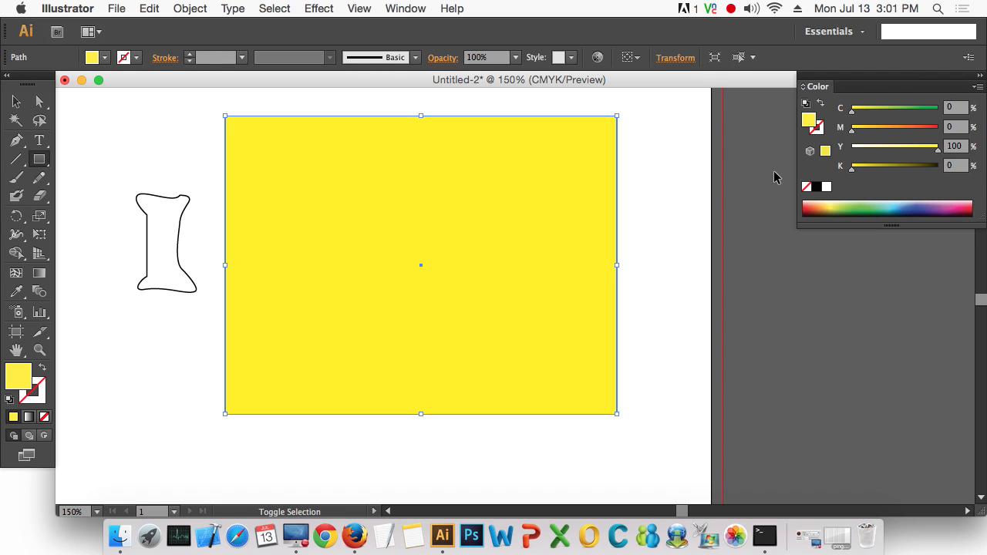
key("shift+super+bracketleft")
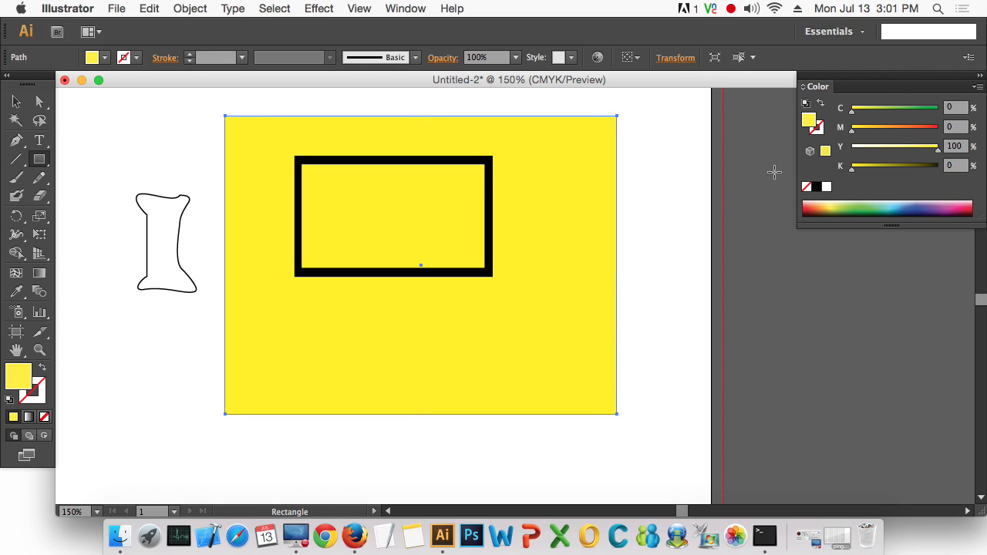
Step: Delete the black compound-path frame from the yellow rectangle
left_click(16, 101)
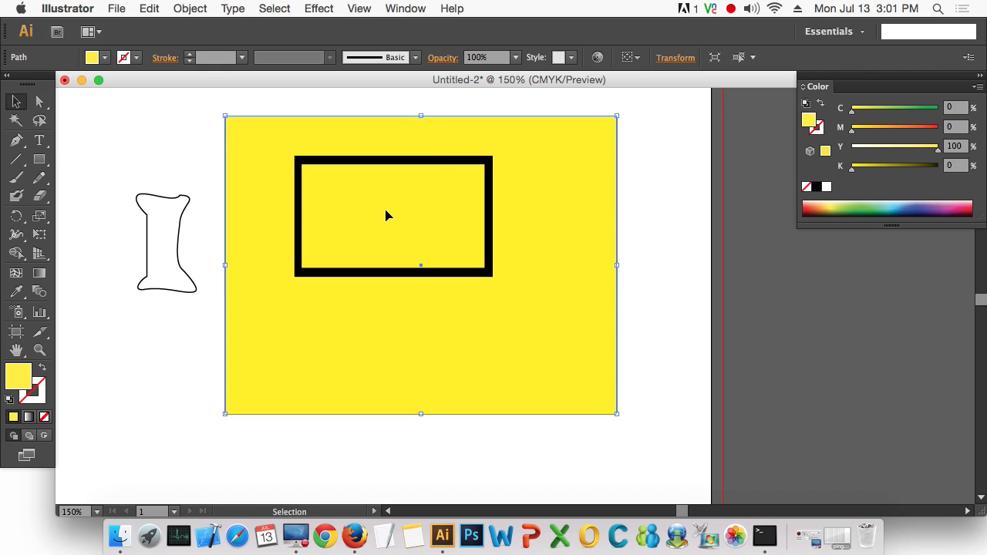
left_click(434, 161)
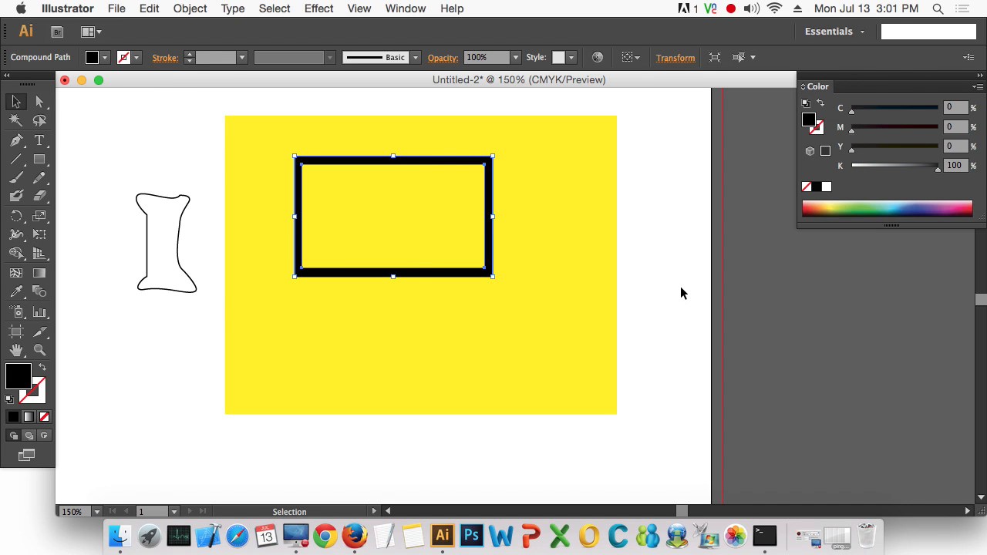
key("Delete")
Step: Draw a black square on the yellow rectangle and a smaller black circle in the square's lower-right area
left_click(39, 159)
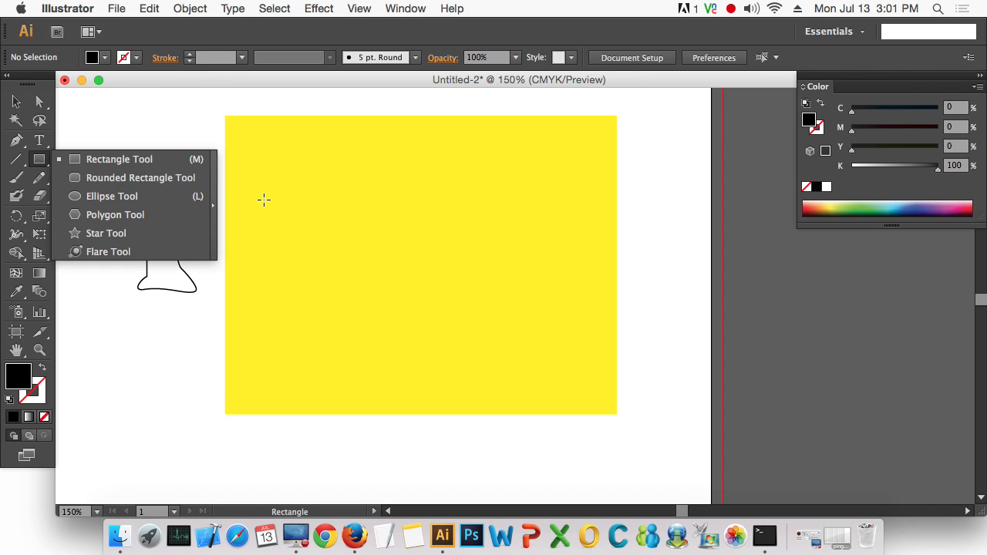
left_click(62, 160)
left_click_drag(401, 211, 474, 267)
left_click_drag(36, 159, 85, 196)
left_click_drag(401, 224, 444, 262)
Step: Make a compound path from the circle and the black square so the circle cuts a hole, and deselect it
left_click(15, 100)
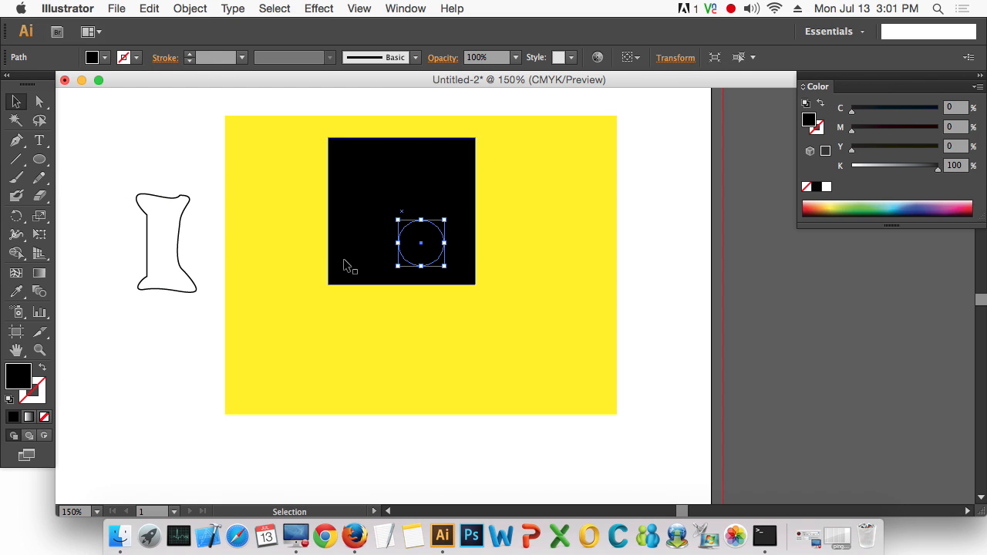
left_click(432, 181, "shift")
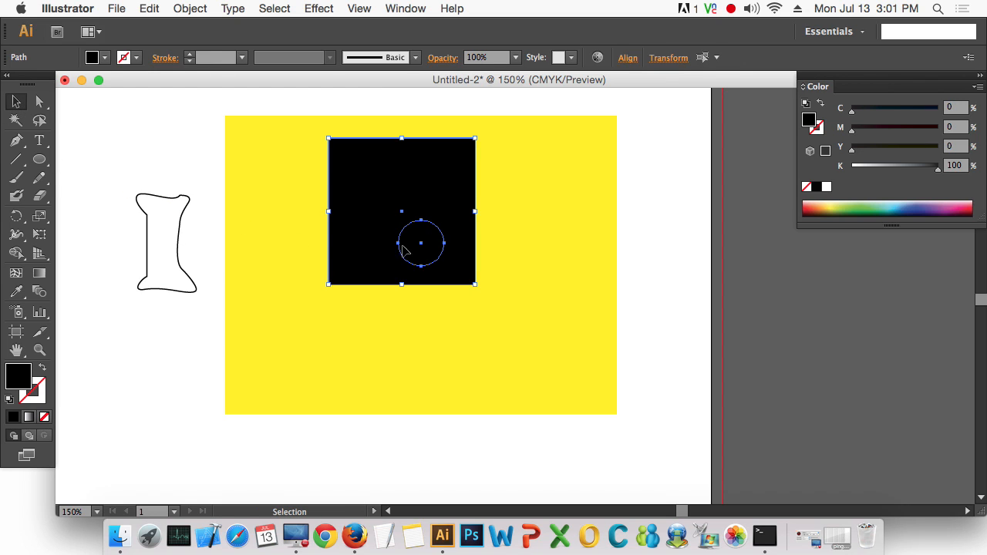
left_click(648, 409)
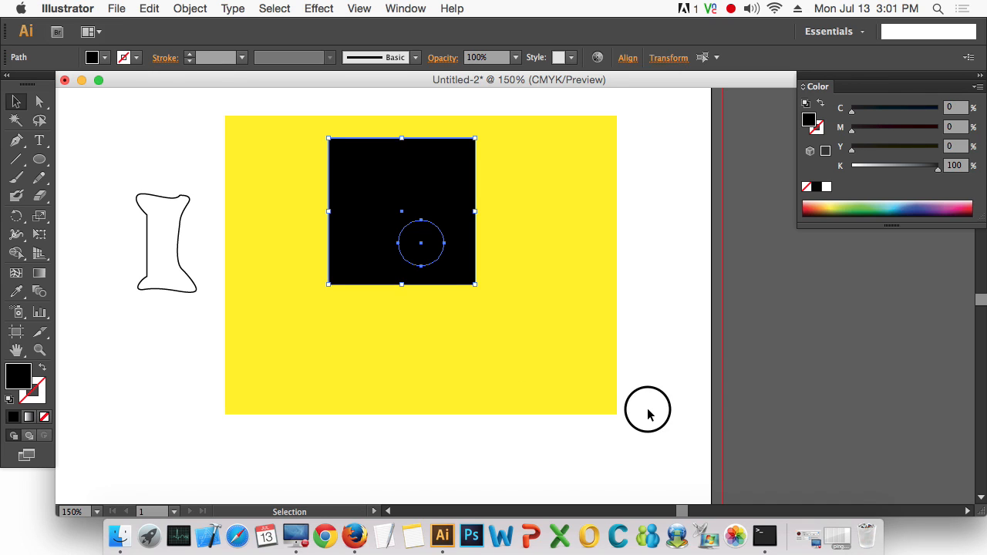
left_click(433, 251)
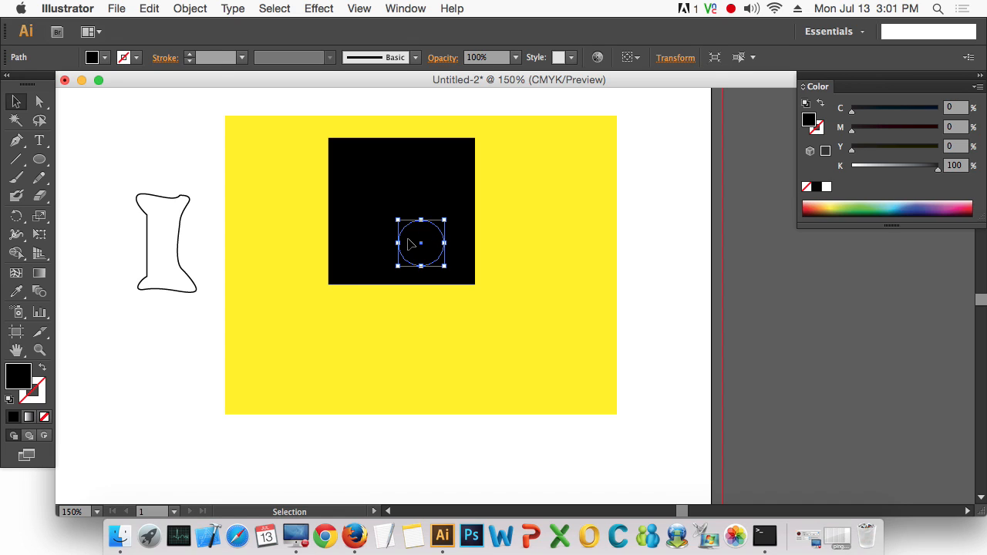
left_click(437, 187, "shift")
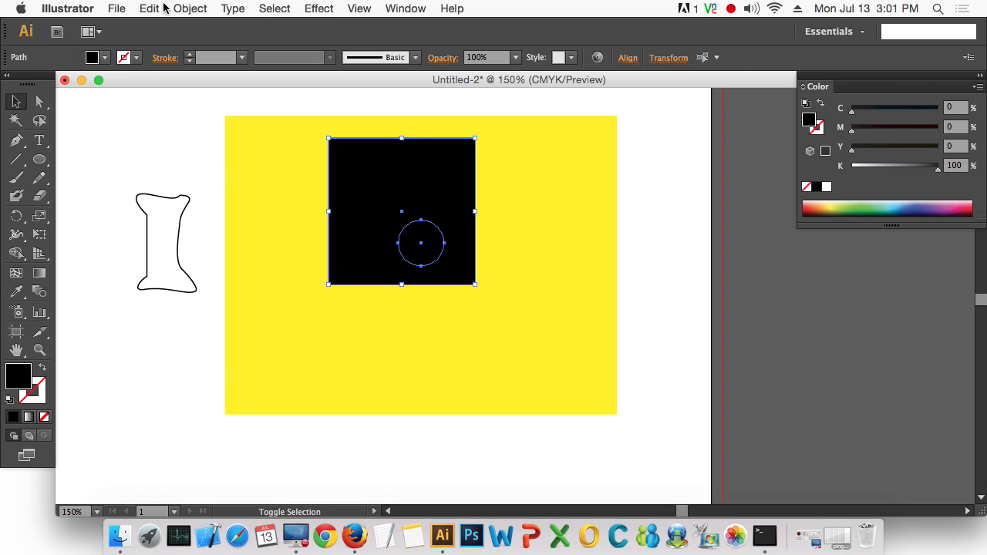
left_click(204, 12)
mouse_move(312, 441)
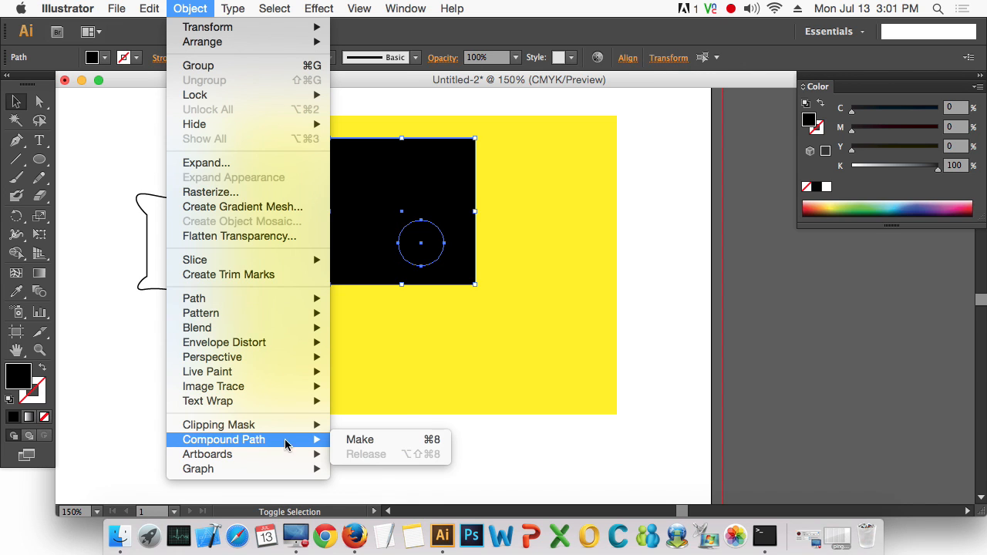
left_click(422, 442)
left_click(492, 425)
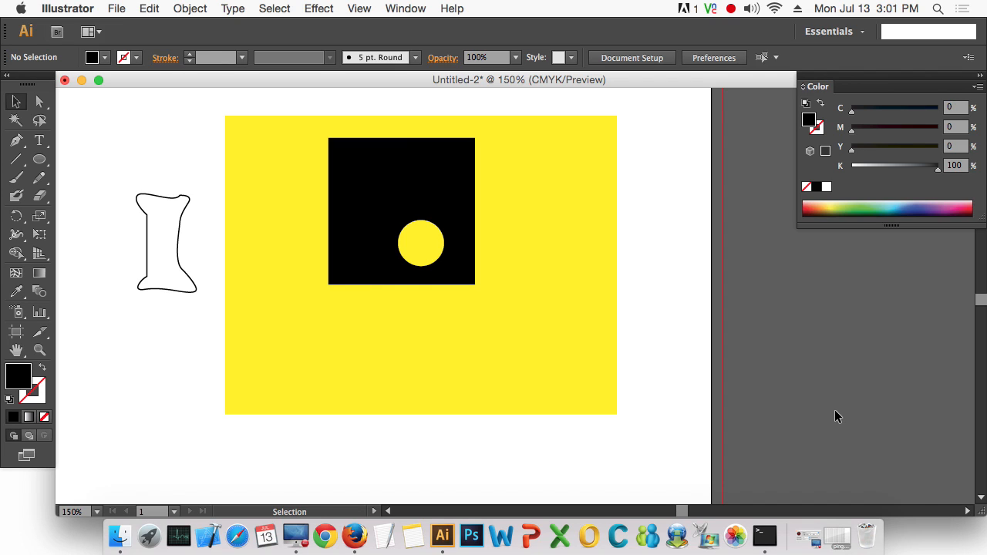
Step: Select only the circular hole's entire path within the compound path using Direct Selection
key("a")
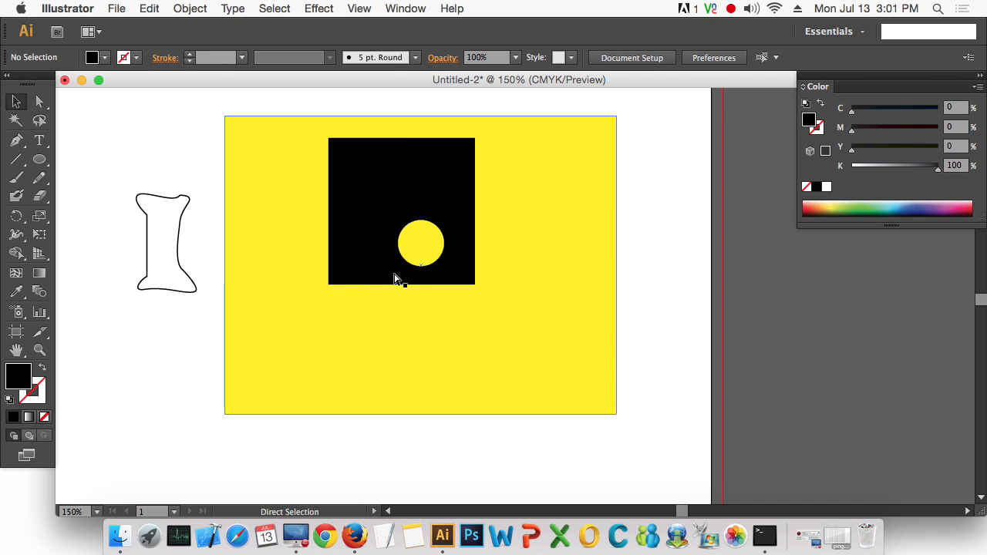
key("a")
left_click(408, 228)
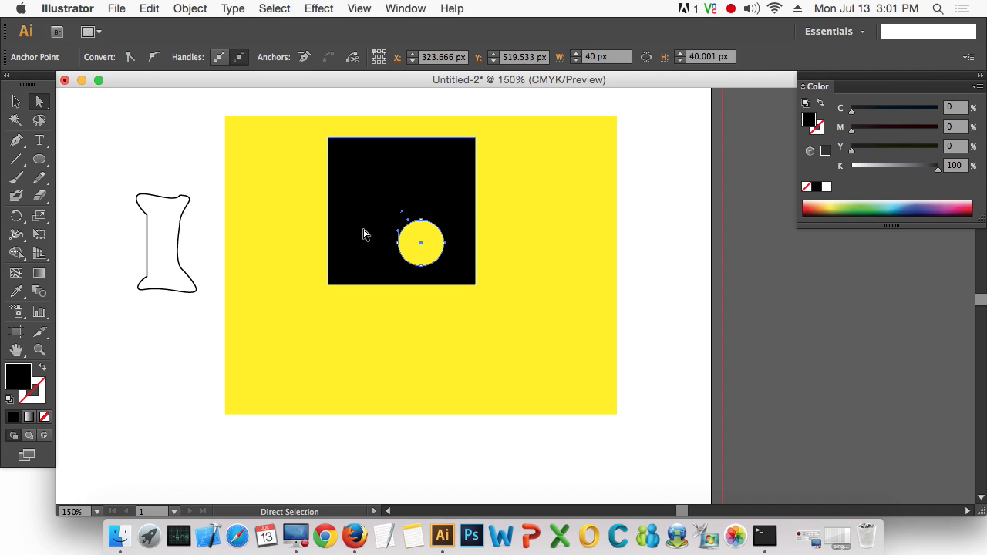
key("super+space")
left_click_drag(391, 209, 498, 289)
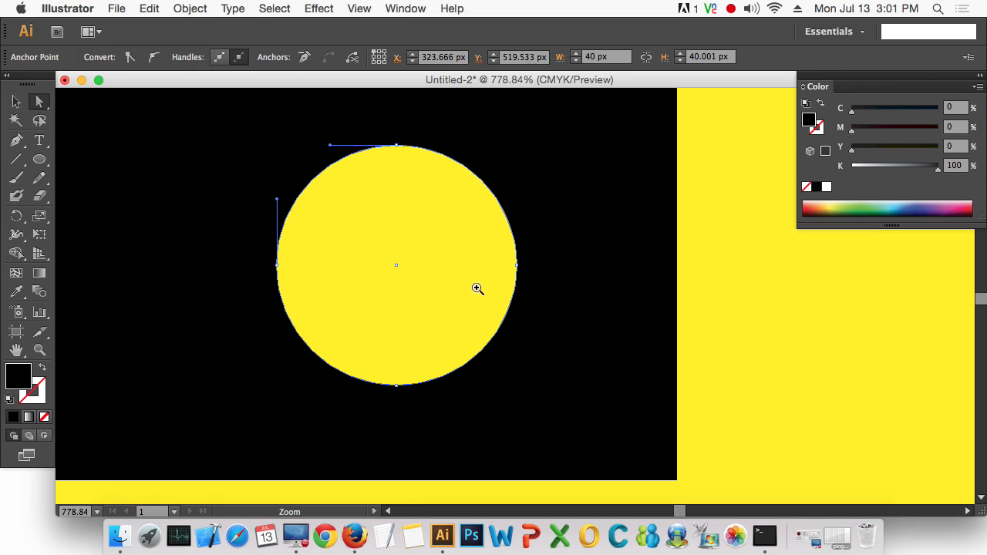
left_click(396, 146)
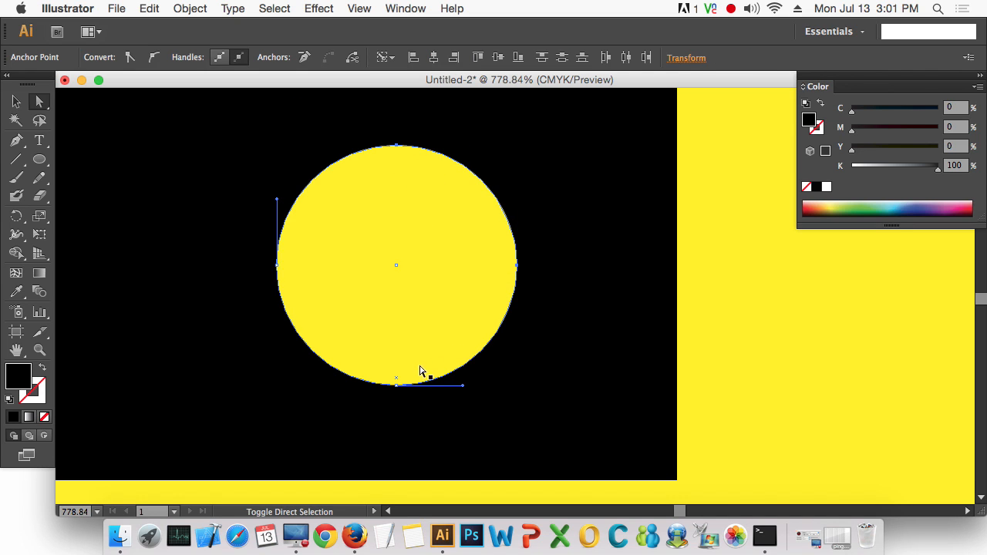
left_click(398, 386)
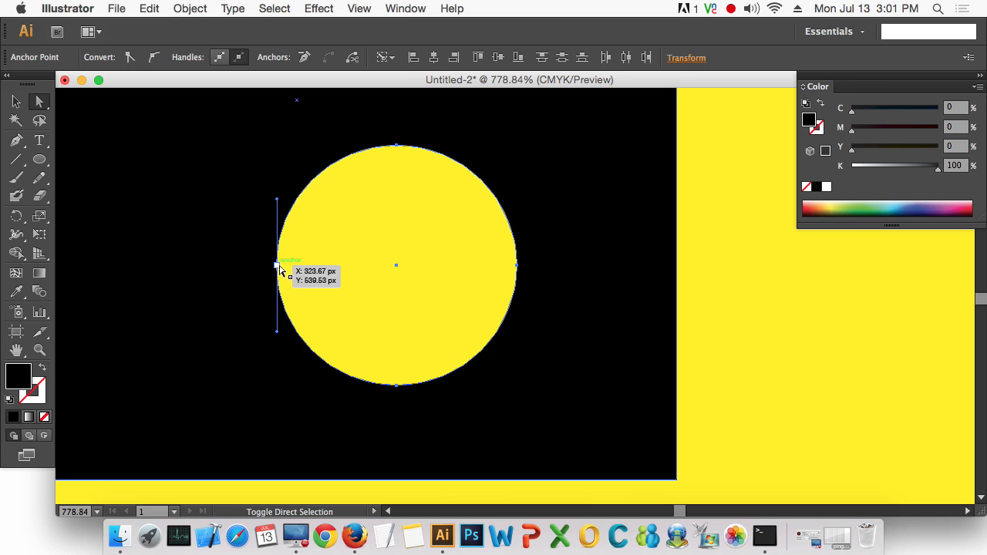
left_click(396, 267)
left_click(450, 287, "alt+super")
left_click(446, 287, "alt+super")
left_click(446, 287, "alt+super")
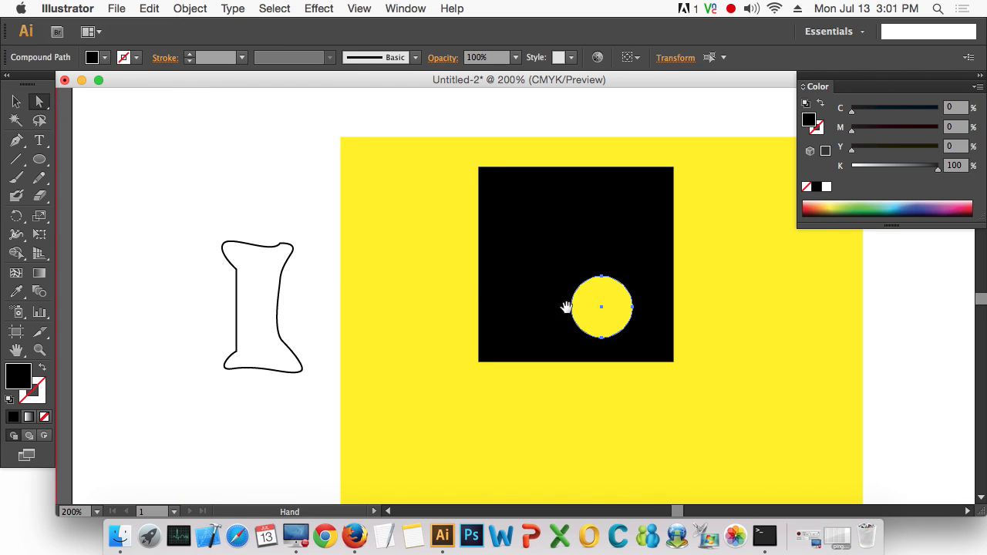
Step: Nudge the circular hole upward in large increments until it straddles the black square's top edge
key("shift+Up")
key("shift+Up")
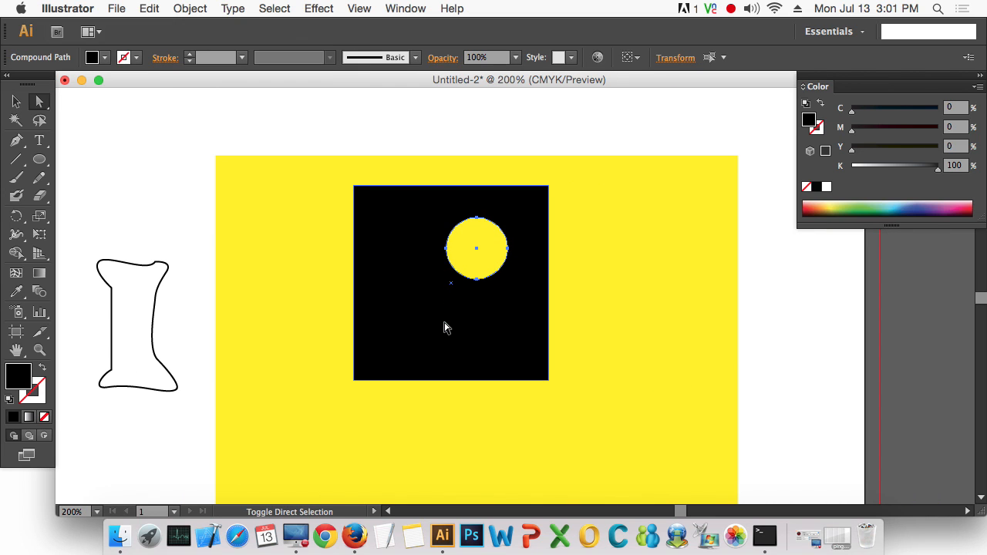
key("shift+Up")
key("shift+Up")
key("shift+Left")
key("shift+Left")
key("shift+Left")
key("shift+Up")
key("shift+Up")
key("shift+Right")
key("shift+Right")
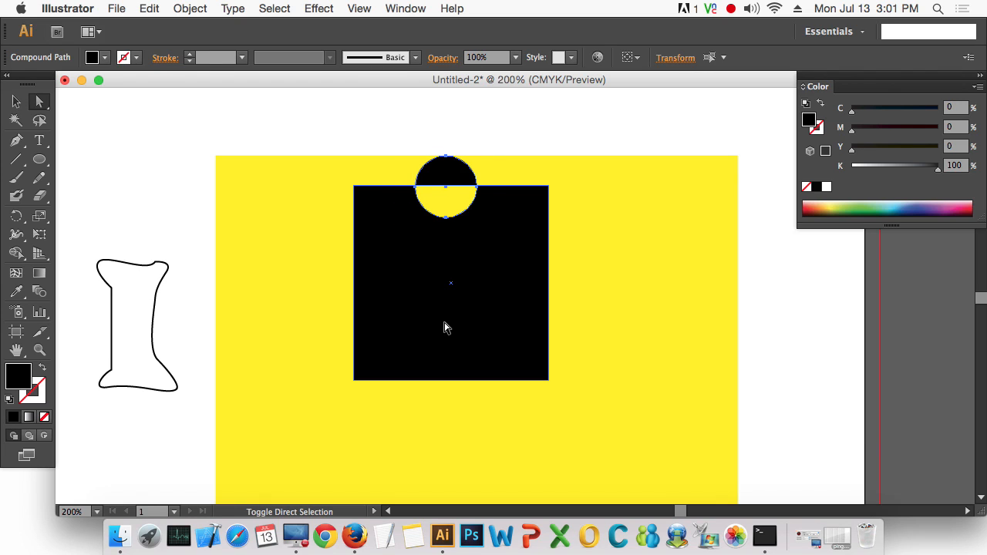
Step: Nudge the circular hole back down to the black square's lower-left area and deselect it
key("shift+Down")
key("shift+Down")
key("shift+Down")
key("shift+Down")
key("shift+Down")
key("shift+Down")
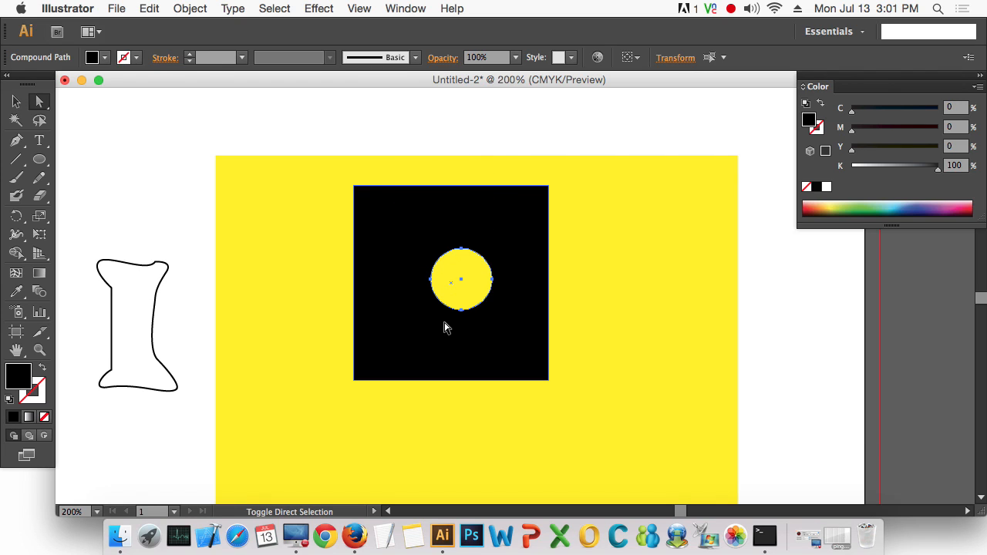
key("shift+Down")
key("shift+Down")
key("shift+Down")
key("shift+Left")
key("shift+Left")
key("shift+Left")
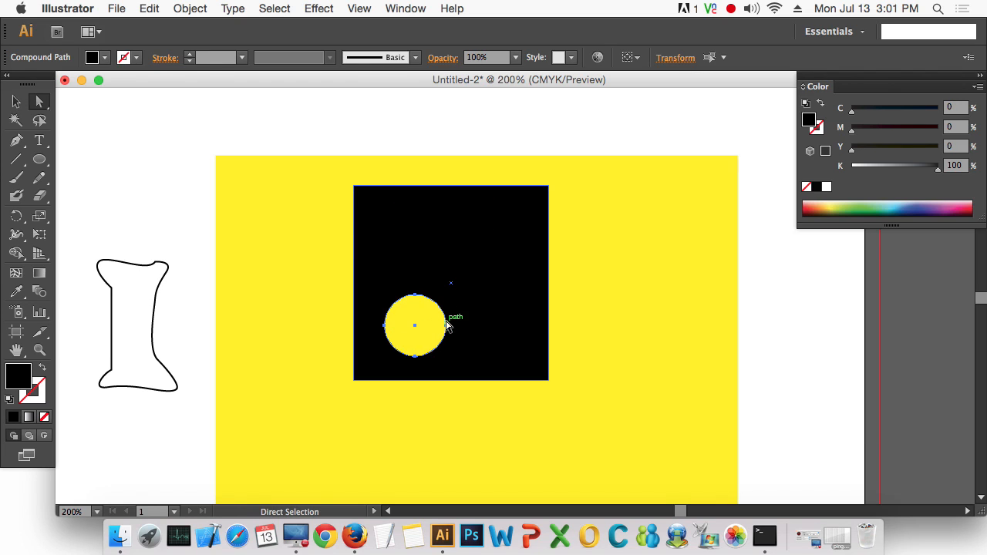
left_click(18, 102)
left_click(158, 180)
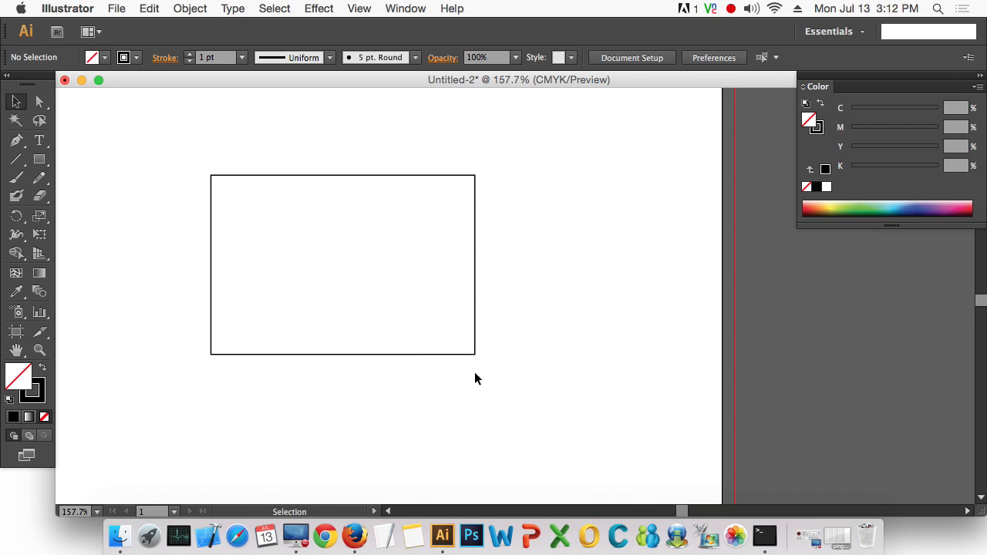
Step: Open Offset Path for the rectangle, move the dialog clear of the shape and enable its preview
left_click_drag(475, 378, 270, 241)
left_click_drag(529, 392, 413, 312)
left_click(190, 7)
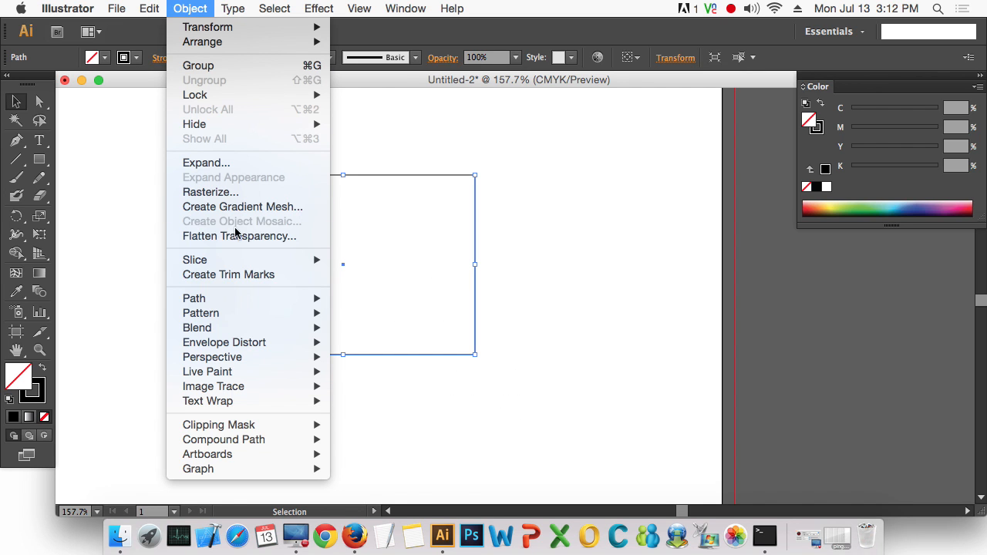
mouse_move(246, 300)
left_click(452, 354)
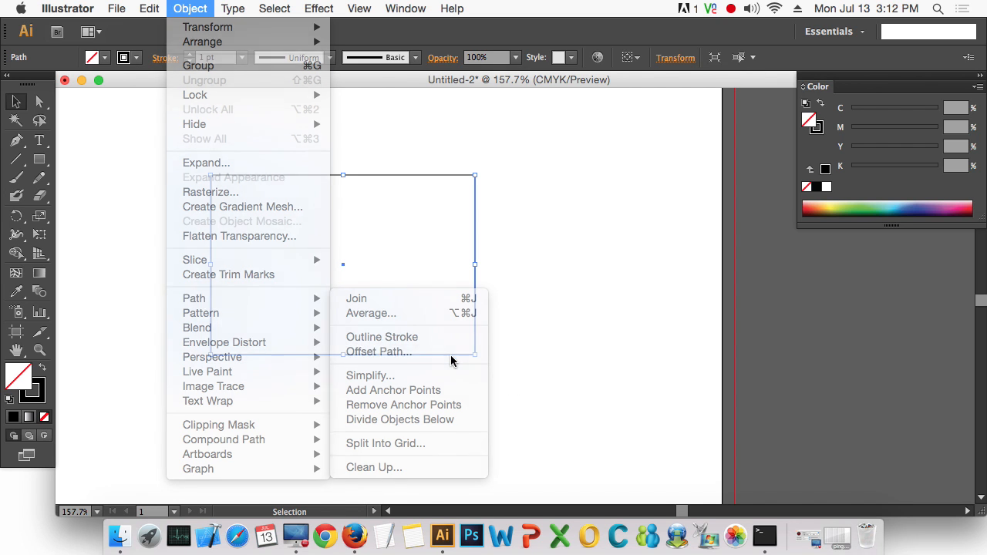
left_click_drag(710, 255, 640, 190)
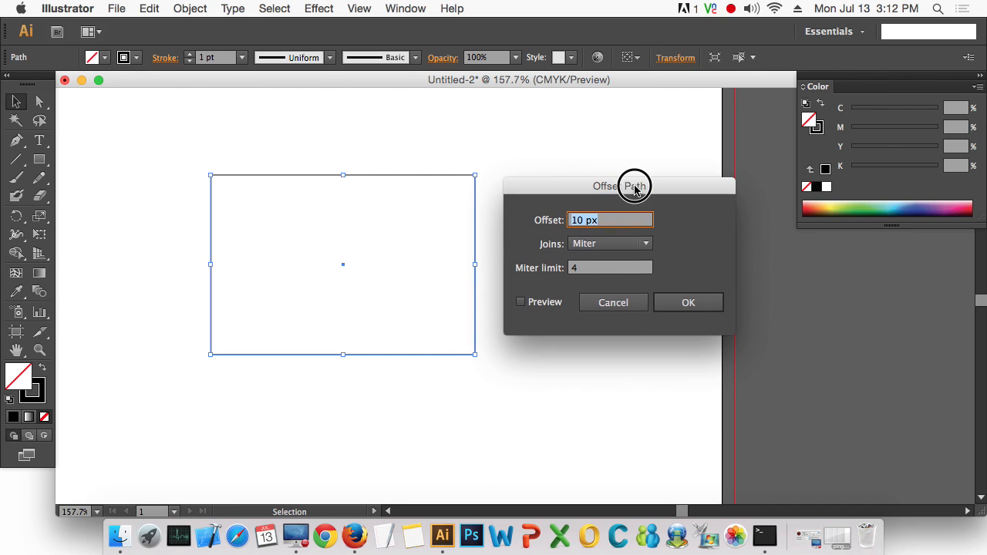
left_click(545, 302)
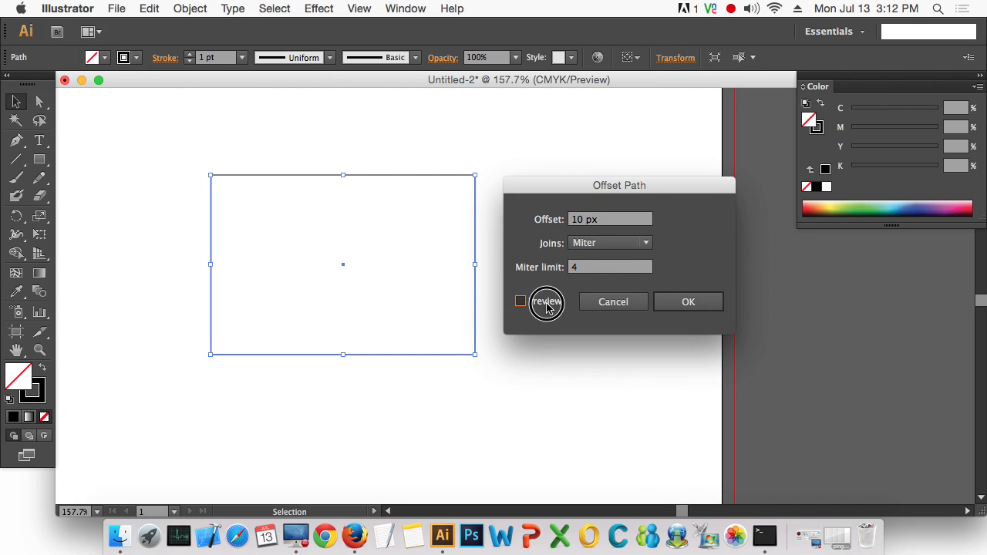
left_click(570, 220)
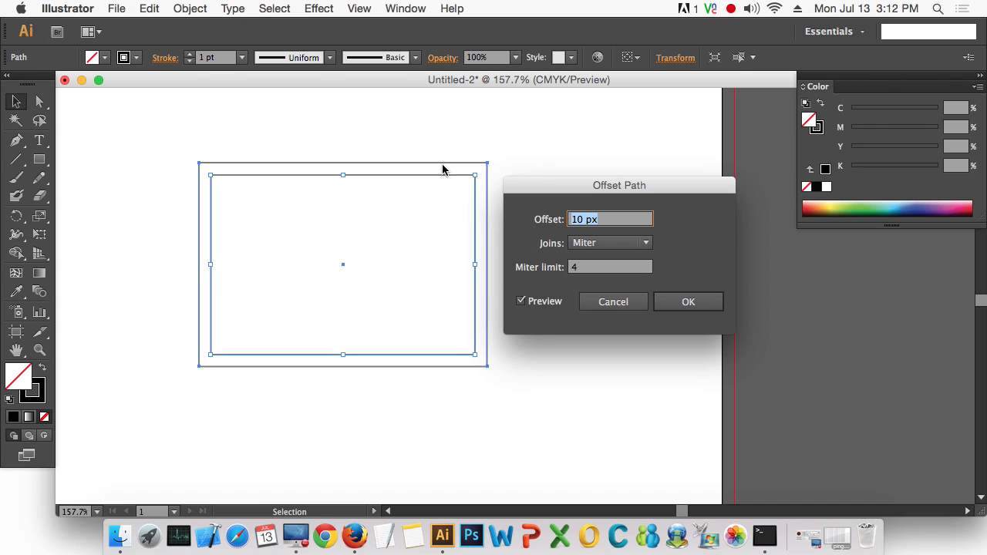
Step: Preview a larger outward offset by raising the rectangle's offset step by step to 27 px
key("Up")
key("Up")
key("Up")
key("Up")
key("Up")
key("Up")
key("Up")
key("Up")
key("Up")
key("Up")
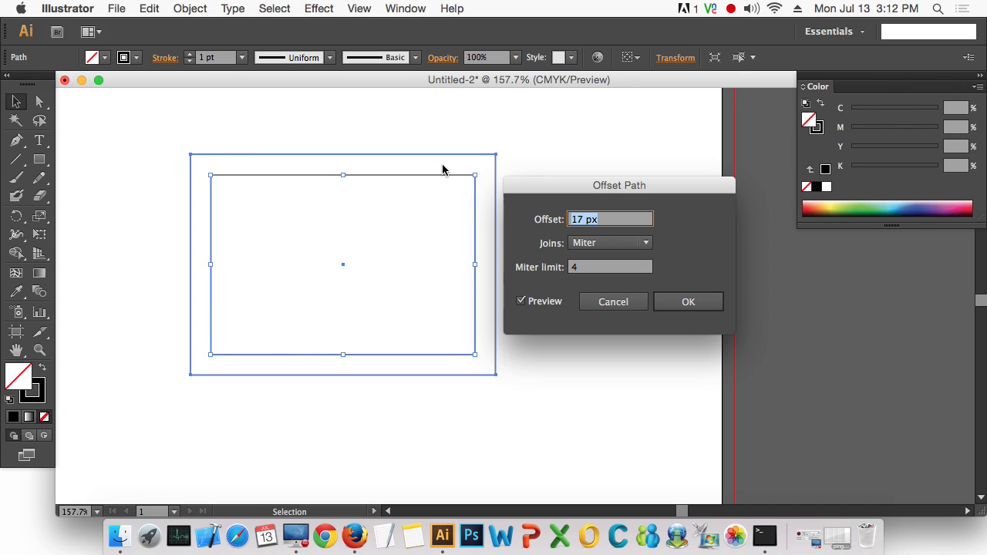
key("Up")
key("Up")
key("Up")
key("Up")
key("Up")
key("Up")
key("Up")
key("Up")
key("Up")
key("Up")
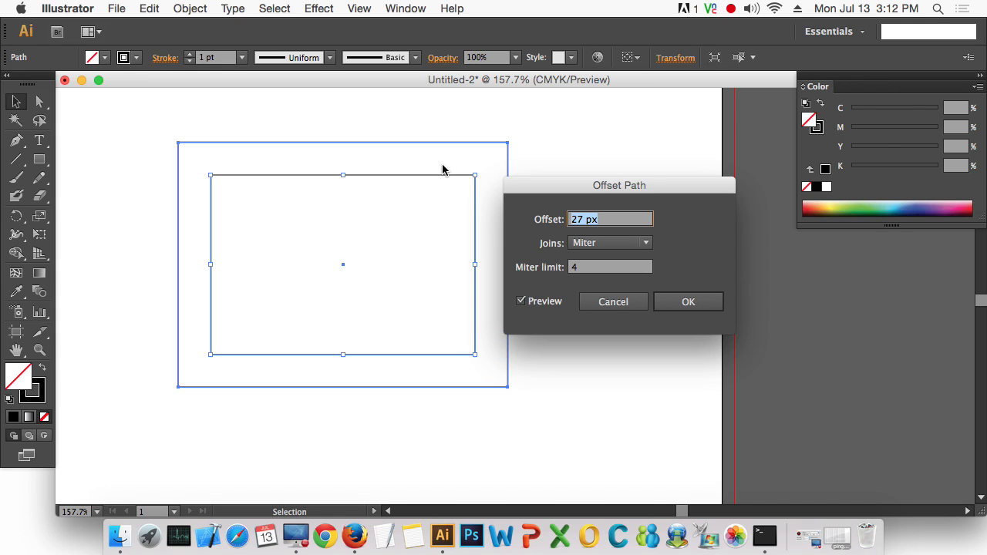
Step: Lower the offset step by step through zero to -30 px to preview an inset of the rectangle
key("Down")
key("Down")
key("Down")
key("Down")
key("Down")
key("Down")
key("Down")
key("Down")
key("Down")
key("Down")
key("Down")
key("Down")
key("Down")
key("Down")
key("Down")
key("Down")
key("Down")
key("Down")
key("Down")
key("Down")
key("Down")
key("Down")
key("Down")
key("Down")
key("Down")
key("Down")
key("Down")
key("Down")
key("Down")
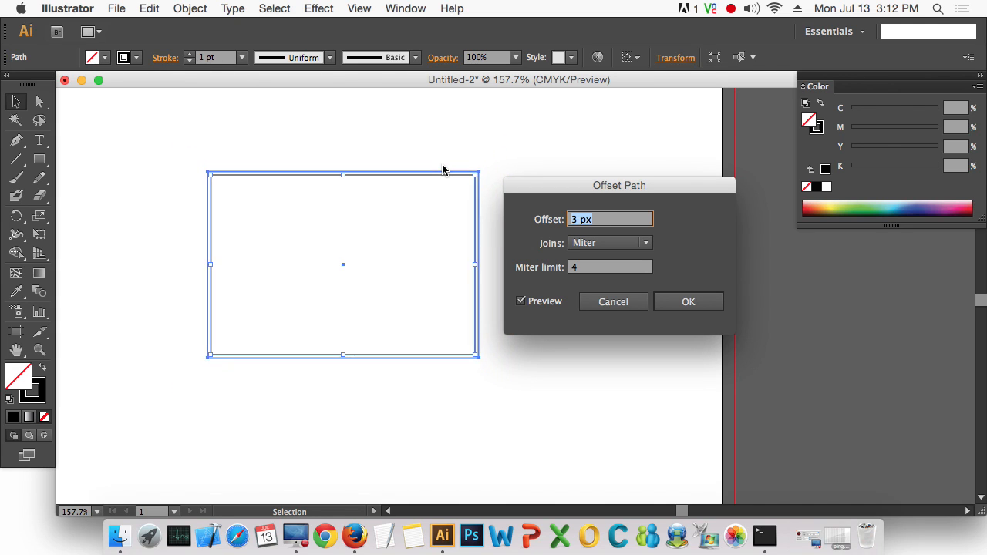
key("Down")
key("Down")
key("Down")
key("Down")
key("Down")
key("Down")
key("Down")
key("Down")
key("Down")
key("Down")
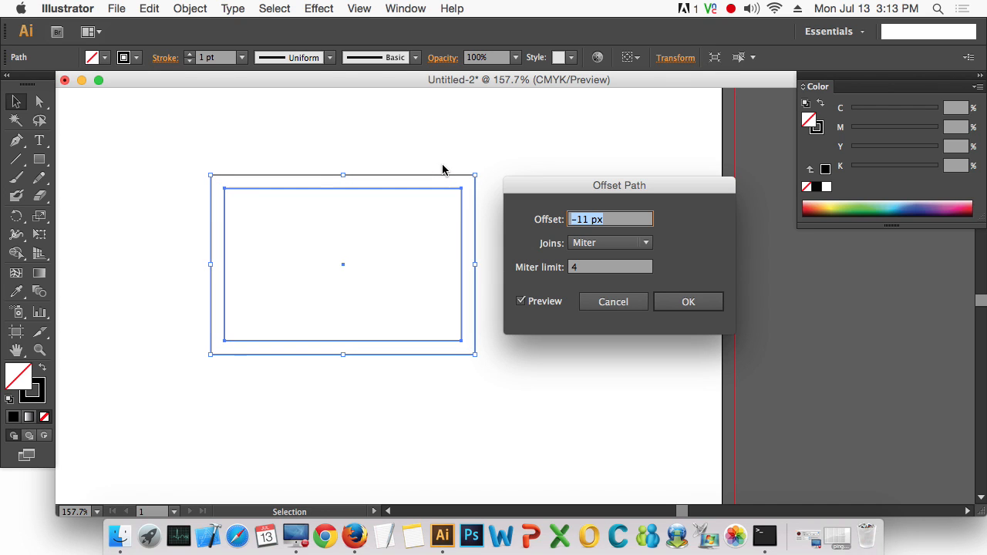
key("Down")
key("Down")
key("Down")
key("Down")
key("Down")
key("Down")
key("Down")
key("Down")
key("Down")
key("Down")
key("Down")
key("Down")
key("Down")
key("Down")
key("Down")
key("Down")
key("Down")
key("Down")
key("Down")
key("Down")
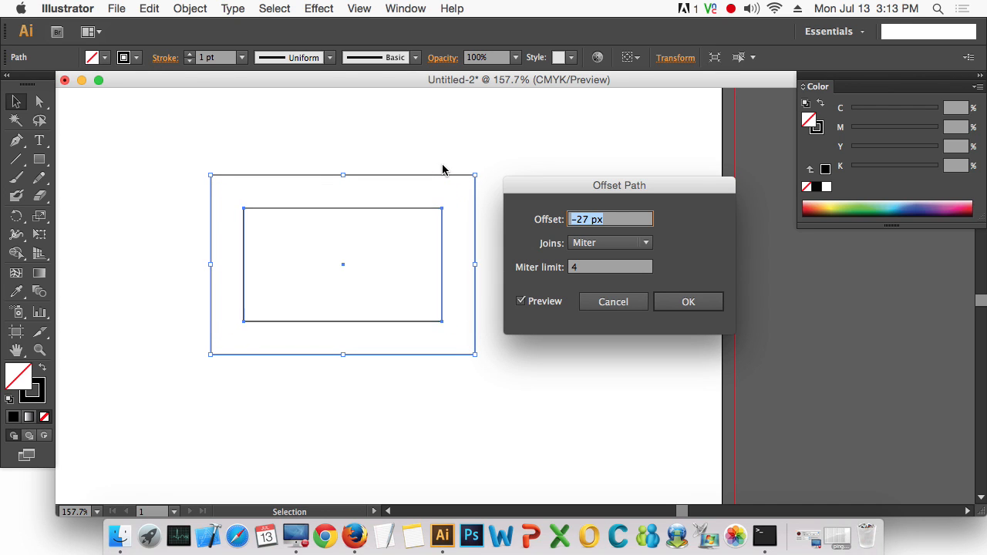
key("Up")
key("Up")
key("Up")
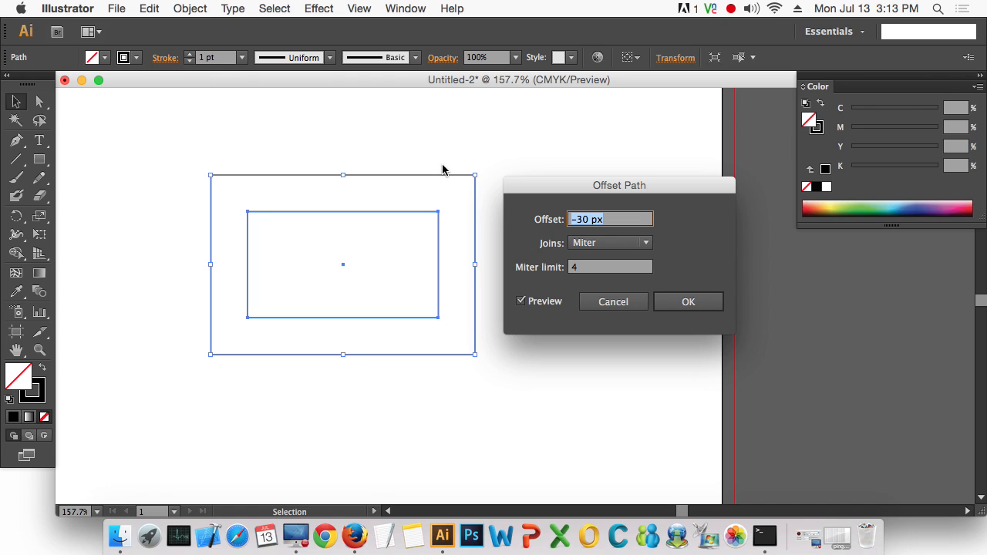
Step: Raise the offset step by step back through zero to 20 px, previewing the path moving outside the rectangle
key("Up")
key("Up")
key("Up")
key("Up")
key("Up")
key("Up")
key("Up")
key("Up")
key("Up")
key("Up")
key("Up")
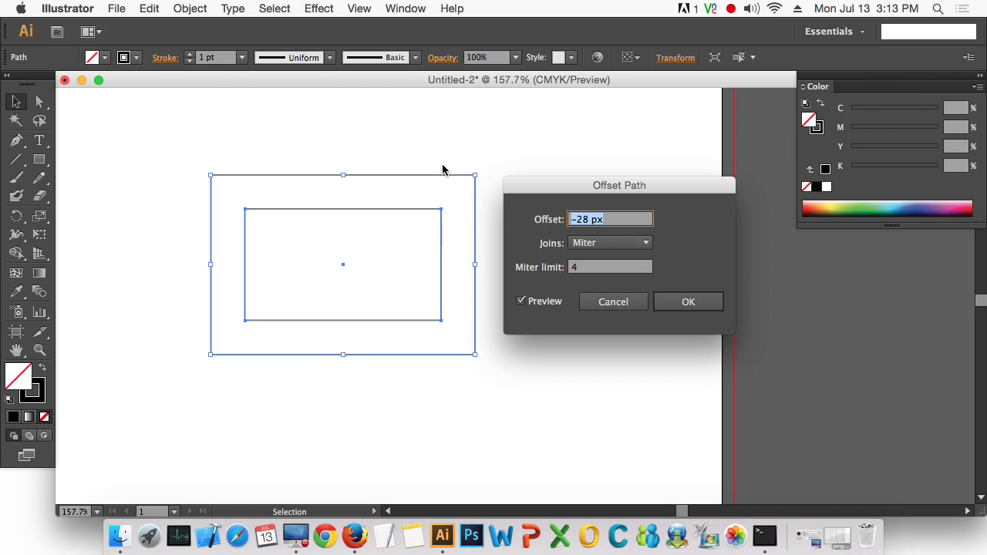
key("Up")
key("Up")
key("Up")
key("Up")
key("Up")
key("Up")
key("Up")
key("Up")
key("Up")
key("Up")
key("Up")
key("Up")
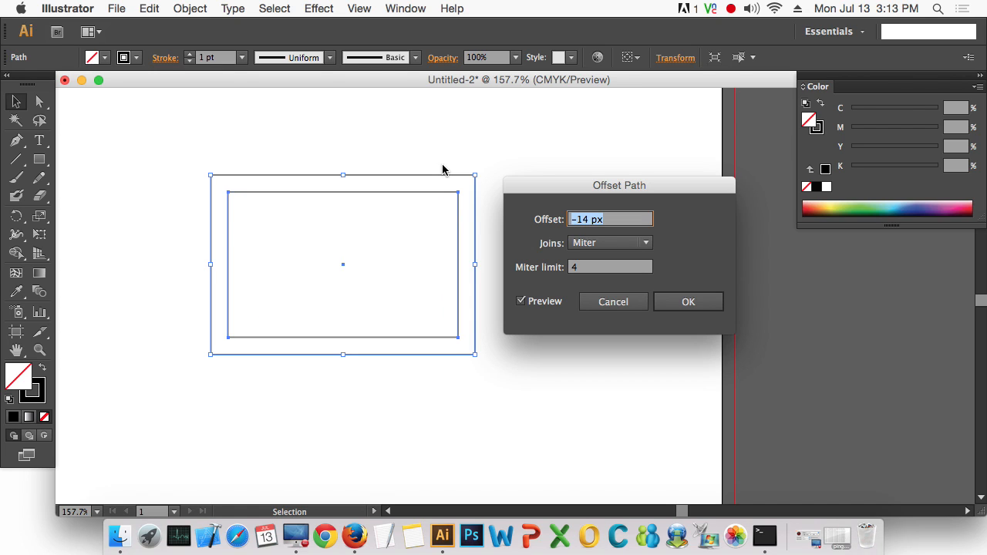
key("Up")
key("Up")
key("Up")
key("Up")
key("Up")
key("Up")
key("Up")
key("Up")
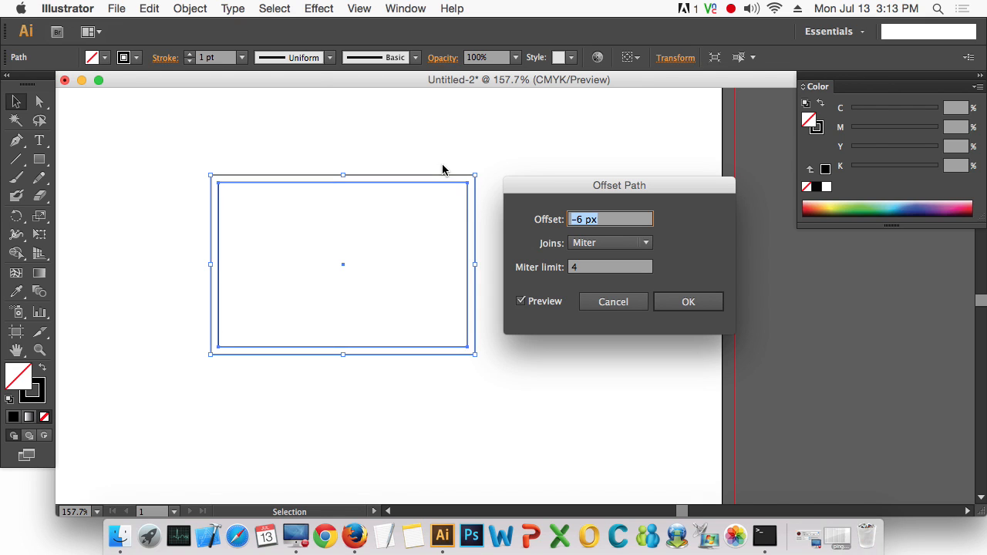
key("Up")
key("Up")
key("Up")
key("Up")
key("Up")
key("Up")
key("Up")
key("Up")
key("Up")
key("Up")
key("Up")
key("Up")
key("Up")
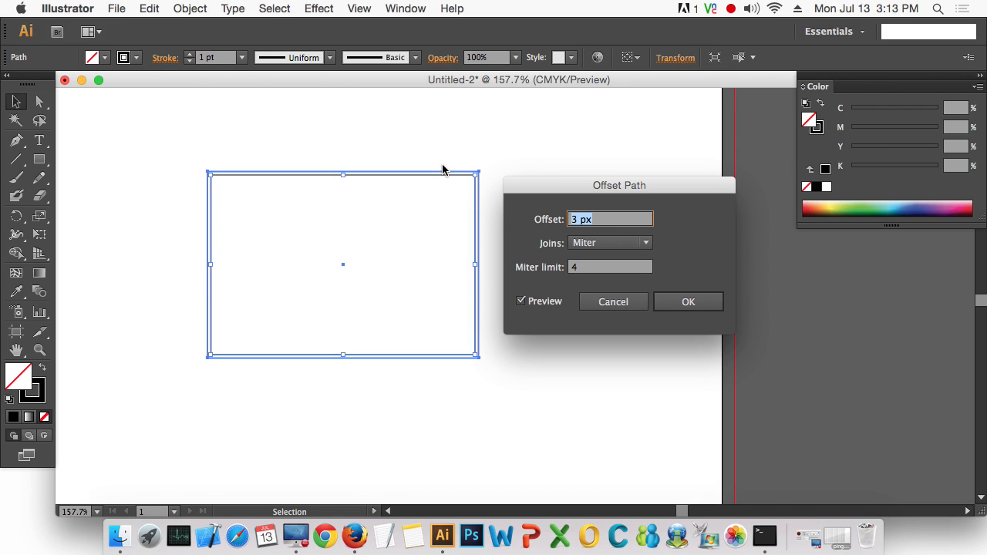
key("Up")
key("Up")
key("Up")
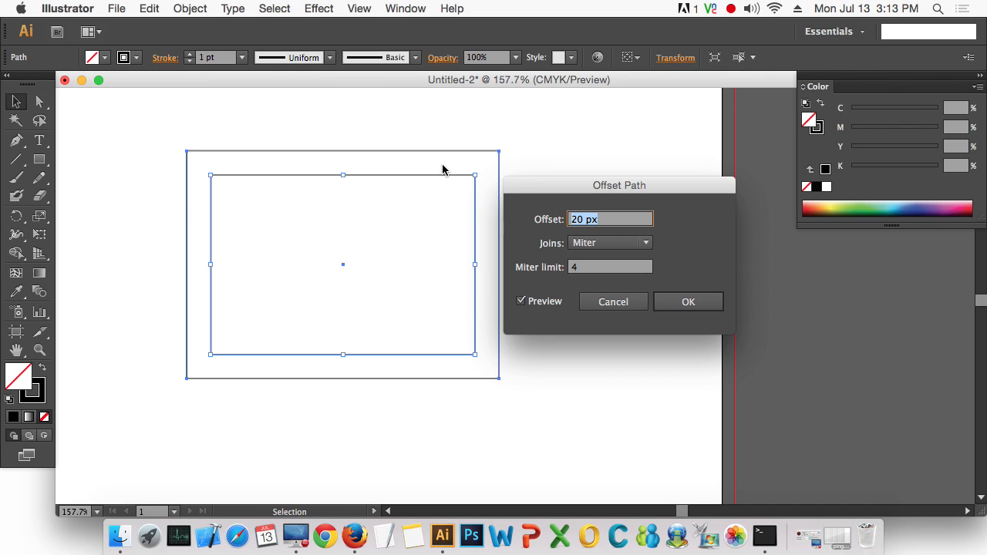
Step: Set the offset to 13 px with Miter joins and apply it to the rectangle
key("Down")
key("Down")
key("Down")
key("Down")
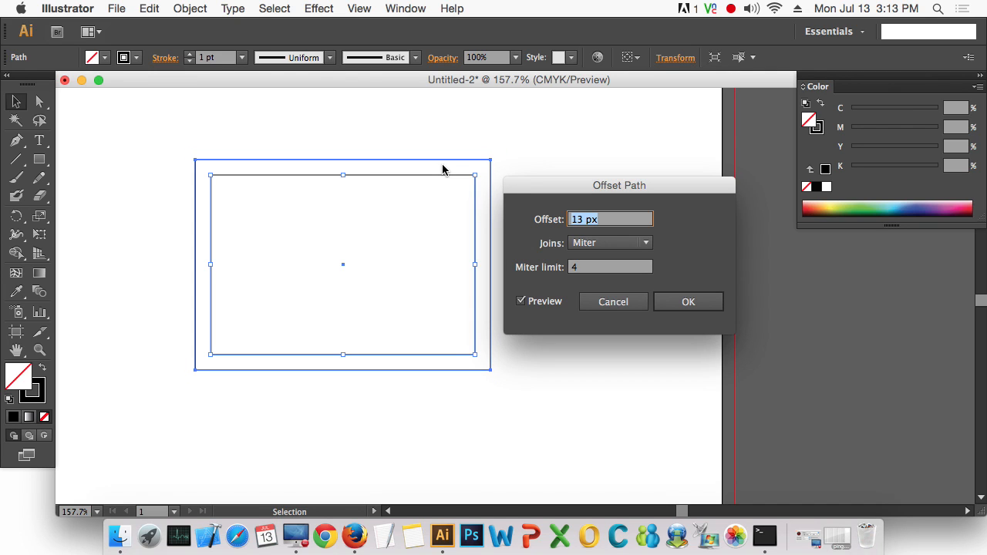
left_click(689, 301)
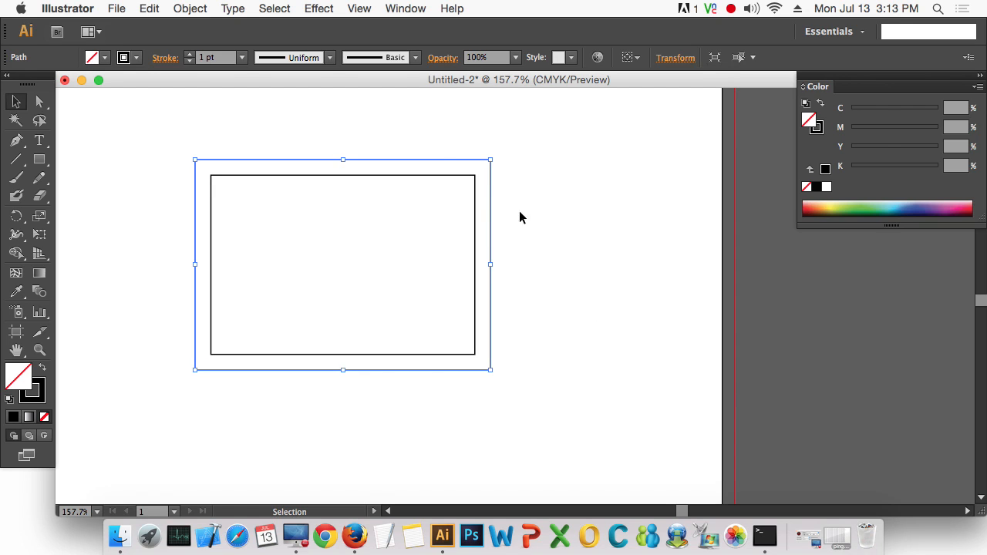
Step: Select the outer and inner rectangles in turn to check that they are separate paths
left_click(518, 165)
left_click_drag(506, 143, 472, 173)
left_click(471, 179)
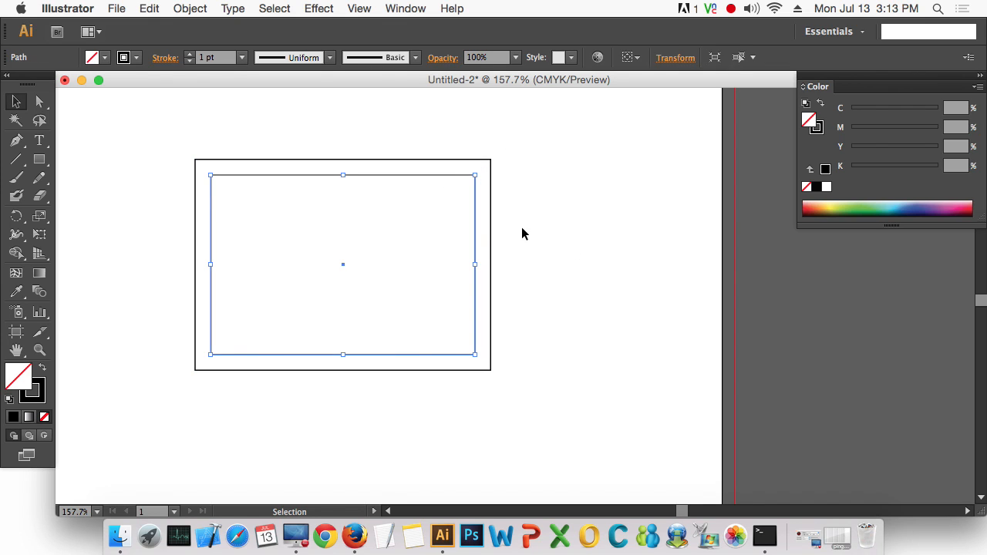
left_click(519, 224)
left_click(491, 189)
Step: Offset the inner rectangle's path inward by a small negative distance with Miter joins, previewing the inset before applying it
left_click(473, 176)
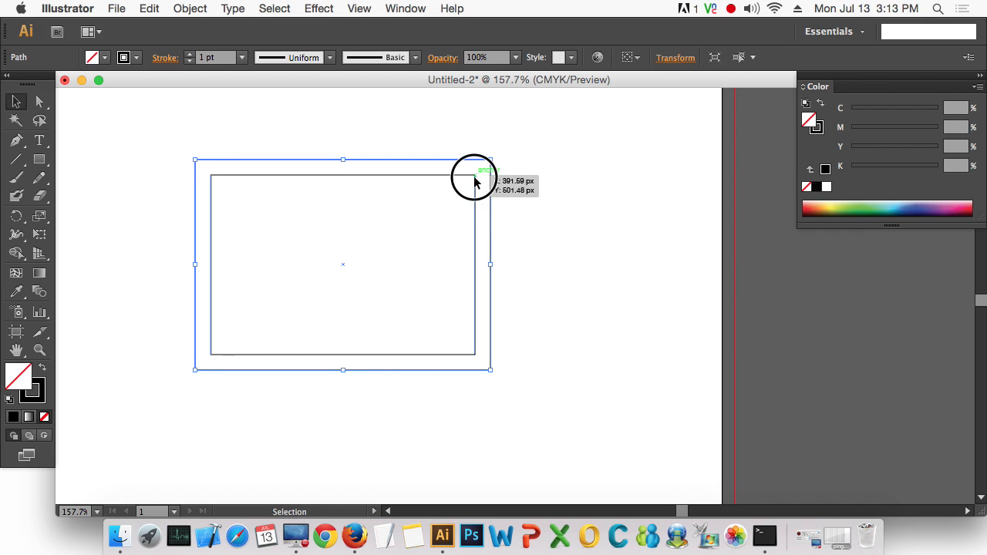
left_click(190, 9)
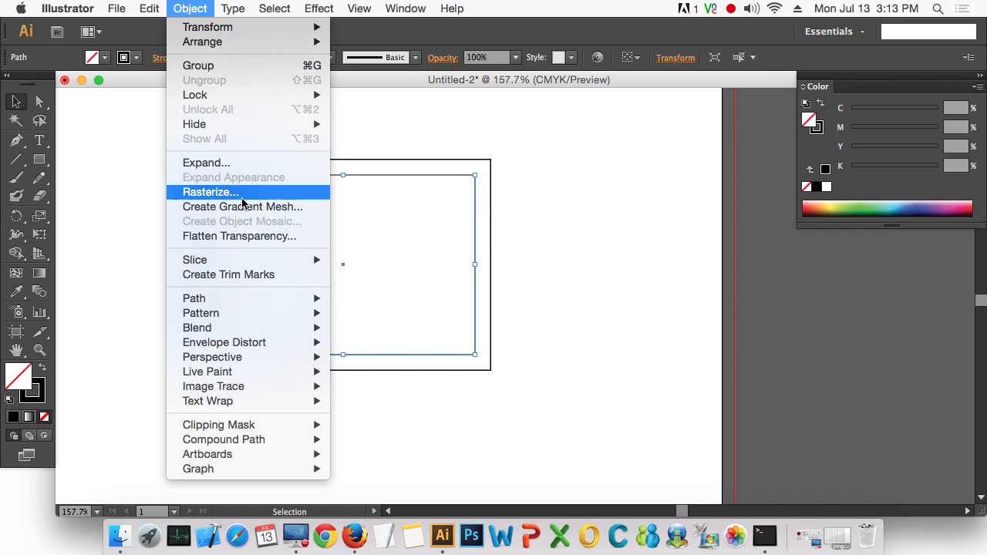
mouse_move(260, 297)
left_click(453, 353)
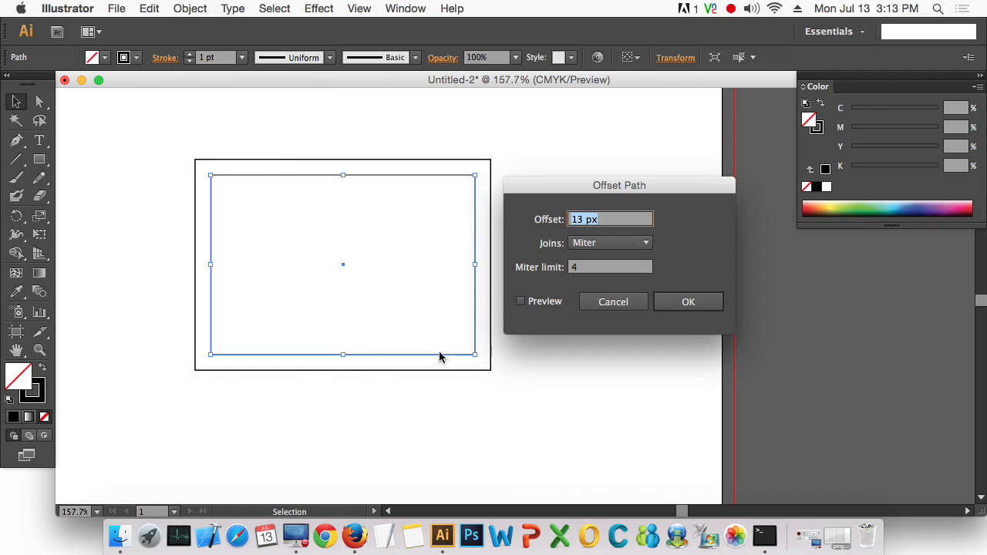
left_click(547, 301)
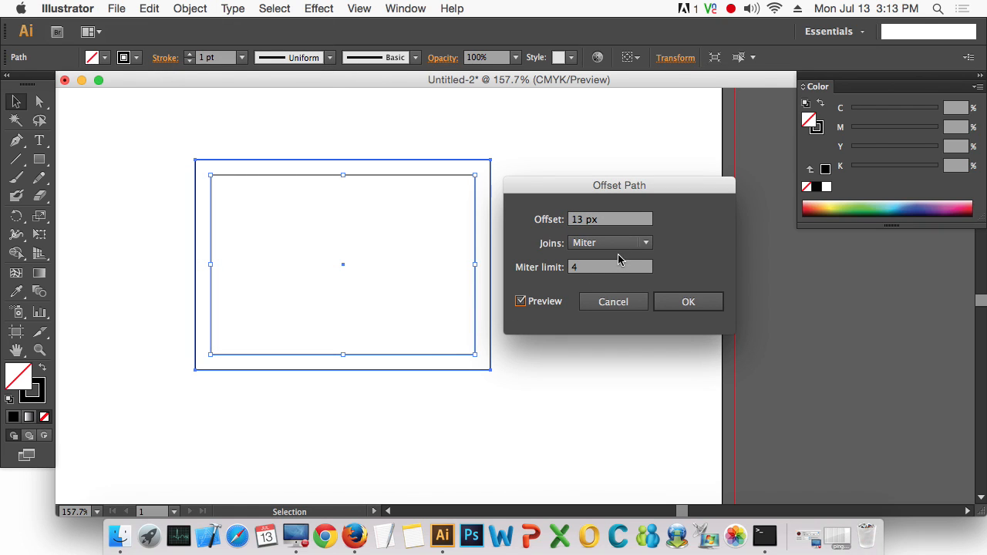
left_click_drag(617, 223, 564, 219)
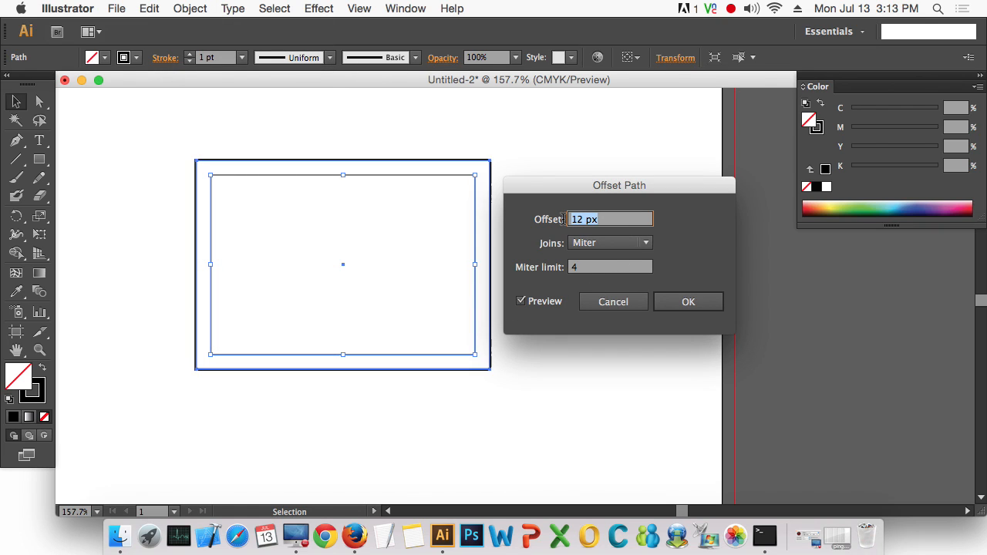
key("Down")
key("Down")
key("Down")
key("Down")
key("Down")
key("Down")
key("Down")
key("Down")
key("Down")
key("Down")
key("Down")
key("Down")
key("Down")
key("Down")
key("Down")
key("Down")
key("Down")
key("Down")
key("Down")
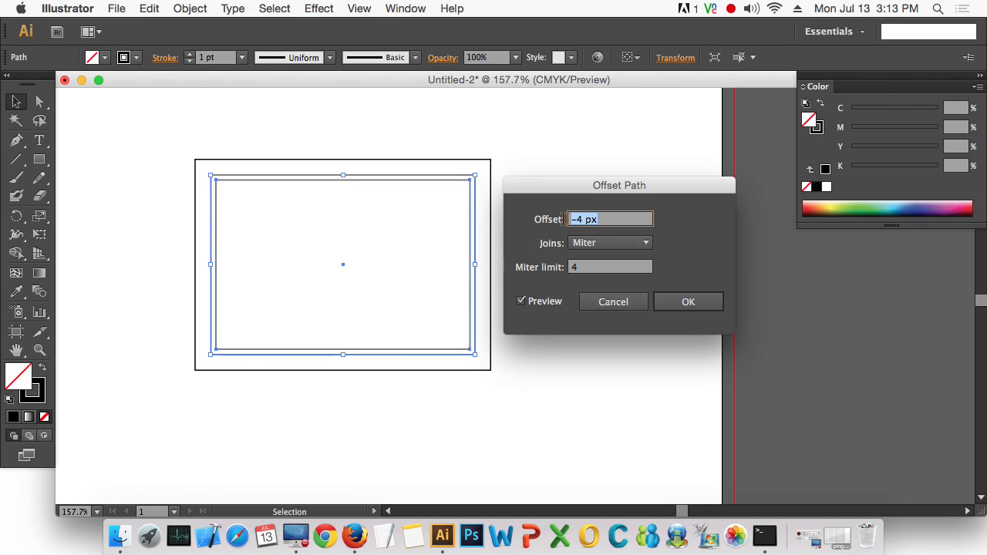
left_click(706, 302)
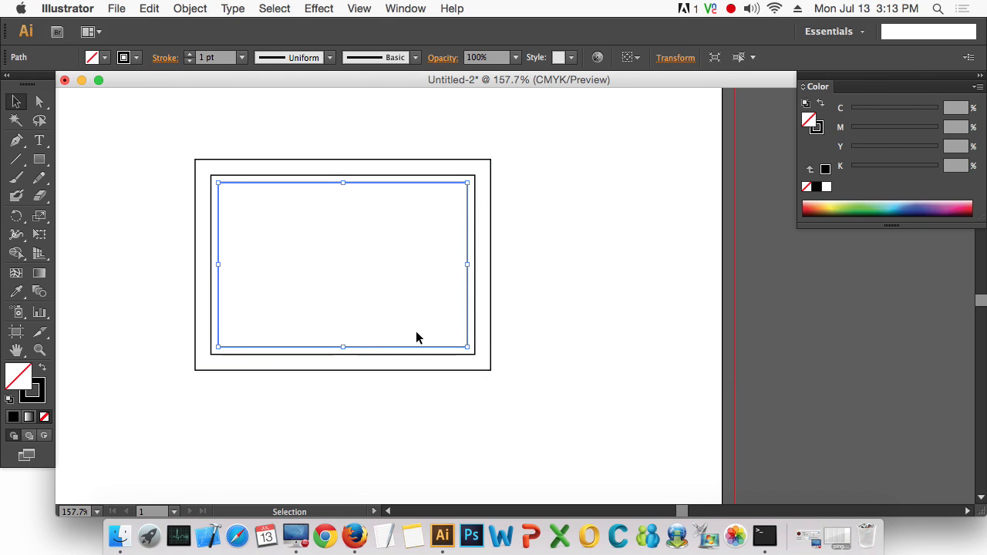
Step: Select the outermost and middle rectangles in turn to inspect the nested paths, and clear the selection
left_click(494, 250)
left_click(477, 220)
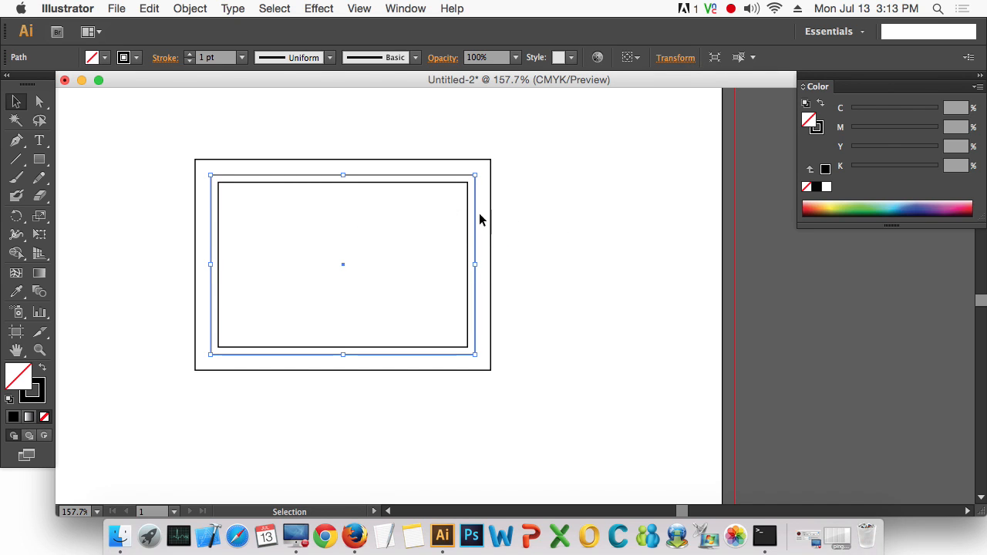
left_click(611, 325)
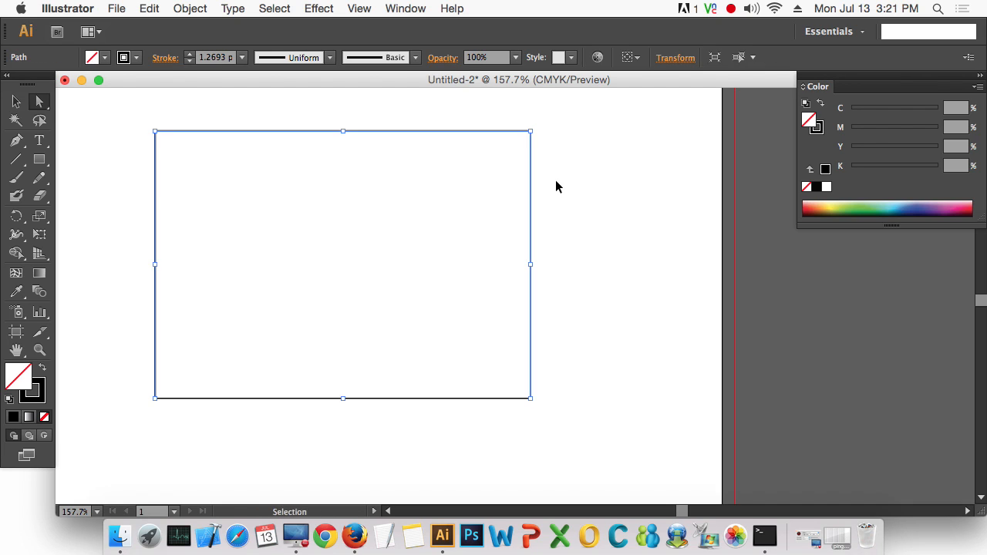
Step: Add an anchor point at the middle of every side of the large rectangle with the Add Anchor Points command
key("a")
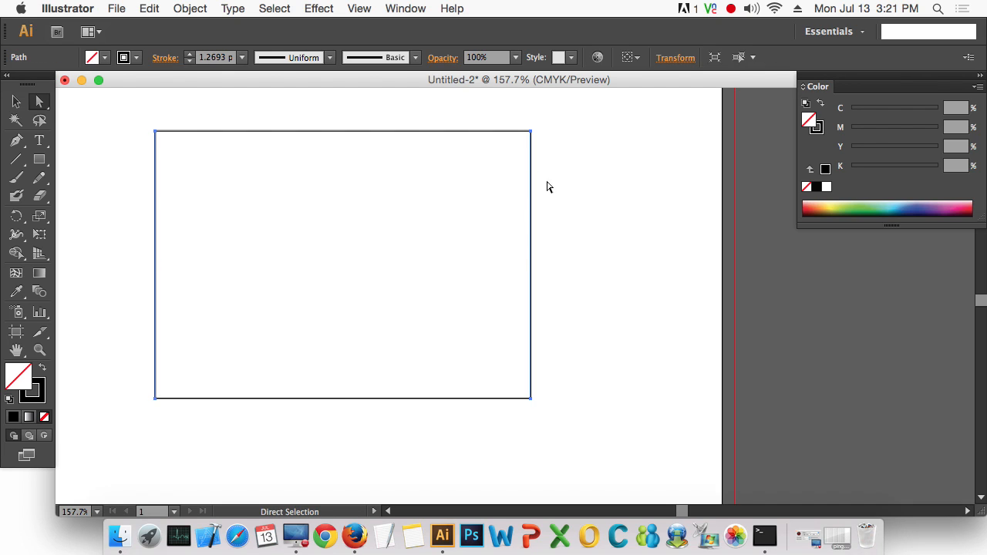
key("ctrl+space")
left_click_drag(147, 123, 595, 430)
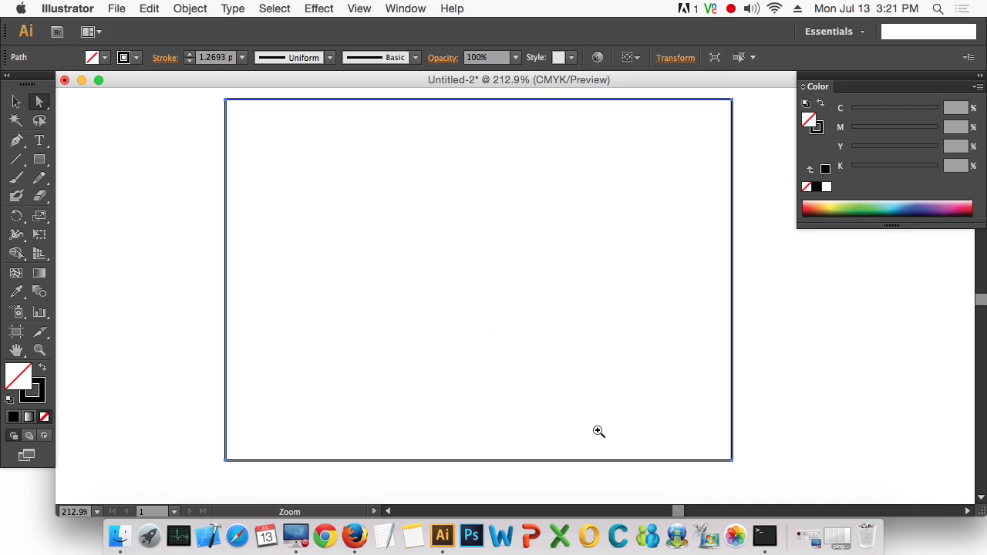
left_click_drag(650, 378, 560, 378)
left_click(498, 337, "alt+super")
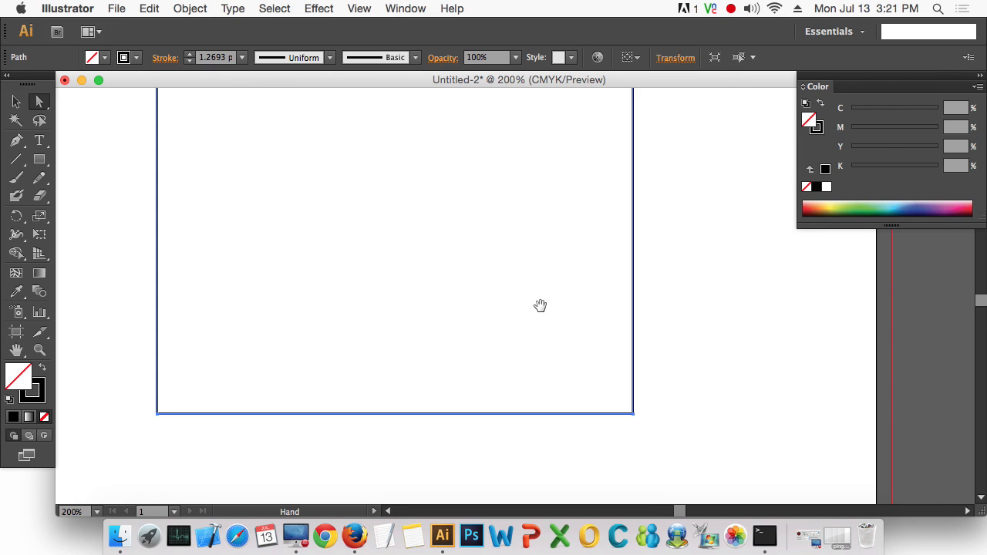
left_click_drag(540, 303, 520, 354)
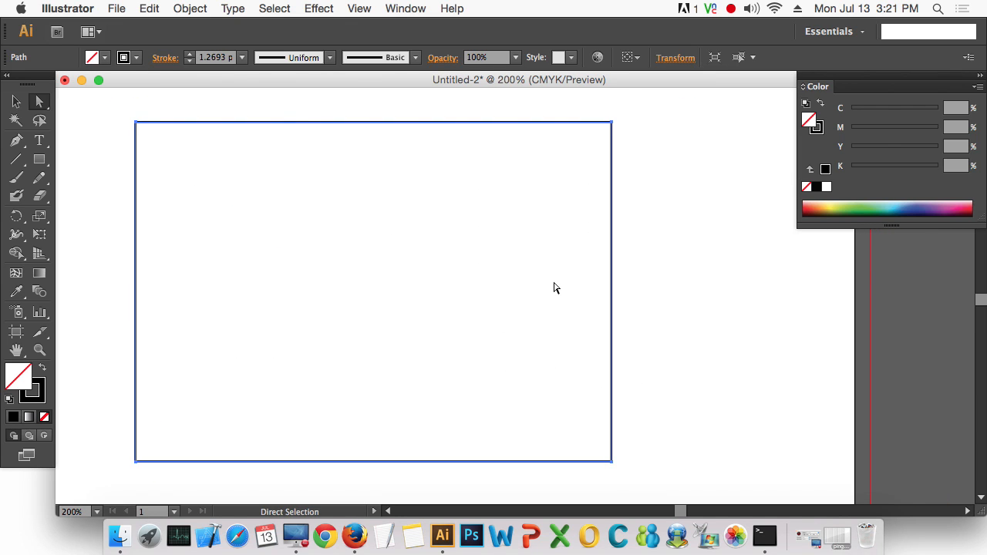
left_click(190, 11)
mouse_move(242, 299)
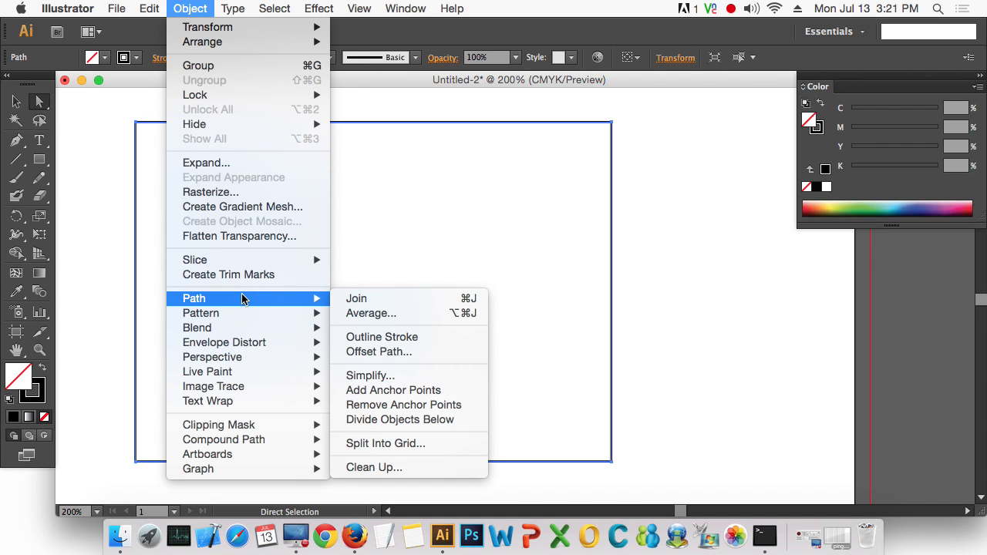
left_click(457, 392)
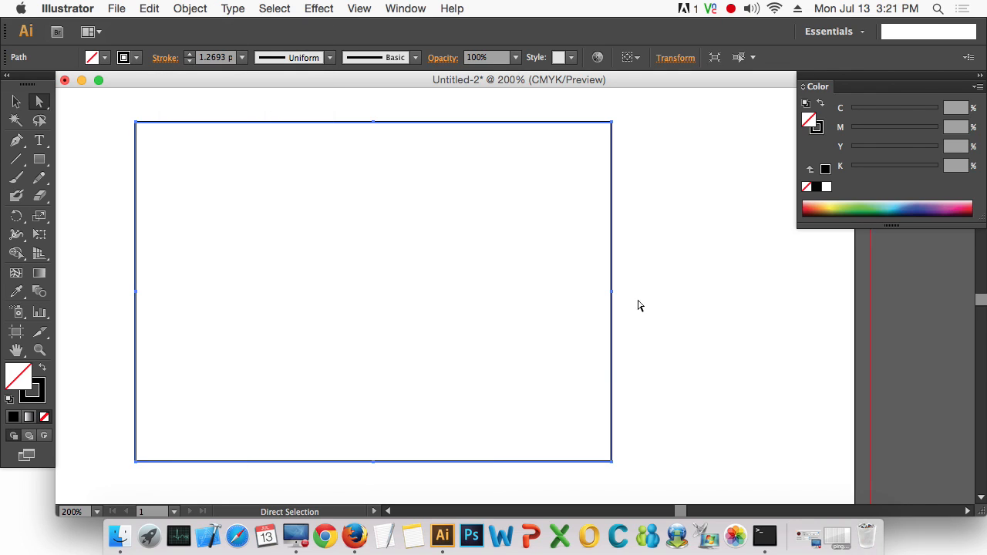
Step: Reshape the rectangle into an arrow banner by moving its right midpoint outward to about X 504.5 px and its left midpoint inward
left_click_drag(122, 280, 202, 308)
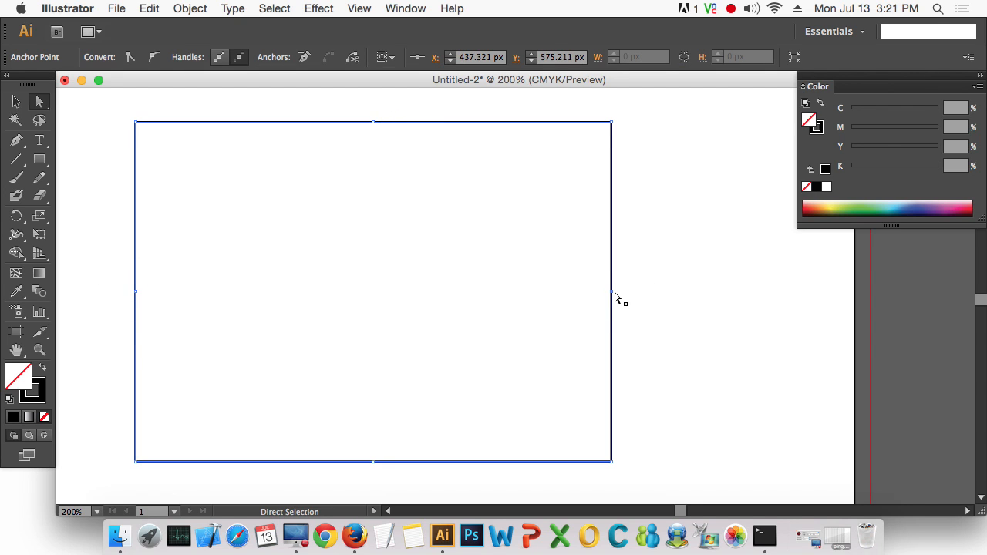
left_click_drag(615, 293, 667, 292)
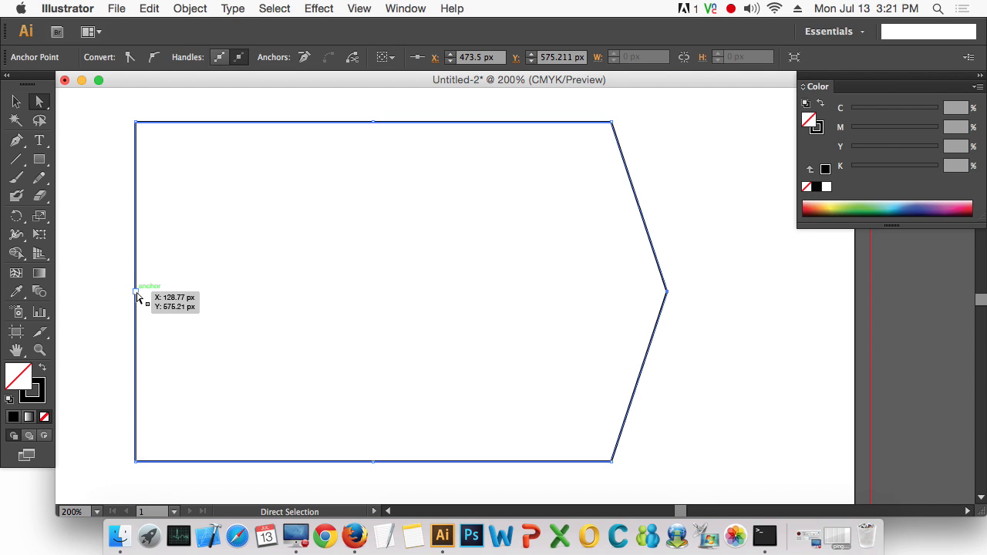
left_click_drag(137, 292, 225, 292)
left_click_drag(668, 292, 698, 292)
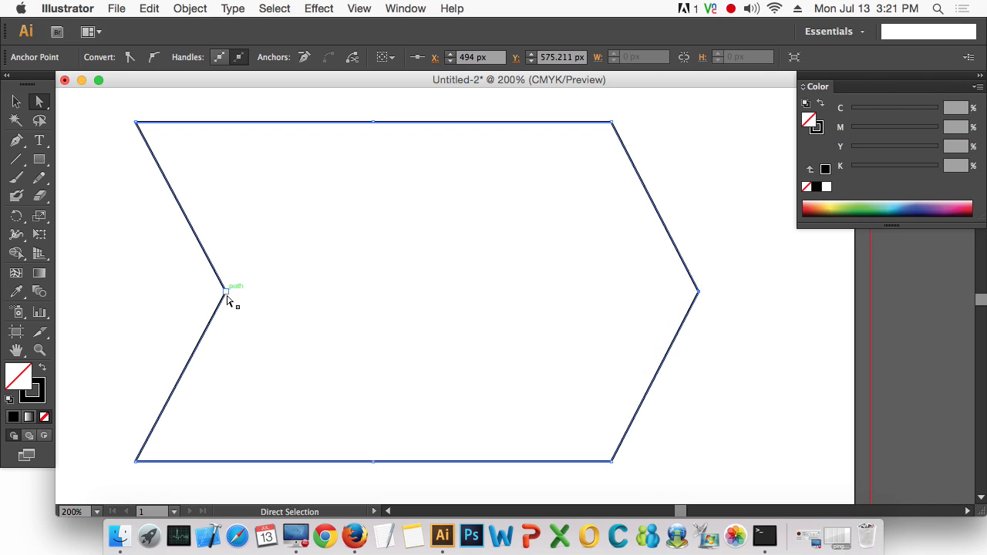
left_click_drag(227, 300, 237, 293)
left_click(764, 342)
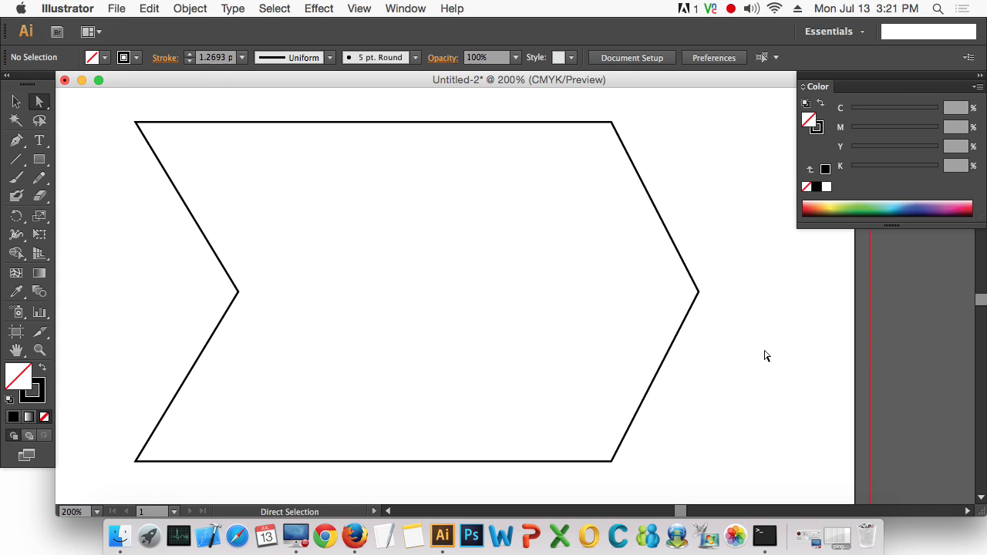
left_click_drag(698, 292, 716, 293)
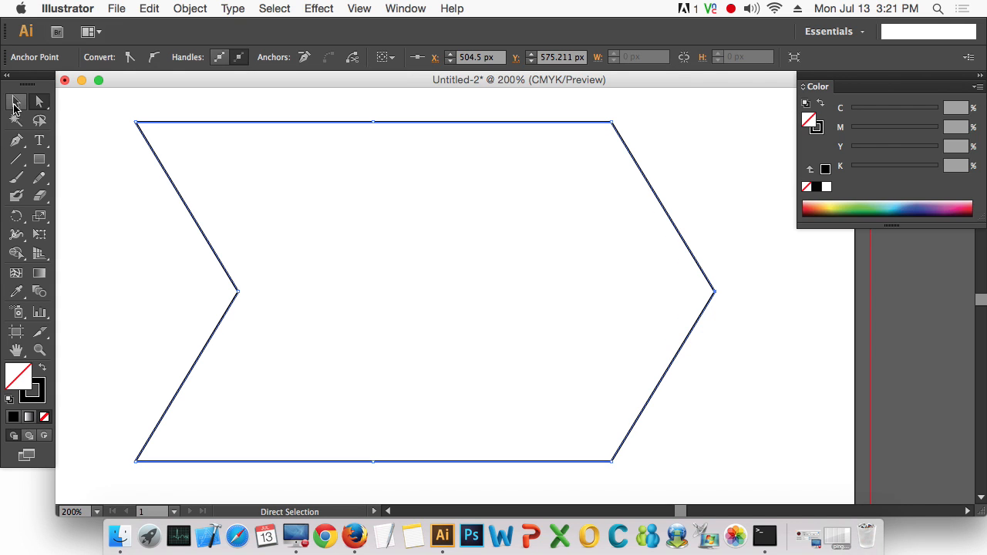
Step: Add another set of anchor points midway between all existing anchors of the arrow shape
left_click(15, 101)
left_click(190, 9)
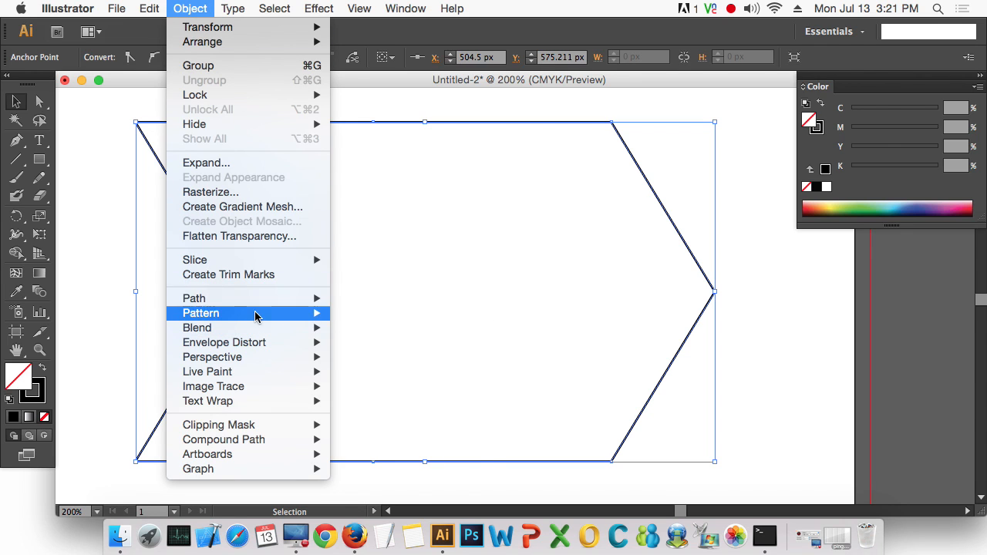
mouse_move(254, 300)
left_click(429, 391)
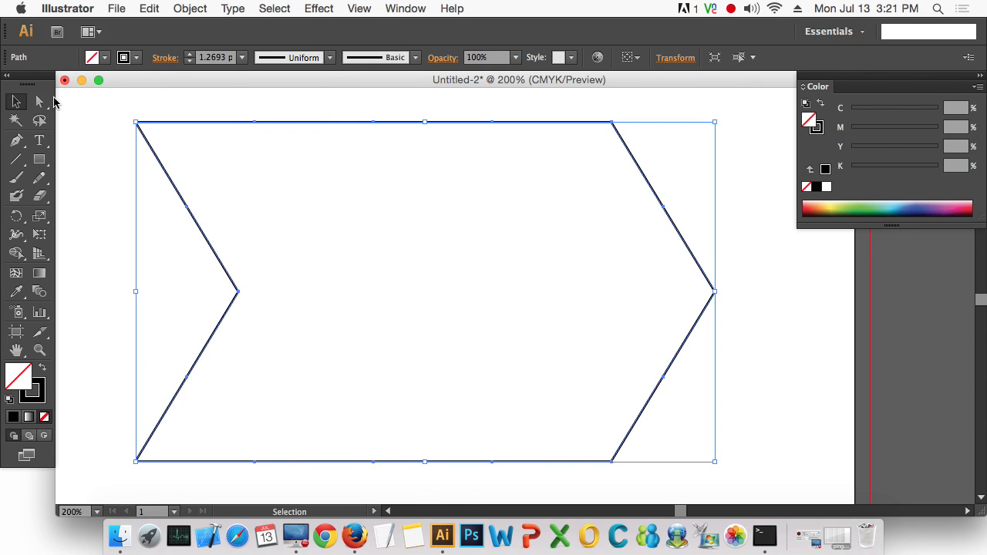
Step: Move the arrow's top middle anchor down to about Y 473.5 px and its bottom middle anchor up to about Y 675.5 px
left_click(39, 101)
left_click_drag(244, 108, 281, 138)
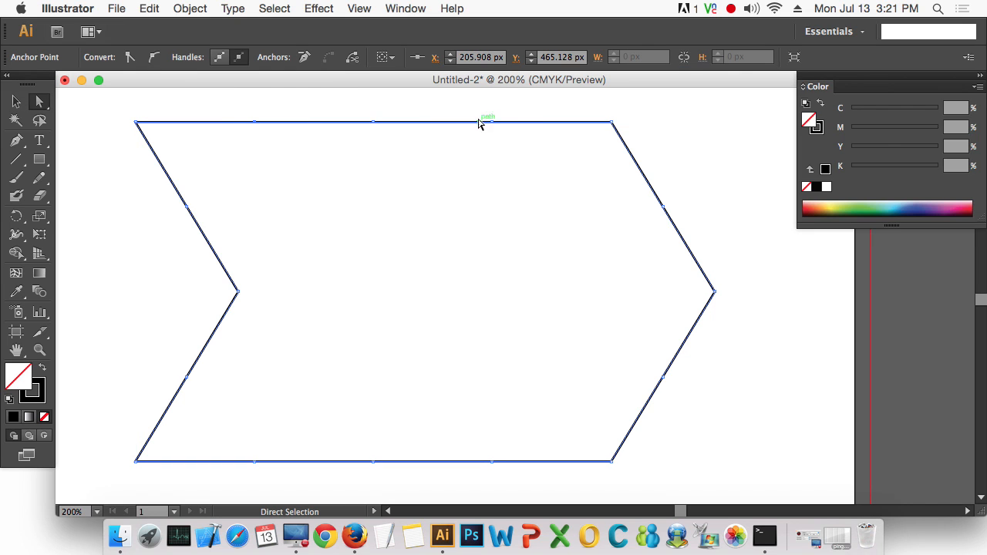
left_click_drag(374, 122, 376, 140)
left_click(378, 460)
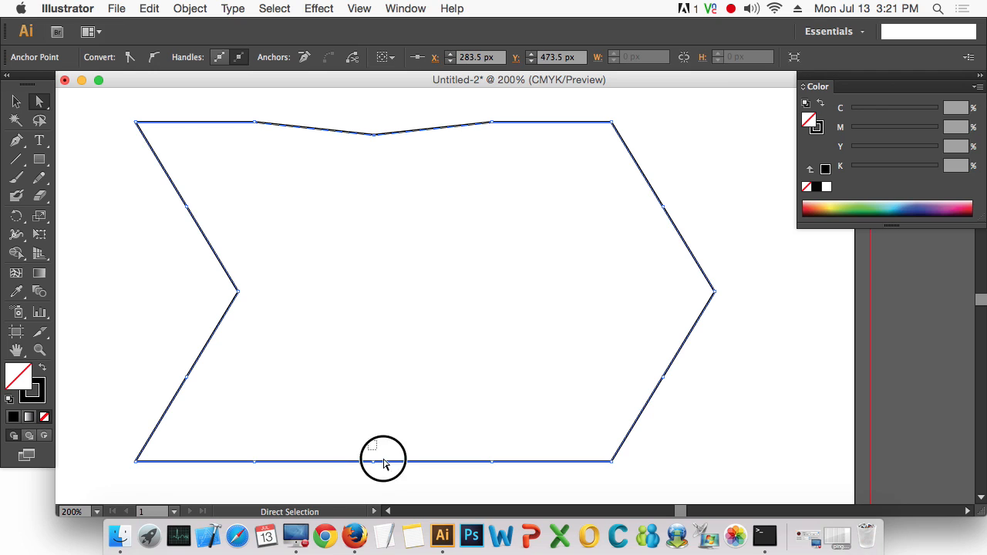
left_click_drag(375, 462, 376, 446)
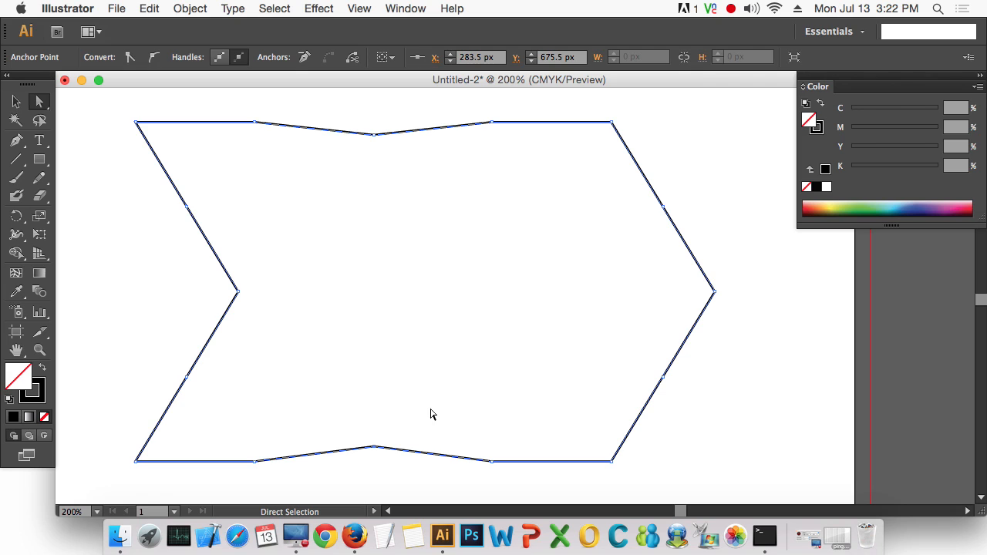
Step: Add a single anchor point near the left end of the arrow's top edge, try moving it upward, and undo that move
left_click(17, 142)
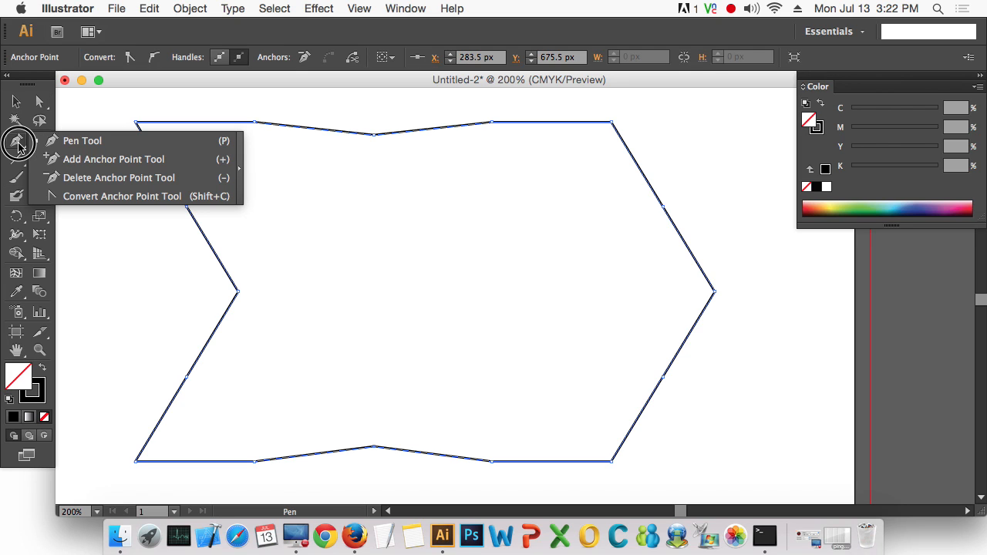
left_click(85, 159)
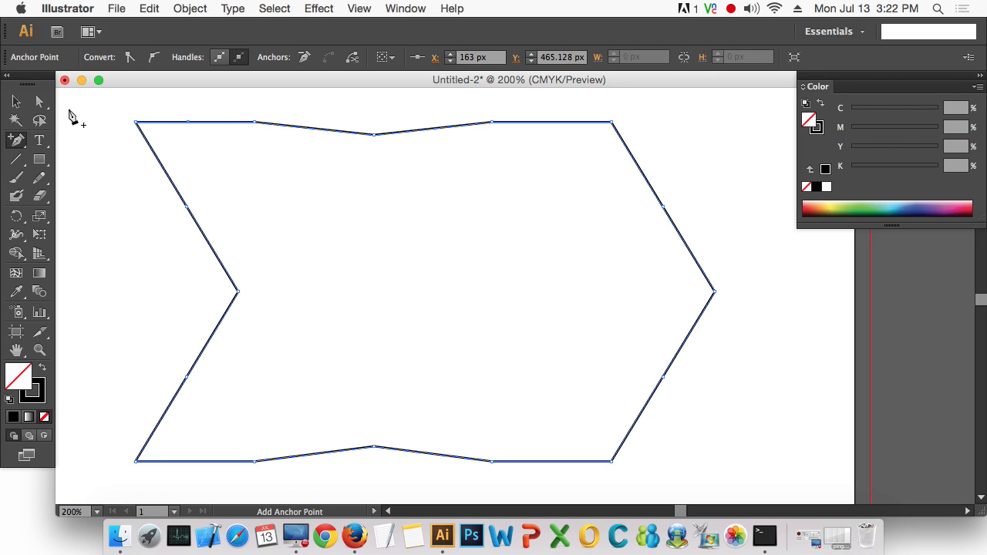
left_click(40, 101)
left_click(189, 128)
left_click_drag(189, 128, 189, 112)
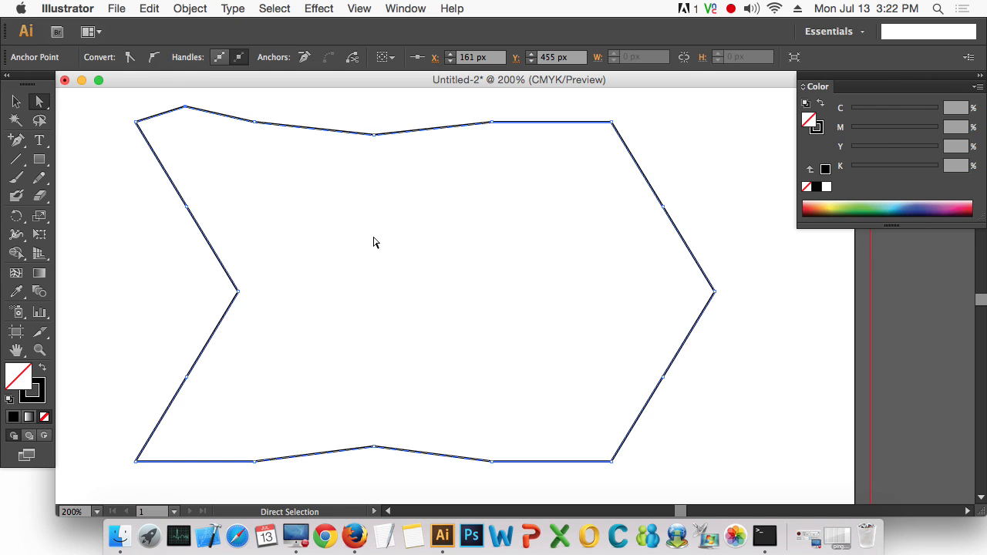
key("super+z")
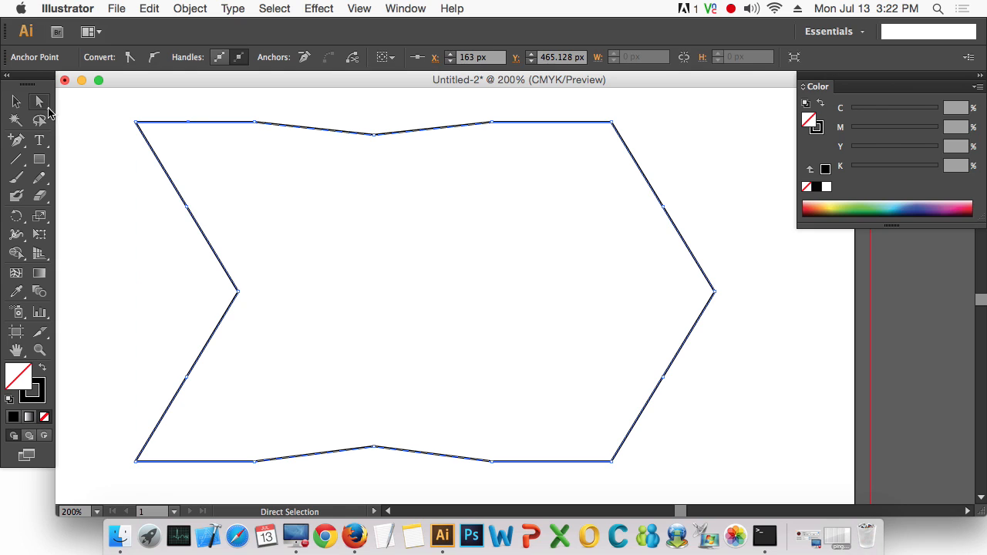
Step: Remove all intermediate anchor points along the arrow's top edge with the Remove Anchor Points command
left_click_drag(173, 103, 516, 163)
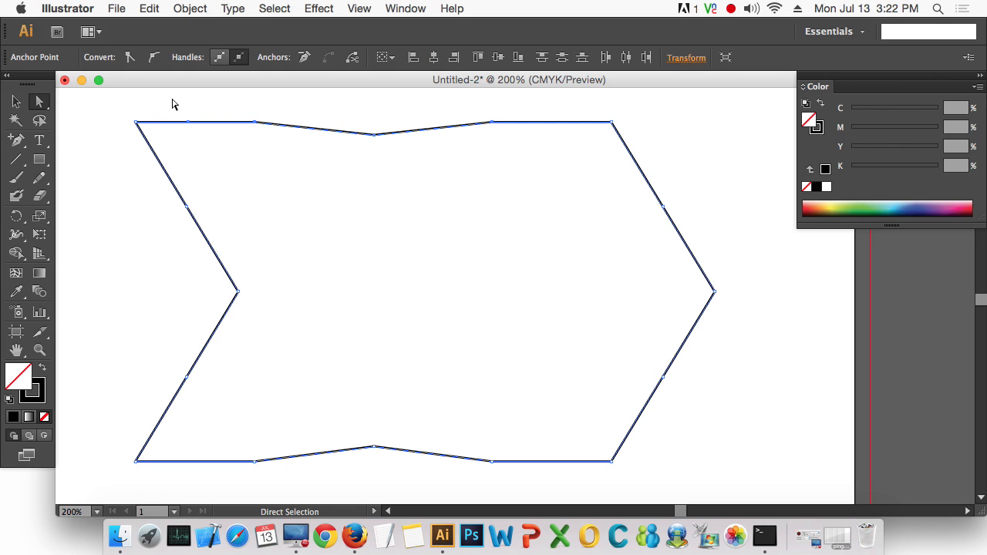
left_click_drag(173, 103, 513, 160)
left_click(191, 9)
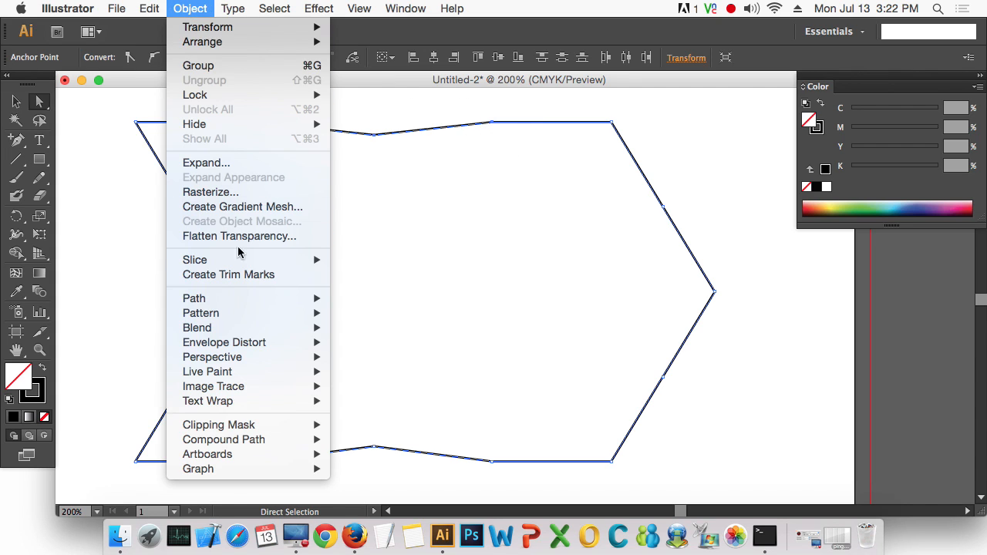
mouse_move(253, 298)
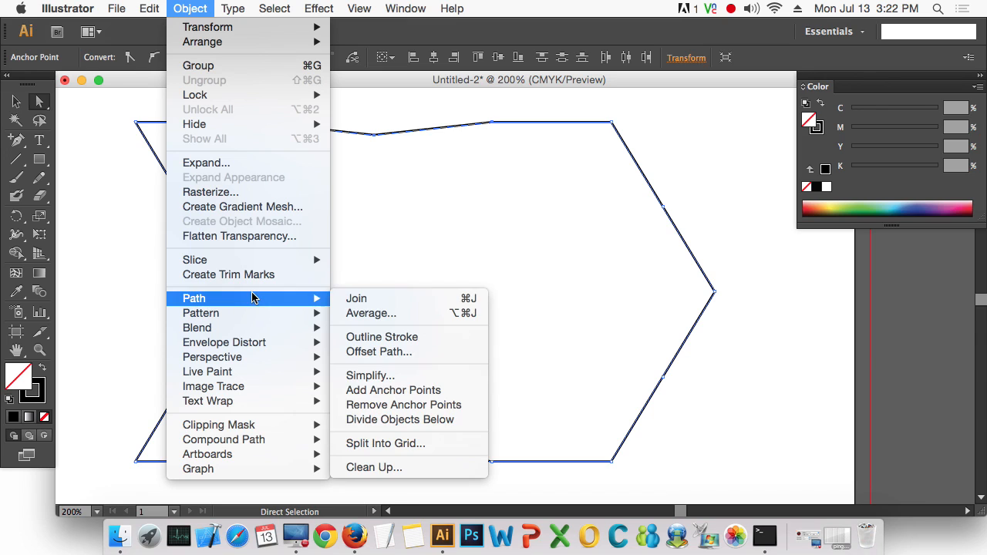
left_click(450, 409)
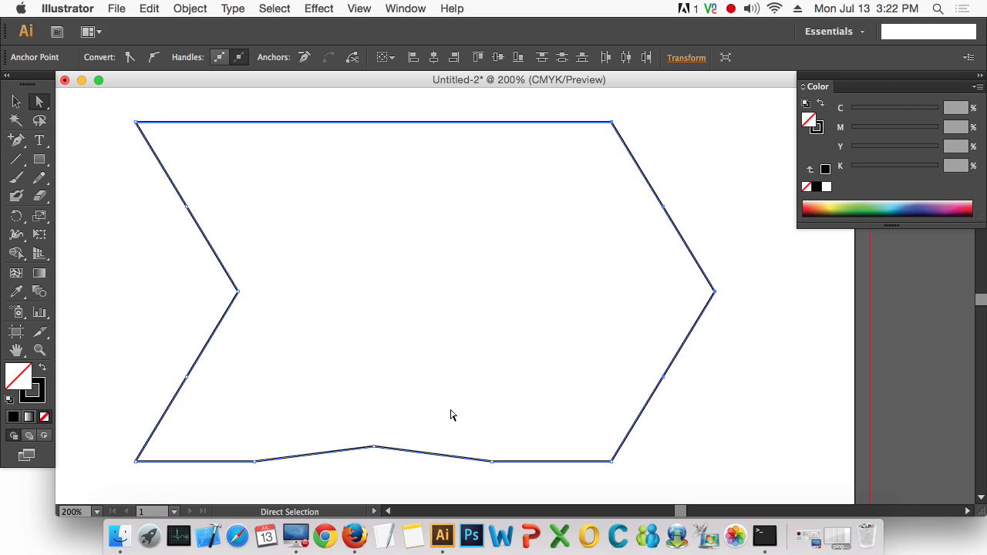
Step: Remove all intermediate anchor points along the arrow's bottom edge with the Remove Anchor Points command
left_click_drag(210, 419, 537, 483)
left_click(190, 8)
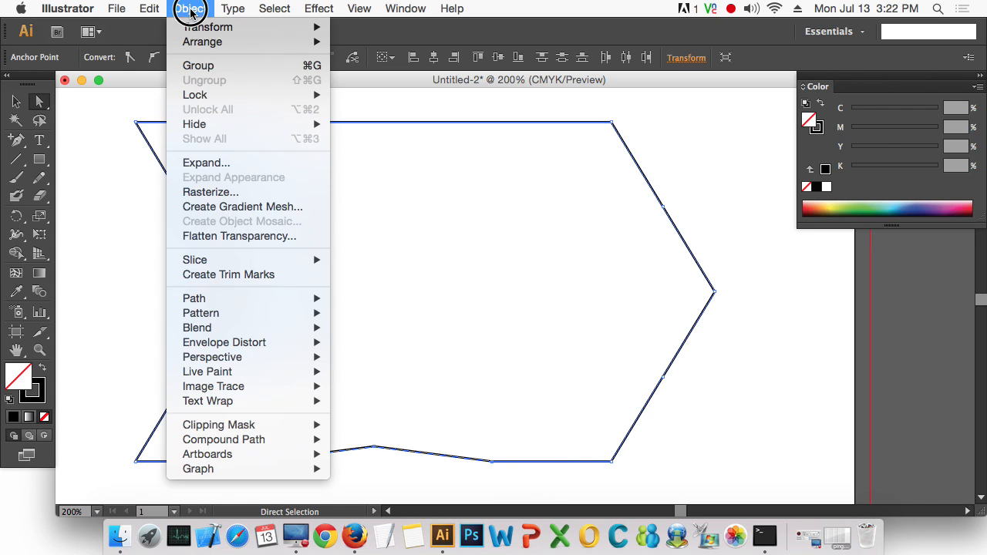
mouse_move(305, 303)
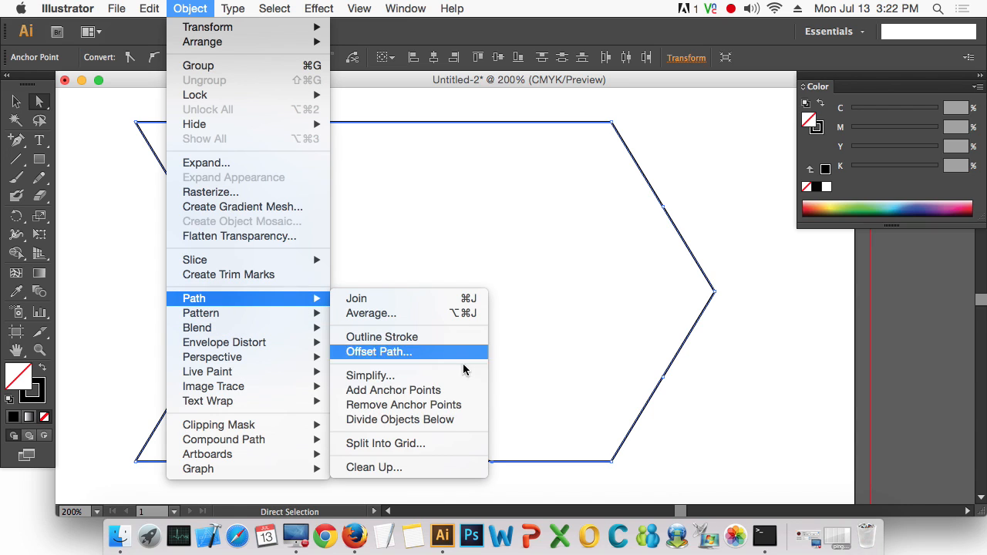
left_click(451, 407)
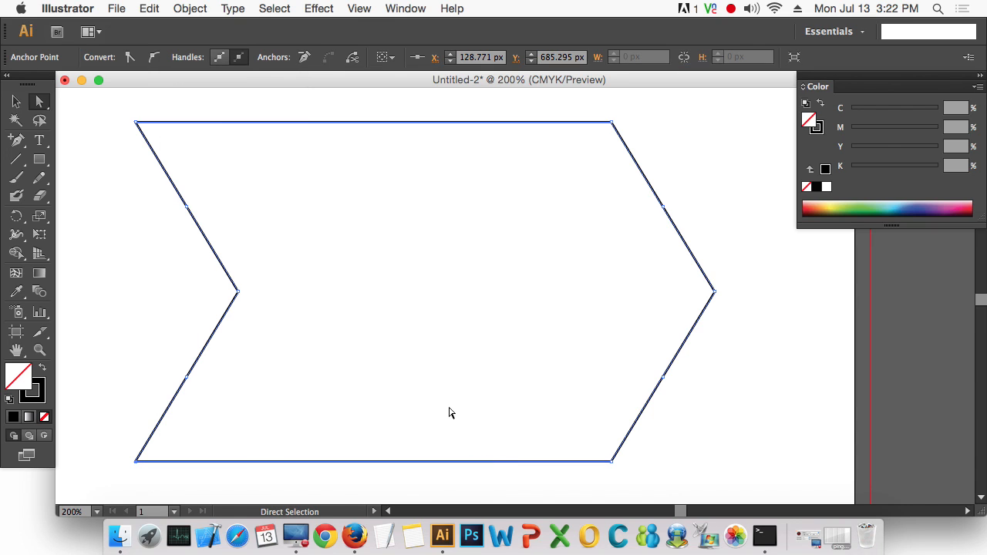
Step: Remove the midpoint anchors from the arrow's four slanted edges with the Remove Anchor Points command and deselect the shape
left_click_drag(691, 405, 657, 373)
left_click_drag(682, 196, 659, 214)
left_click_drag(229, 176, 159, 225)
left_click_drag(222, 354, 177, 401)
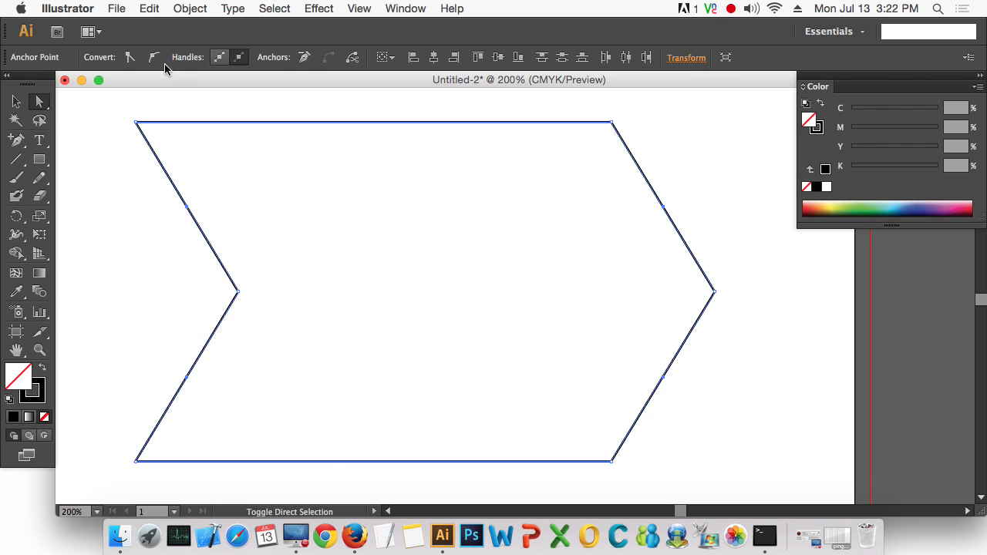
left_click(203, 10)
mouse_move(275, 298)
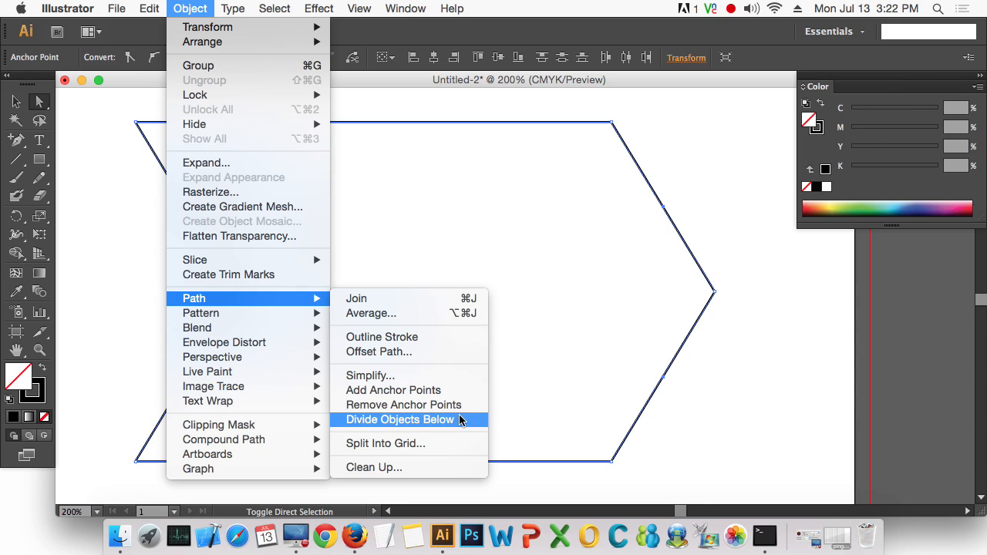
left_click(452, 405)
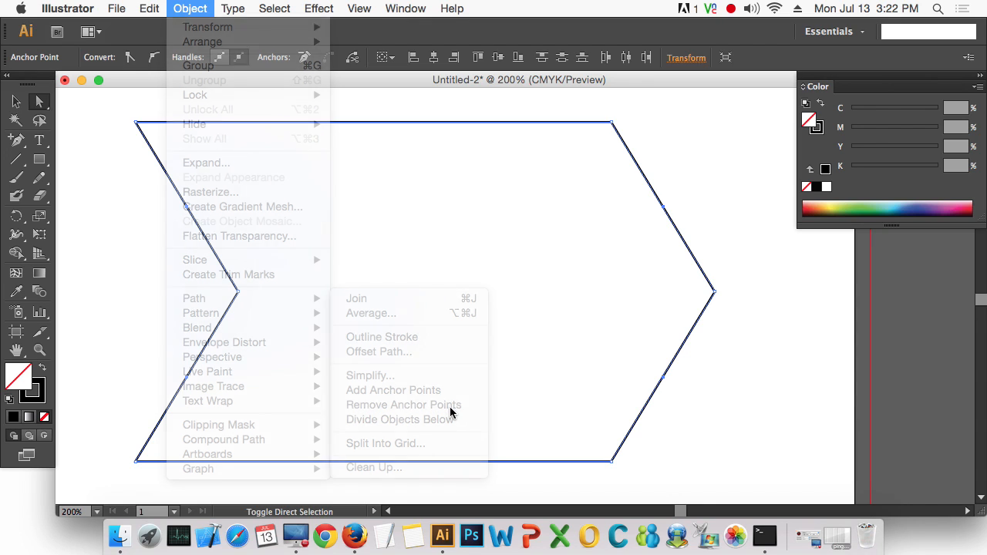
left_click(737, 419)
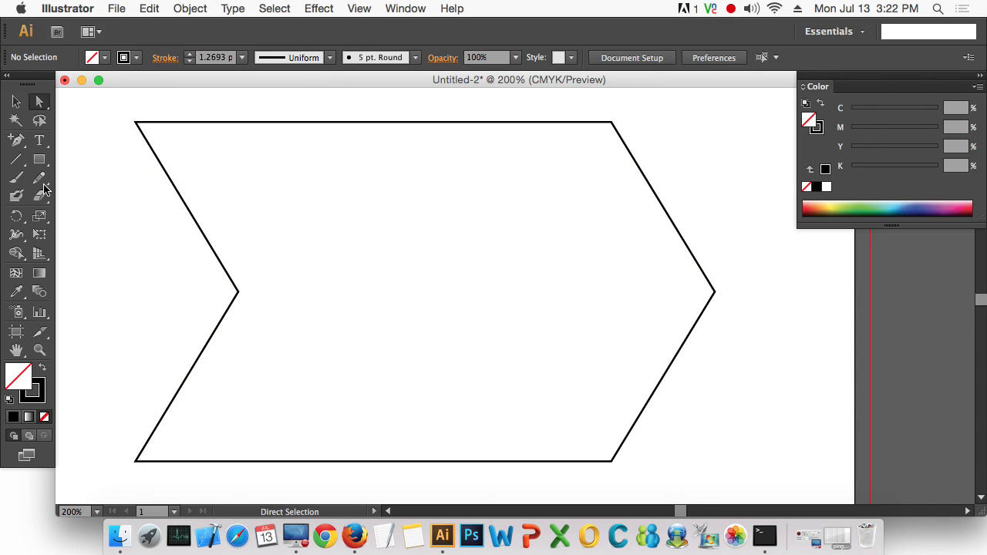
Step: Move the whole arrow shape up and slightly left on the artboard
left_click(16, 101)
left_click(451, 293, "alt+super")
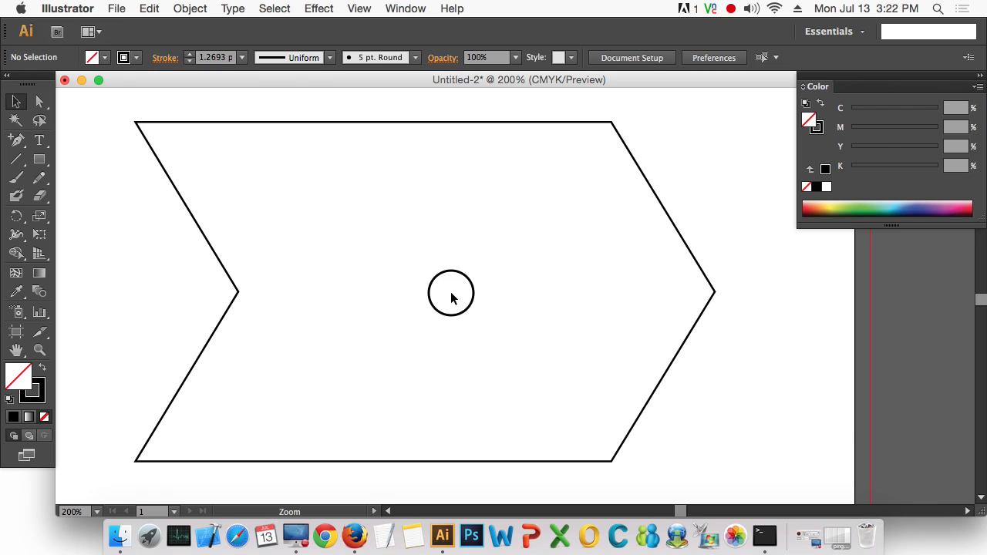
left_click(451, 293, "alt+super")
left_click(453, 292, "alt+super")
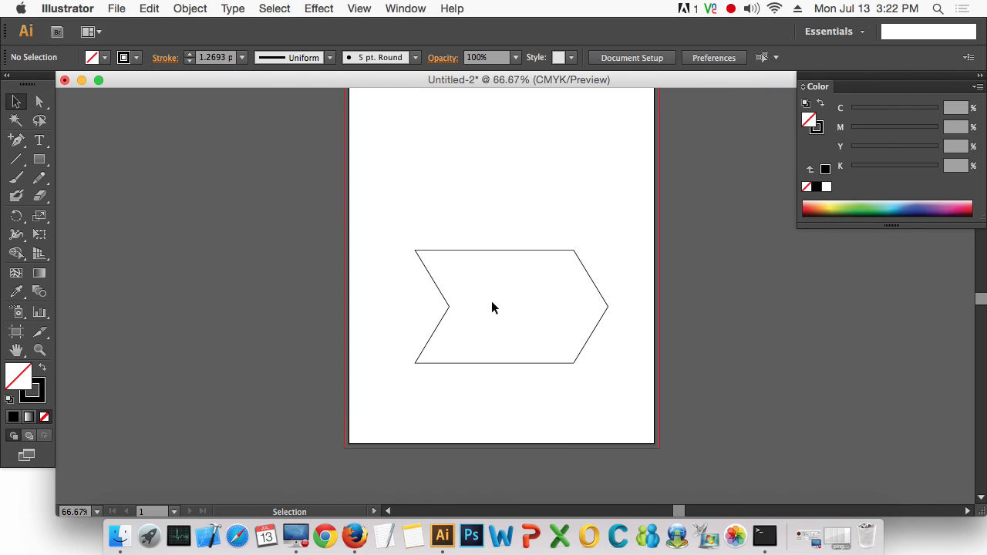
left_click_drag(366, 211, 617, 383)
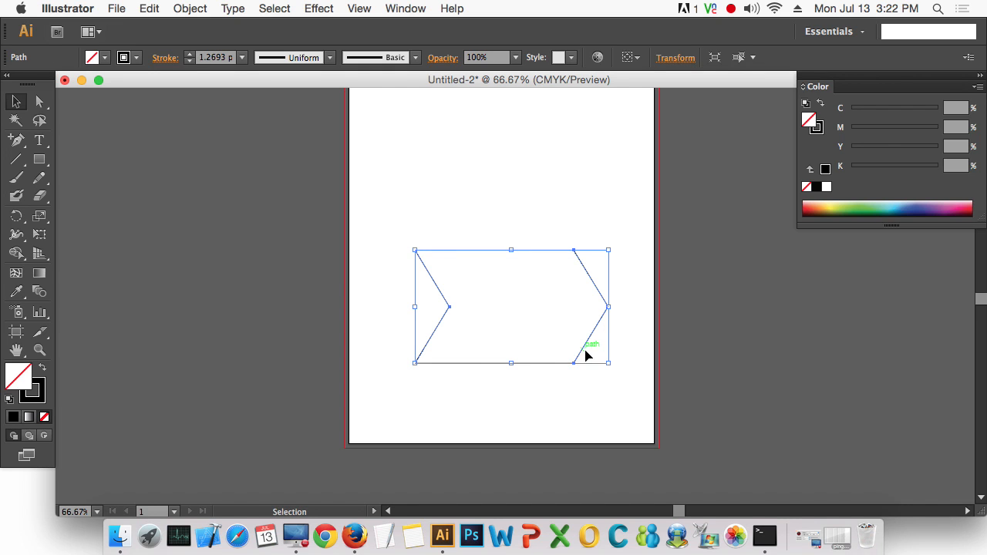
left_click_drag(587, 348, 571, 282)
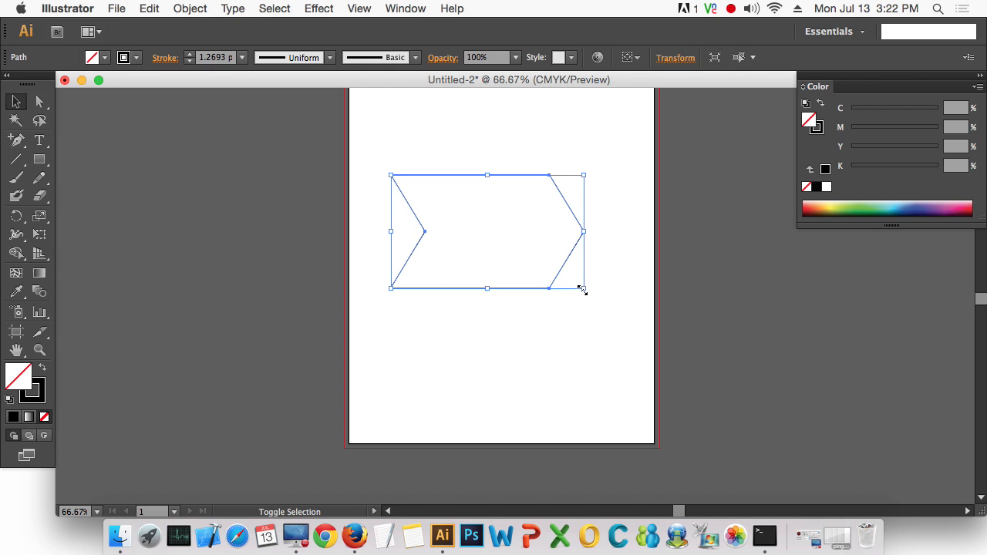
left_click(547, 273)
Step: Scale the arrow down proportionally from its lower right corner and deselect it
key("z")
left_click_drag(366, 151, 569, 335)
key("v")
left_click_drag(616, 355, 561, 323)
left_click(475, 386)
Step: Place a single stray anchor point with the Pen tool to the right of the arrow's top edge and deselect it
left_click(21, 141)
left_click_drag(21, 141, 71, 140)
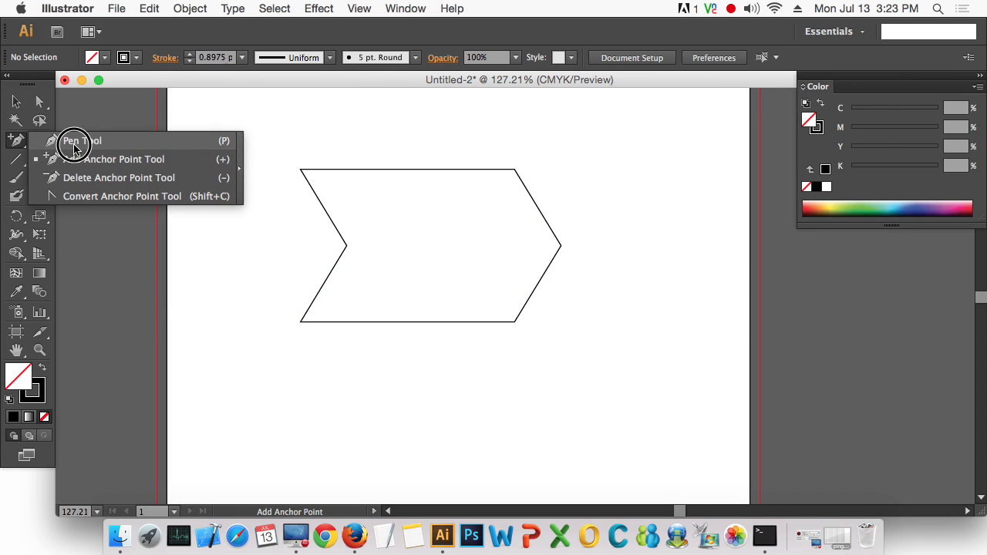
left_click(577, 169)
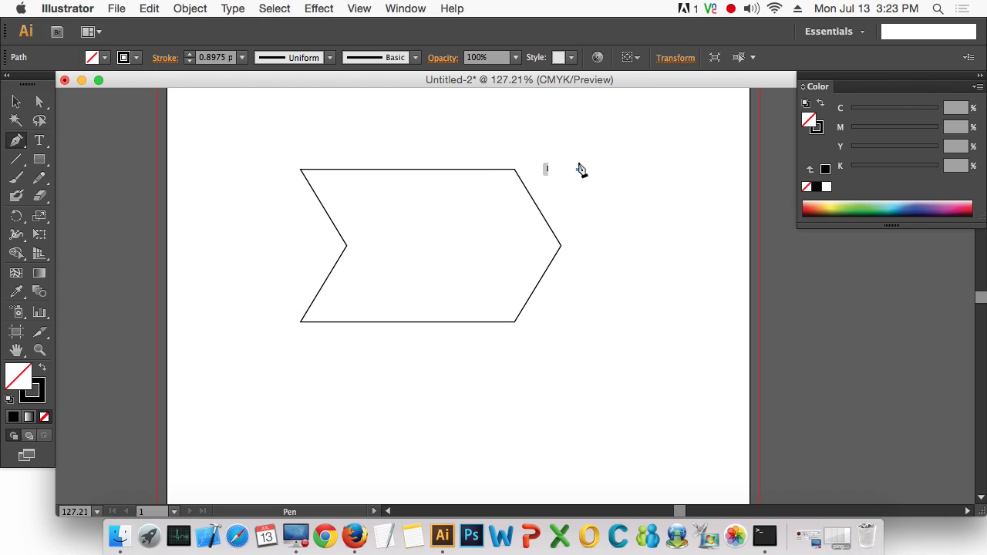
left_click(16, 101)
left_click(624, 322)
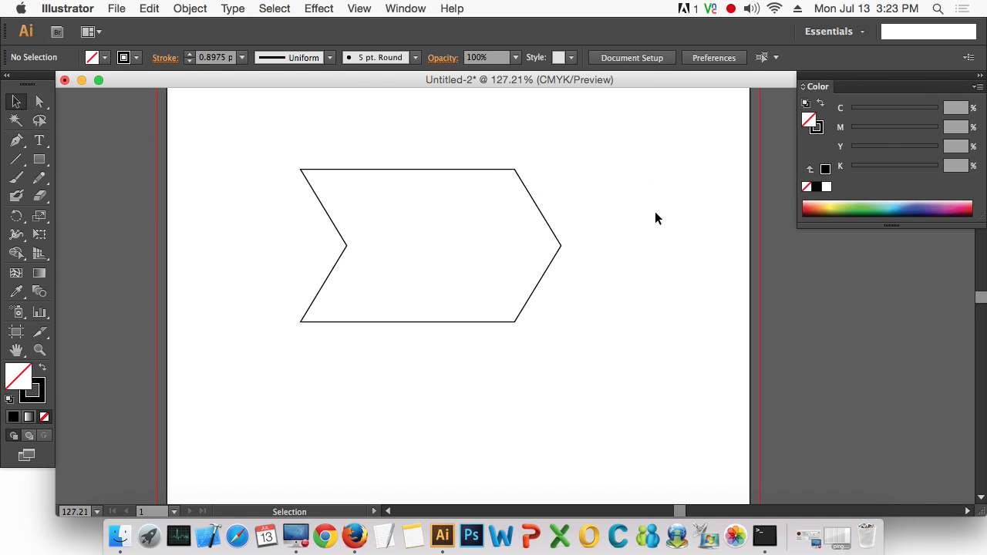
Step: Draw a slightly sloping straight path about 250 px long below the arrow with the Pen tool and set its stroke to None
left_click(21, 145)
left_click(249, 358)
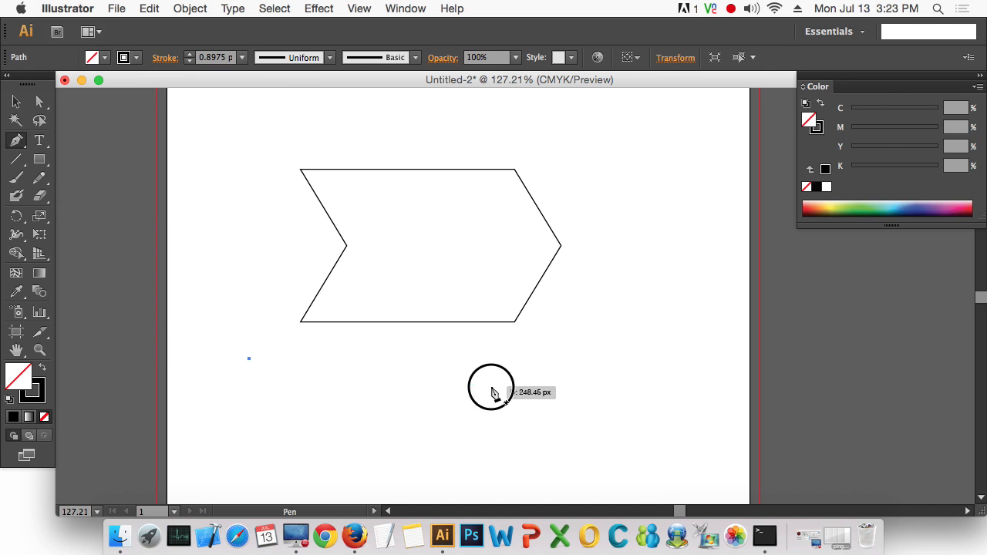
left_click(491, 385)
left_click(16, 102)
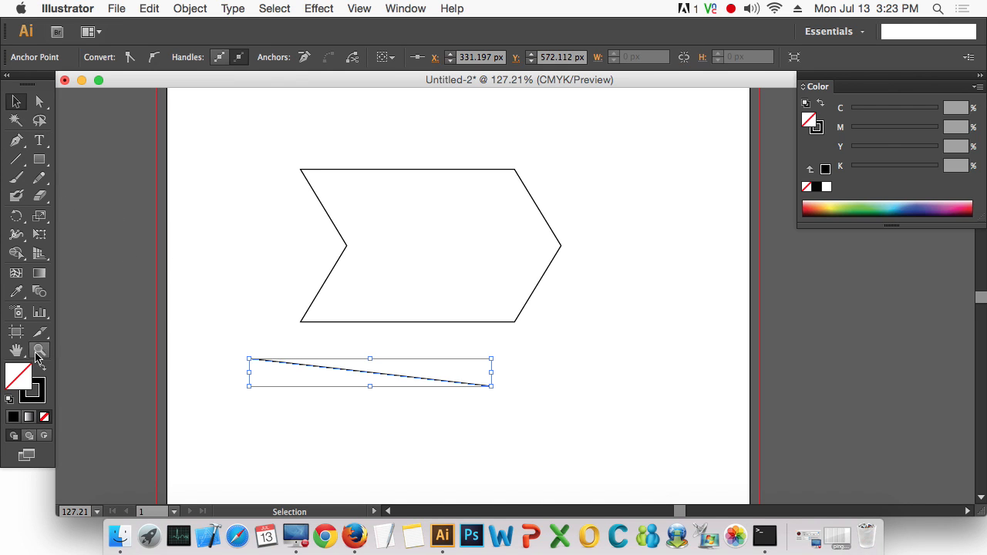
left_click(37, 392)
left_click(44, 417)
left_click(627, 426)
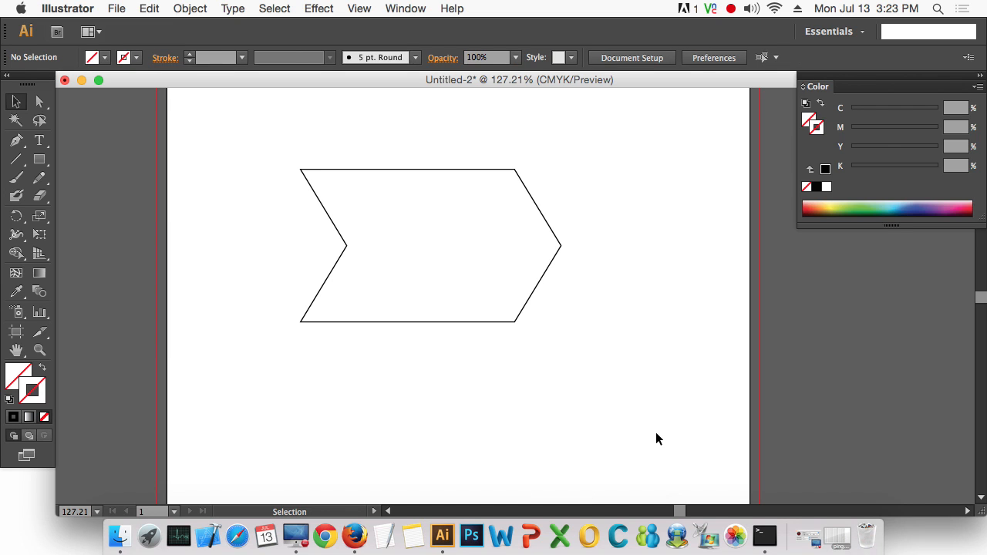
Step: Select everything around the arrow several times to locate the invisible stray point and unpainted line, deselecting after each check
left_click_drag(712, 441, 271, 114)
left_click(709, 421)
left_click_drag(702, 433, 257, 86)
left_click(679, 395)
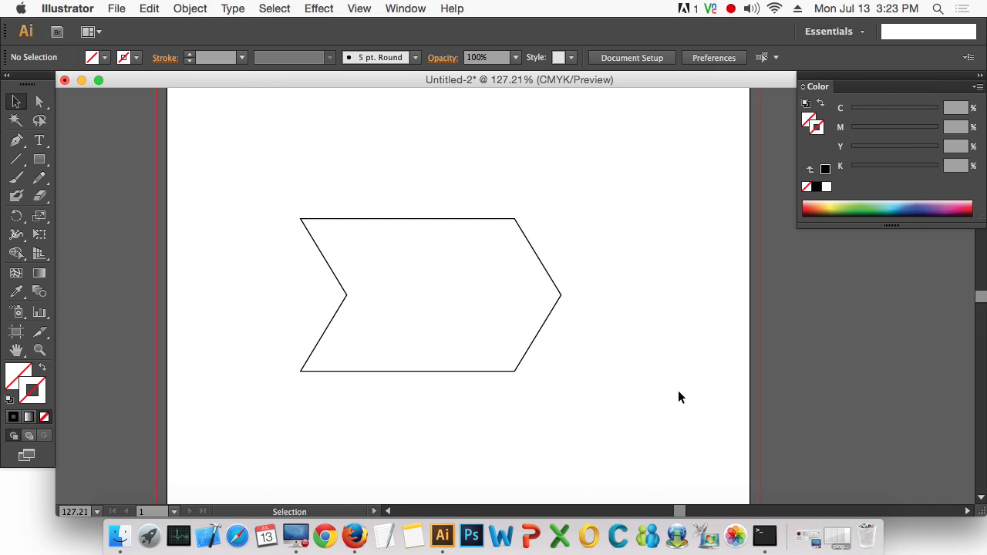
left_click_drag(694, 427, 426, 381)
left_click(682, 406)
left_click_drag(683, 407, 245, 116)
left_click(646, 193)
Step: Inspect the stray point and unpainted line in Outline view, selecting each one, and return to Preview
left_click(501, 177, "alt+super")
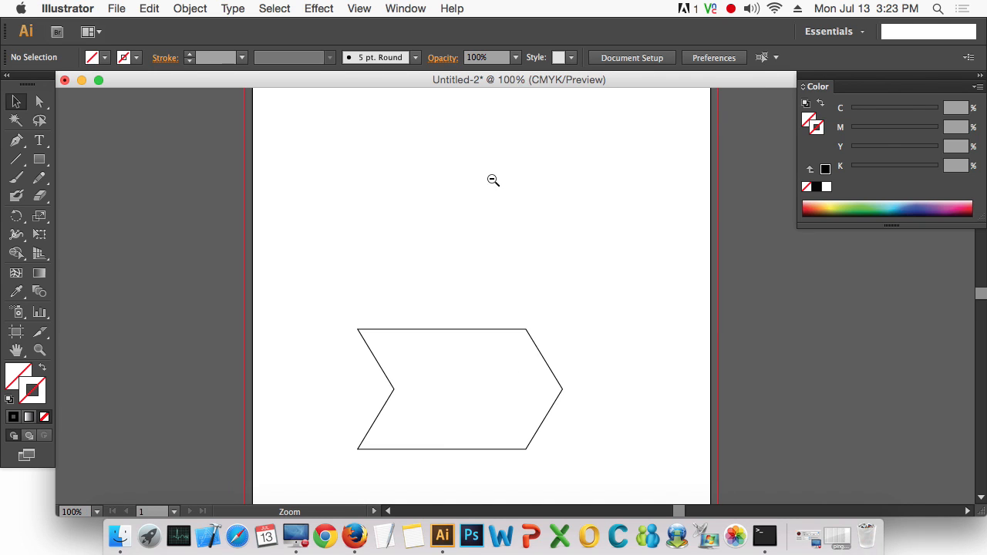
left_click(492, 181, "alt+super")
left_click_drag(532, 317, 505, 178)
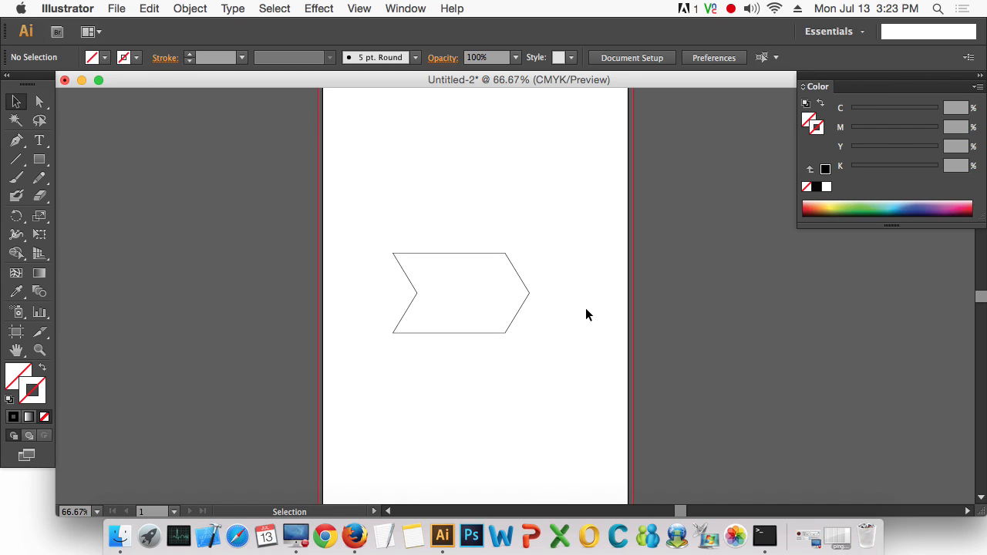
key("super+y")
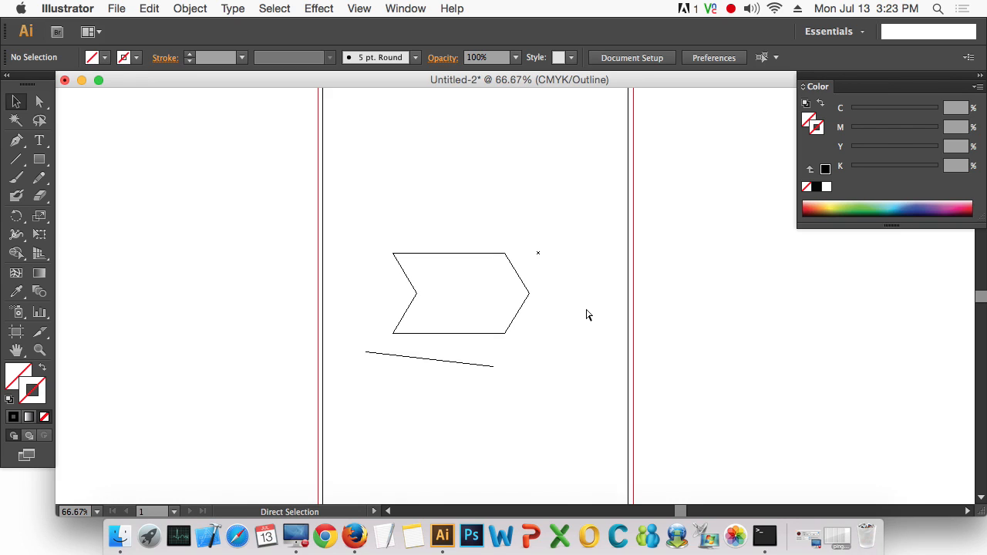
left_click(538, 253)
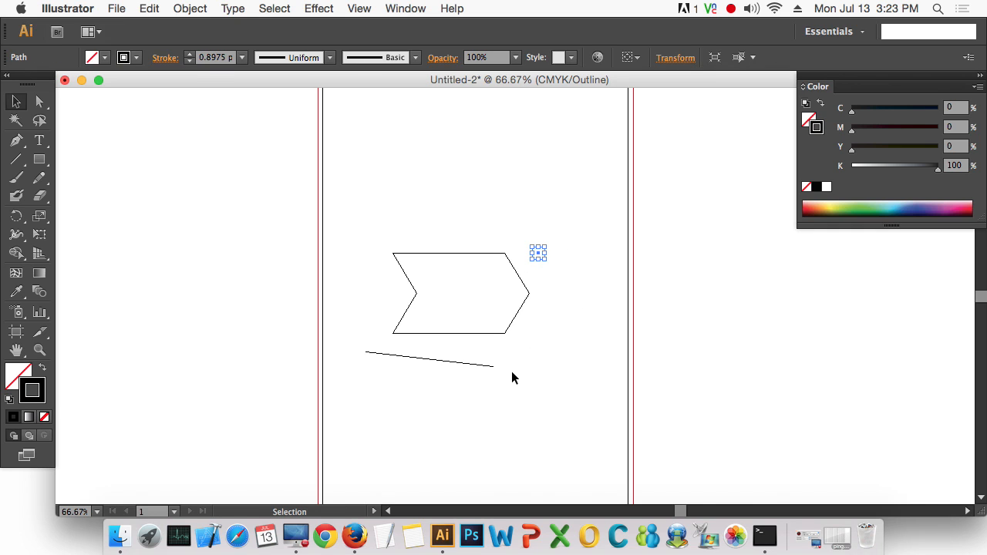
left_click(467, 362)
left_click(533, 409)
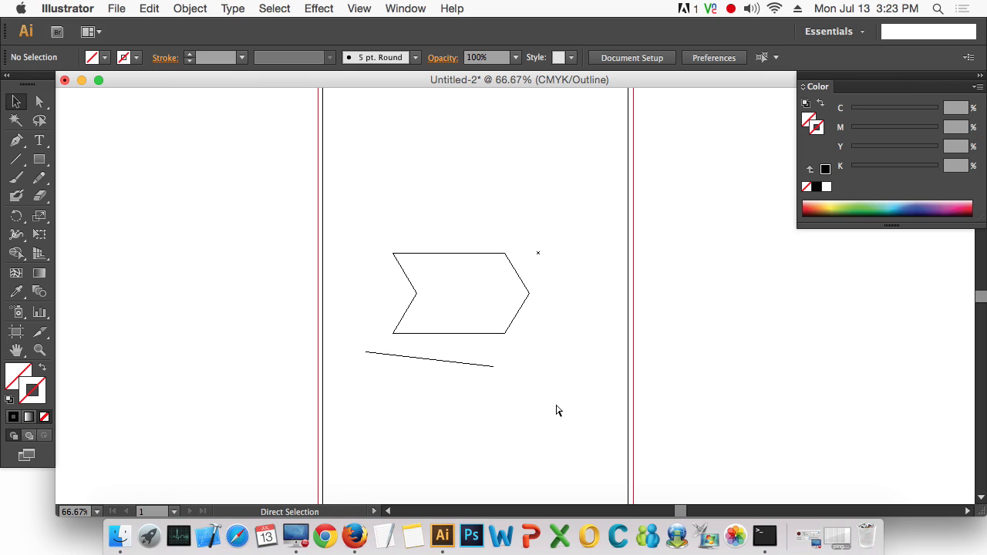
key("super+y")
left_click_drag(297, 185, 672, 411)
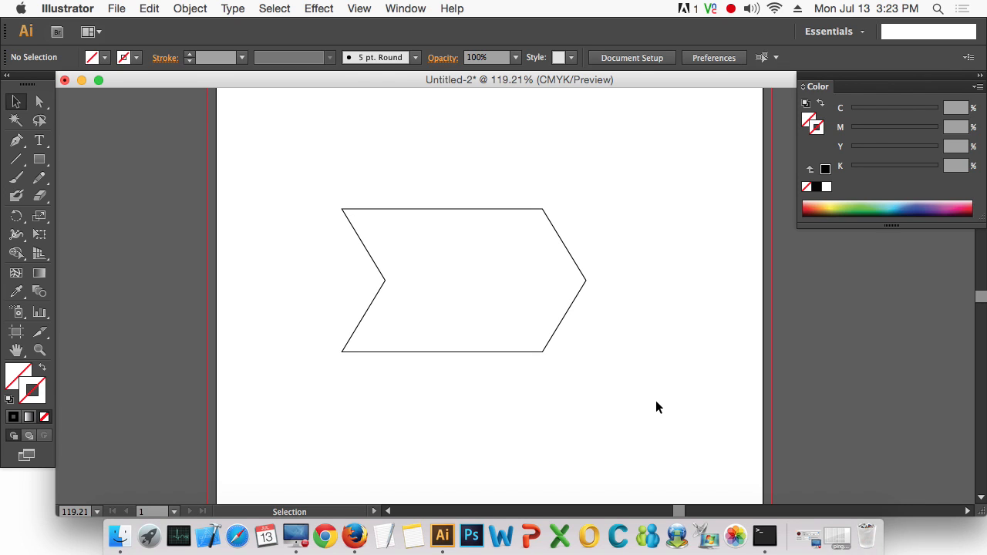
Step: Run the path Clean Up command with Stray Points, Unpainted Objects and Empty Text Paths all set for deletion
left_click(187, 10)
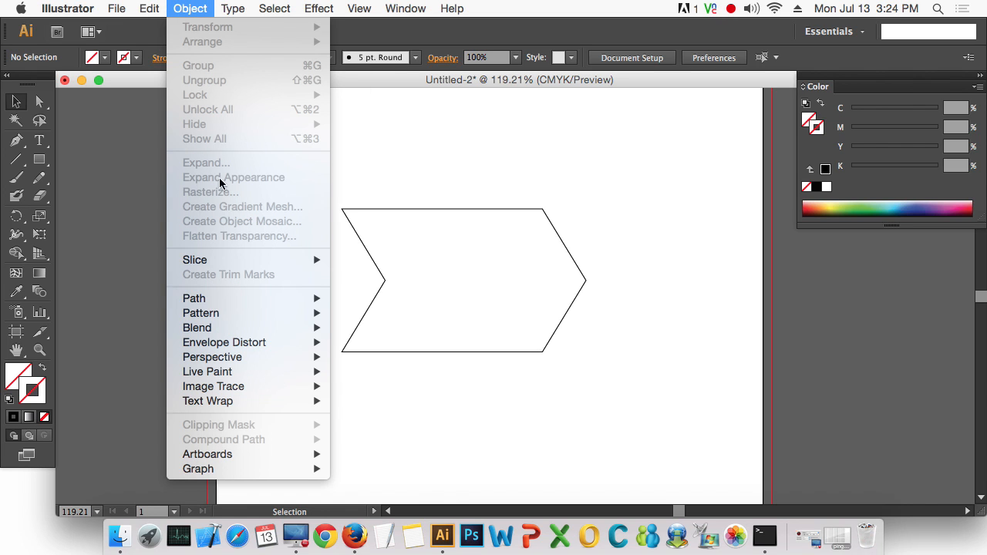
mouse_move(245, 303)
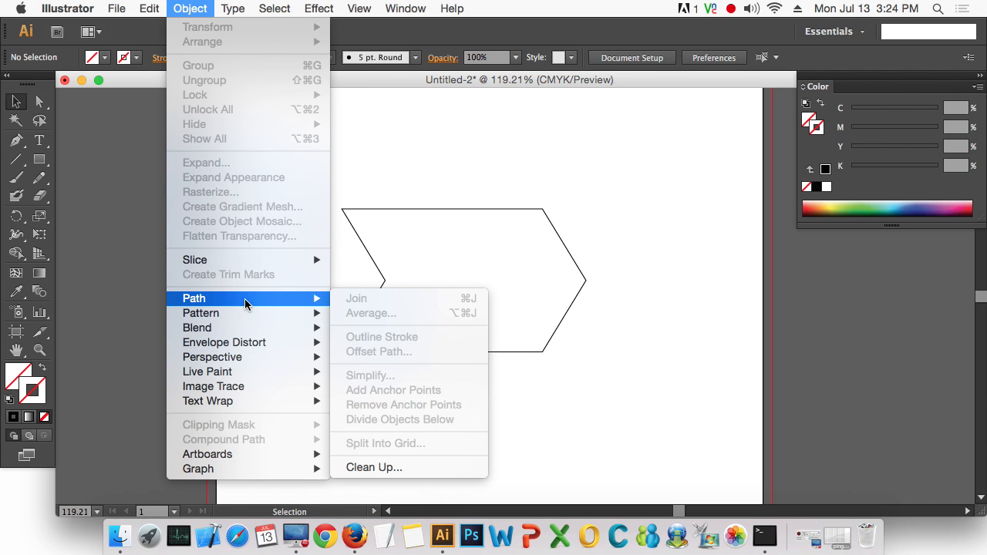
left_click(410, 469)
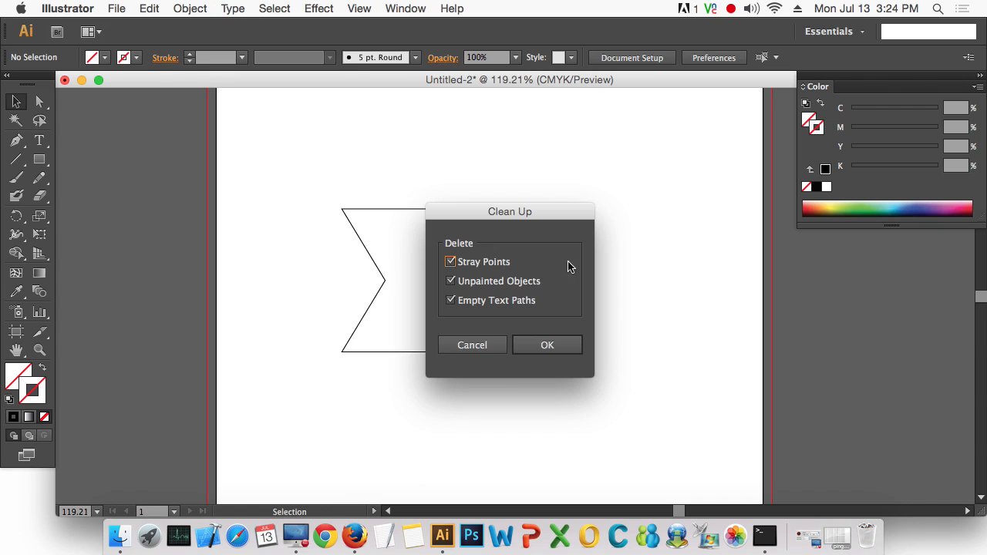
left_click_drag(534, 214, 713, 146)
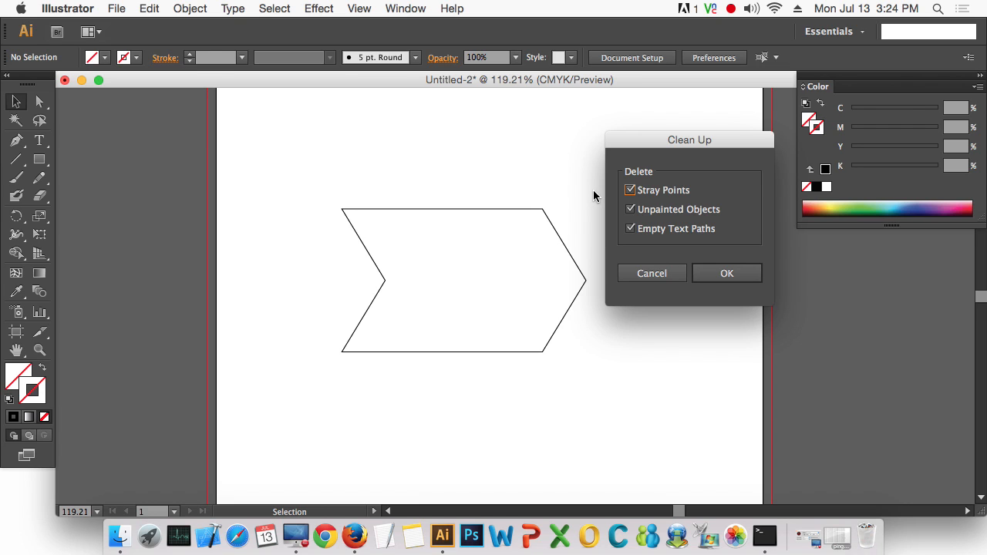
left_click_drag(705, 139, 749, 165)
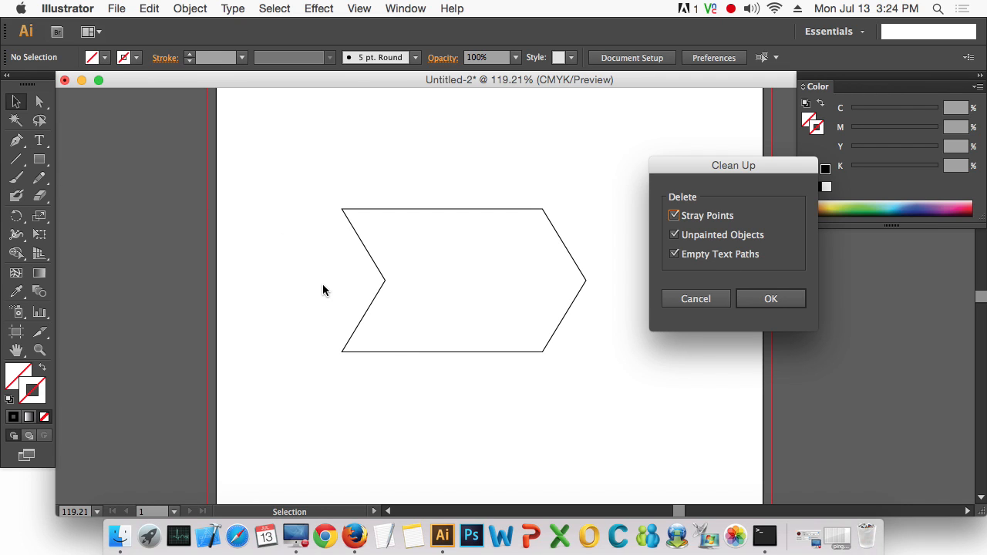
left_click(756, 300)
Step: Create an area type box above the arrow, enter "jjghjg", delete that text, and deselect the empty box
left_click(39, 141)
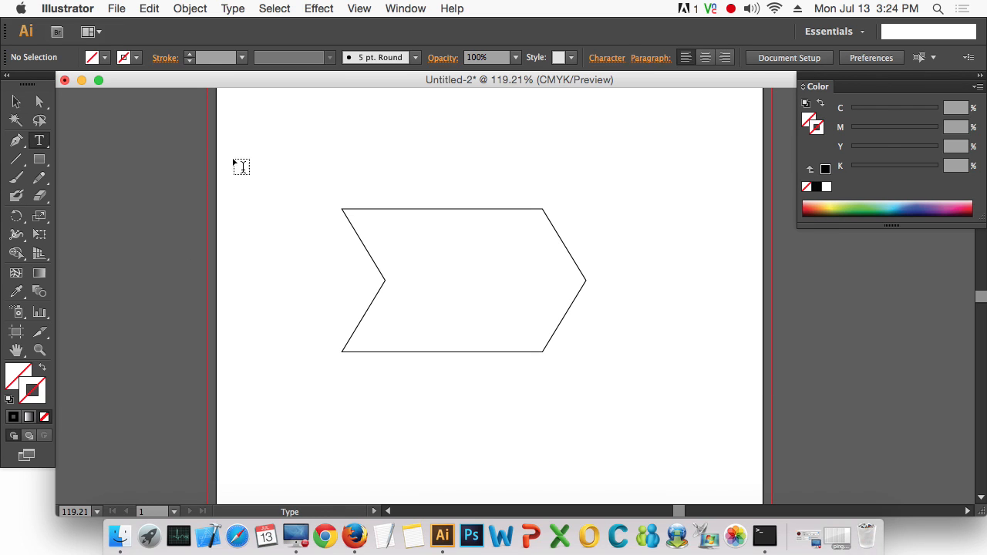
scroll(262, 165, "down", 10)
scroll(266, 164, "up", 12)
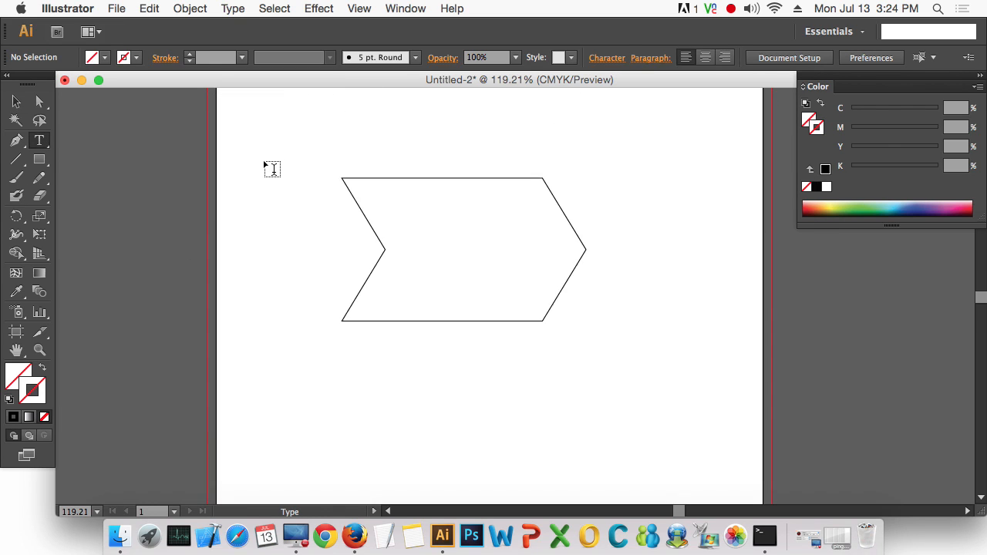
left_click_drag(284, 119, 485, 294)
type("jjghjg")
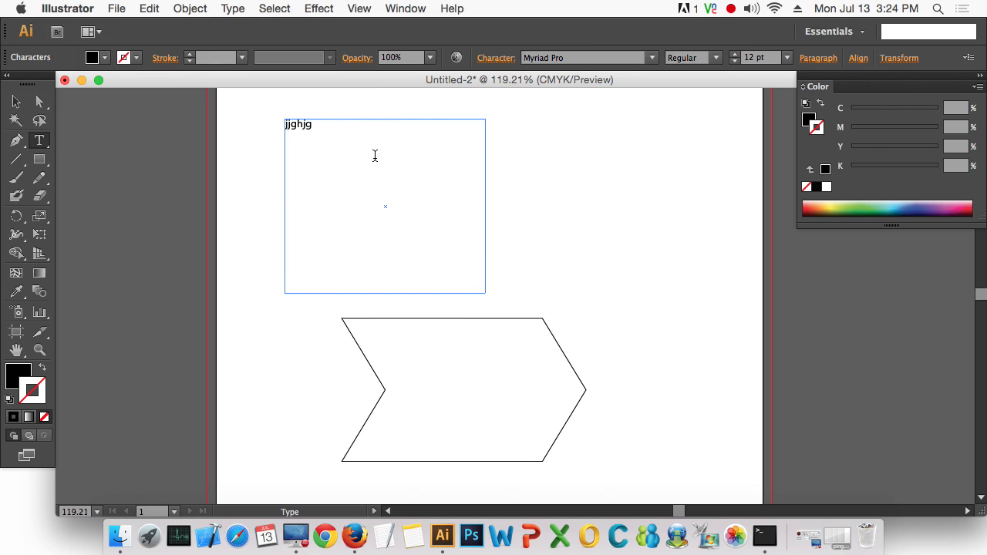
left_click_drag(337, 135, 275, 124)
key("BackSpace")
left_click(17, 102)
left_click(247, 150)
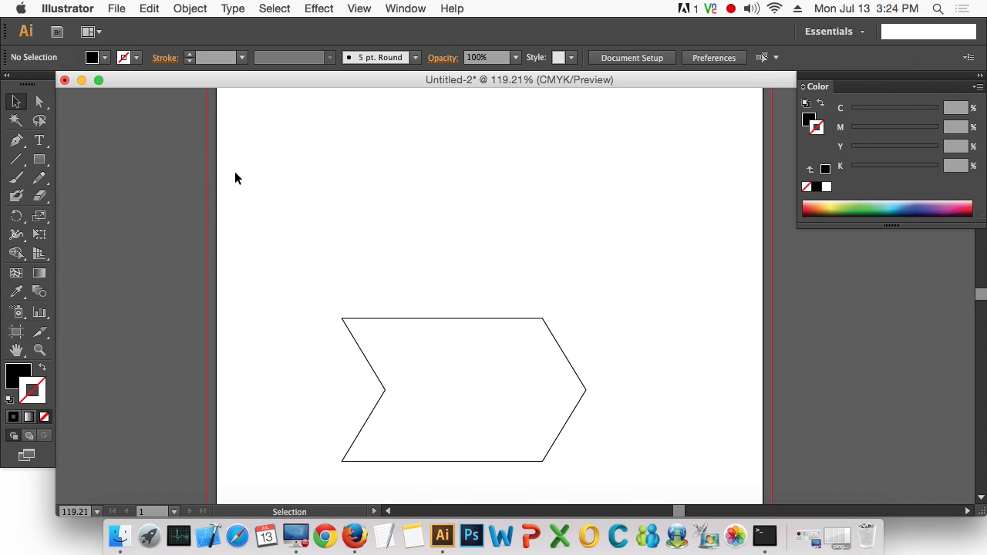
Step: Select the area above the arrow to locate the empty text box, and deselect it
left_click_drag(217, 140, 390, 196)
left_click(238, 231)
left_click_drag(218, 195, 324, 222)
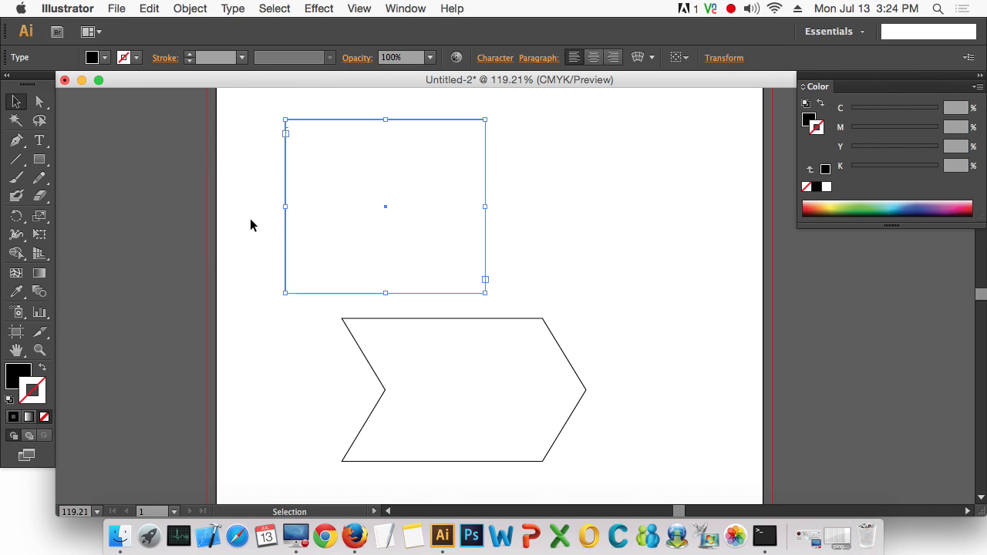
left_click(250, 218)
Step: Run the path Clean Up command deleting Stray Points, Unpainted Objects and Empty Text Paths to remove the empty text box
left_click(191, 9)
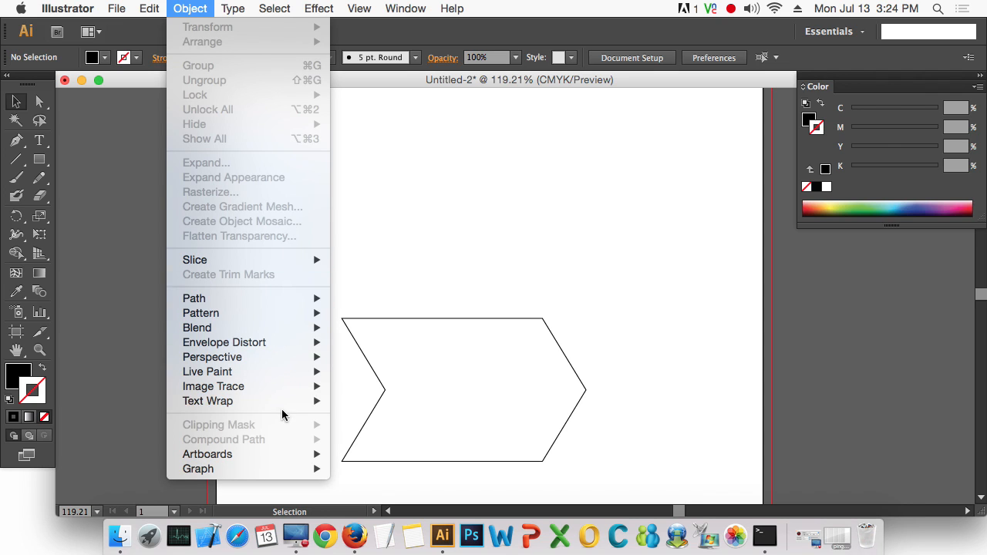
mouse_move(284, 299)
left_click(438, 468)
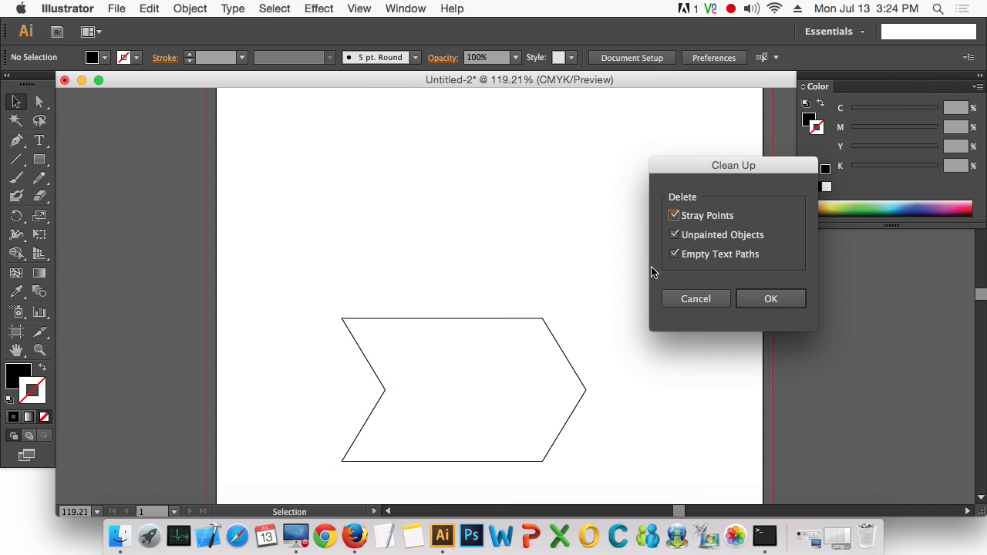
left_click(781, 305)
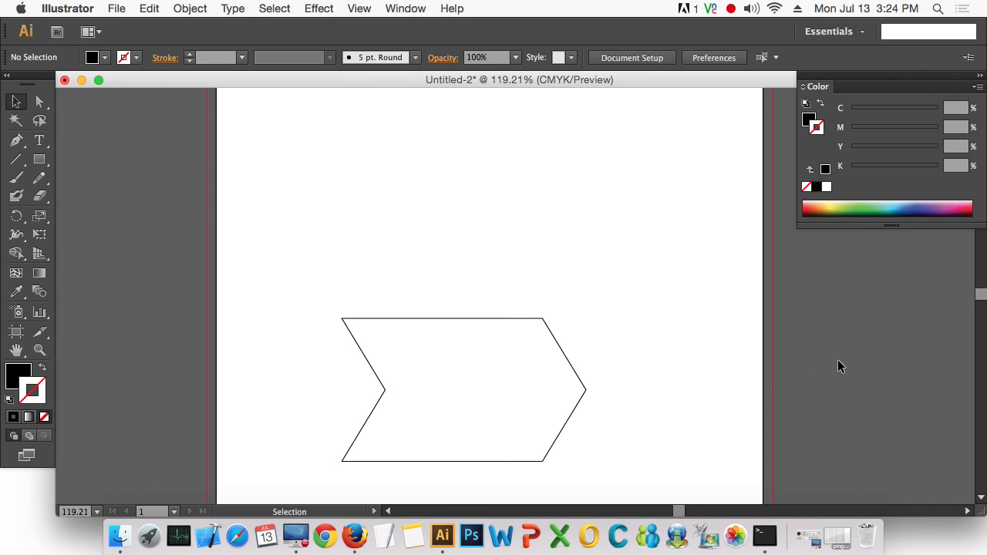
Step: Compare the page in Outline and Preview for leftover invisible objects, and zoom out to the whole artboard
key("super+y")
key("super+y")
key("super+y")
key("super+y")
key("super+y")
key("super+y")
left_click(590, 329, "alt+super")
left_click(590, 330, "alt+super")
left_click(586, 329, "alt+super")
Step: Area-select the empty space above the arrow and the region around it to look for remaining objects, deselecting each time
left_click_drag(252, 140, 386, 225)
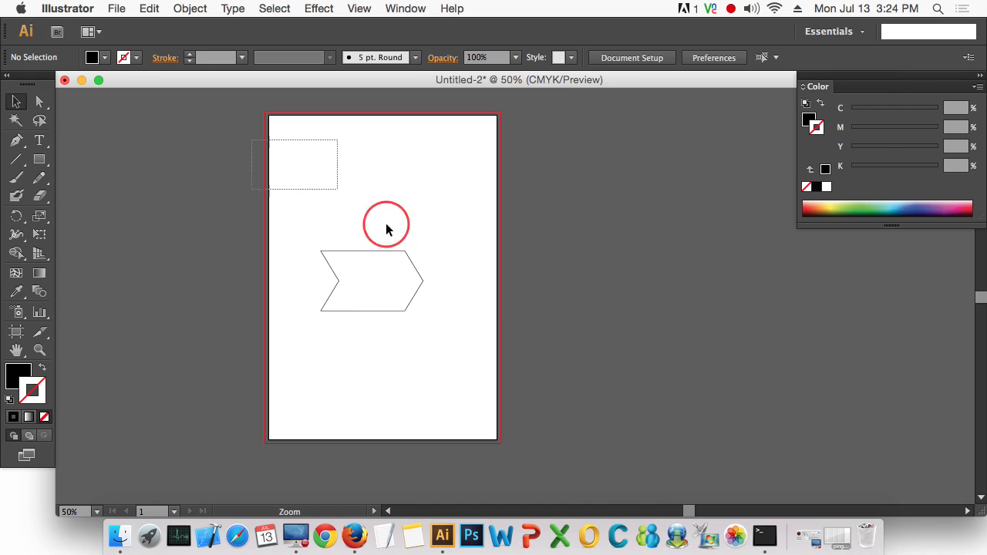
left_click_drag(205, 159, 528, 381)
left_click(727, 392)
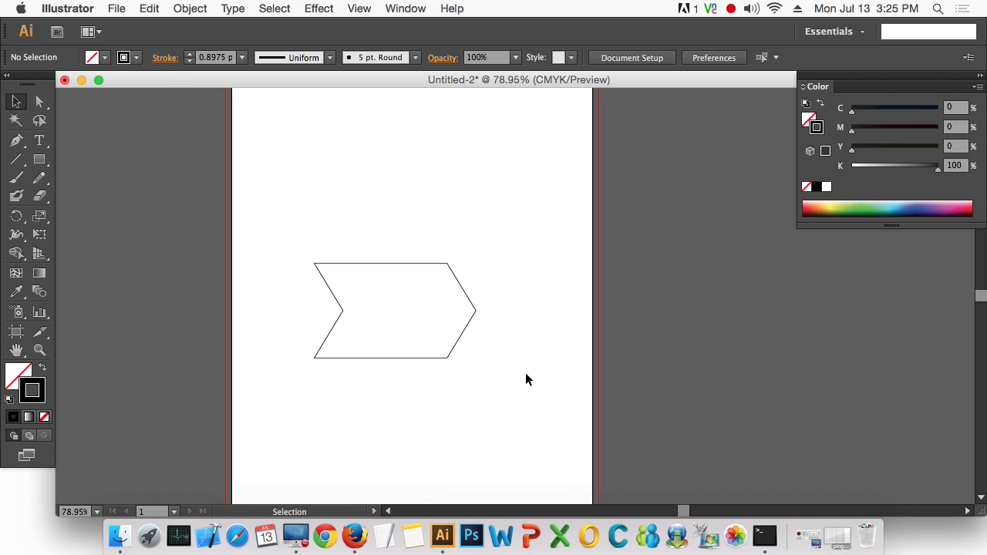
left_click_drag(526, 374, 387, 266)
left_click(214, 223)
left_click_drag(230, 223, 574, 399)
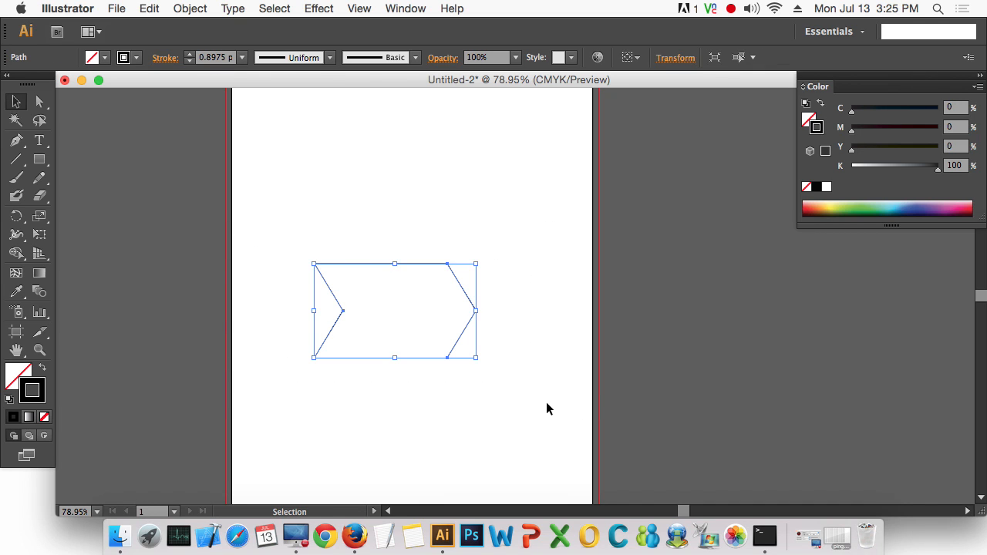
left_click(528, 374)
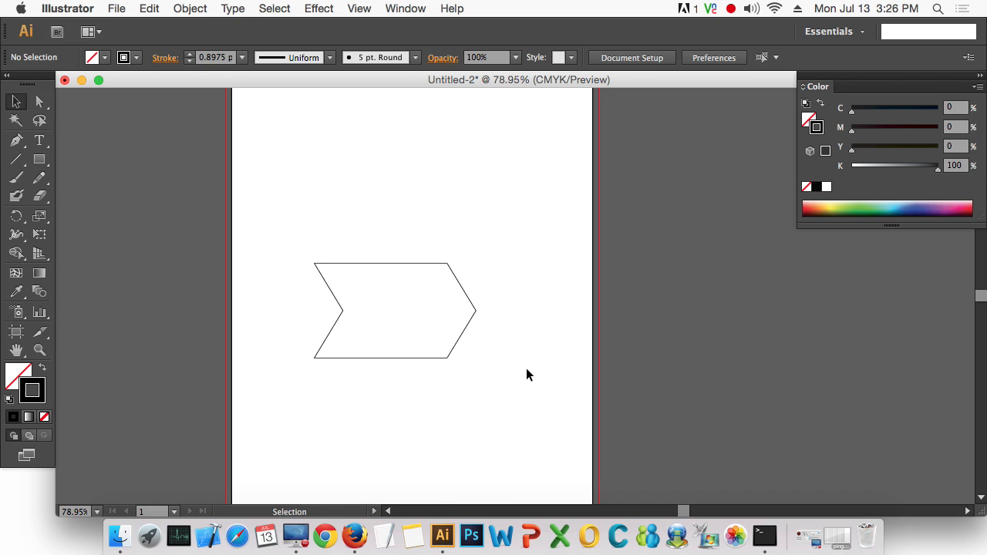
left_click_drag(492, 388, 300, 232)
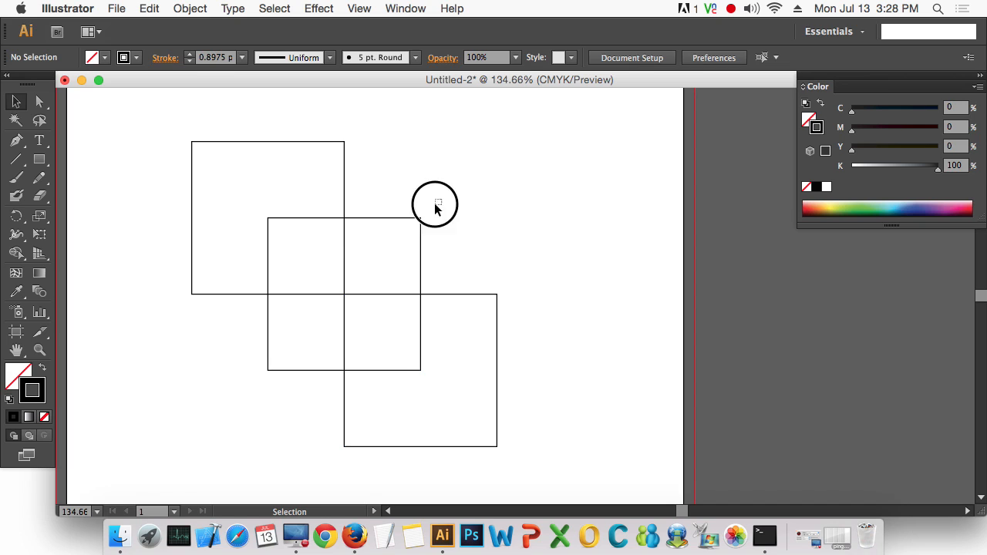
Step: Select the upper-left and lower-right squares together and swap their fill and stroke, giving them a black fill without stroke
left_click_drag(434, 206, 408, 245)
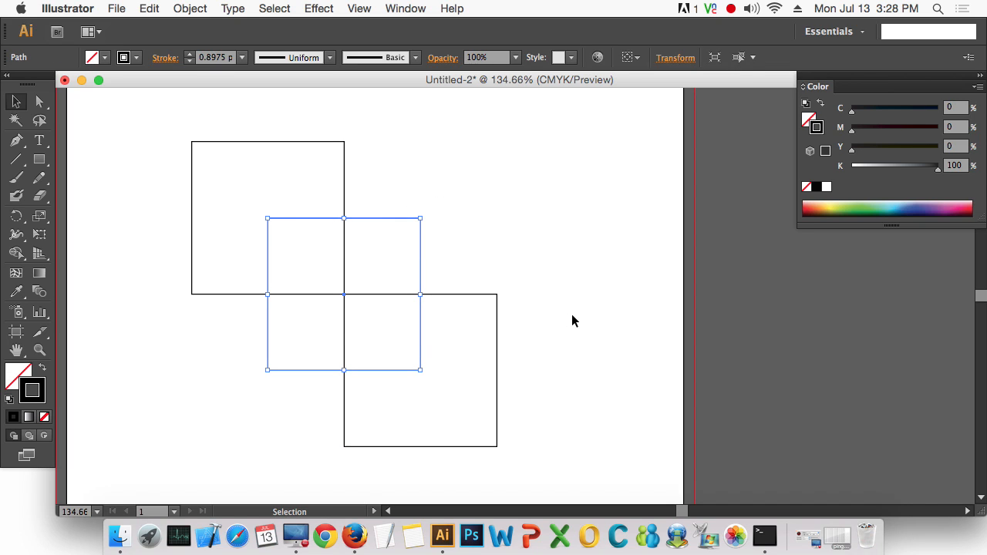
left_click(531, 279)
left_click_drag(534, 256, 476, 311)
left_click_drag(365, 117, 304, 167)
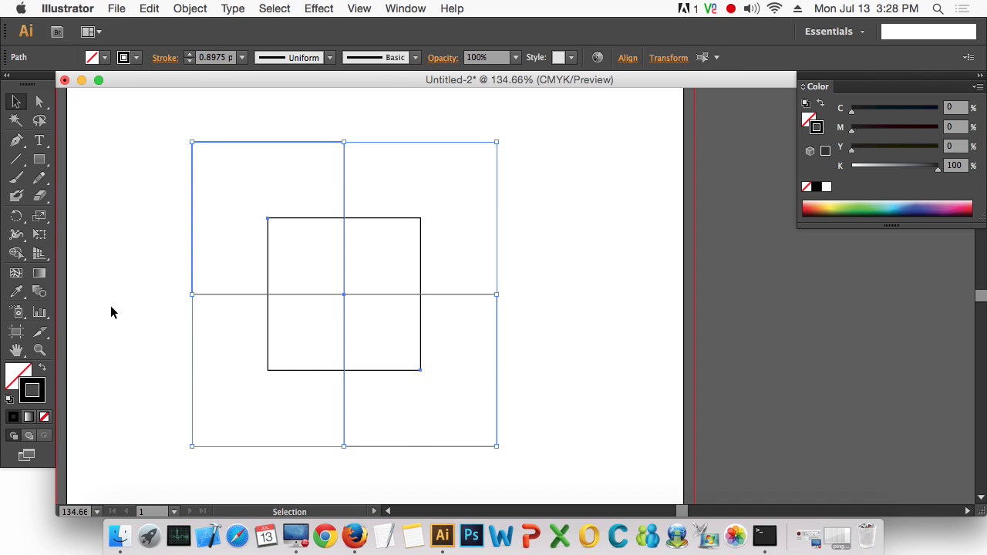
left_click(43, 370)
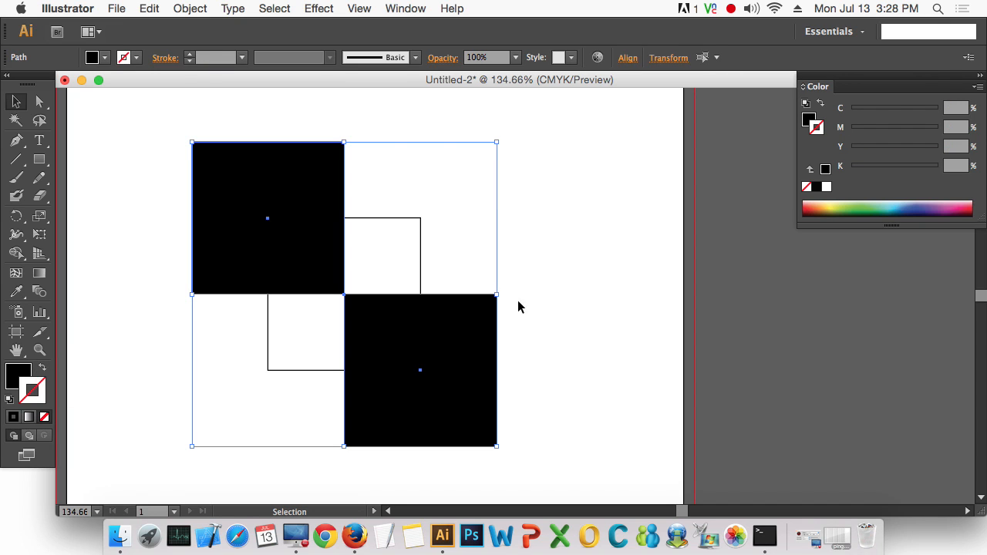
Step: Give the middle square a magenta fill (M 100, K 0) with no stroke, and deselect it
mouse_move(470, 206)
left_mouse_down()
mouse_move(439, 237)
mouse_move(384, 248)
left_mouse_up()
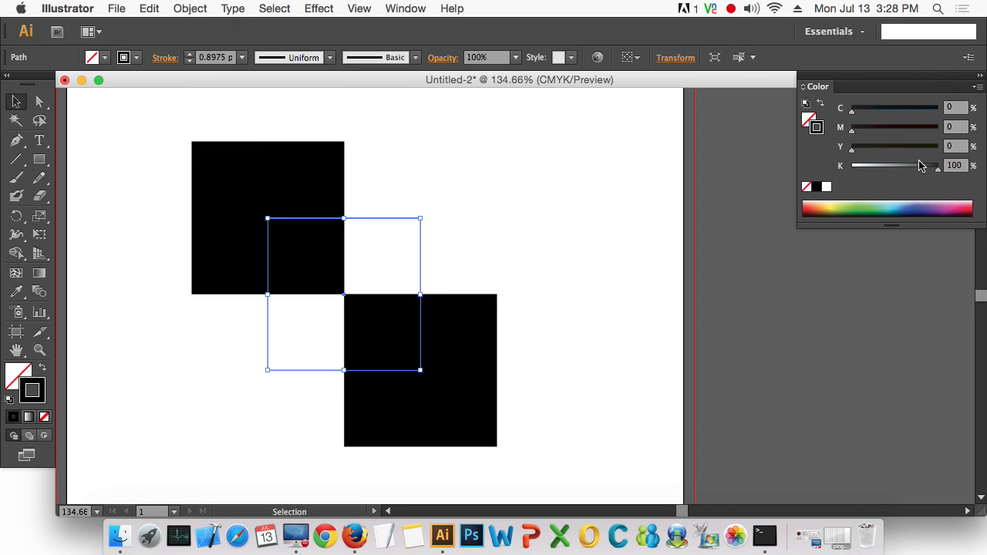
left_click_drag(918, 167, 819, 168)
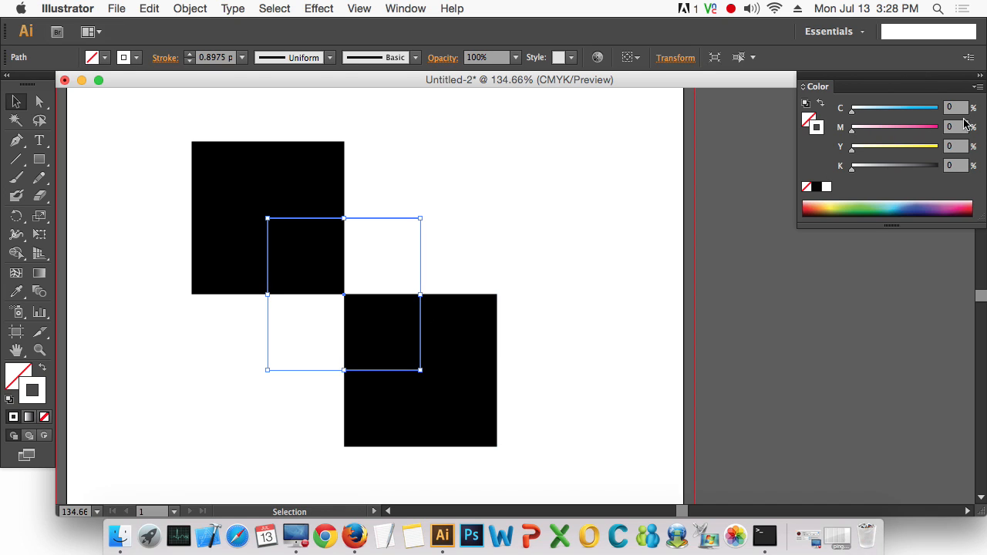
left_click_drag(911, 128, 942, 129)
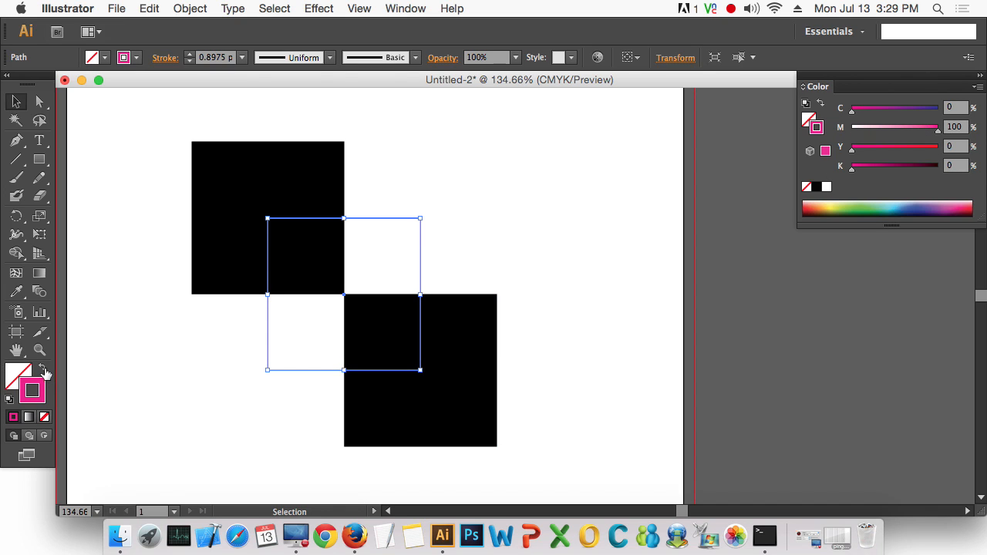
left_click(42, 369)
left_click(531, 268)
left_click(344, 296)
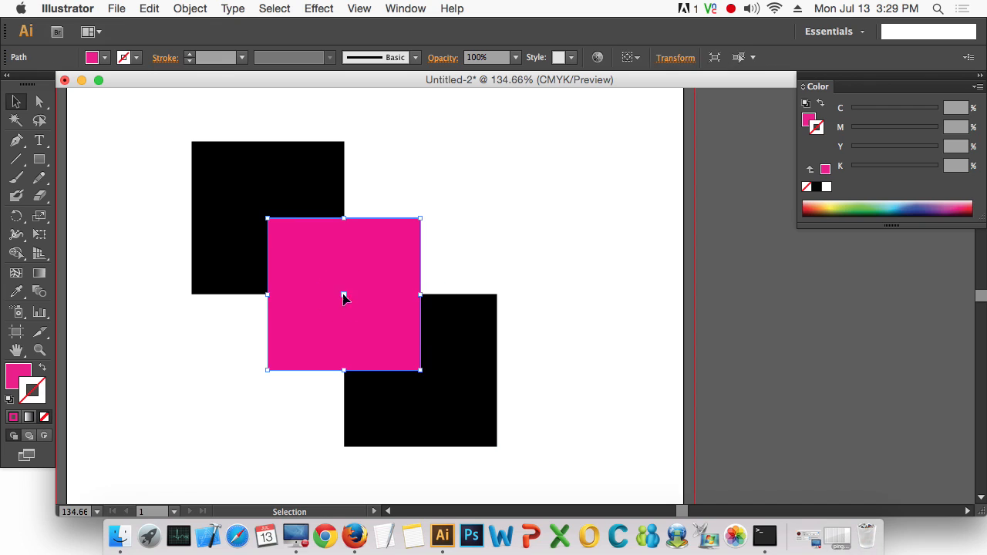
left_click(810, 119)
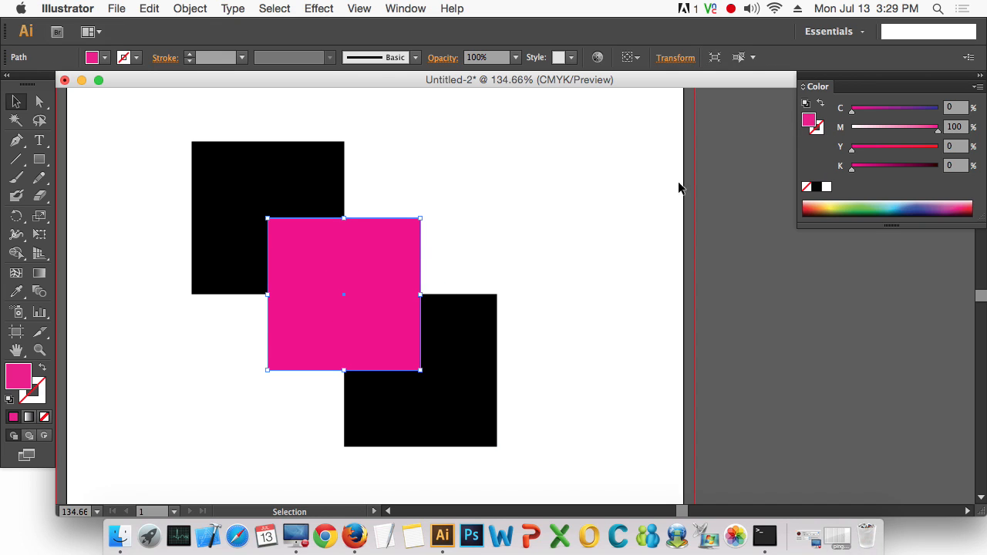
left_click(470, 249)
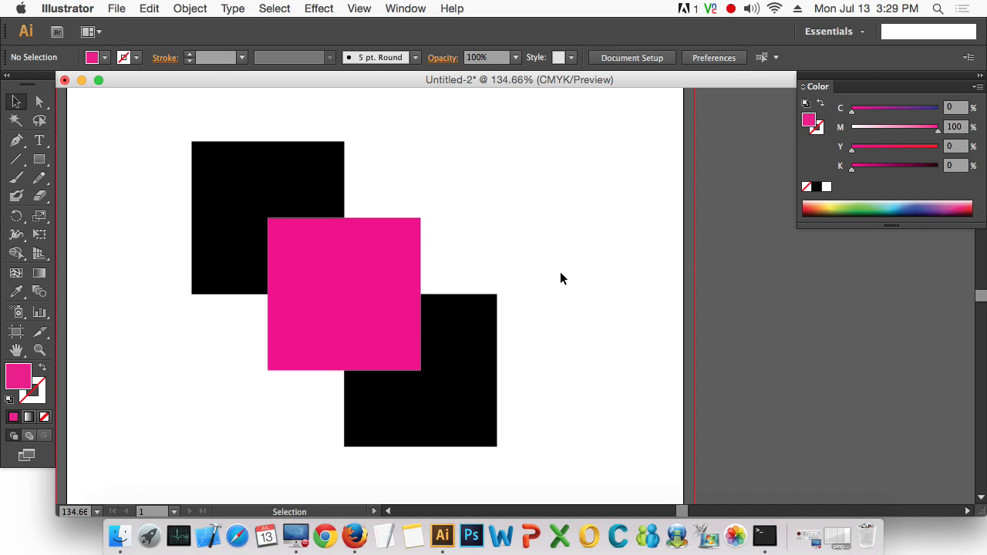
Step: Cut the two black squares with the magenta square using Divide Objects Below, and deselect the result
left_click(354, 282)
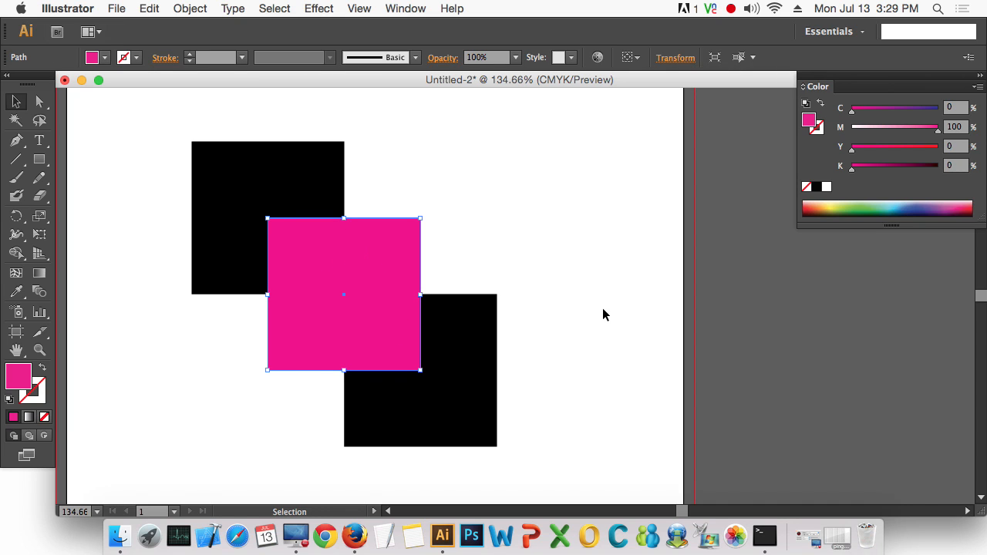
left_click(190, 8)
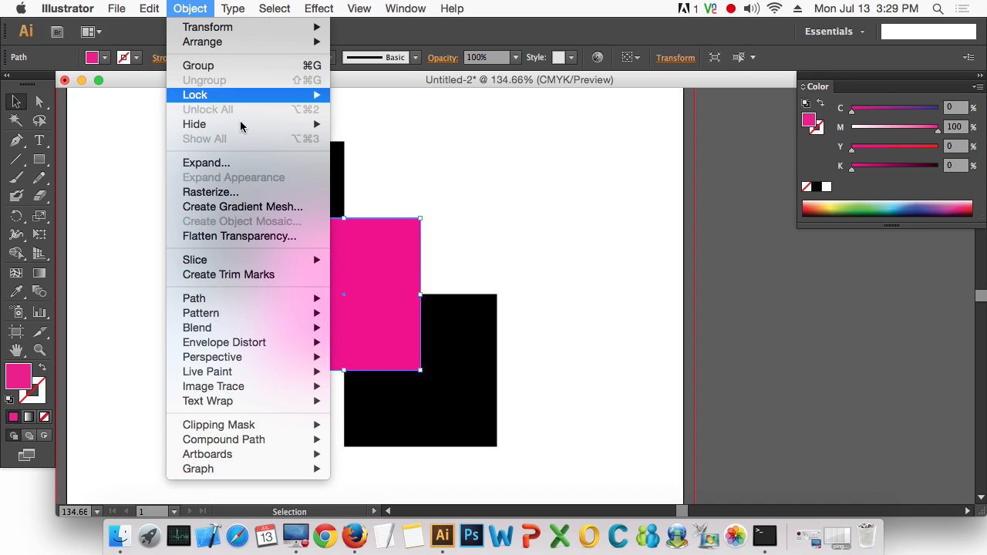
mouse_move(262, 303)
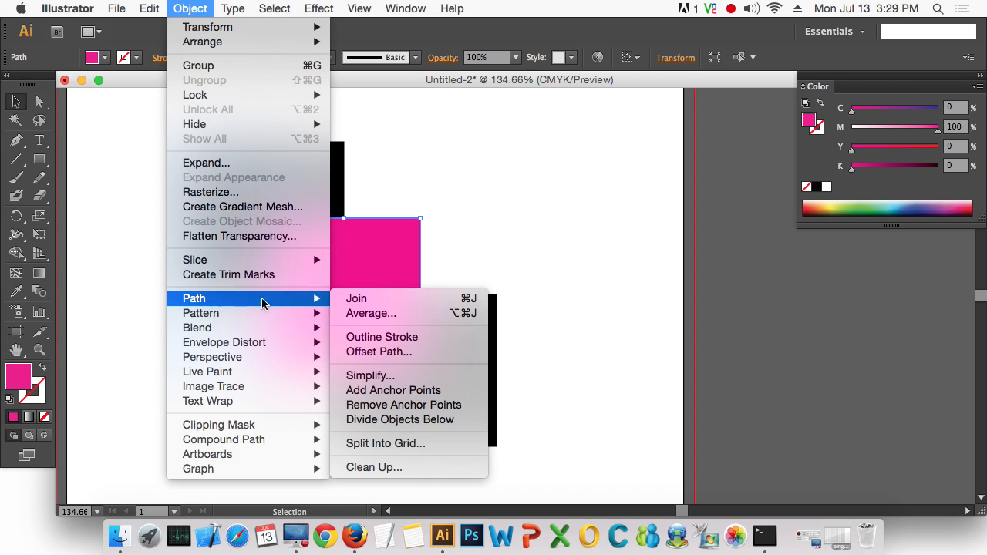
left_click(451, 423)
left_click(622, 308)
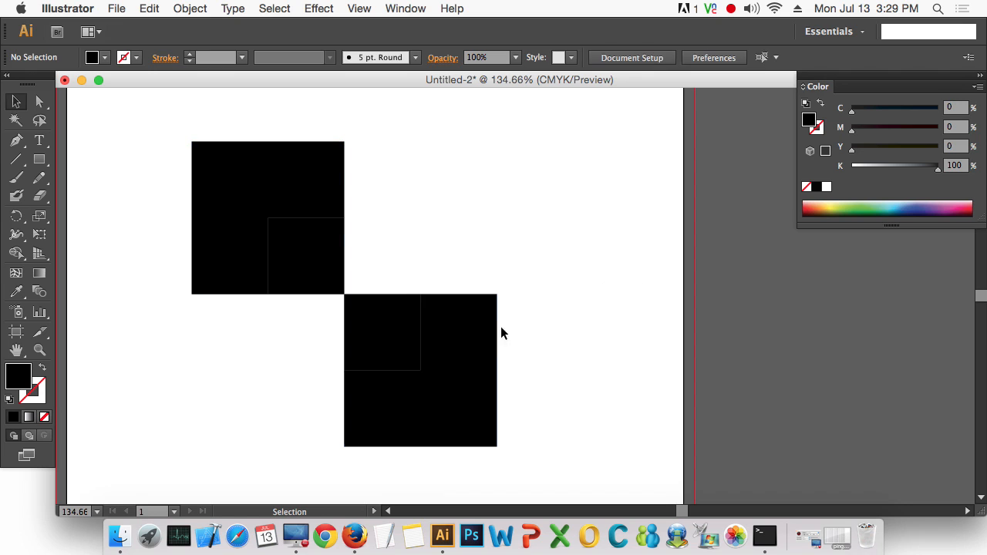
Step: Move the two small cut-out squares away from the black shapes into the empty area beside them, and deselect
left_click(393, 319)
left_click_drag(386, 337, 641, 225)
left_click_drag(324, 267, 594, 322)
left_click(584, 341)
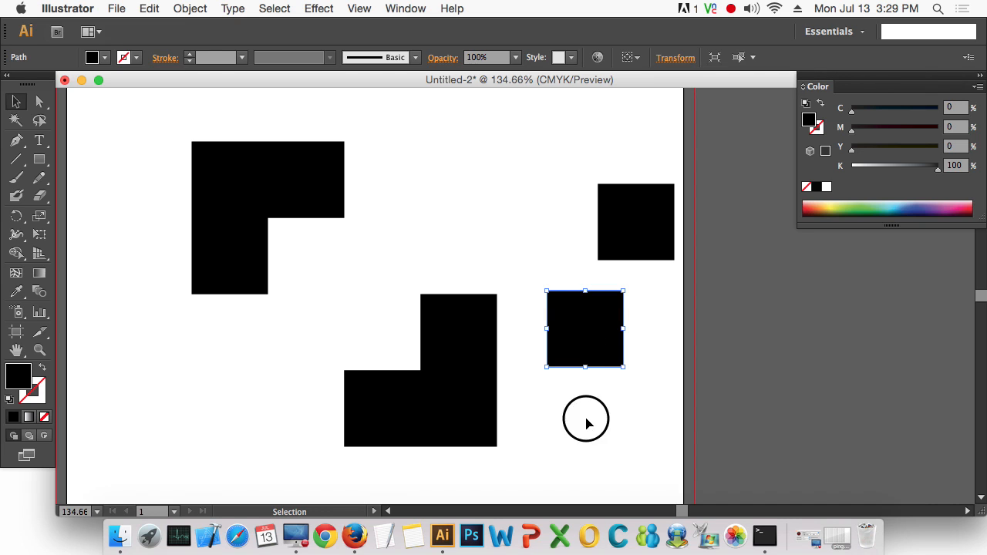
left_click(586, 421)
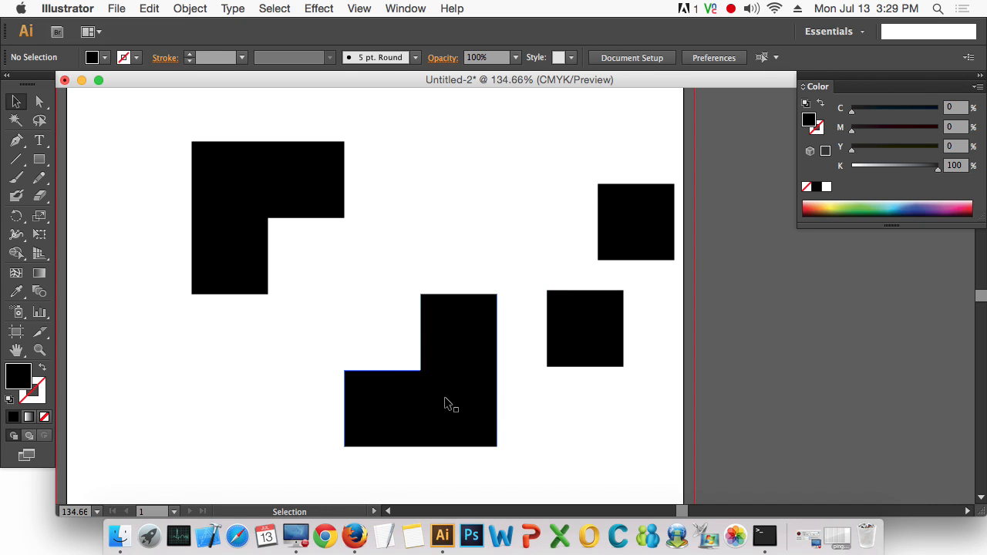
Step: Move the lower L-shaped piece against the upper one to enclose a square gap, and undo the move
left_click_drag(445, 404, 369, 325)
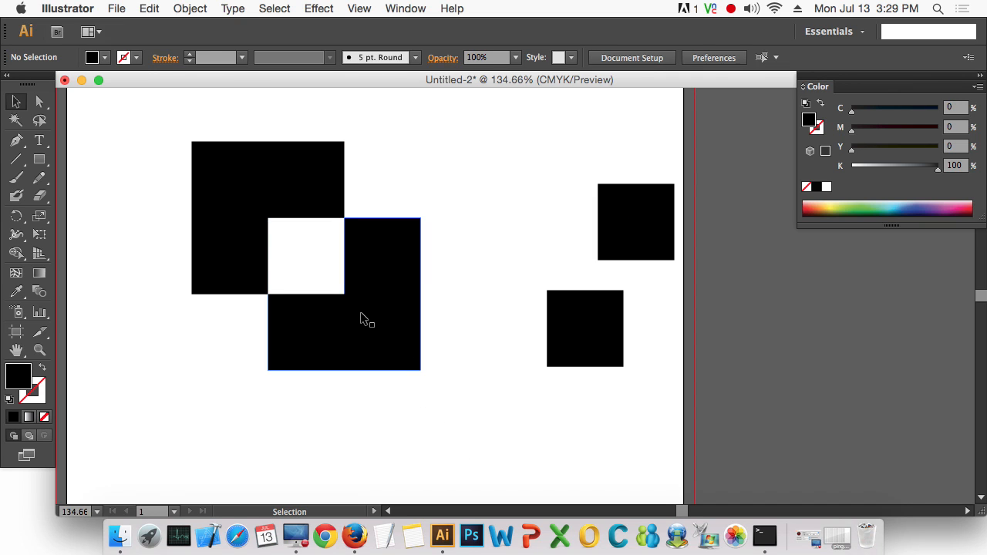
key("a")
key("super+z")
left_click(605, 427)
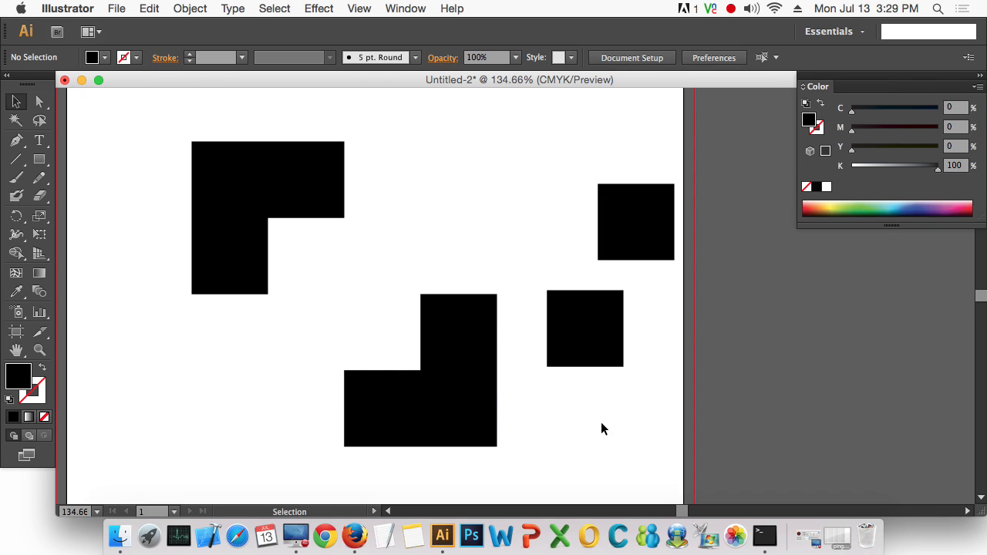
Step: Undo the moves of the small cut-out squares until they are back in the black squares, and deselect
key("alt")
key("super+z")
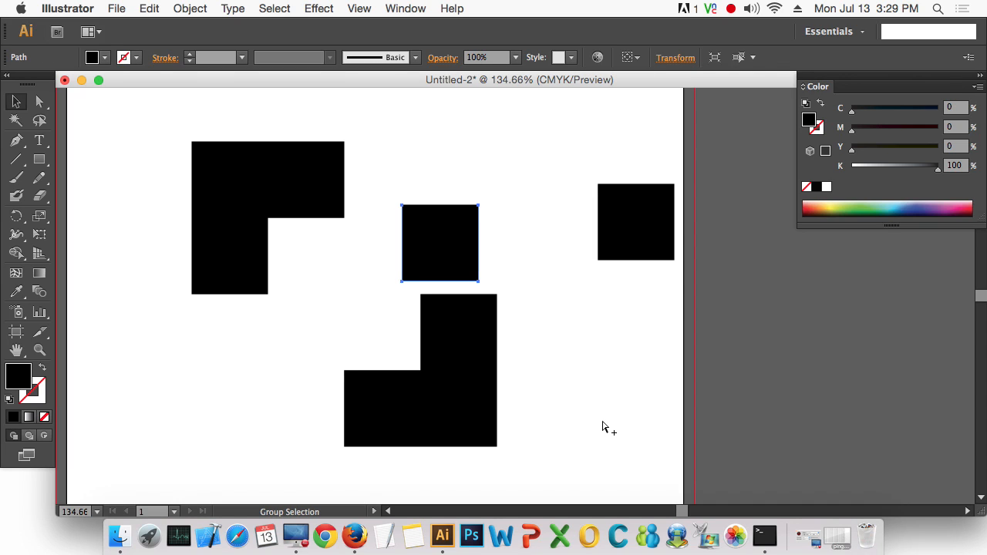
key("super+z")
key("super+z")
left_click(602, 425)
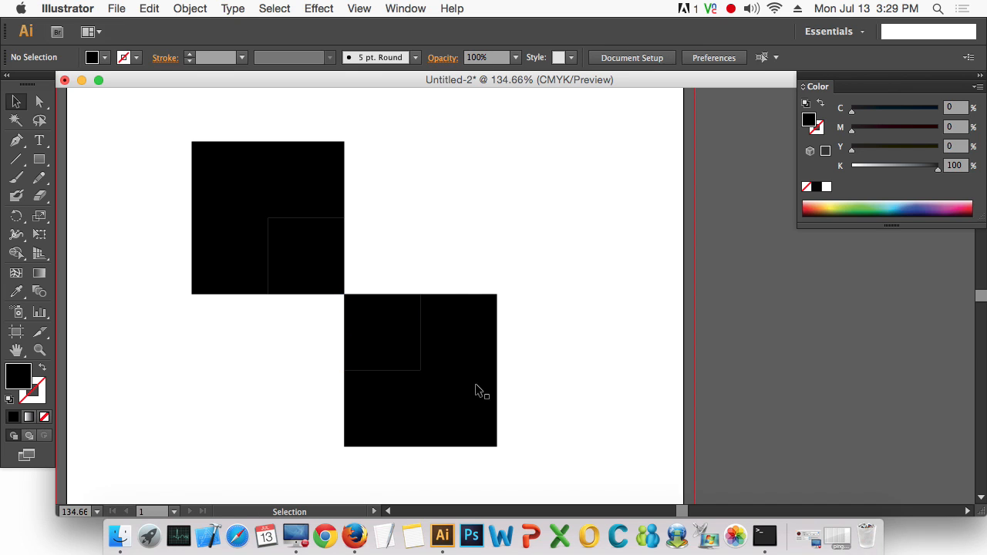
Step: Fill the small cut-out piece in the upper-left square with grey at K 34
left_click(315, 236)
left_click(897, 167)
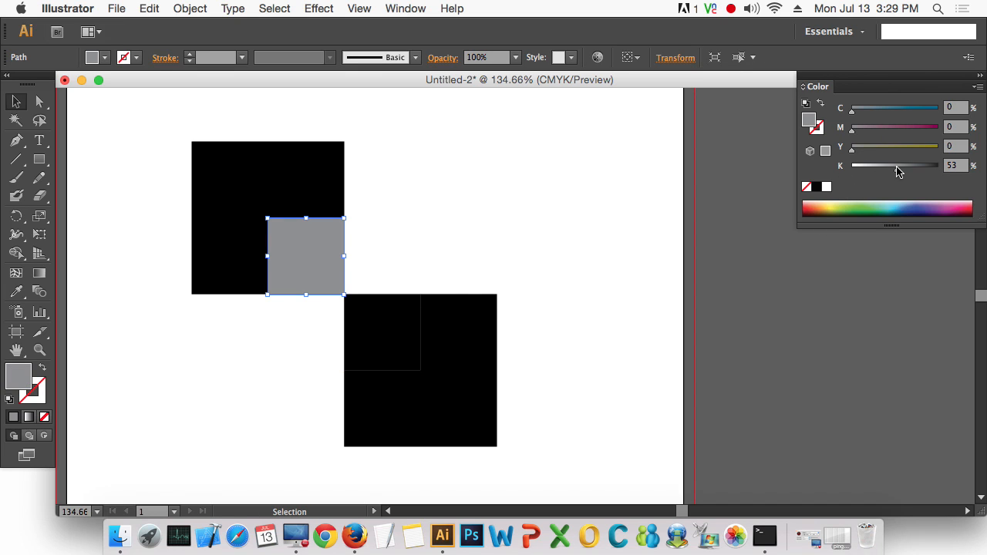
mouse_move(887, 168)
left_mouse_down()
mouse_move(846, 171)
mouse_move(877, 165)
left_mouse_up()
Step: Fill the small cut-out piece in the lower-right square with yellow, using Y 100 and K 0
left_click(399, 335)
left_click(885, 167)
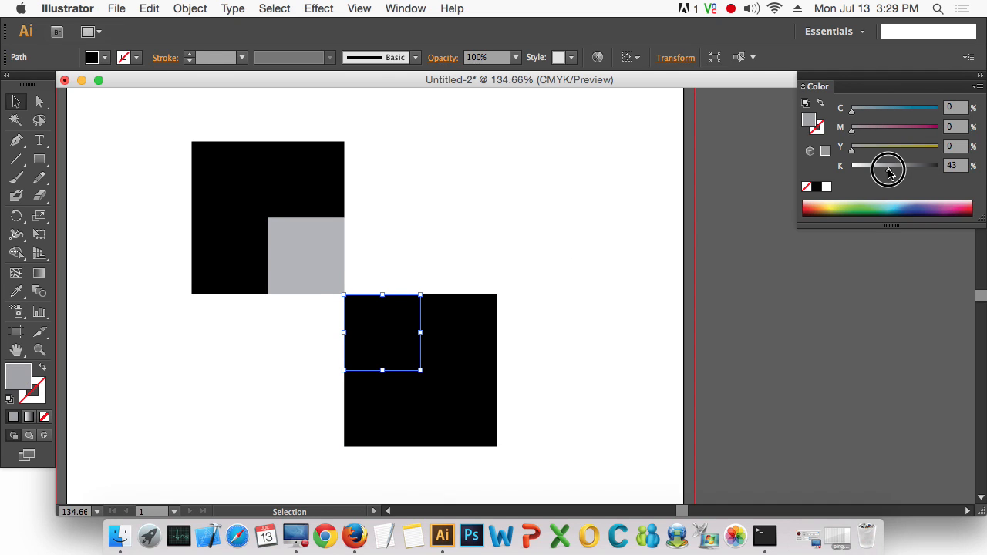
left_click_drag(910, 146, 938, 147)
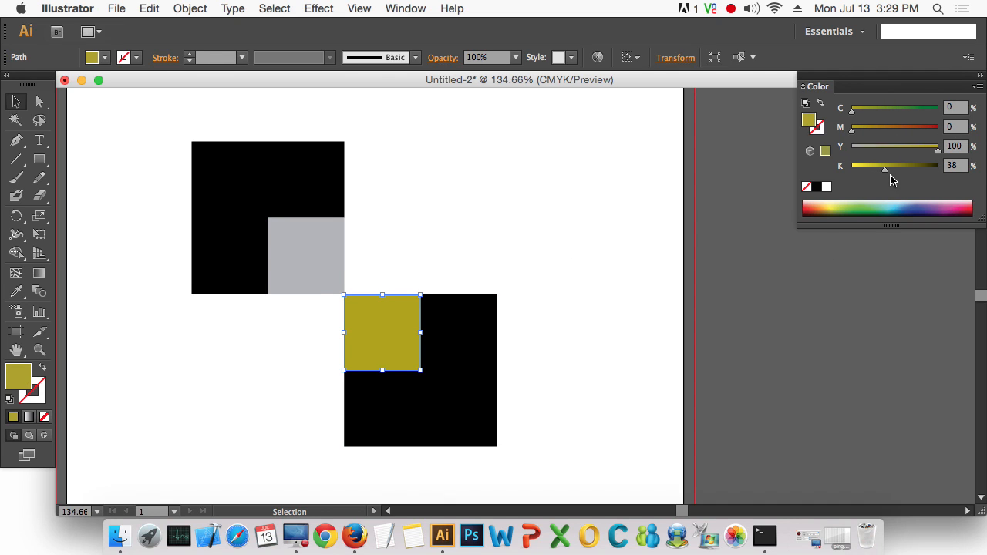
left_click_drag(885, 168, 836, 176)
Step: Fill the small cut-out piece in the upper-left square with magenta, using M 100 and K 0, and deselect it
left_click(337, 247)
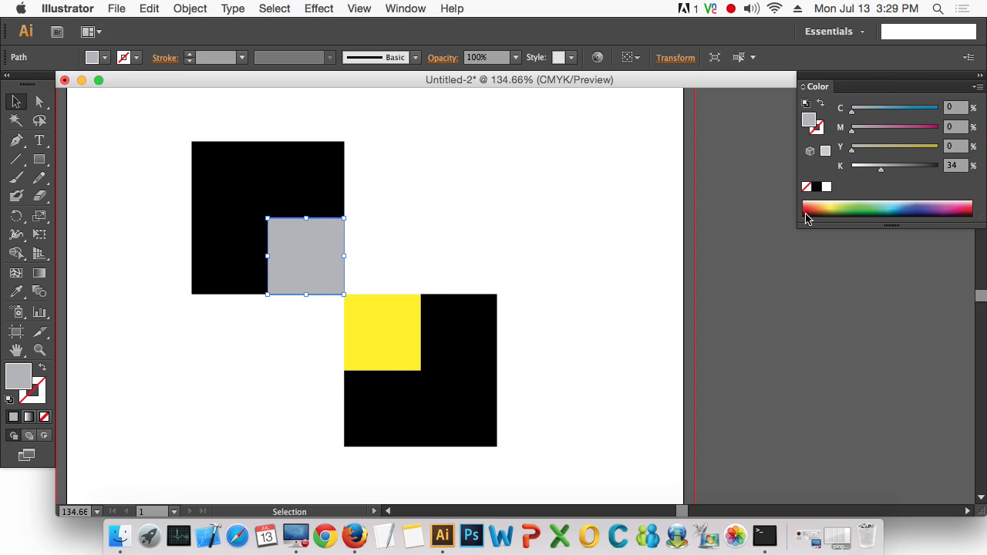
left_click_drag(926, 129, 971, 146)
left_click_drag(881, 168, 838, 172)
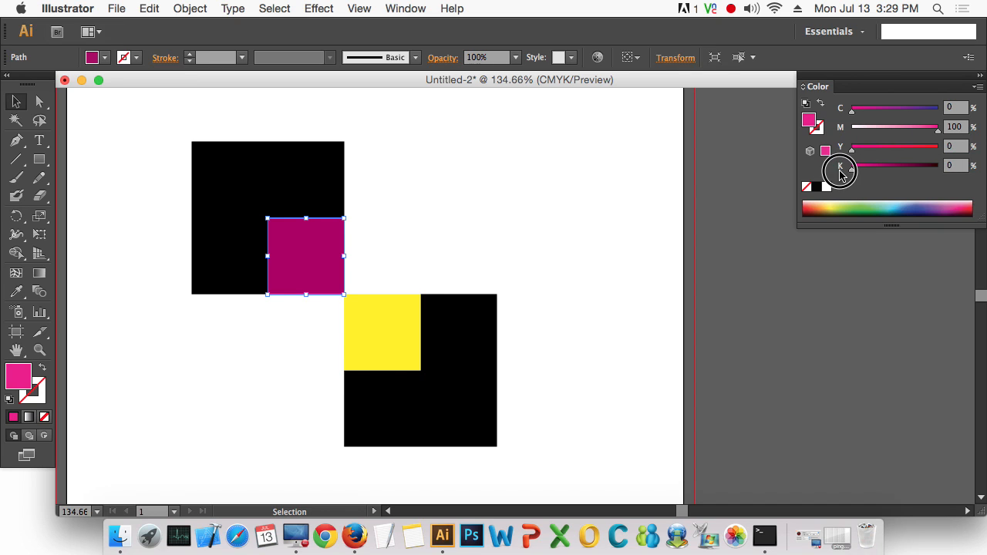
left_click(703, 358)
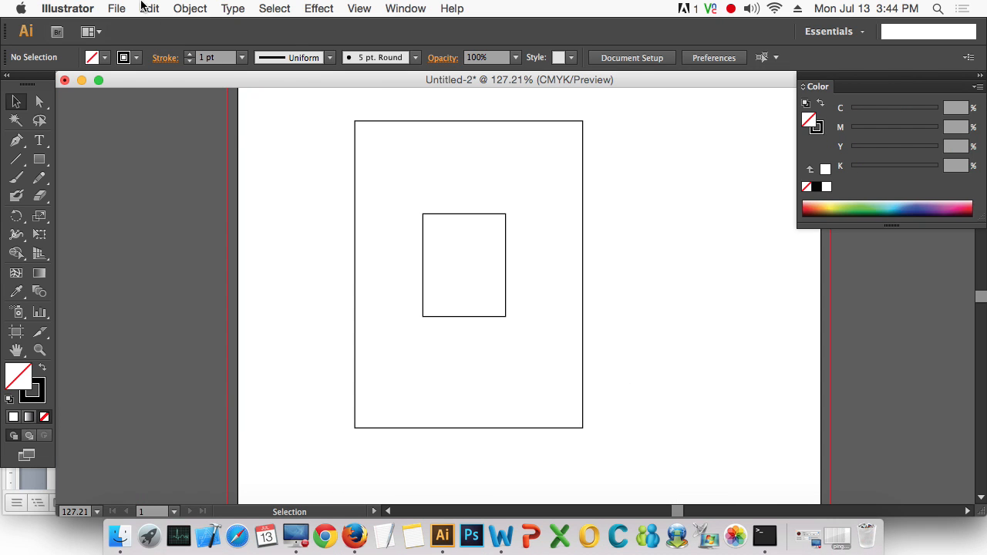
Step: Place url6.psd as a linked image over the rectangles, try moving it together with the small rectangle, and undo the move
left_click(116, 8)
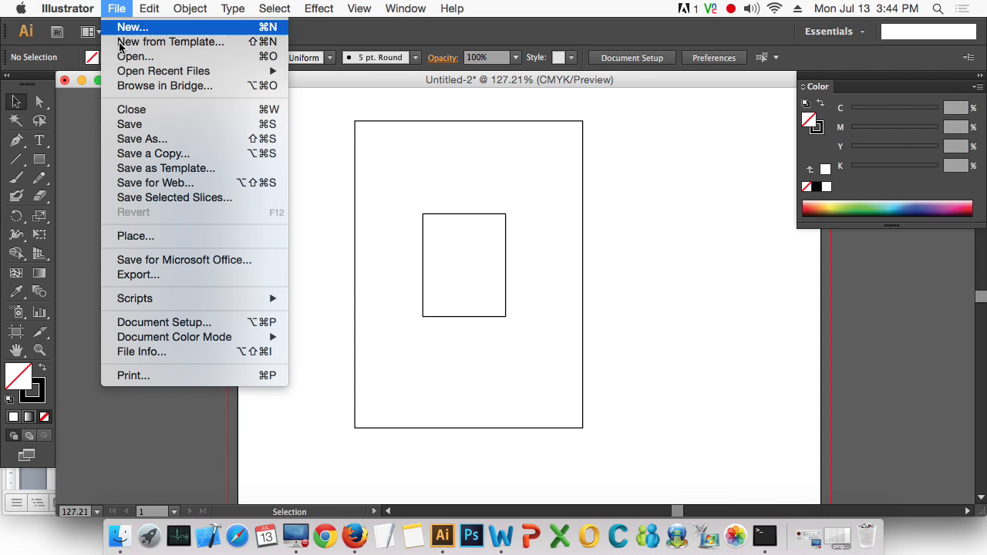
left_click(160, 241)
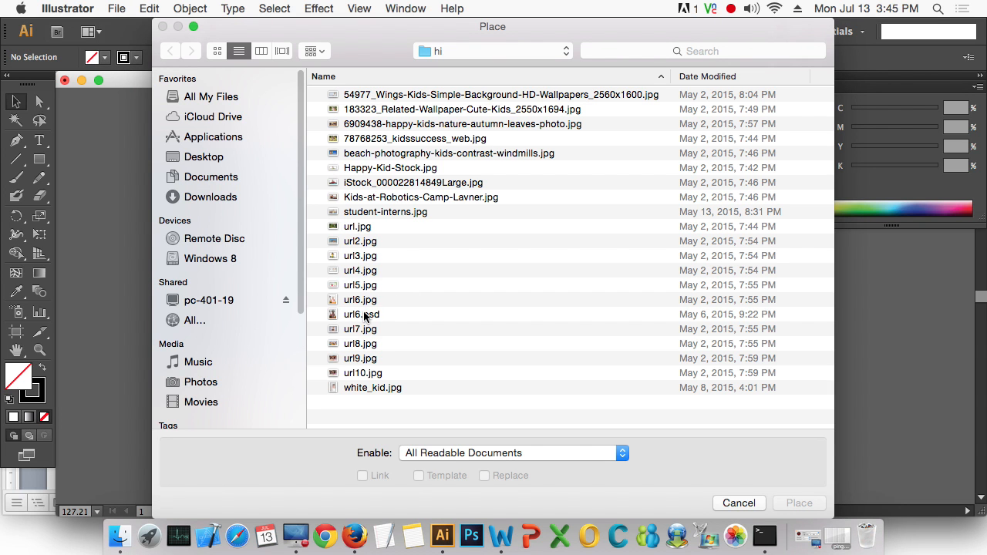
left_click(365, 316)
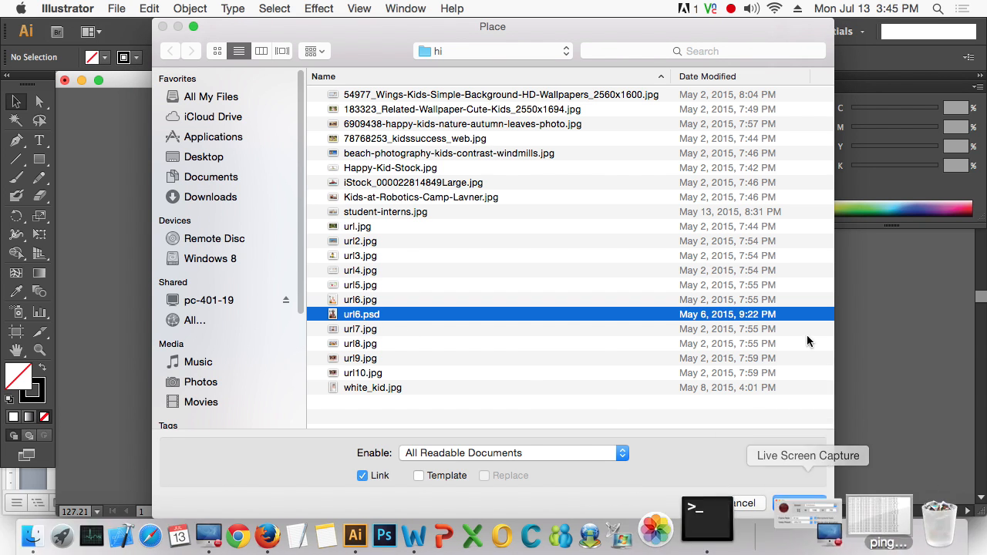
left_click(799, 503)
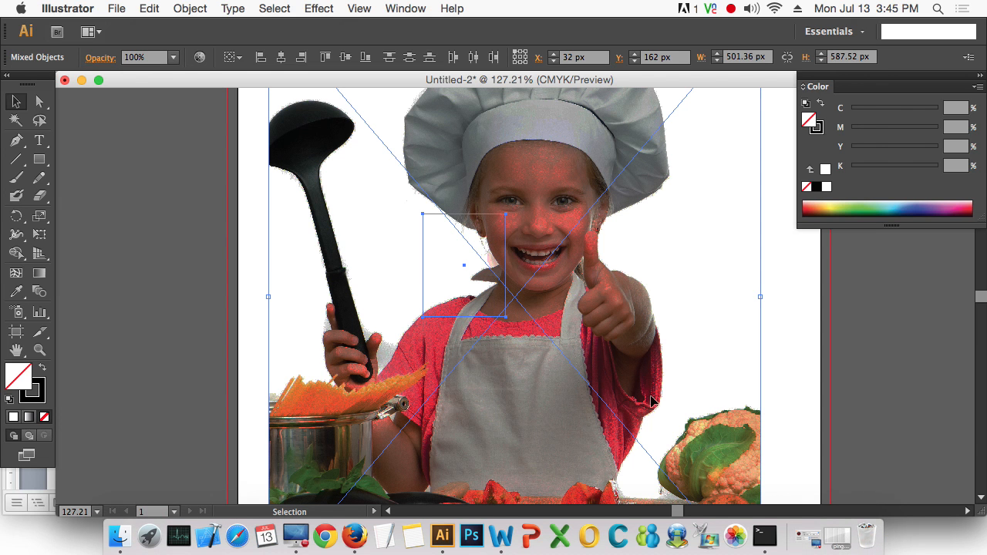
left_click_drag(620, 223, 579, 300)
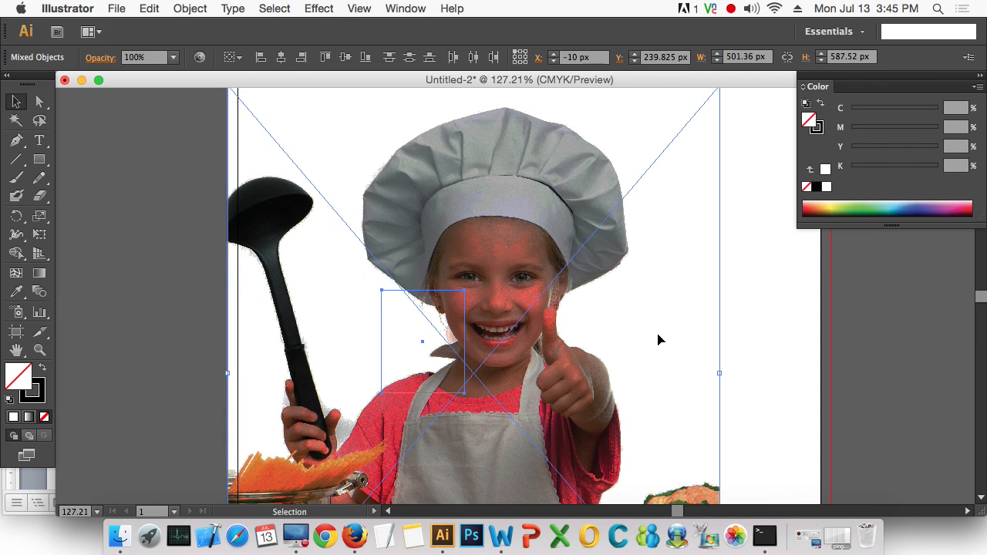
key("super+z")
left_click(783, 330)
left_click(661, 277)
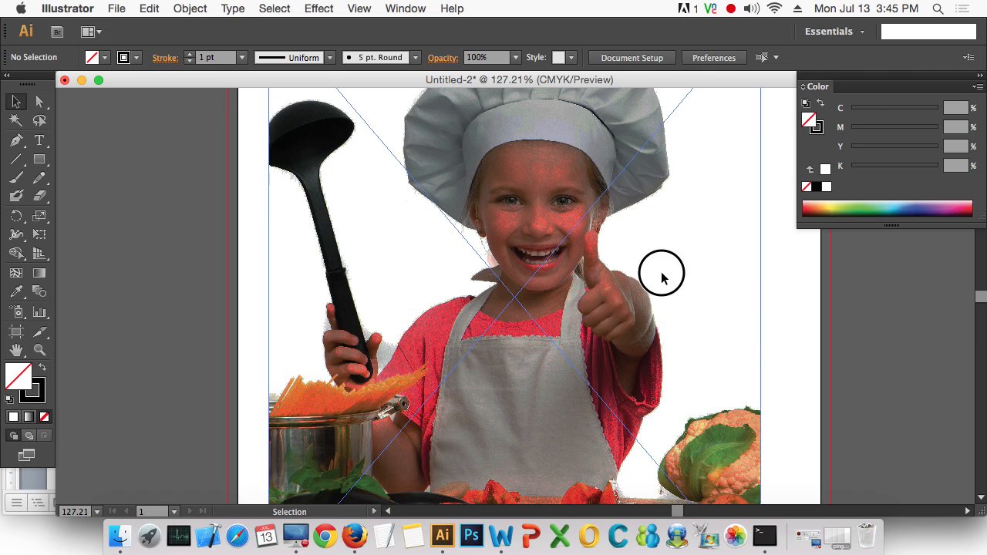
Step: Move the placed url6.psd image down and to the left, switch to Outline view, and delete the image
left_click_drag(662, 278, 604, 383)
key("super+y")
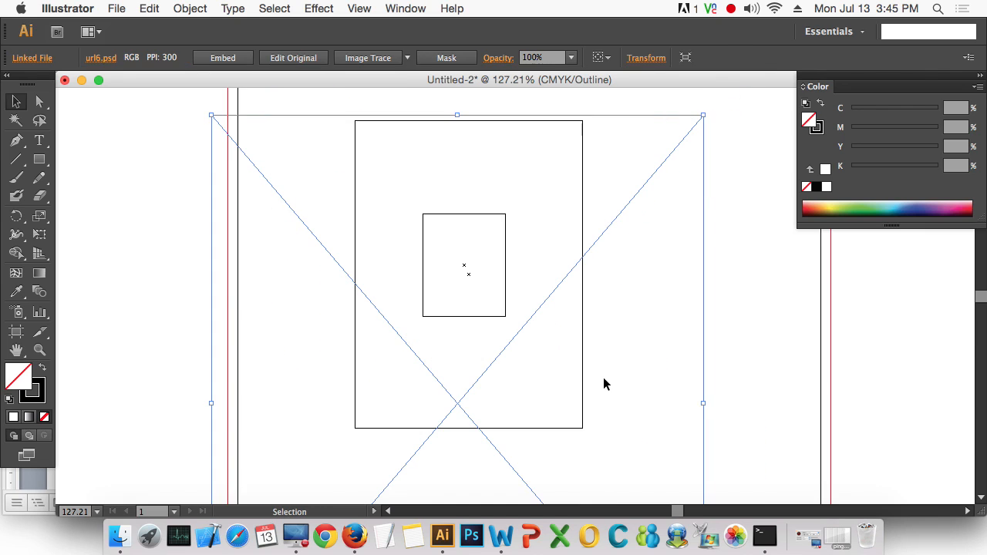
left_click(542, 381, "alt+super")
left_click(543, 381, "alt+super")
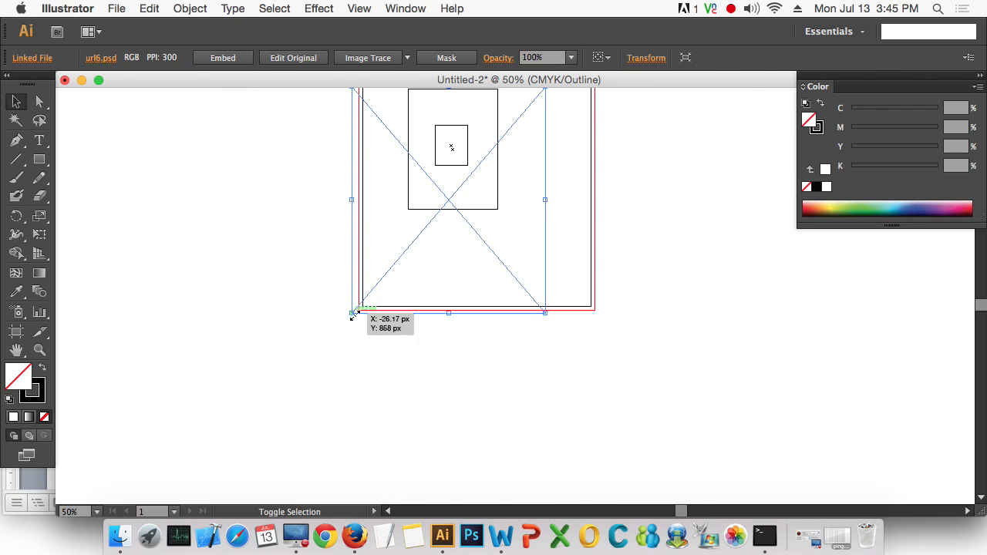
key("Delete")
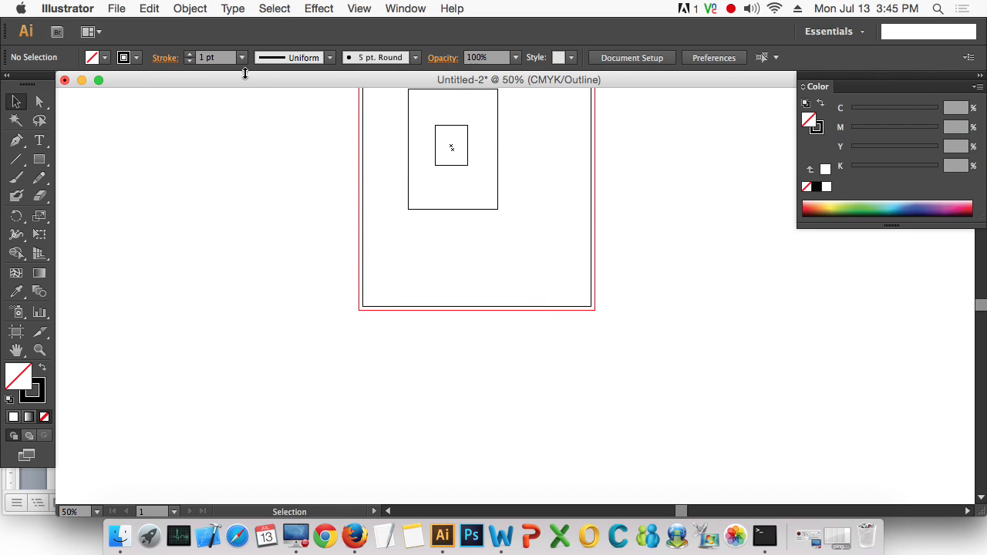
Step: Place white_kid.jpg in the document as a linked image
left_click(117, 8)
left_click(143, 236)
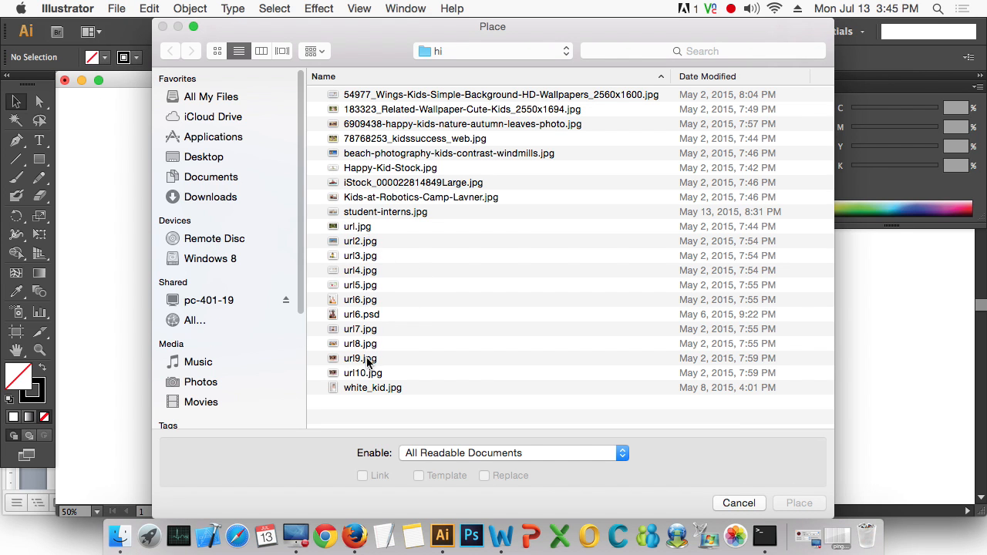
left_click(368, 386)
key("space")
key("space")
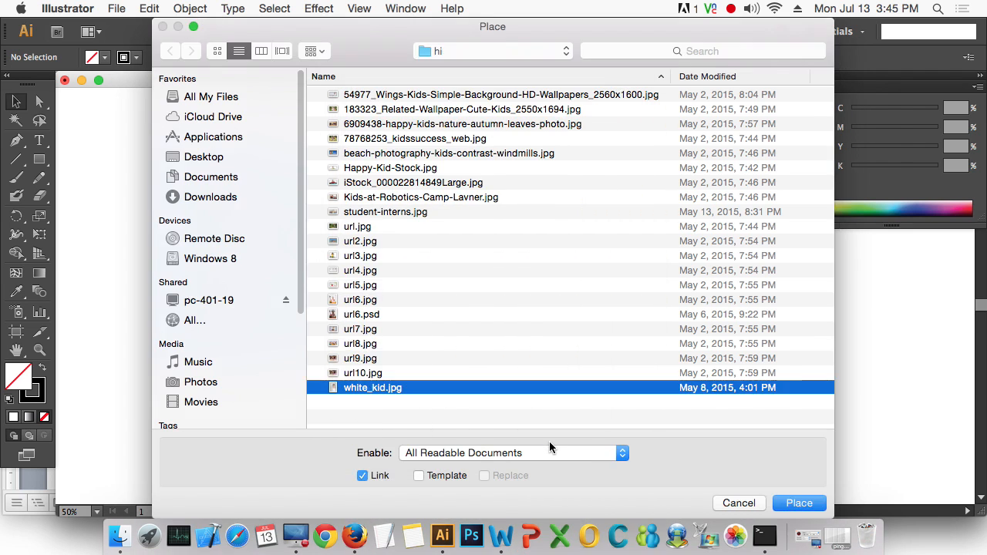
key("Return")
Step: Scale the placed image down proportionally from its lower corners so it covers the small rectangle, and return to Preview mode
left_click_drag(644, 480, 517, 277)
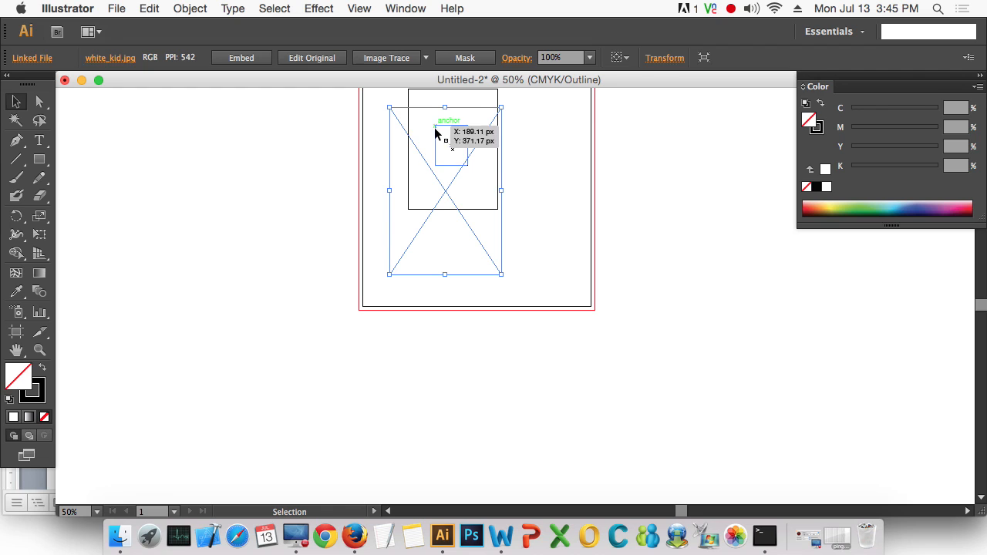
left_click_drag(391, 274, 433, 209)
left_click_drag(502, 209, 481, 185)
key("super+space")
left_click_drag(401, 102, 566, 287)
left_click_drag(636, 282, 633, 326)
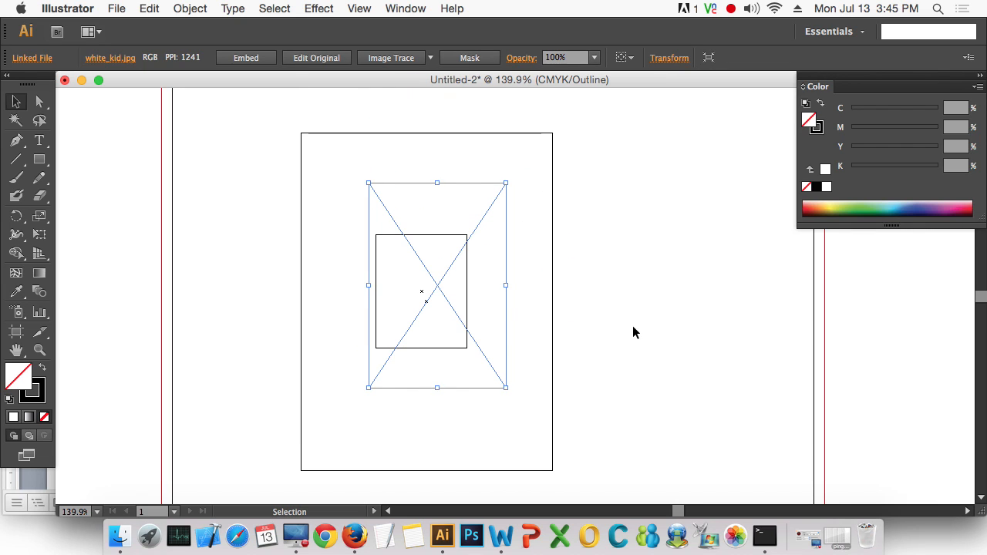
key("super+y")
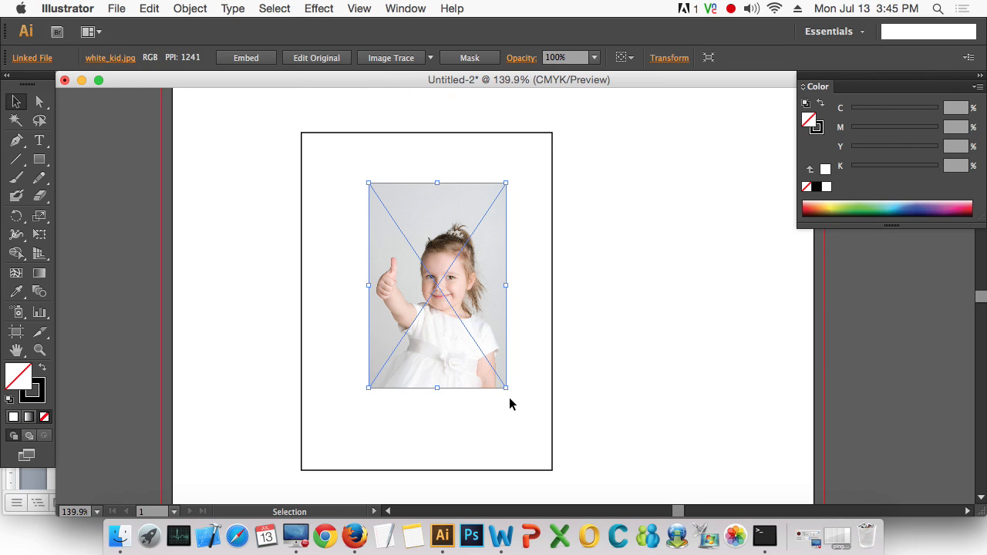
Step: Try scaling the image freely from its lower-right corner without keeping its proportions, undoing each attempt
left_click_drag(506, 388, 552, 313)
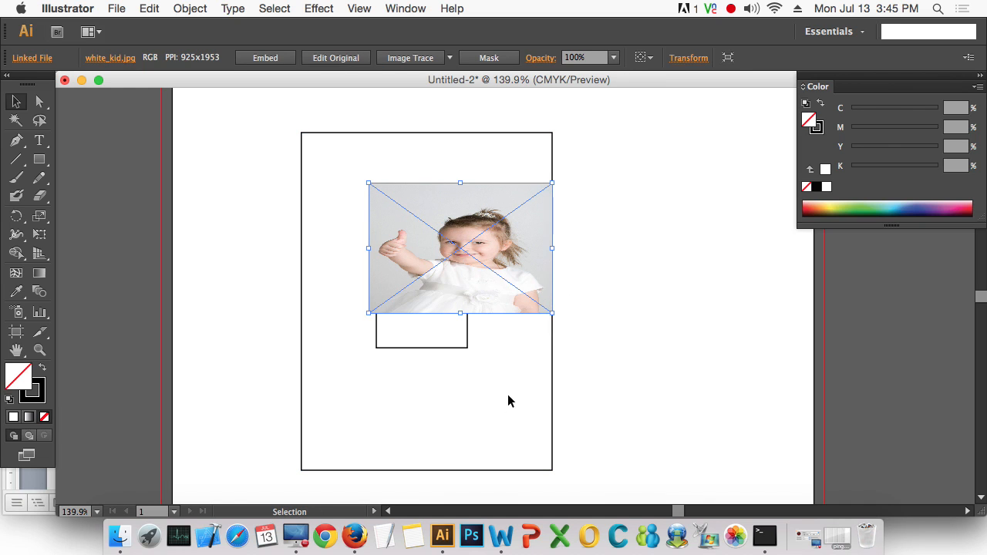
key("super+z")
left_click_drag(507, 388, 419, 404)
key("super+z")
Step: Scale the image down slightly, keeping its proportions, so it still covers the small rectangle, and switch to Outline view
left_click_drag(506, 388, 491, 372)
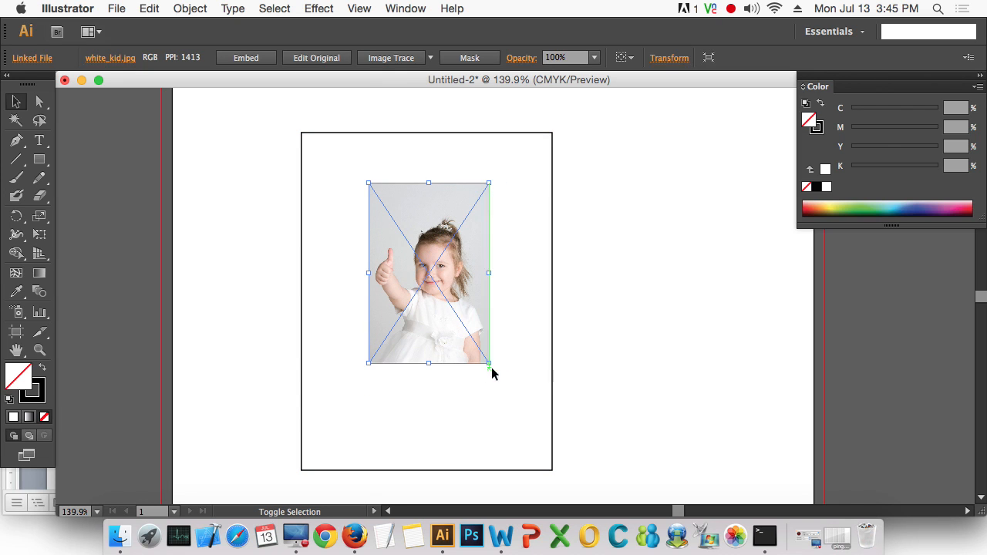
key("super+y")
left_click(508, 363)
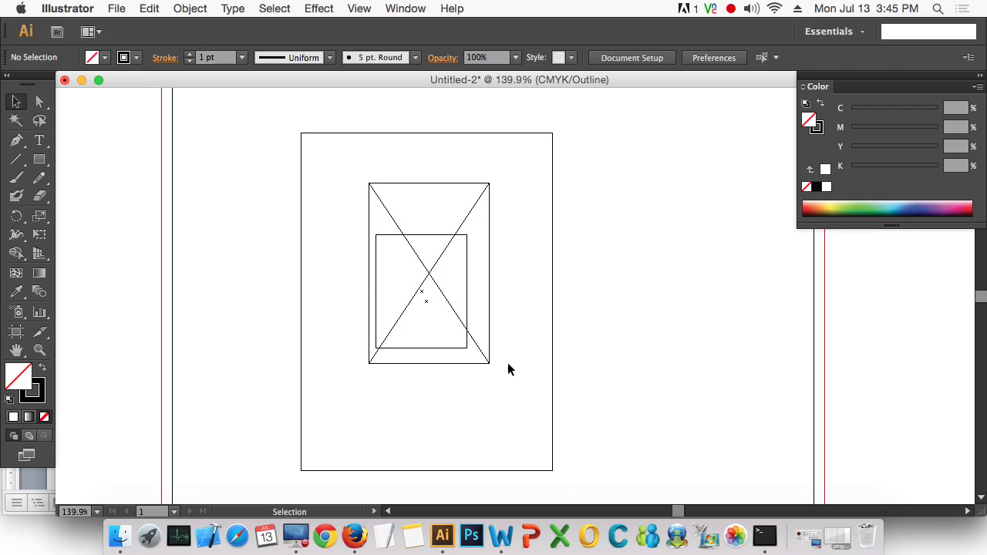
Step: Bring the small rectangle in front of the placed image, return to Preview mode, and deselect it
left_click(461, 346)
key("a")
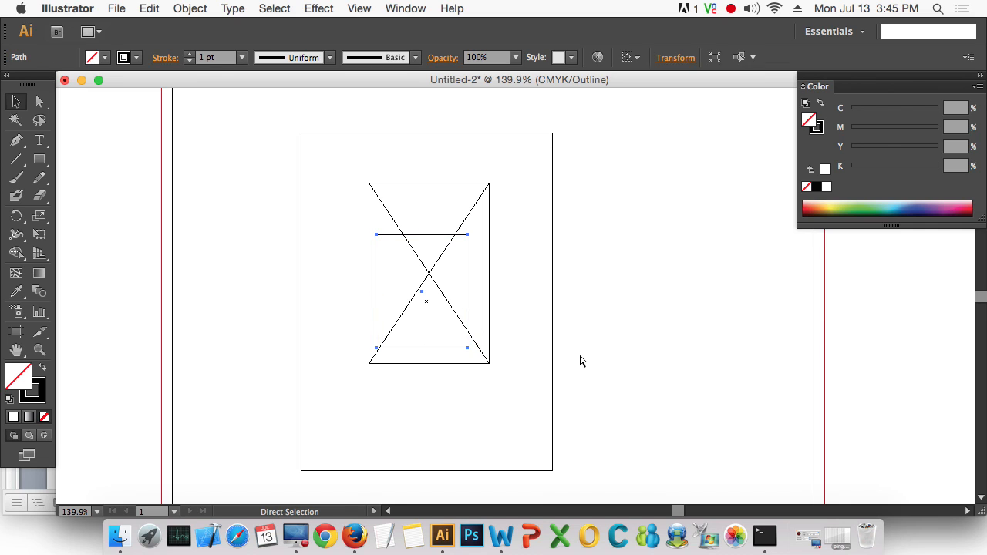
key("super+y")
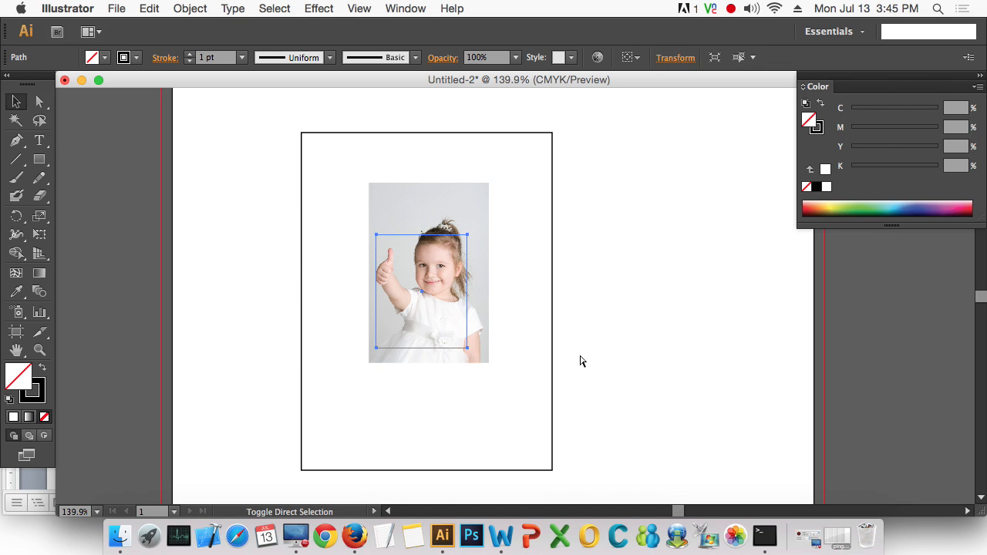
left_click(591, 358)
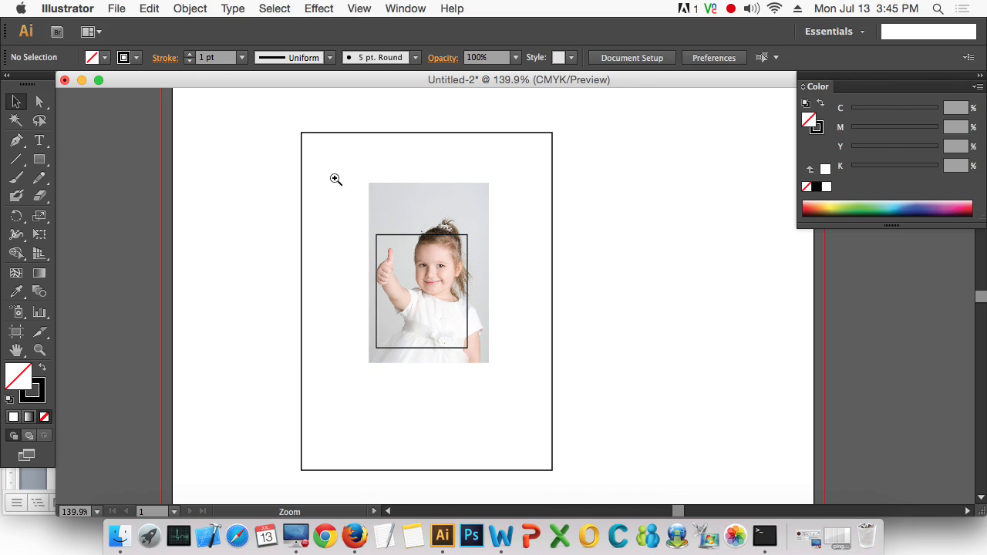
Step: Scale the image down proportionally from its upper-right corner to about 96 by 144 px, just larger than the small rectangle
left_click_drag(330, 162, 609, 420)
left_click(536, 388)
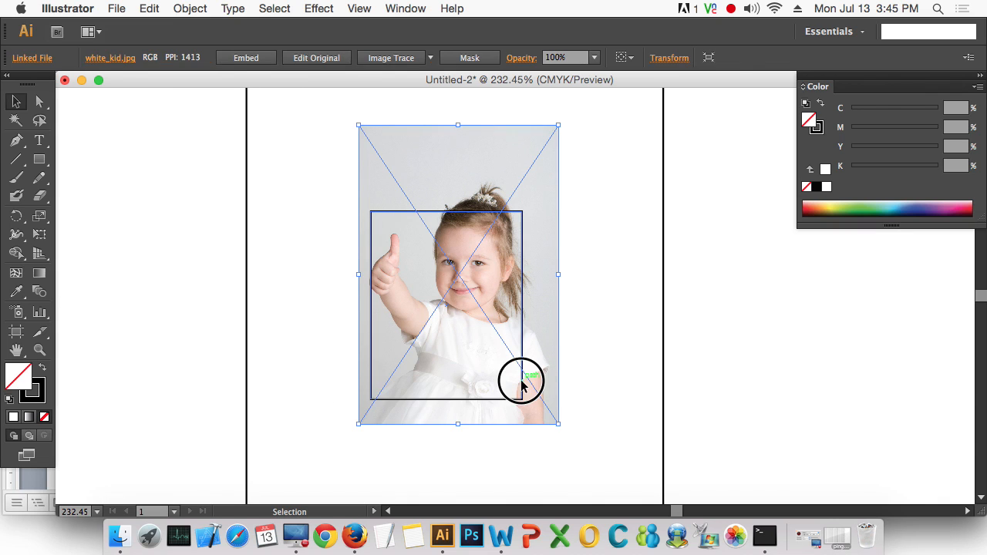
left_click(638, 403)
left_click(421, 301)
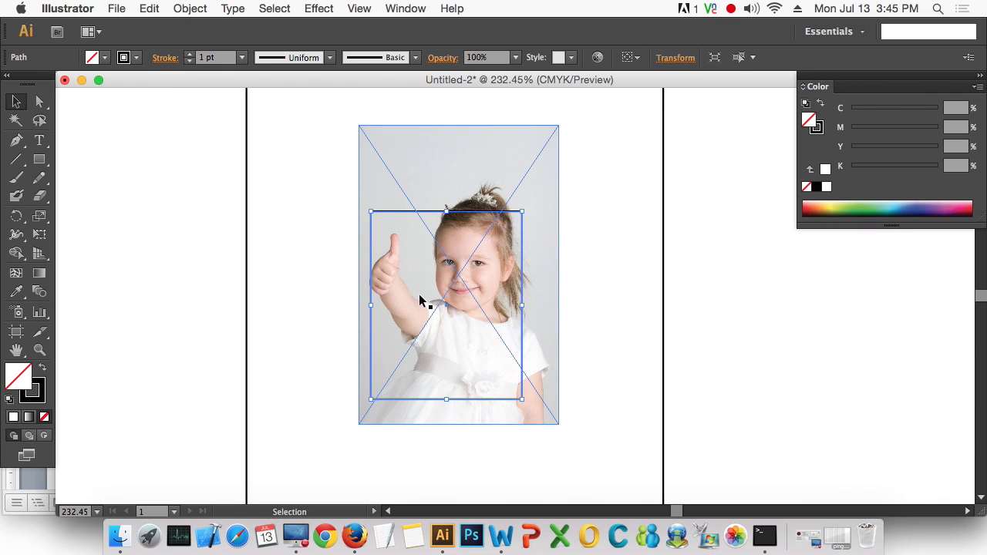
left_click(745, 371)
left_click(552, 346)
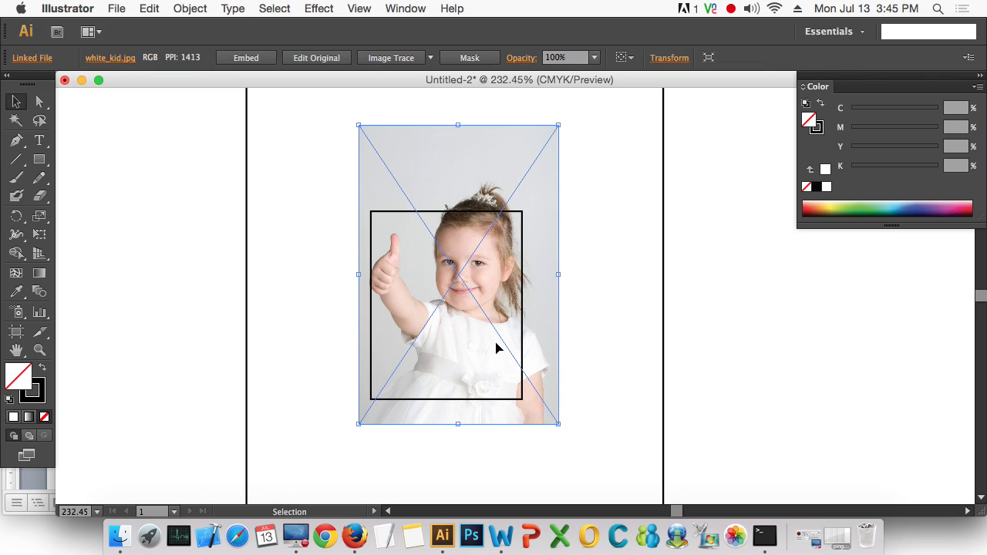
left_click_drag(557, 125, 530, 167)
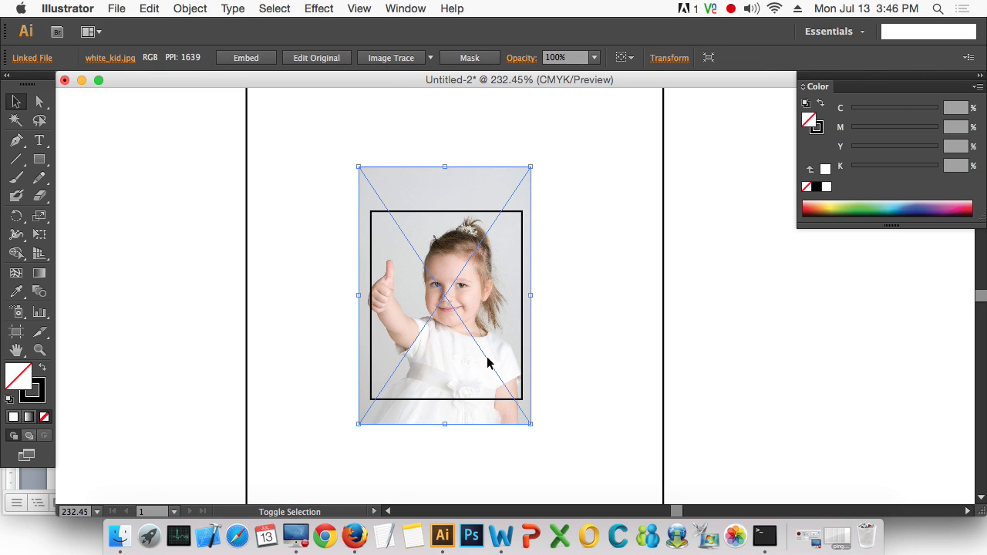
Step: Make a clipping mask that crops the image to the small rectangle, and deselect the result
left_click(501, 399, "shift")
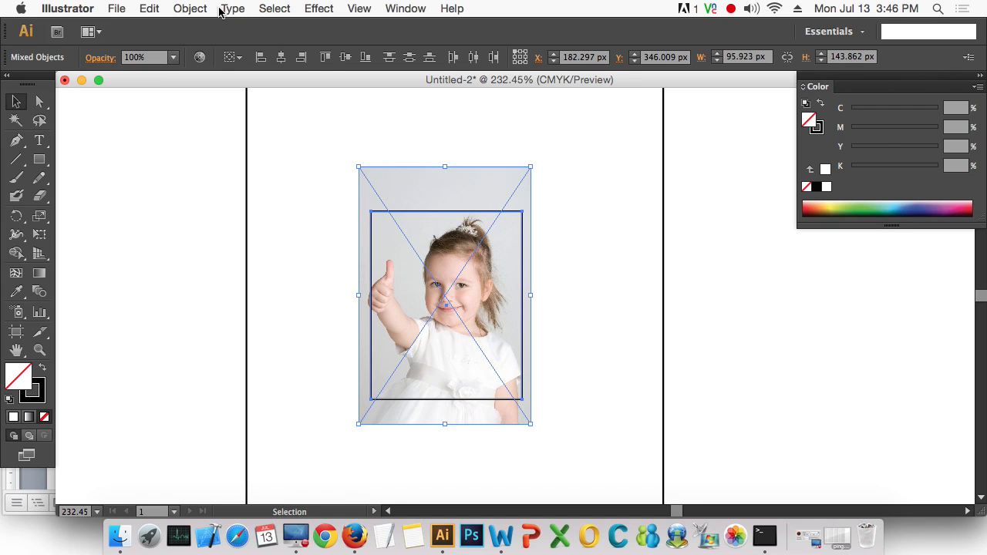
left_click(192, 8)
mouse_move(225, 430)
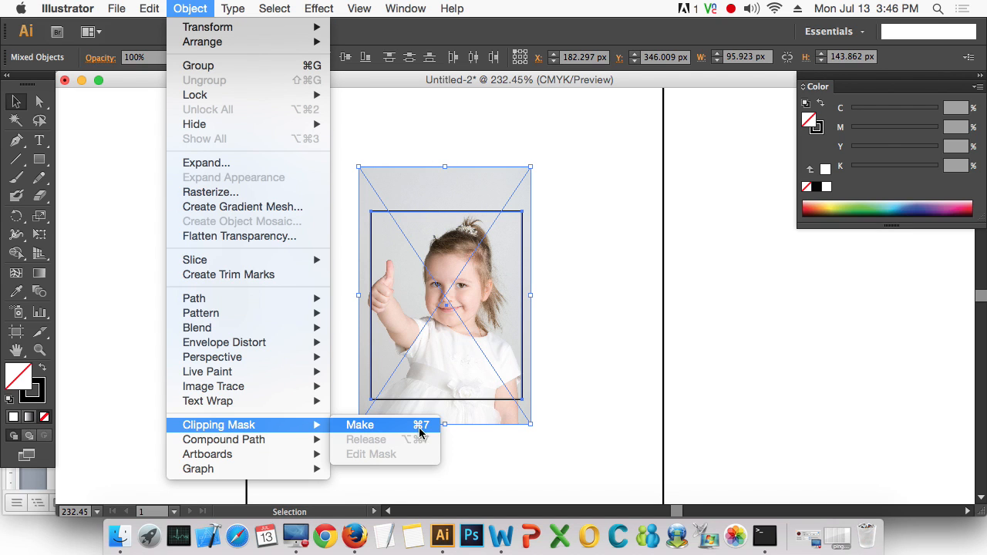
left_click(426, 434)
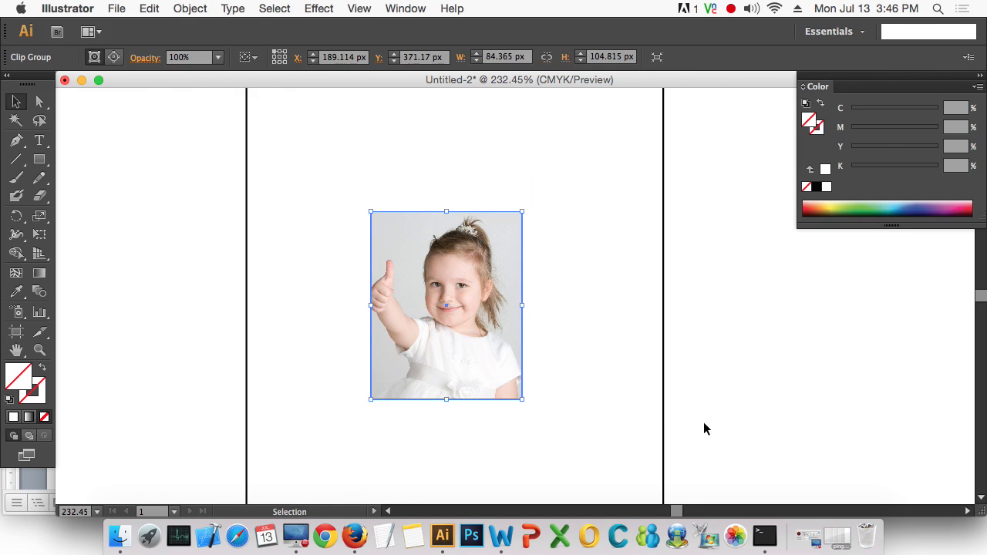
left_click(781, 397)
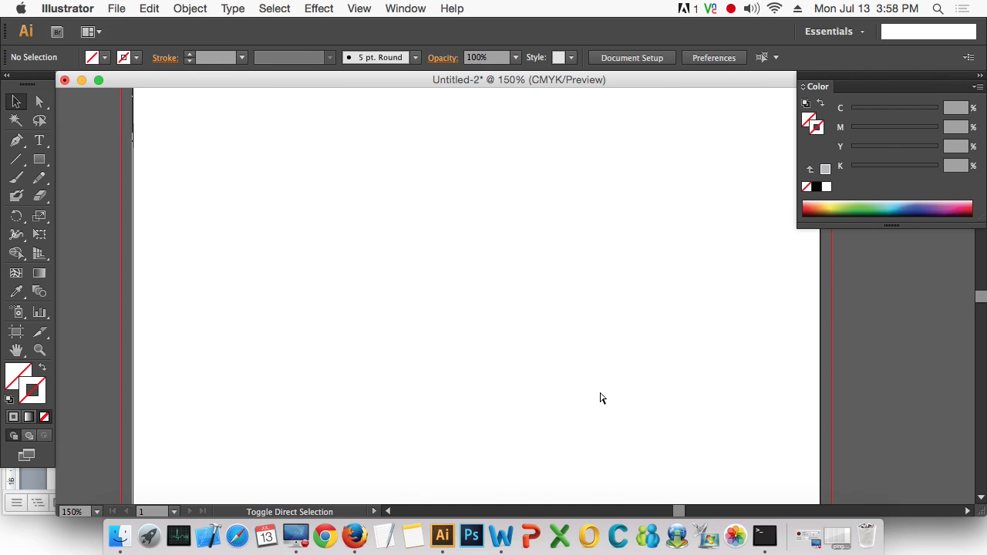
Step: Draw a hexagon in the middle of the artboard with the Polygon tool and give it no fill and a 1 pt black stroke
left_click_drag(39, 160, 133, 220)
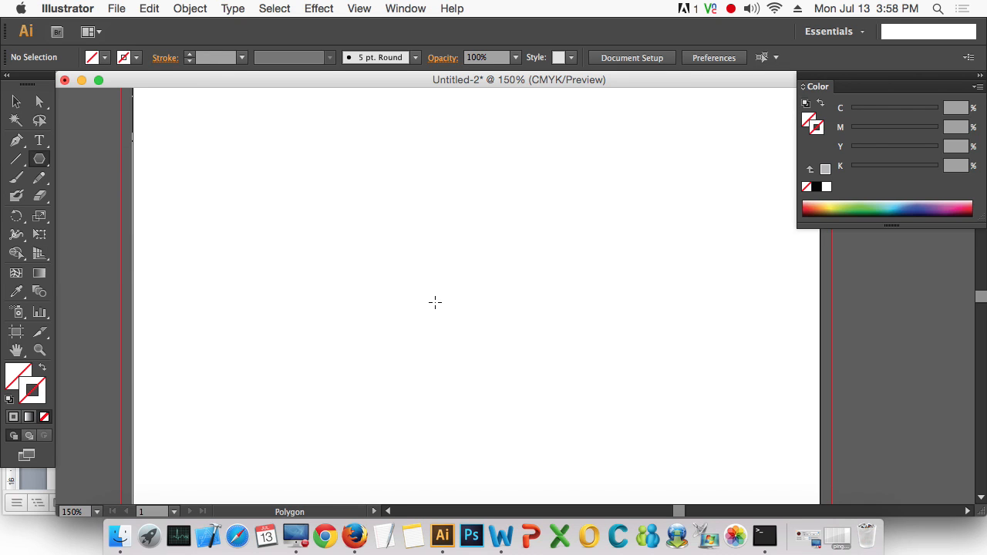
left_click_drag(430, 282, 549, 348)
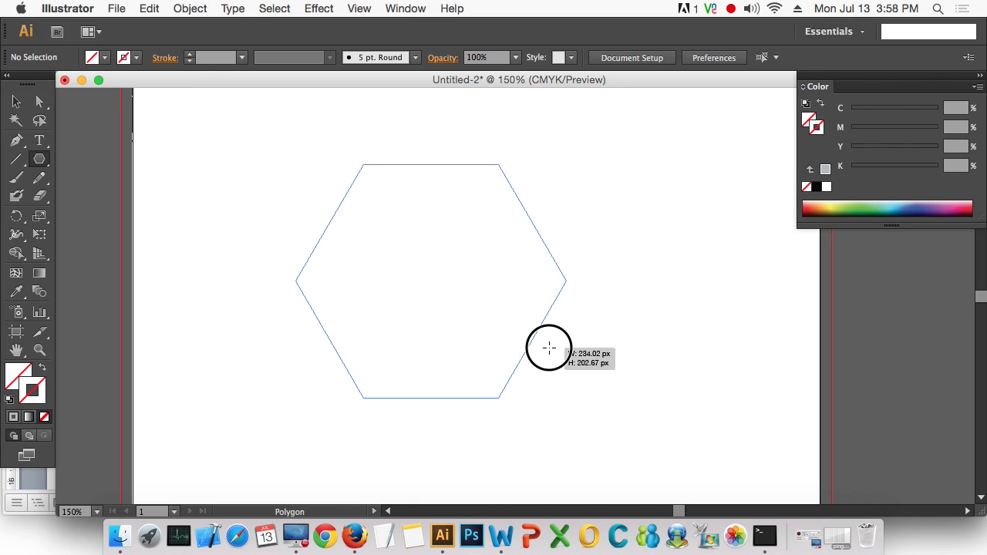
left_click_drag(549, 348, 522, 284)
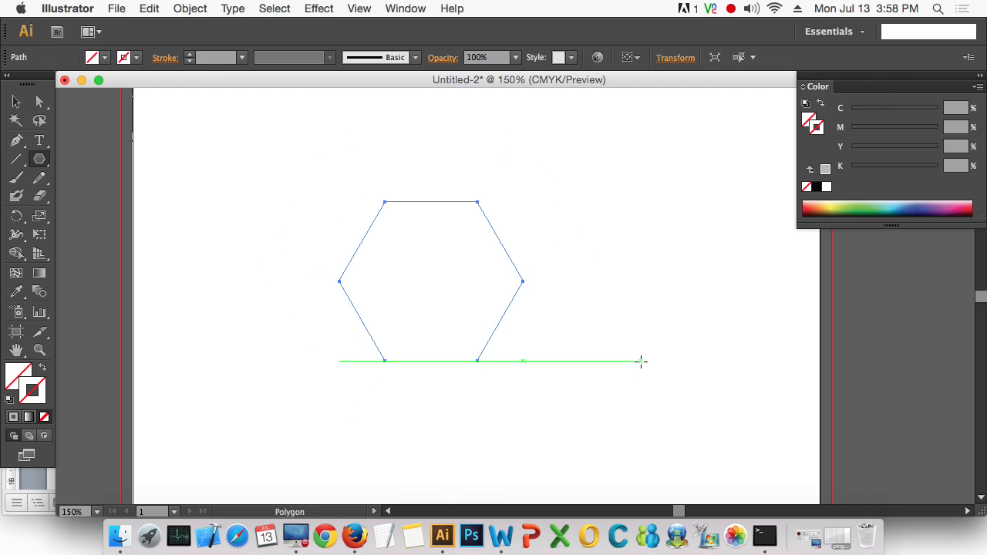
left_click(10, 399)
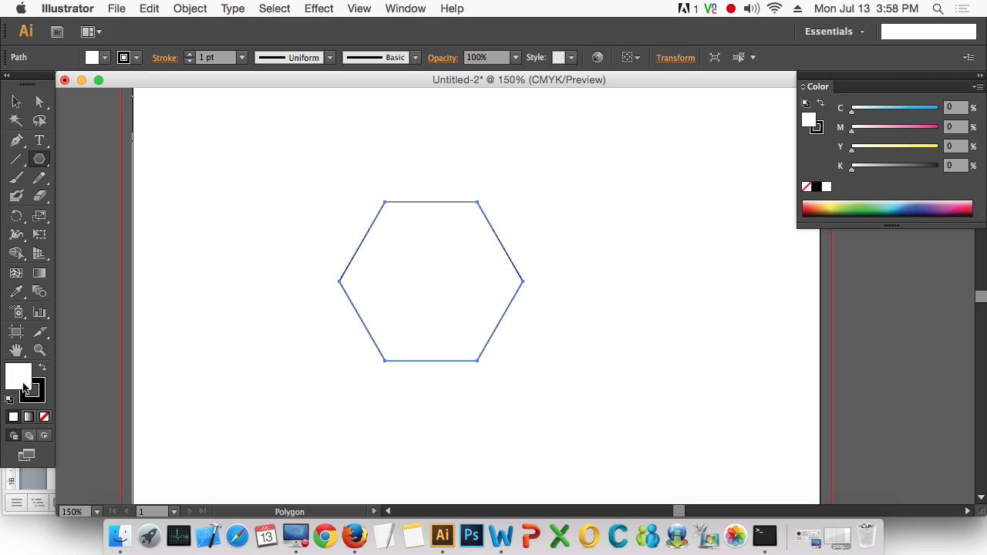
left_click(44, 418)
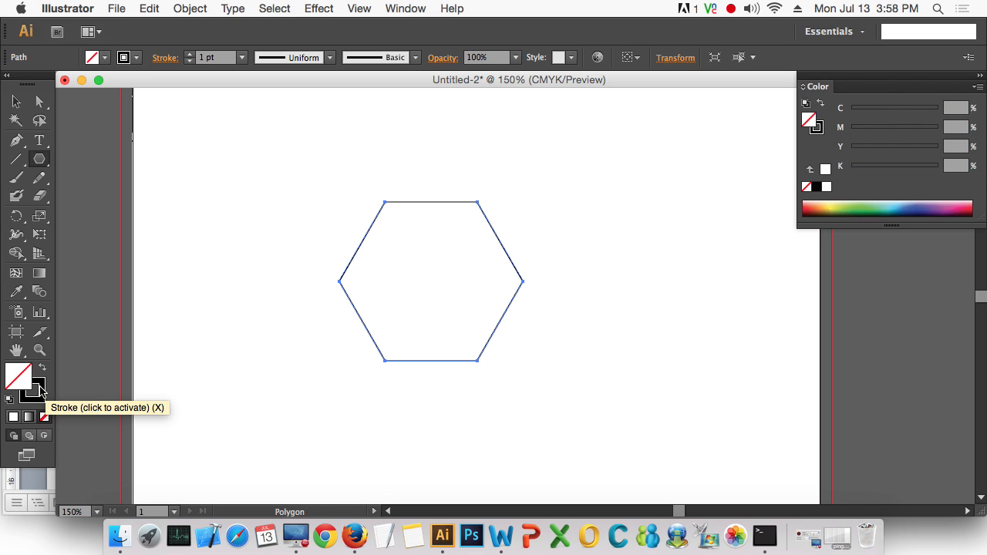
Step: Rotate the hexagon by 90° about its center
left_click(16, 101)
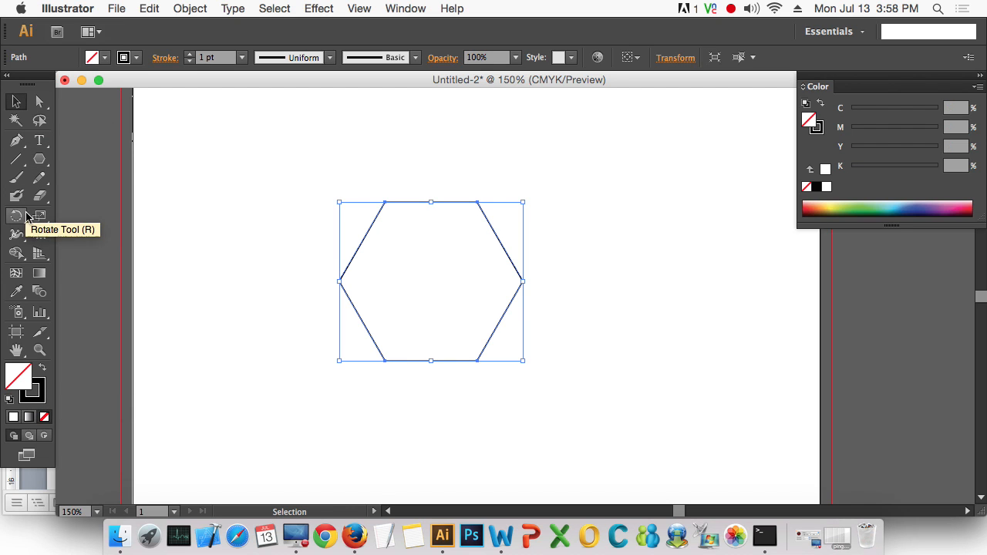
double_click(17, 217)
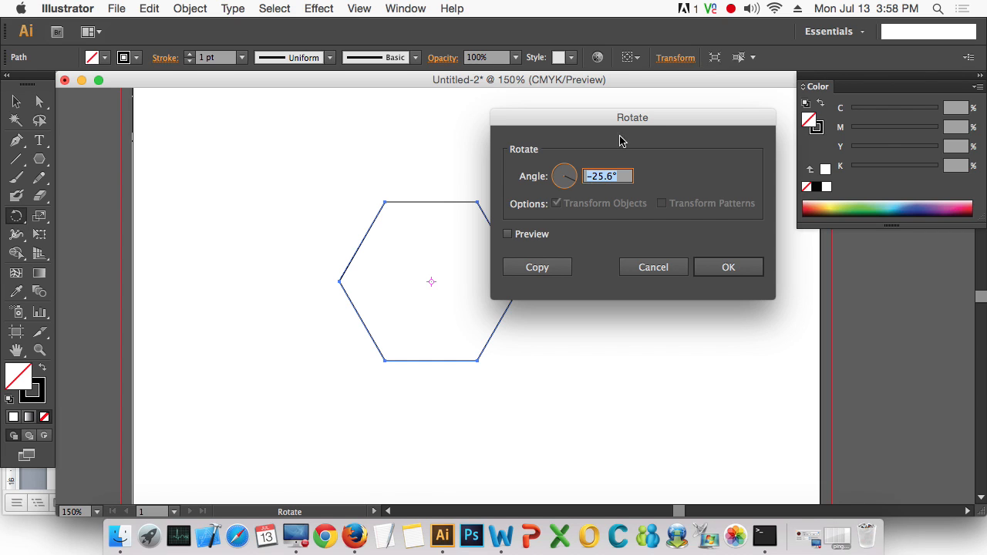
left_click_drag(622, 122, 702, 197)
type("90")
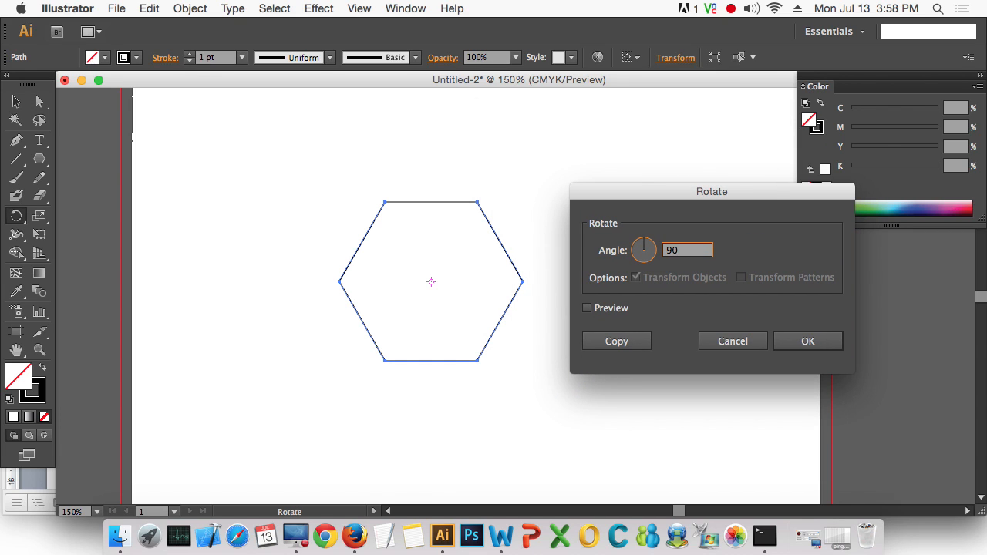
key("Return")
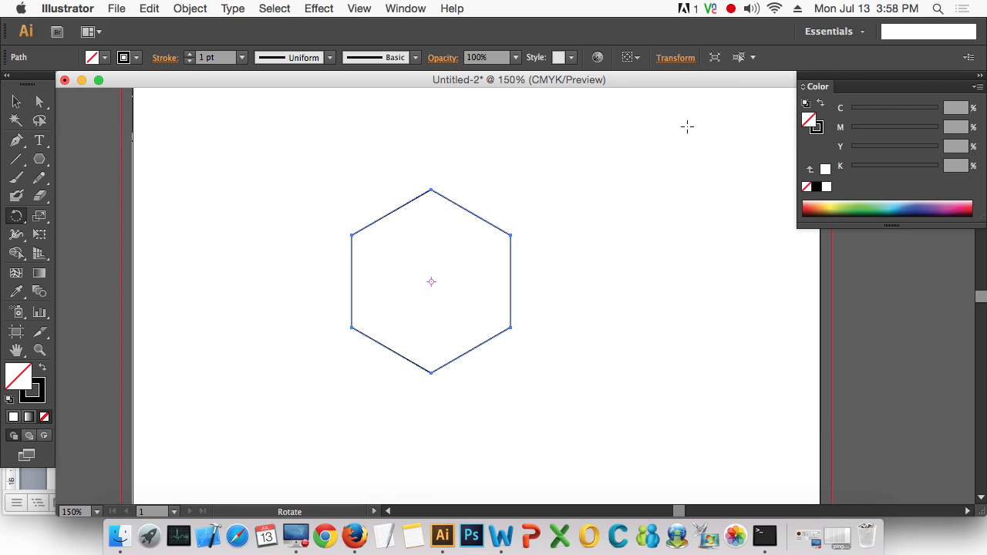
Step: Apply the Round Corners effect with a 10 px radius to the rotated hexagon and deselect it
left_click(16, 102)
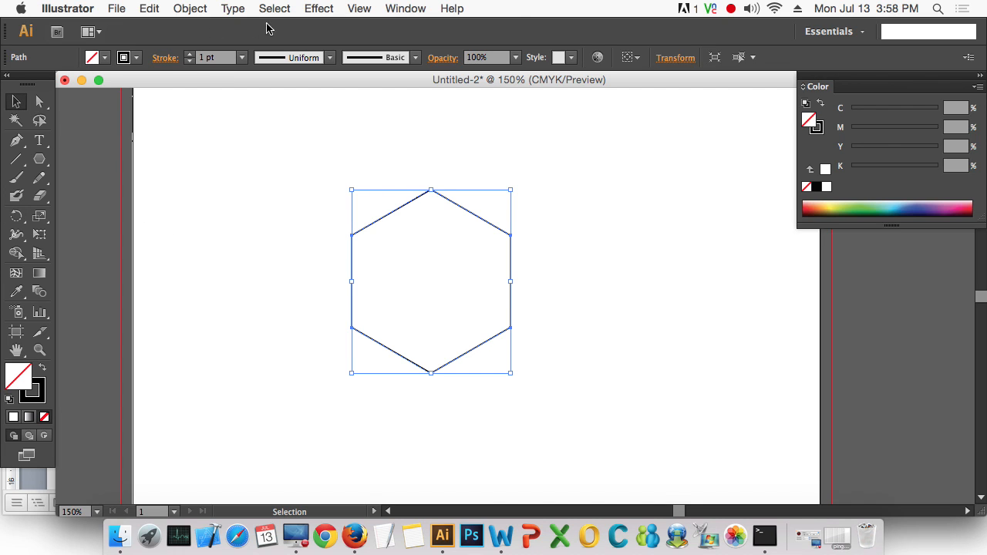
left_click(313, 9)
mouse_move(379, 179)
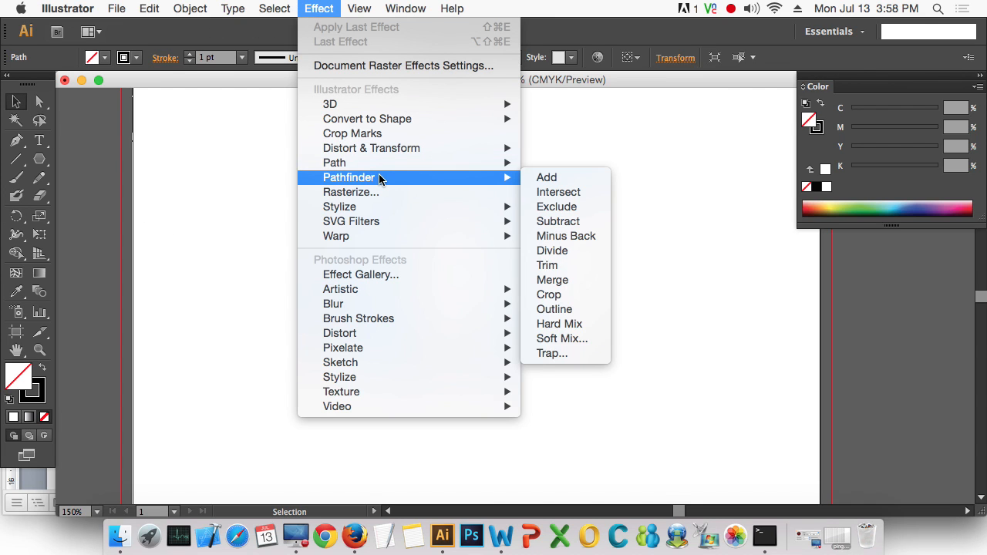
mouse_move(384, 207)
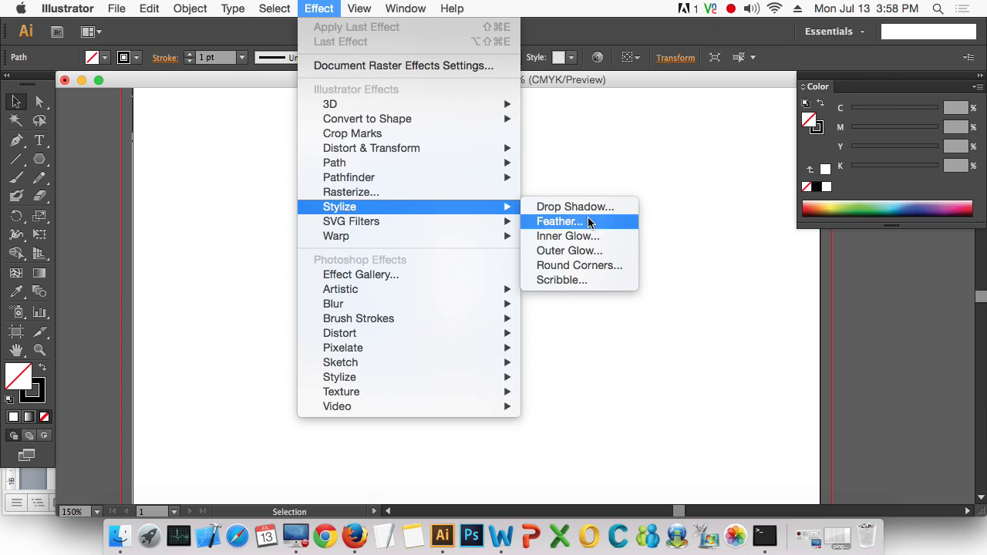
left_click(605, 264)
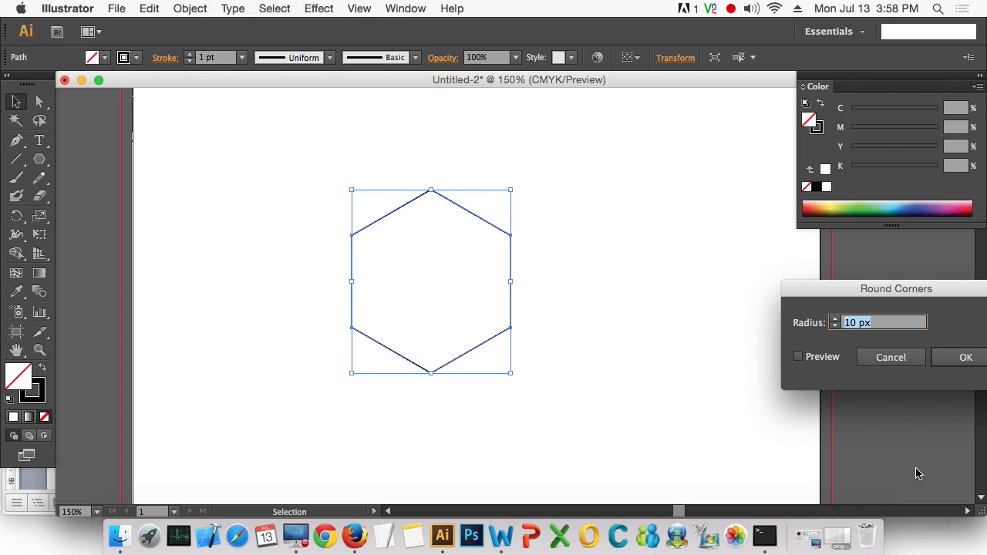
left_click_drag(874, 285, 739, 294)
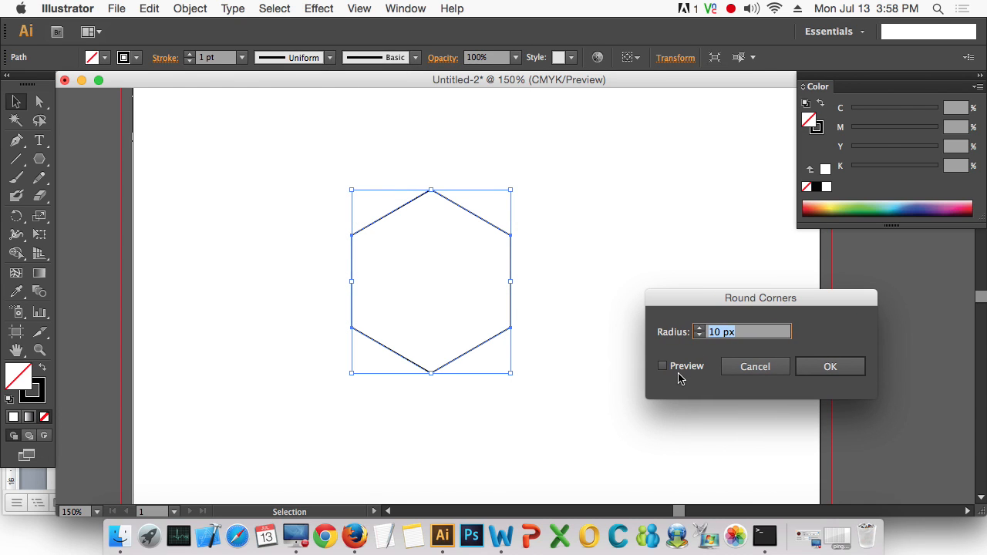
left_click(679, 371)
left_click(830, 367)
left_click(638, 370)
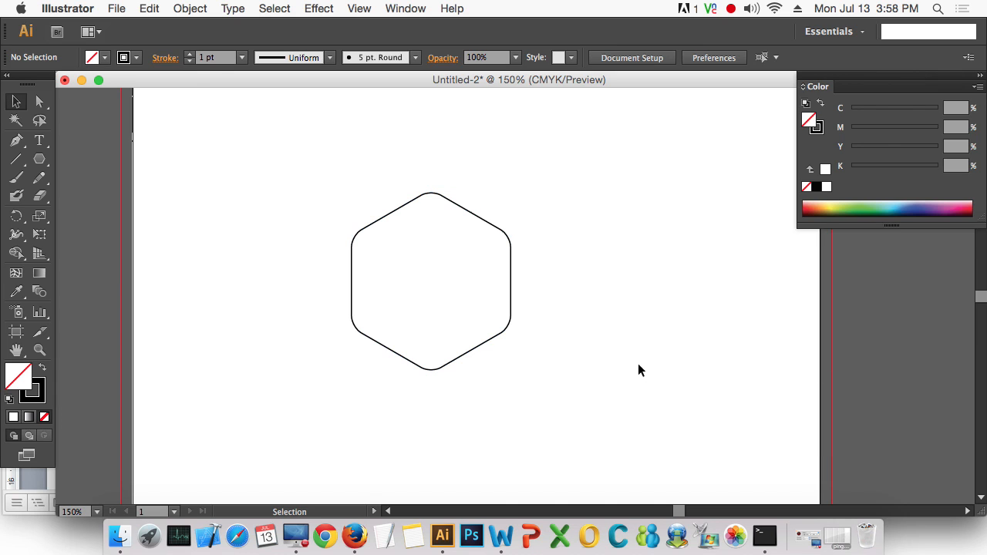
Step: Expand the appearance of the rounded hexagon to turn its corner effect into actual path geometry, and deselect it
left_click_drag(578, 394, 375, 283)
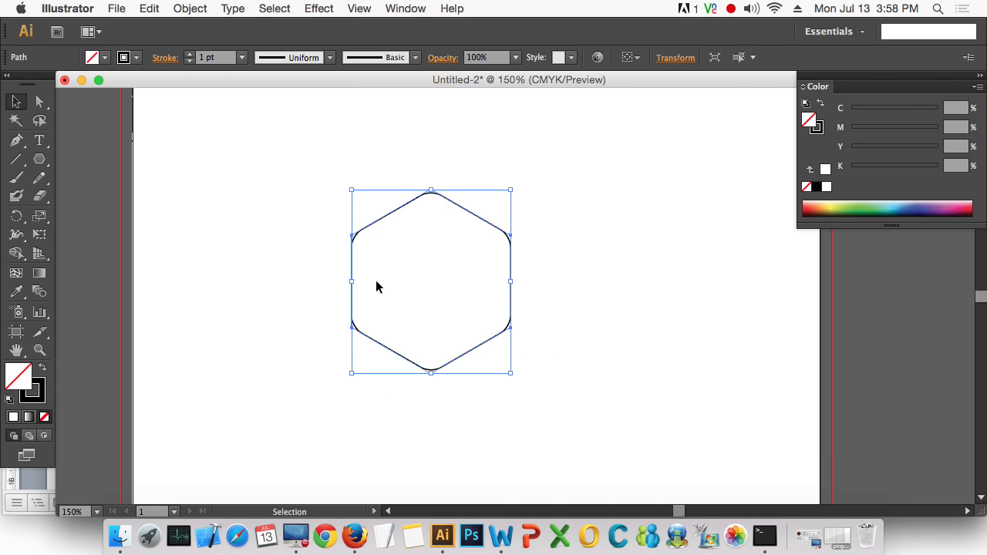
key("super+space")
left_click_drag(324, 163, 594, 388)
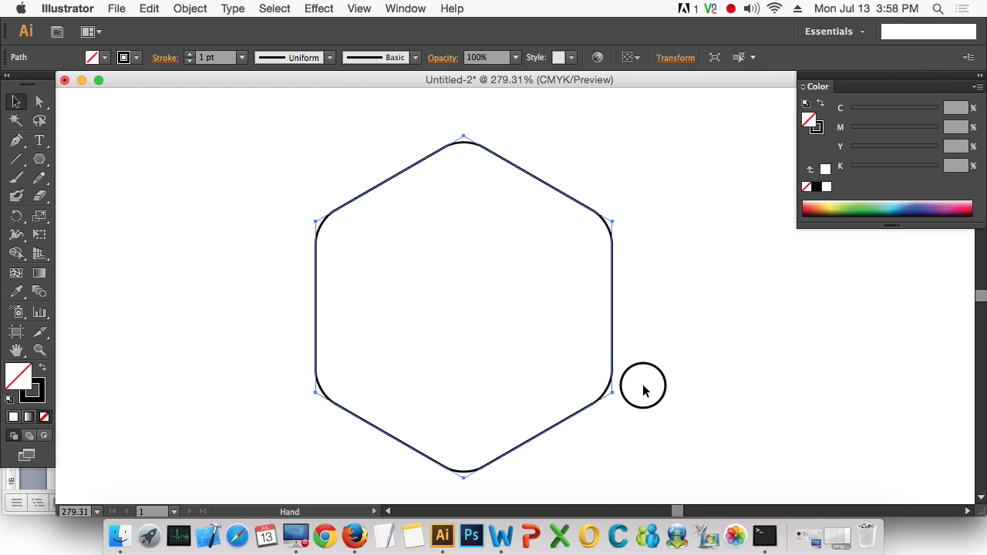
left_click(184, 6)
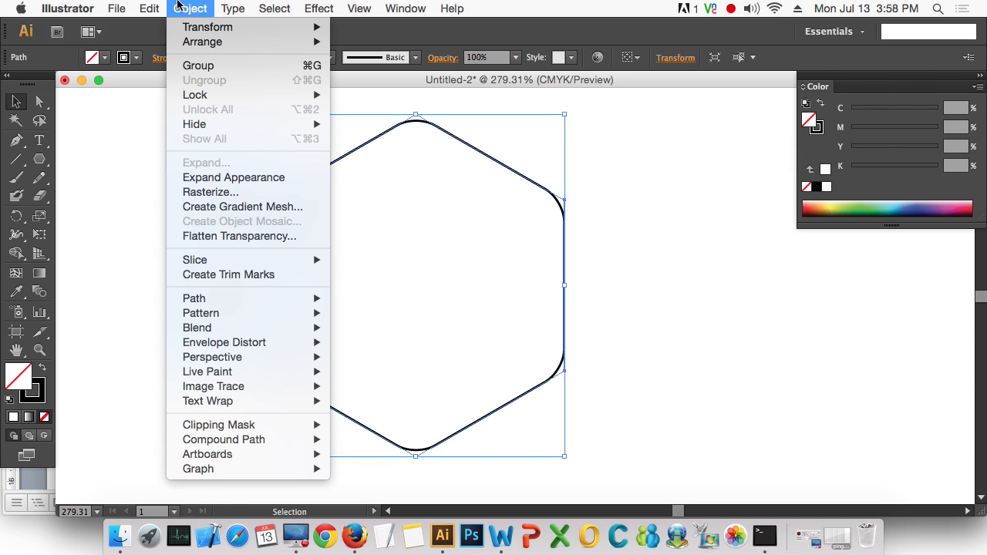
left_click(253, 178)
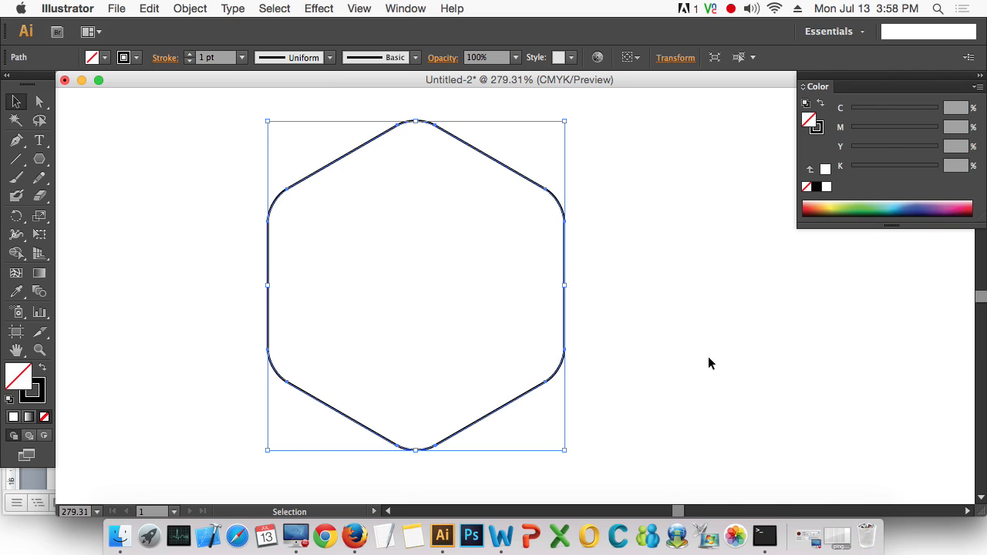
left_click(666, 384)
left_click_drag(666, 383, 510, 309)
left_click(691, 346)
left_click_drag(708, 383, 455, 276)
left_click(717, 324)
left_click_drag(716, 330, 474, 286)
left_click(697, 315)
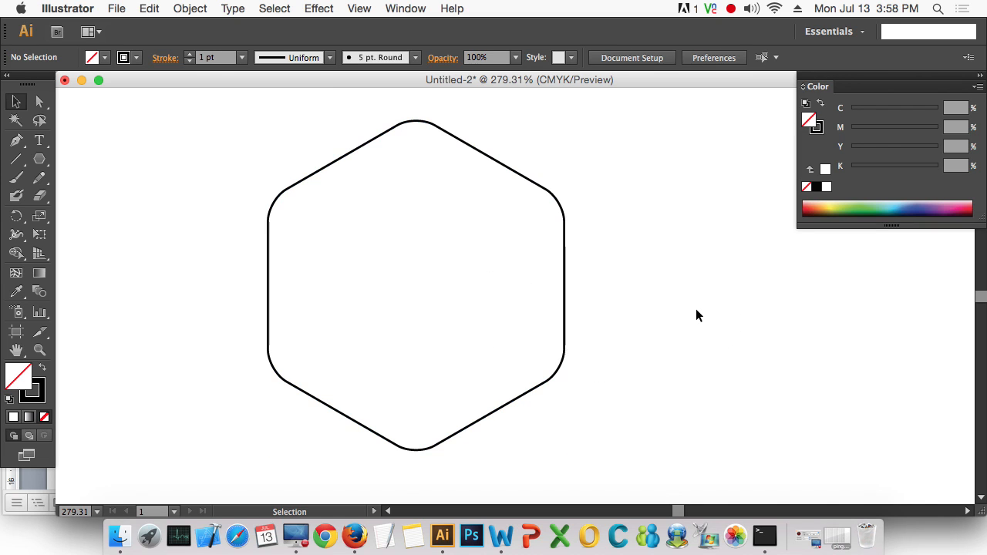
Step: Undo the hexagon's appearance expansion and corner rounding, redo both, and deselect the shape
key("super+z")
key("super+z")
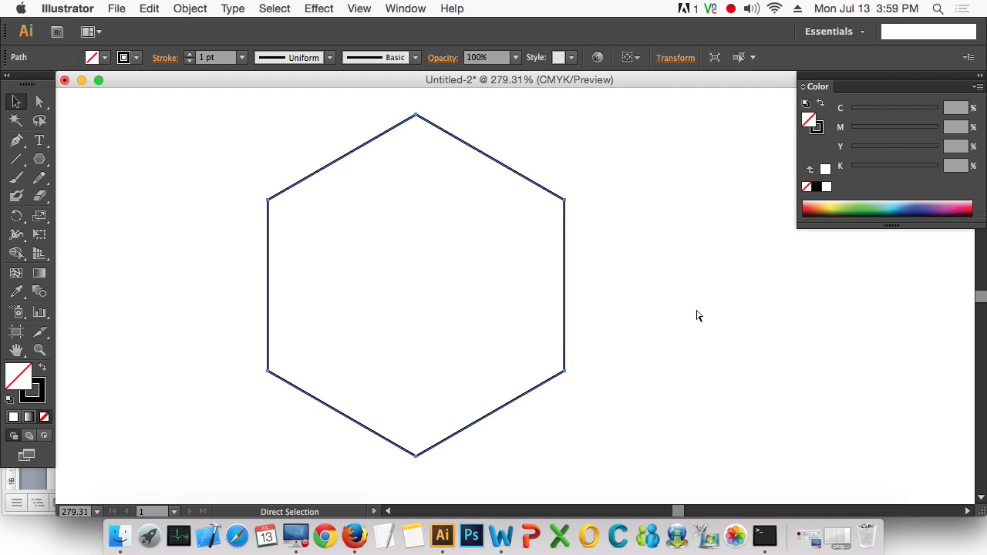
left_click(692, 318)
key("super+y")
key("super+y")
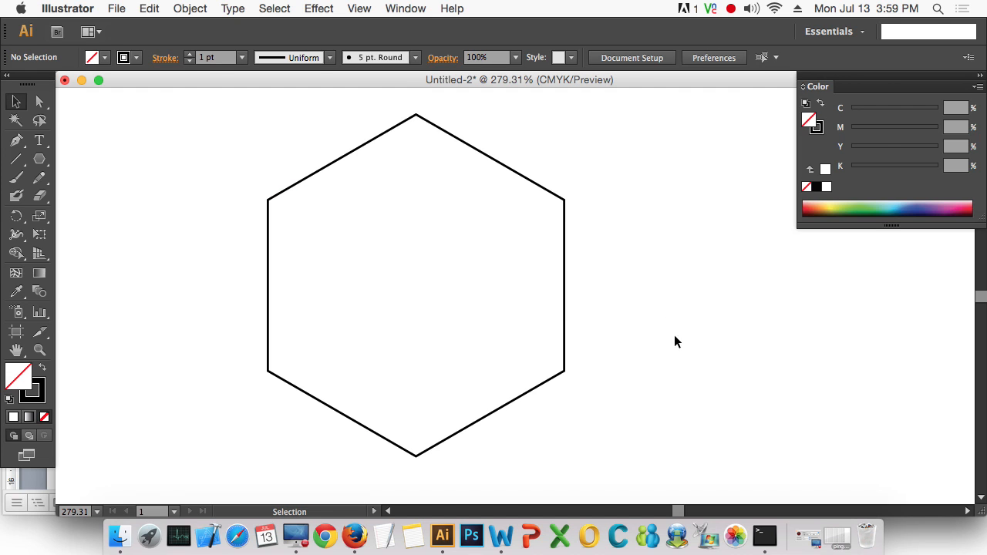
left_click_drag(674, 341, 434, 263)
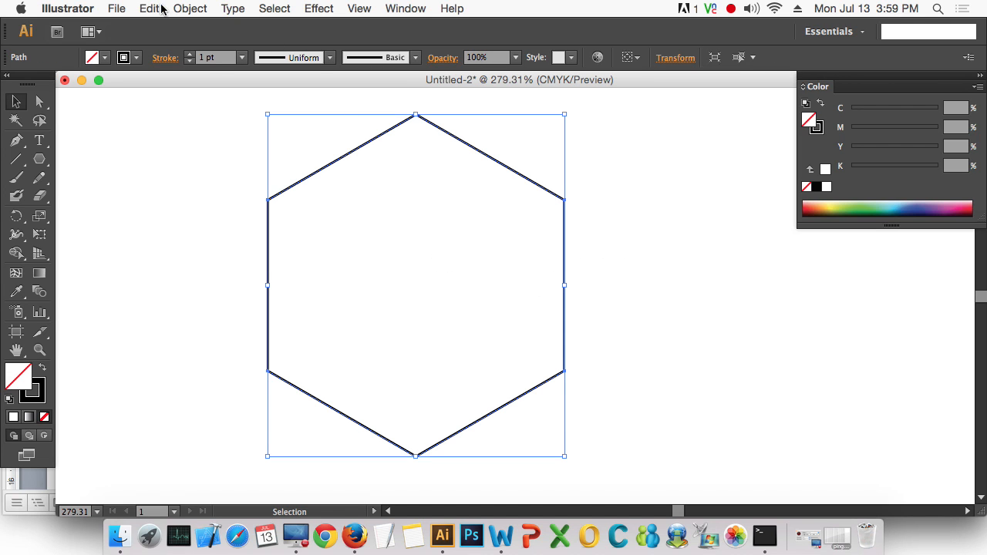
key("super+shift+z")
key("super+shift+z")
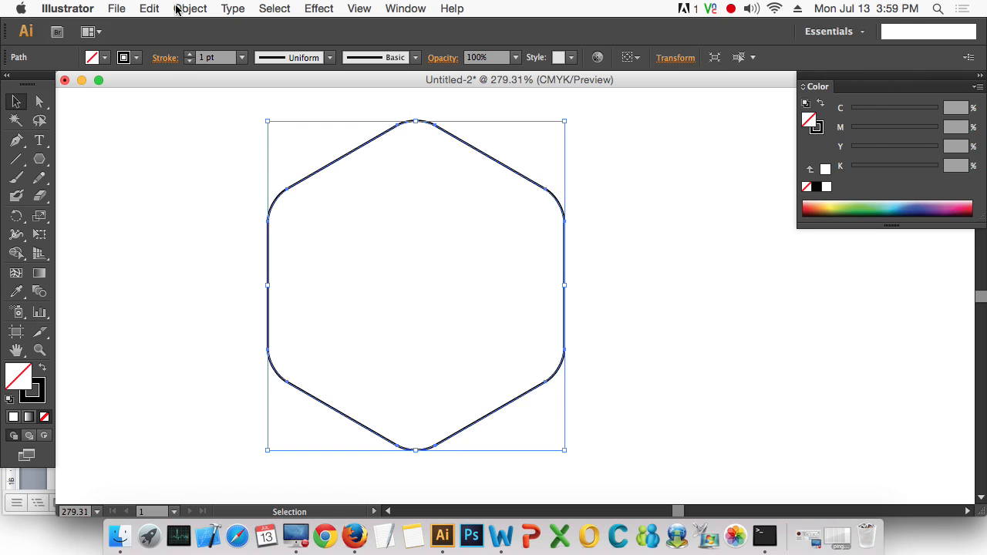
left_click(443, 287)
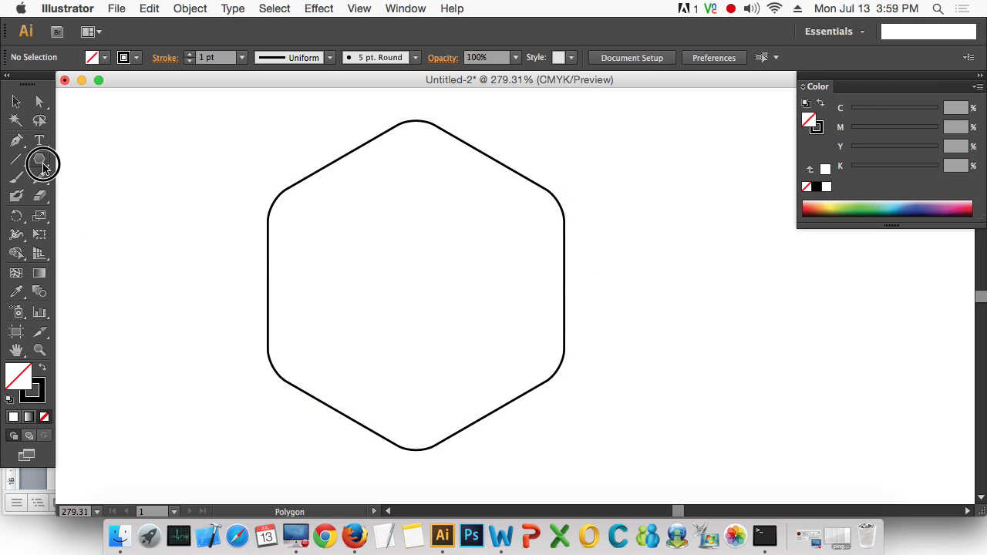
Step: Draw a small circle outward from the hexagon's center with the Ellipse tool
left_click_drag(40, 159, 115, 194)
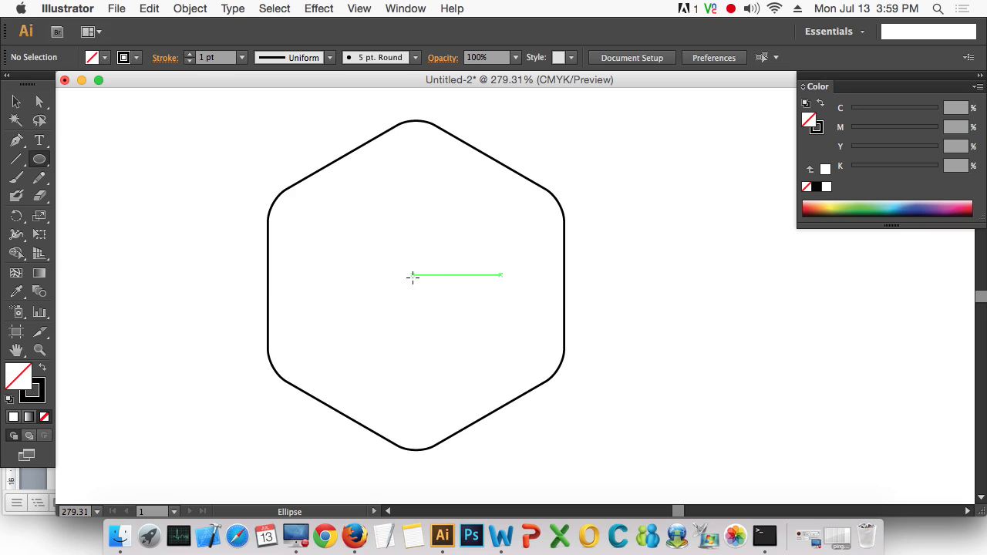
left_click_drag(416, 287, 432, 294)
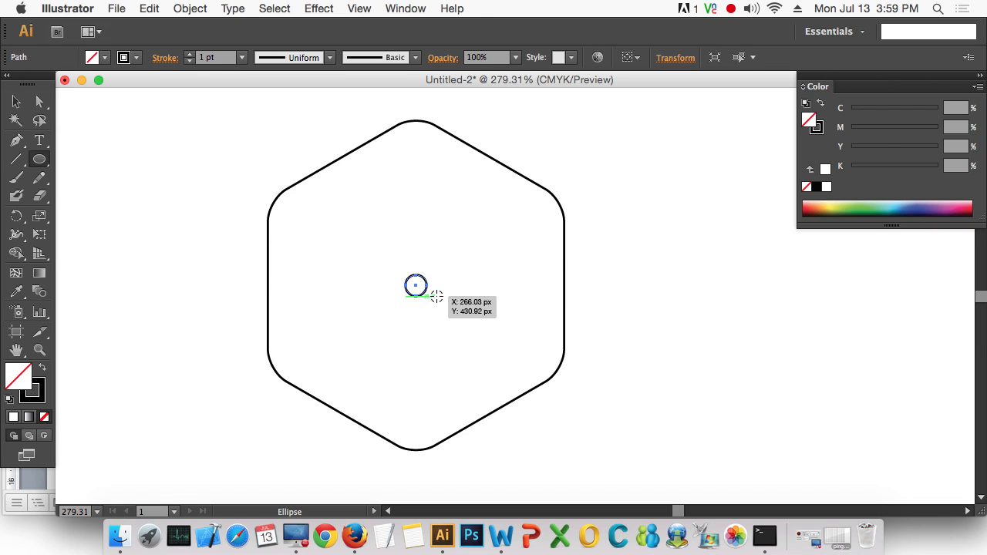
left_click(17, 101)
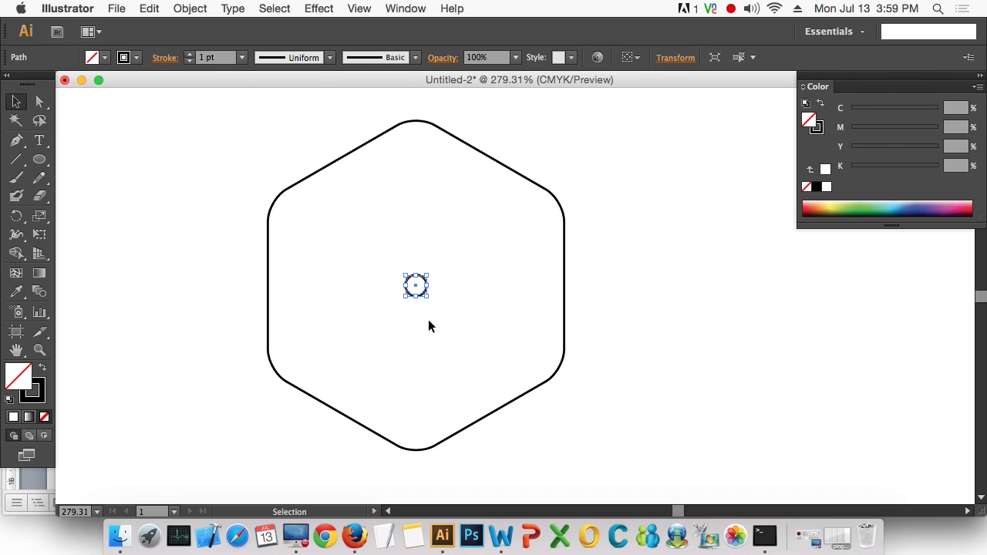
Step: Select the hexagon and the circle together, view the alignment and distribution options, and deselect both
left_click_drag(637, 383, 330, 247)
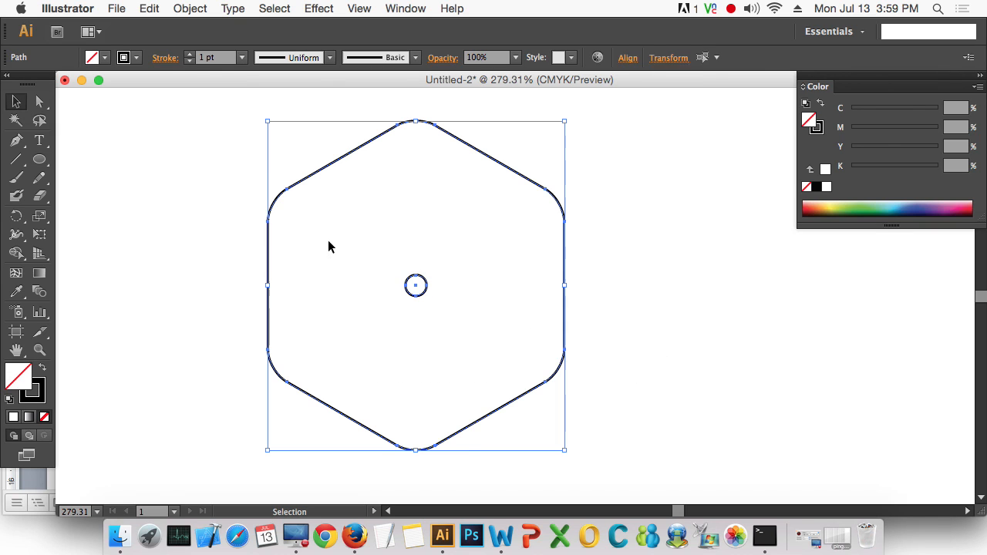
left_click(628, 59)
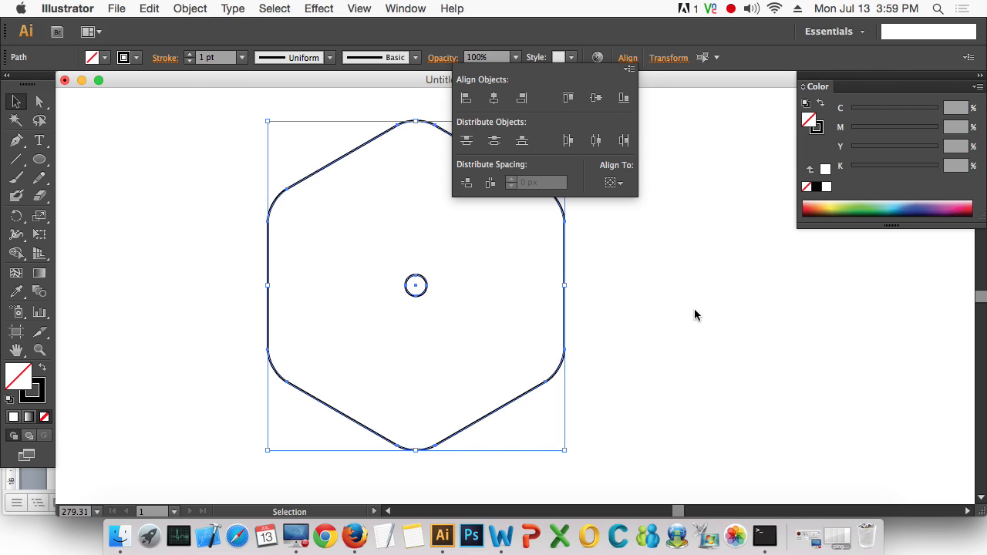
left_click(669, 340)
left_click(668, 340)
left_click_drag(661, 363, 547, 324)
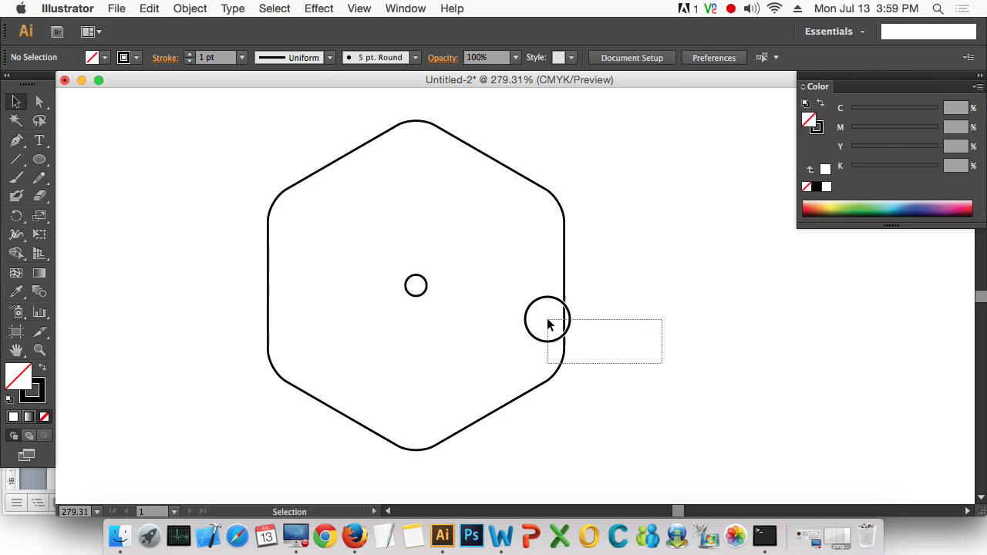
left_click(677, 330)
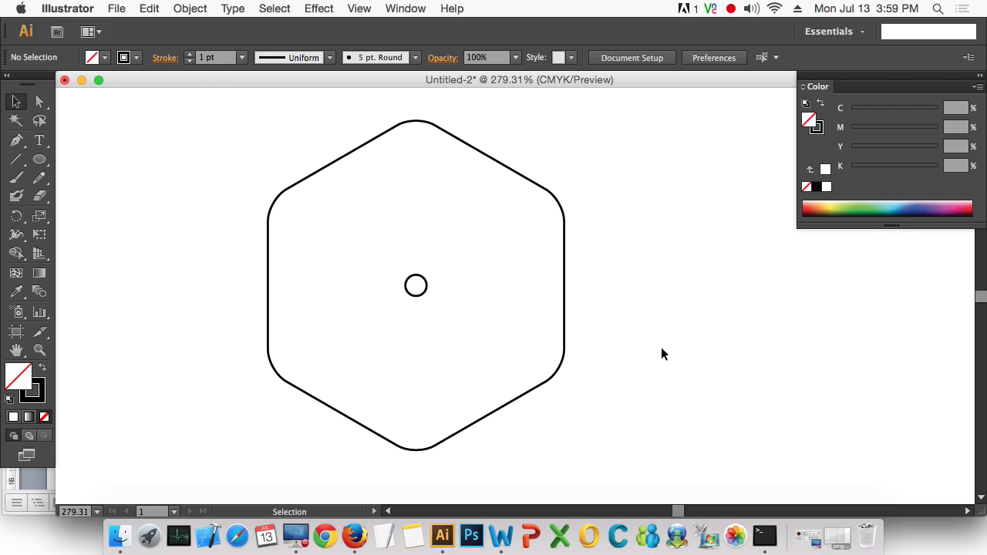
left_click_drag(639, 356, 567, 329)
left_click(109, 305)
Step: Draw a wide, flat ellipse outward from the small circle's center, extending past both sides of the hexagon, and deselect it
left_click_drag(39, 159, 108, 196)
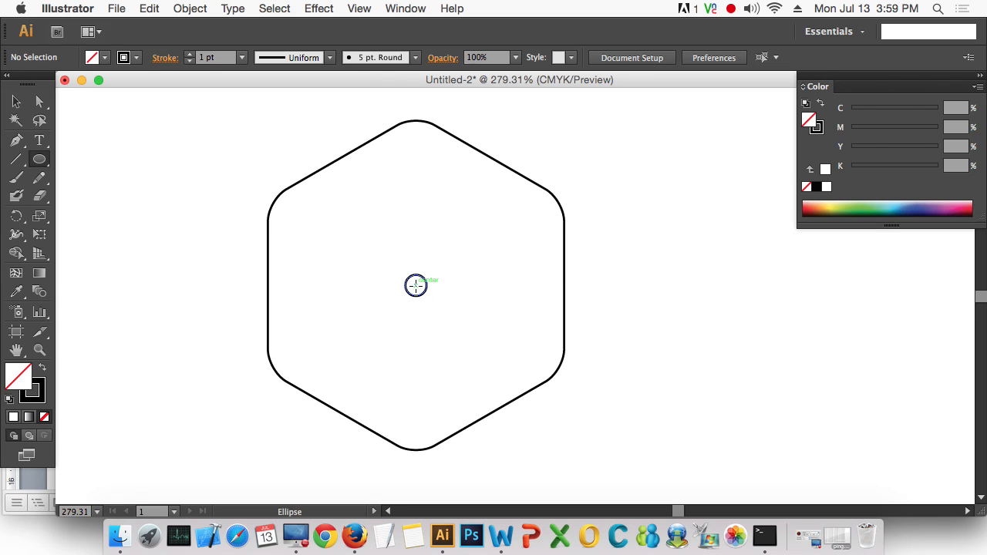
left_click_drag(416, 285, 615, 336)
key("alt")
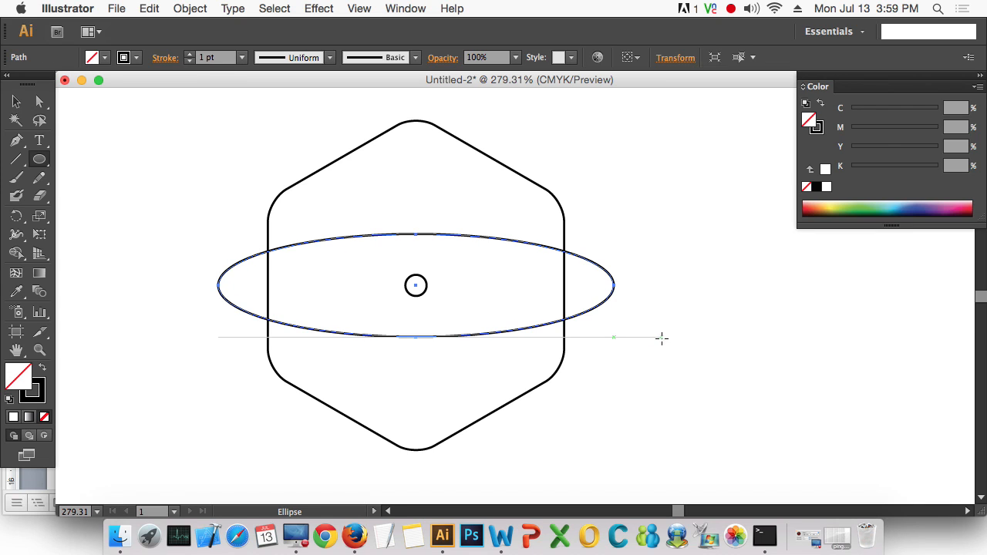
left_click(17, 101)
left_click(668, 262)
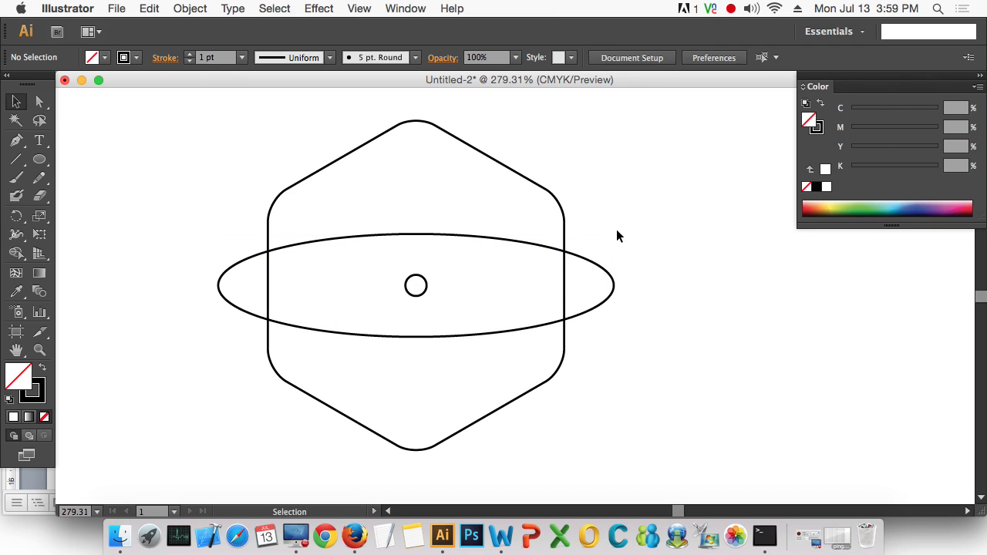
left_click_drag(609, 193, 550, 264)
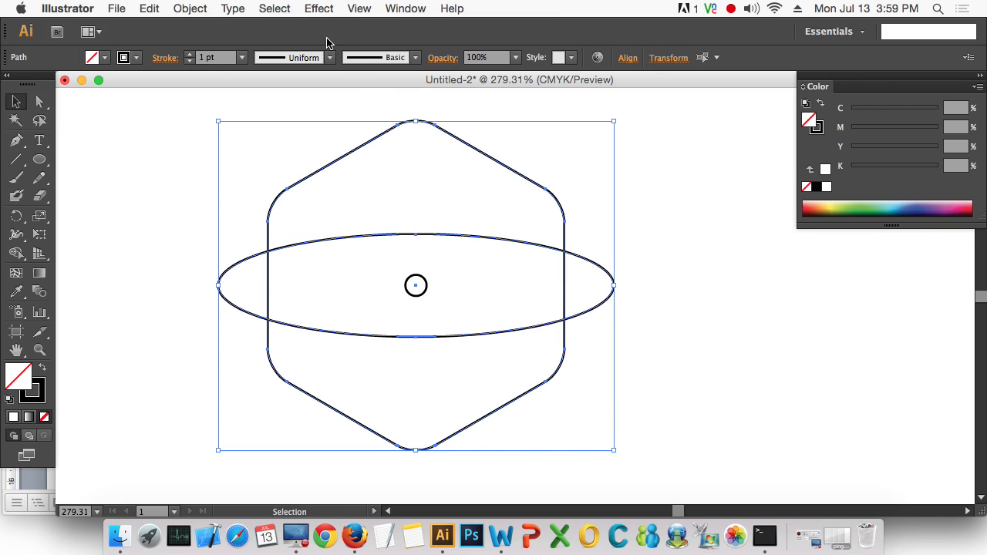
left_click(677, 249)
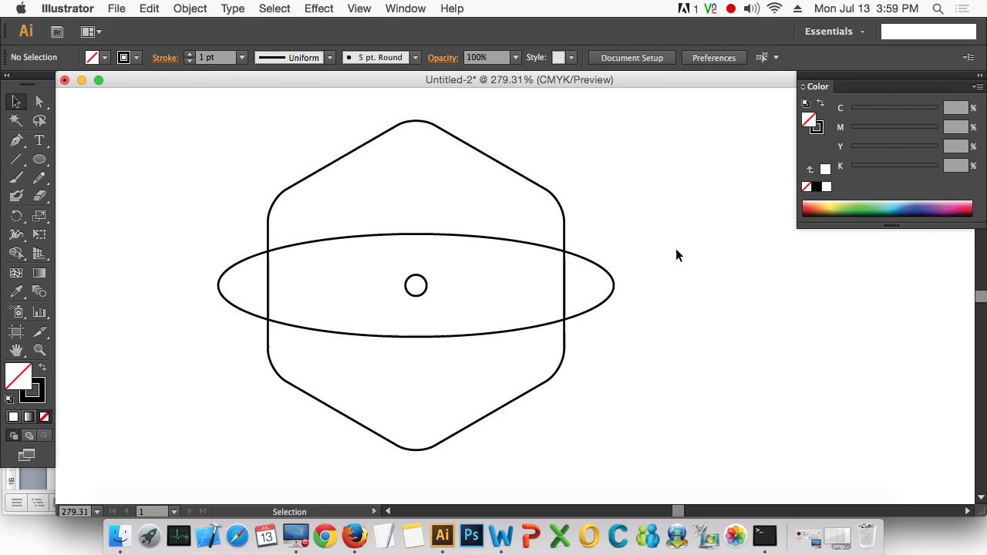
Step: Cut the hexagon with the wide ellipse using Divide Objects Below, and delete the middle and lower pieces
left_click(609, 277)
left_click(177, 8)
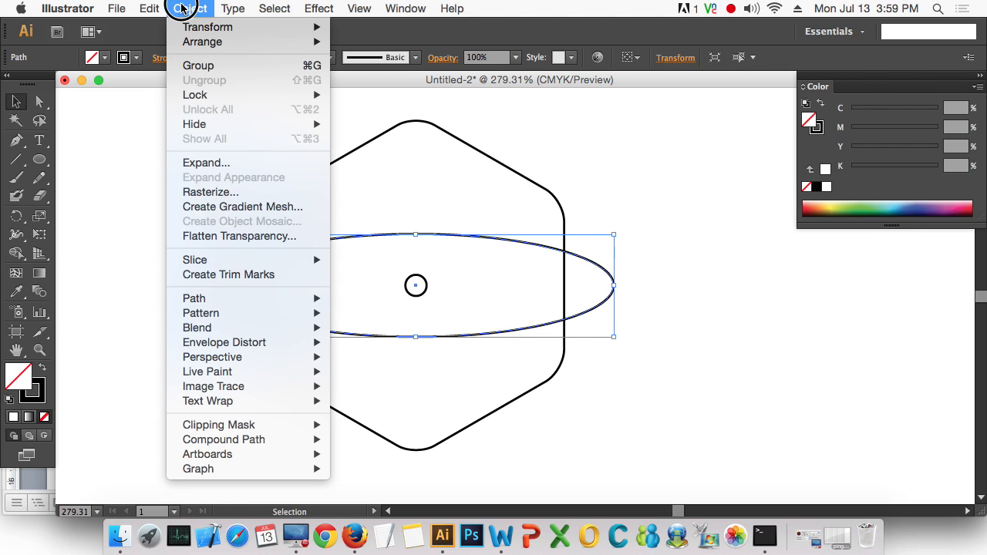
mouse_move(251, 301)
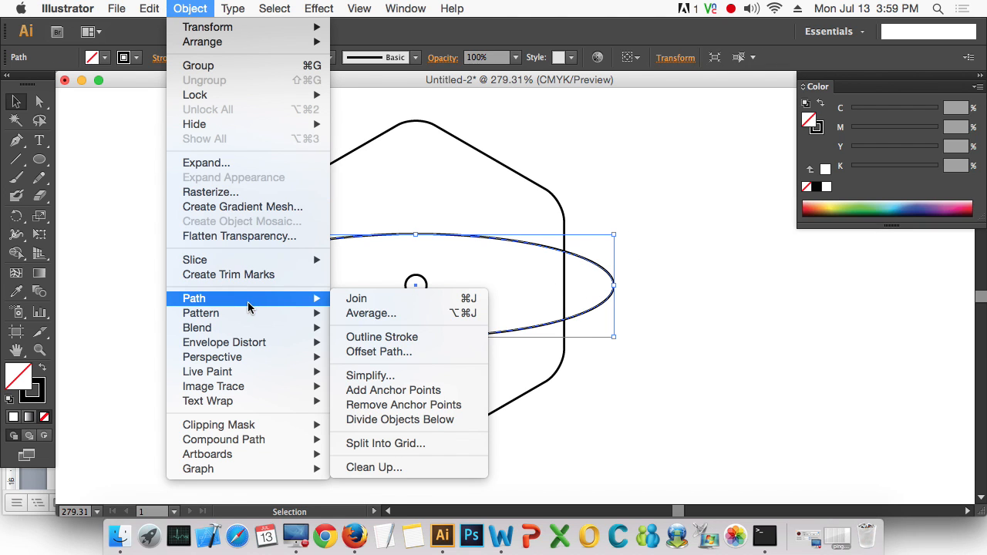
left_click(436, 419)
left_click_drag(626, 422, 549, 312)
key("Delete")
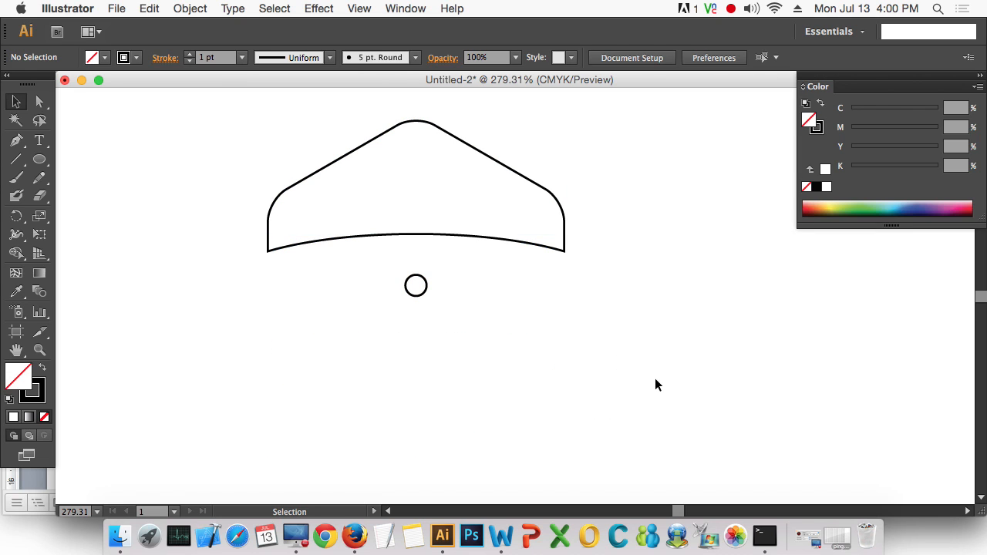
left_click_drag(604, 336, 519, 202)
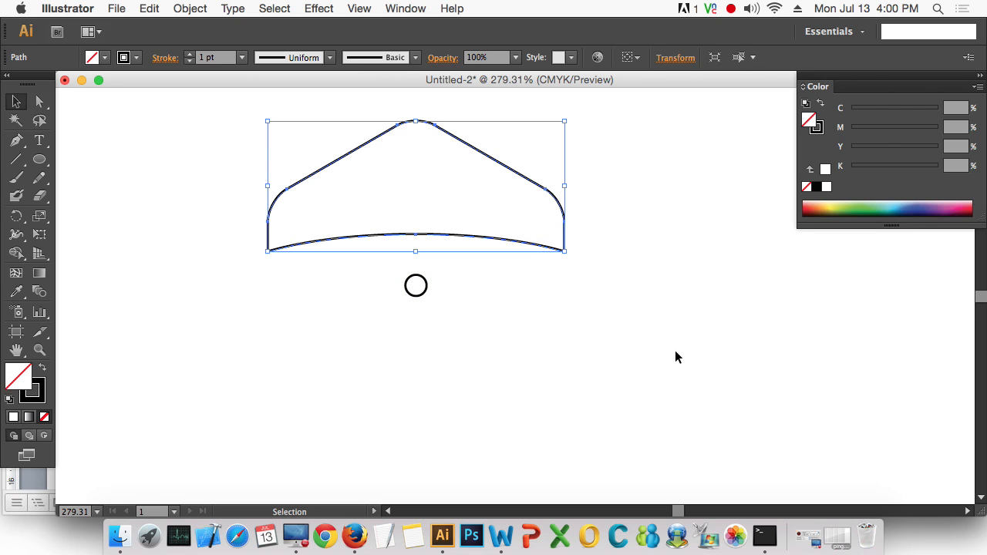
left_click_drag(16, 216, 79, 224)
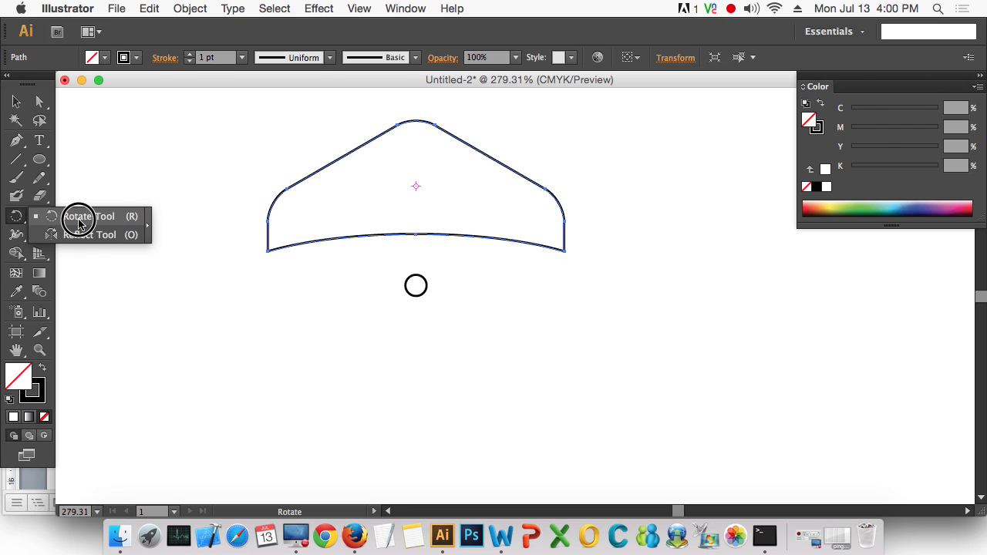
left_click_drag(80, 224, 79, 219)
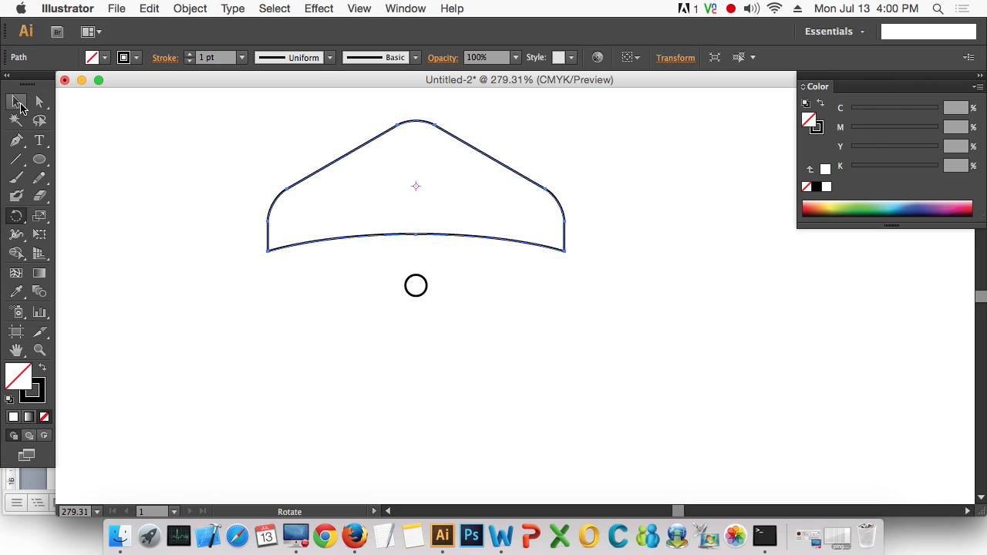
key("v")
left_click_drag(183, 165, 320, 242)
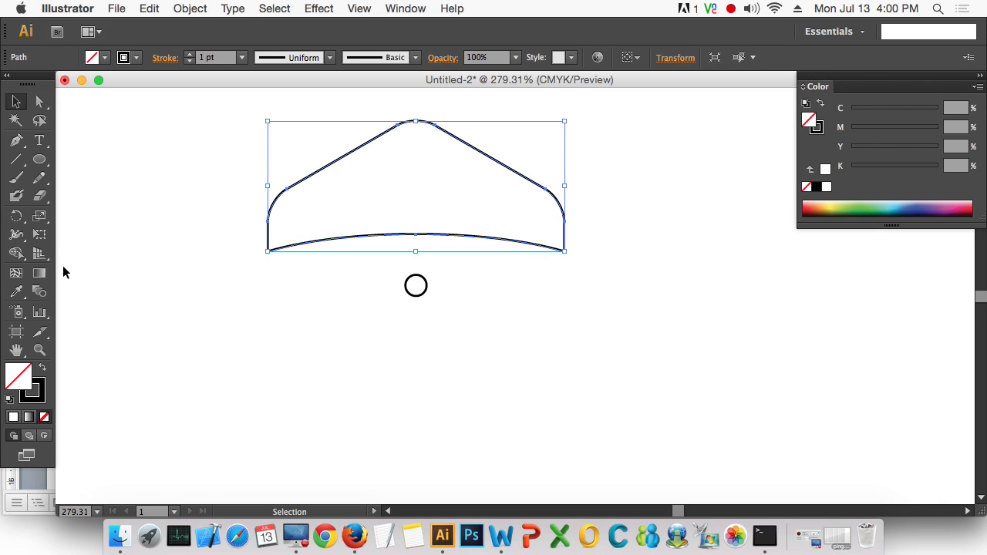
left_click(16, 216)
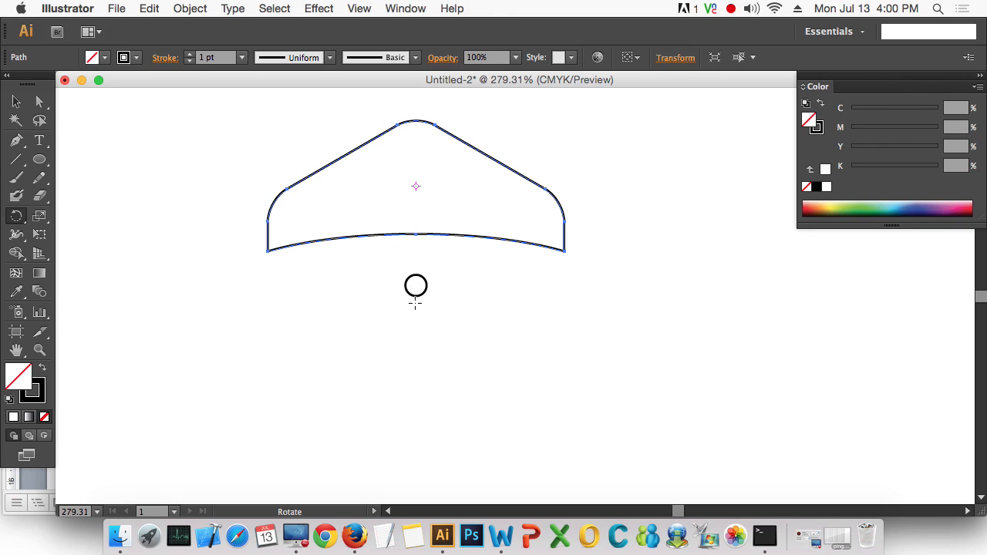
Step: Show the rulers, and place a horizontal and a vertical guide crossing at the small circle's center
key("super+r")
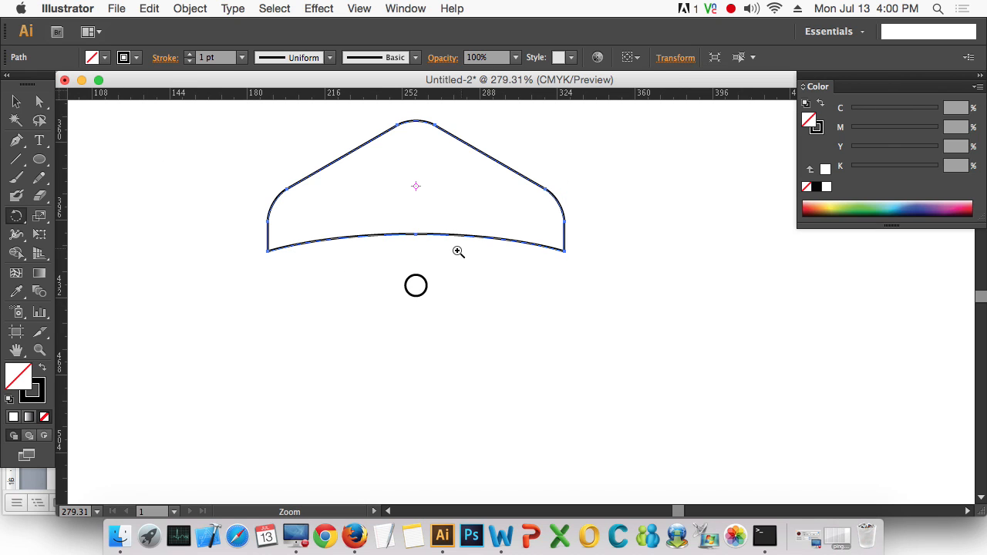
left_click(31, 101)
left_click(16, 101)
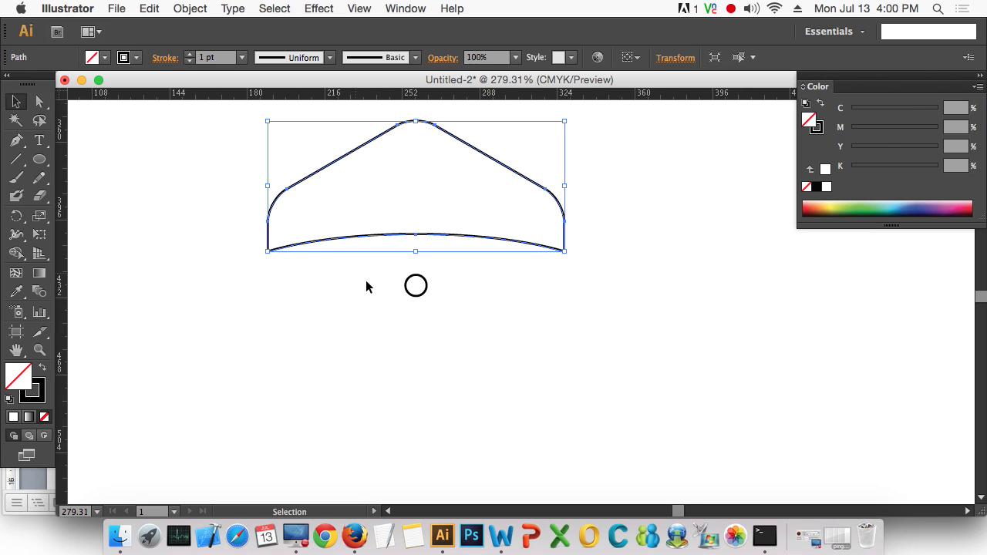
left_click_drag(370, 286, 509, 326)
key("super+space")
left_click_drag(355, 213, 564, 392)
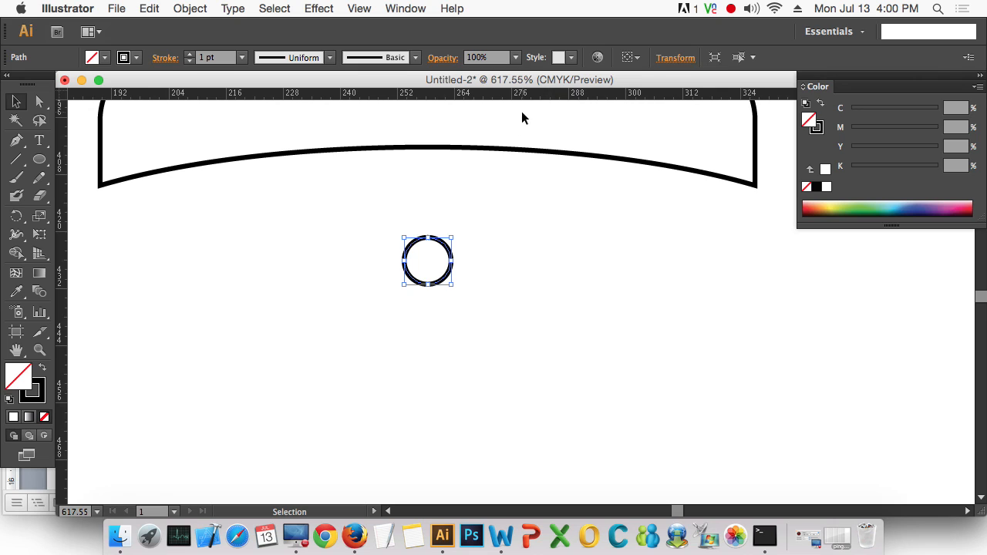
left_click_drag(530, 96, 549, 265)
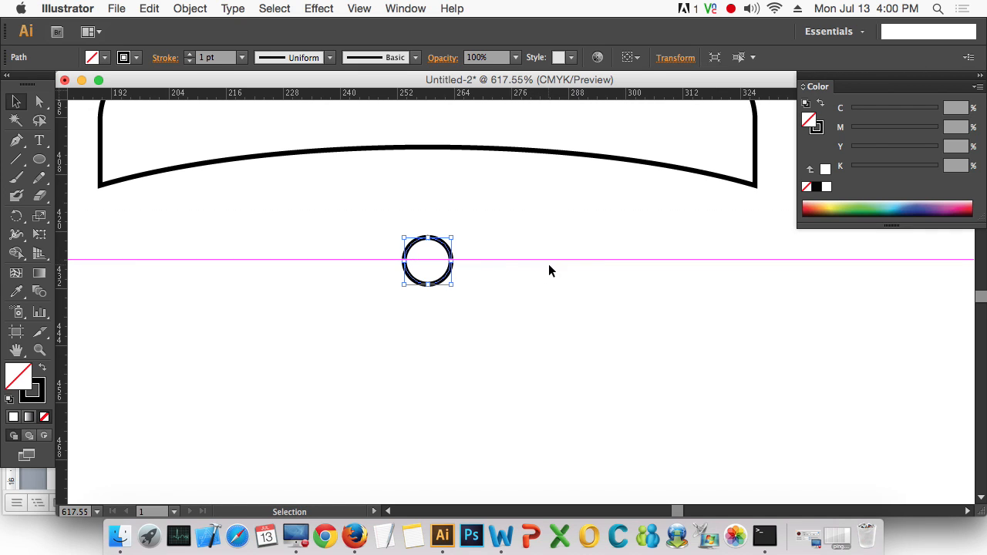
left_click_drag(65, 314, 427, 365)
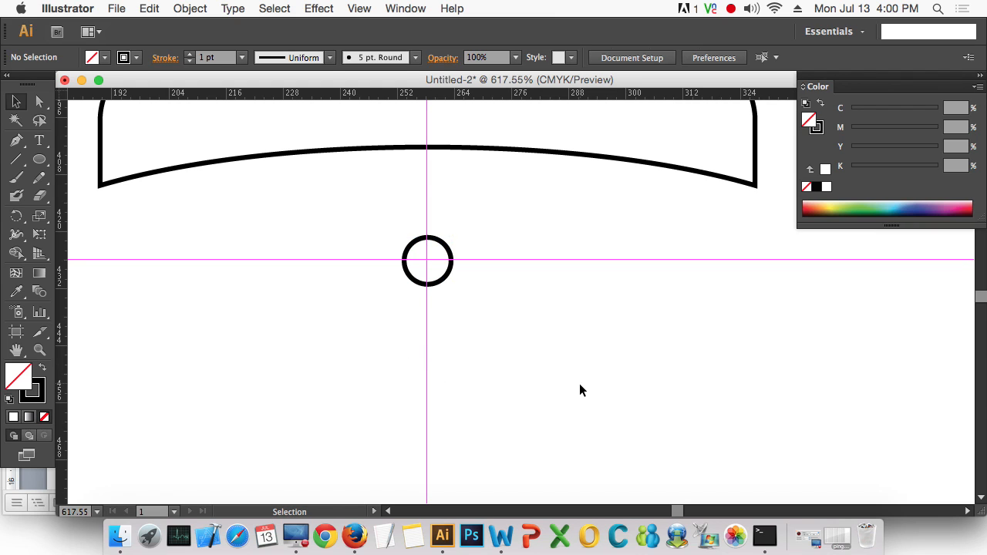
Step: Delete the small circle, keeping only the crossing guides as the center marker
left_click(522, 342)
left_click(432, 285)
key("Delete")
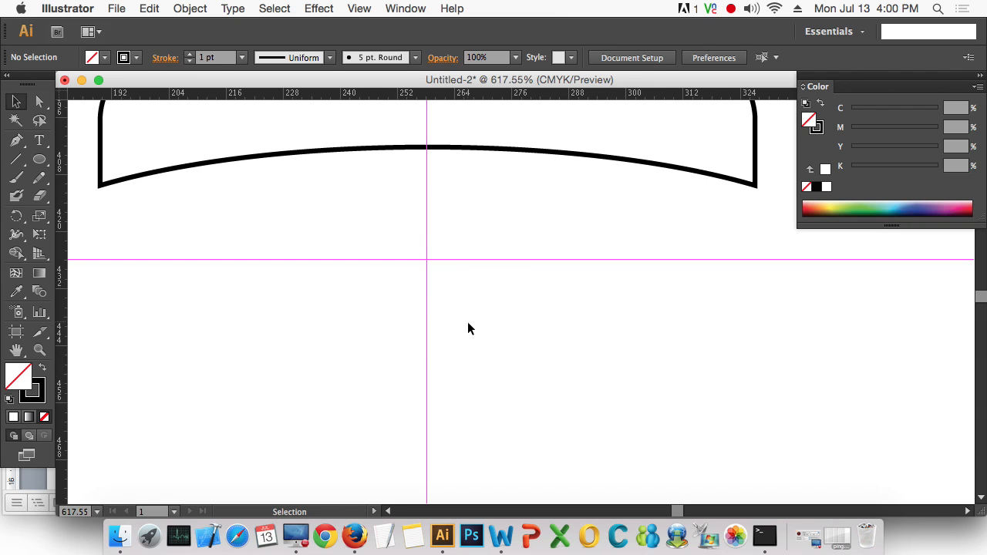
Step: Make a copy of the remaining hexagon piece, rotated 60° about the intersection of the guides with Preview on
left_click(500, 252, "alt+super")
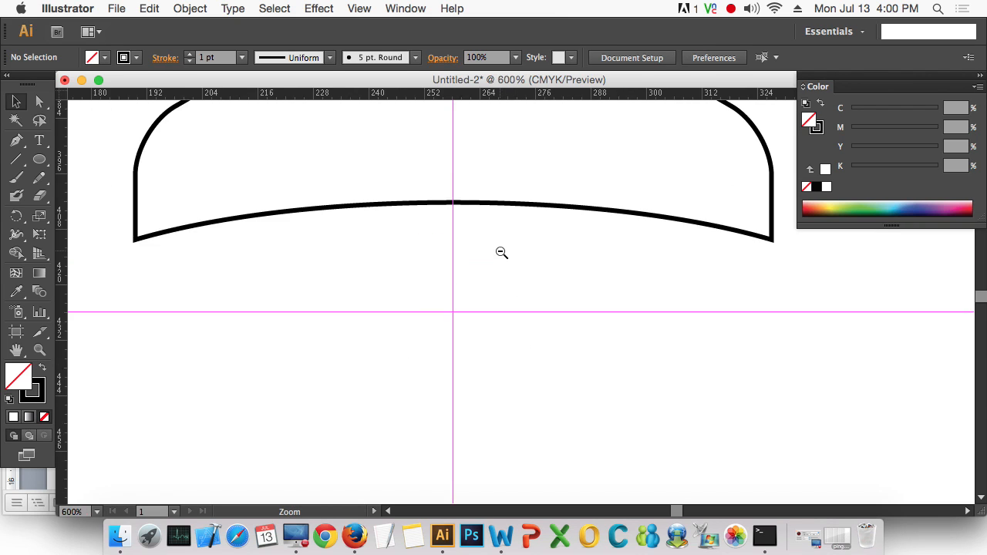
left_click(501, 252, "alt+super")
left_click_drag(536, 271, 476, 272)
left_click_drag(602, 410, 425, 228)
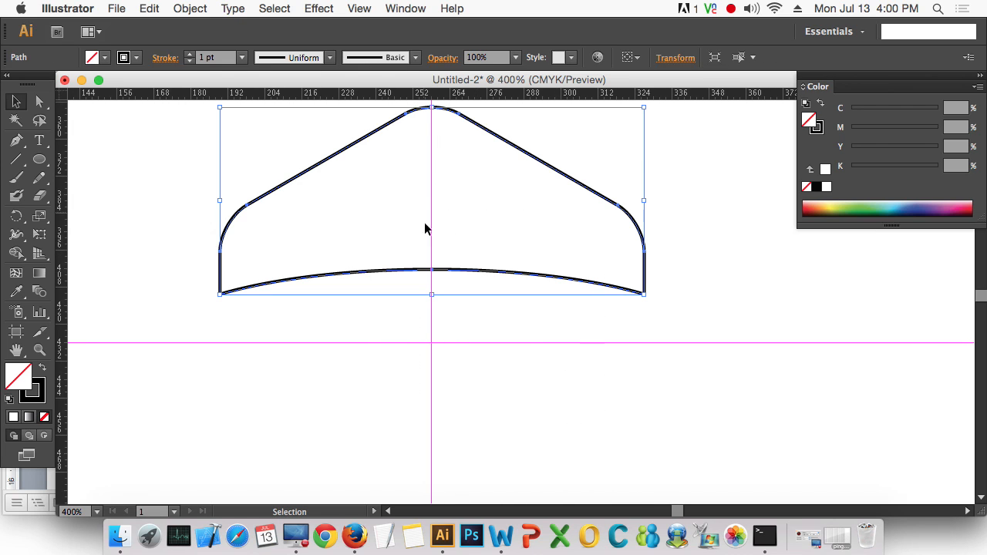
left_click(16, 216)
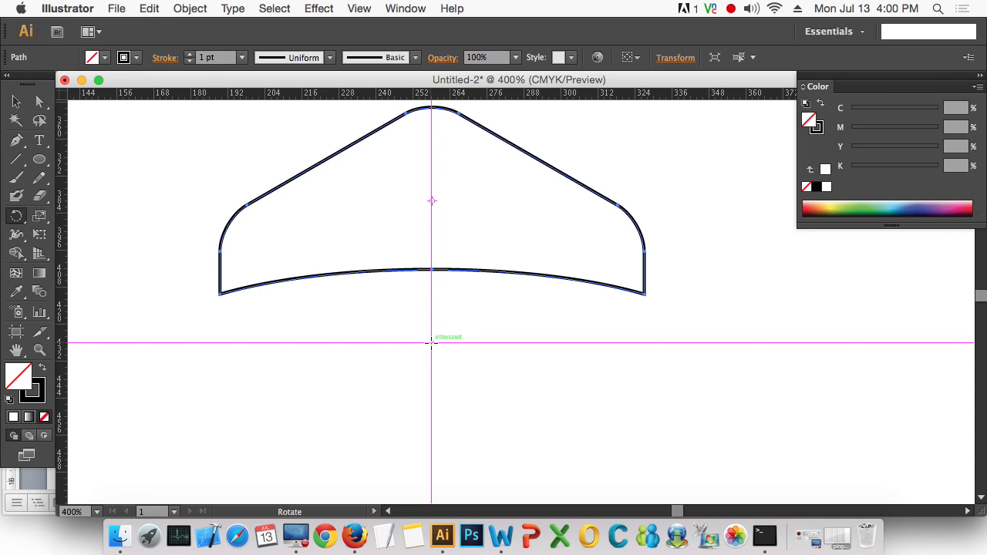
left_click(432, 344, "alt")
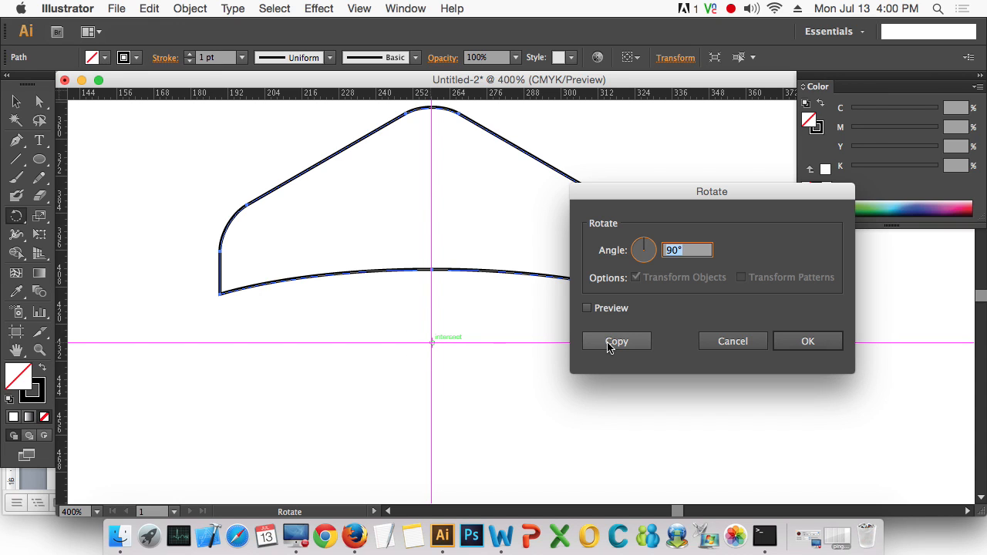
left_click(622, 309)
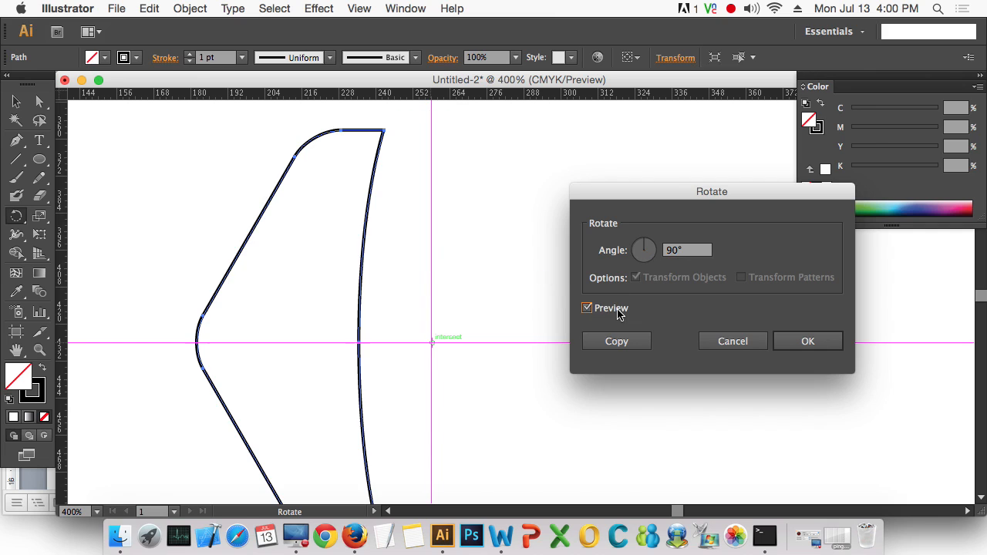
double_click(685, 255)
type("60")
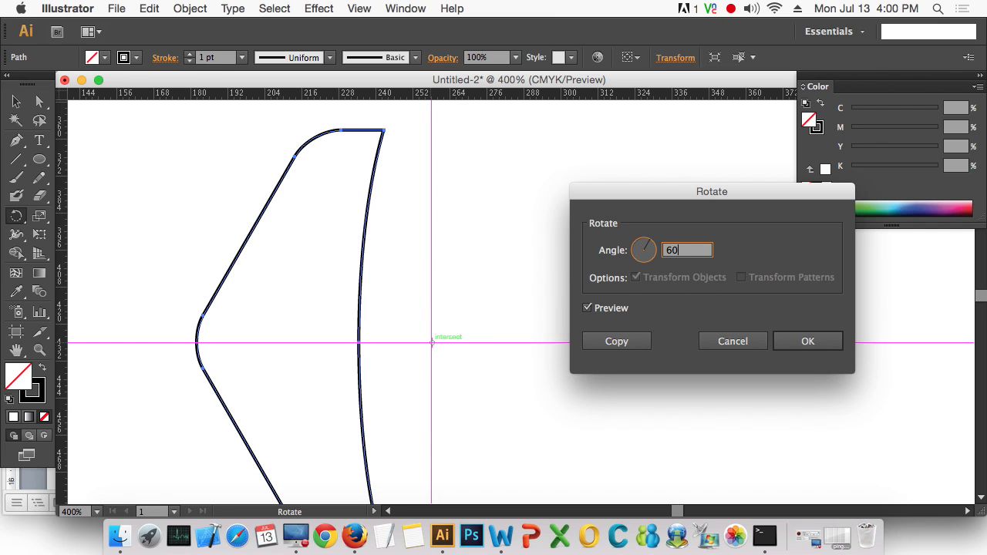
key("Tab")
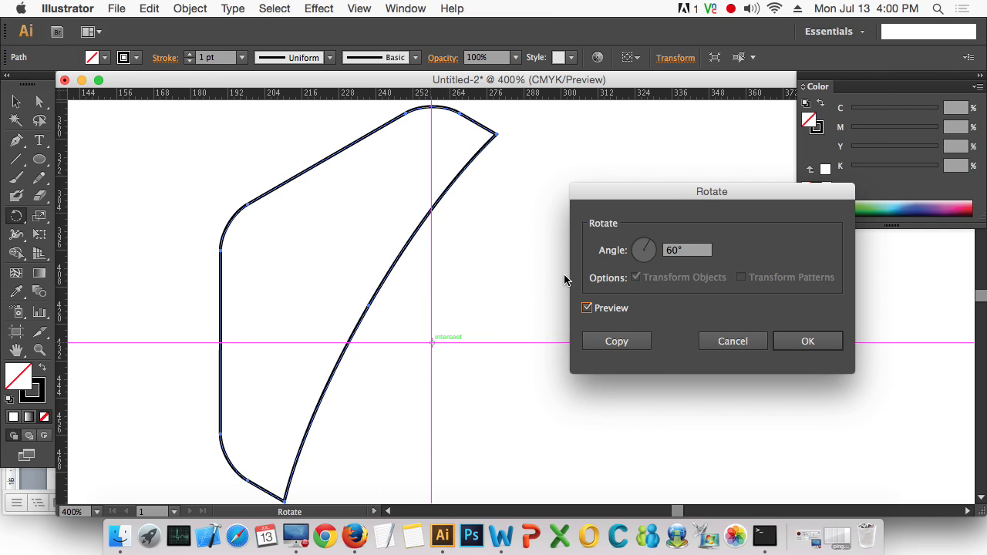
left_click(617, 342)
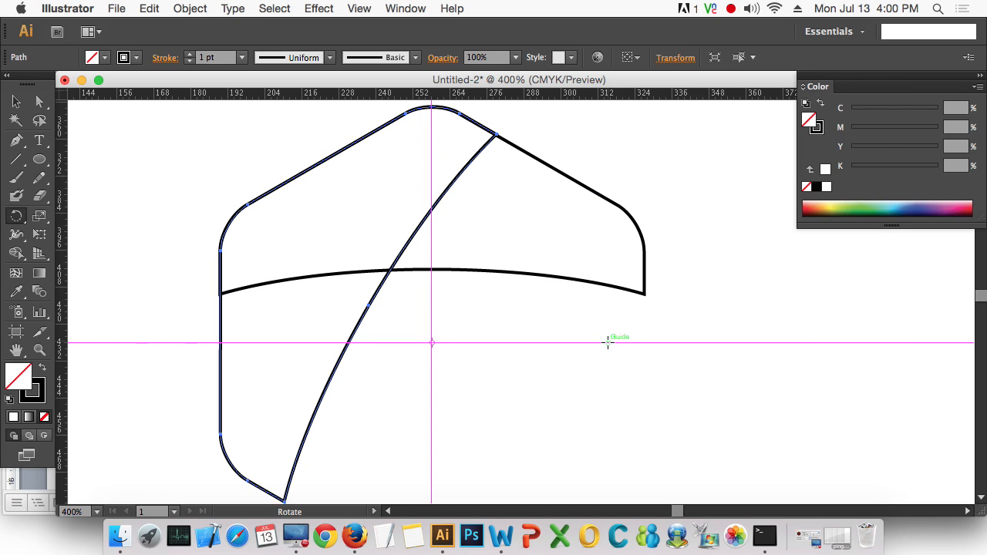
Step: Bring the original unrotated piece to the front, and cut the rotated copy with it using Divide Objects Below
left_click(16, 101)
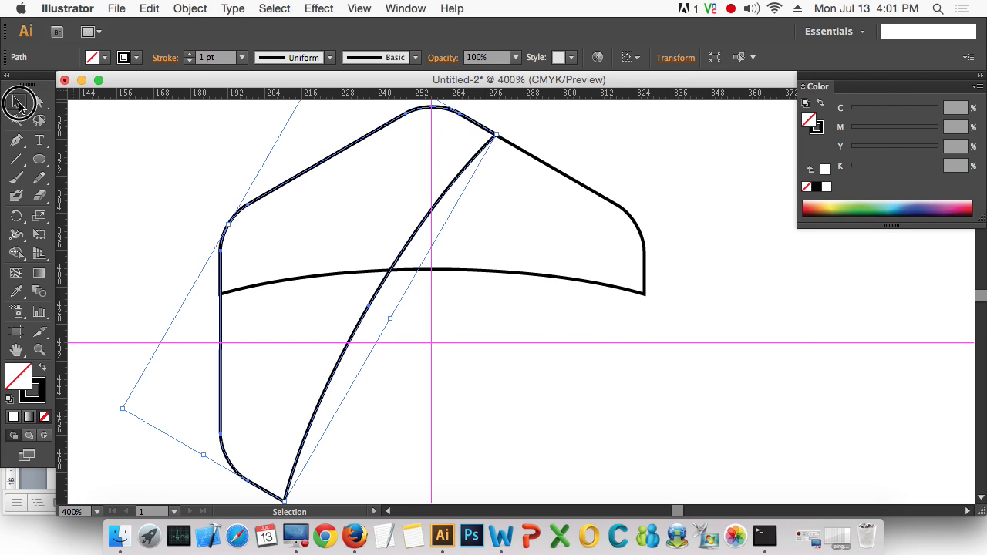
left_click(670, 193)
left_click_drag(671, 188, 583, 223)
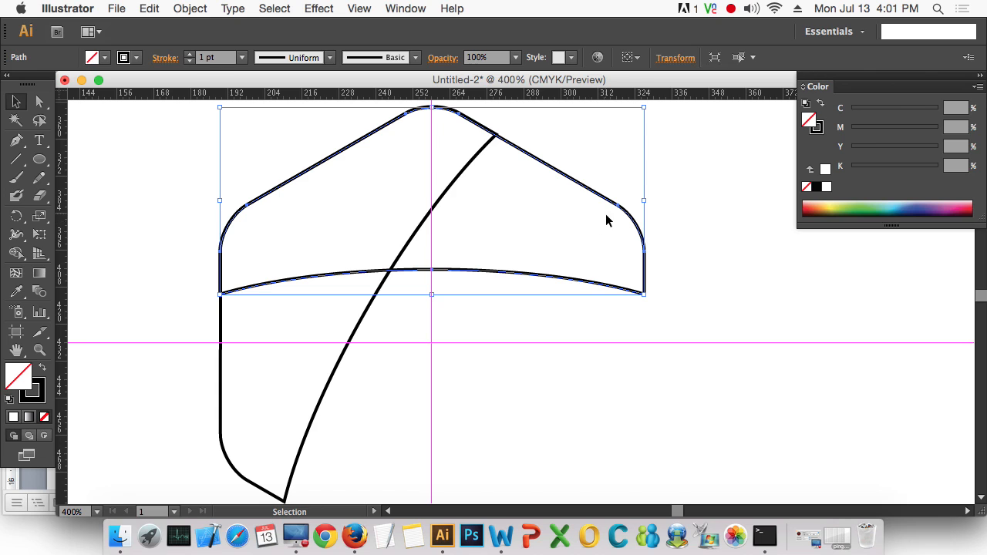
right_click(613, 205)
mouse_move(725, 406)
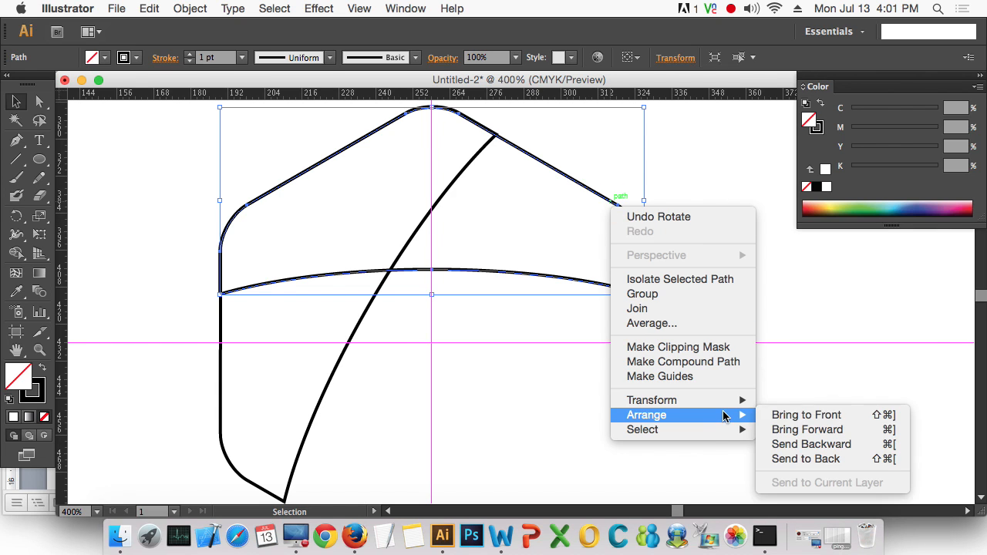
left_click(798, 412)
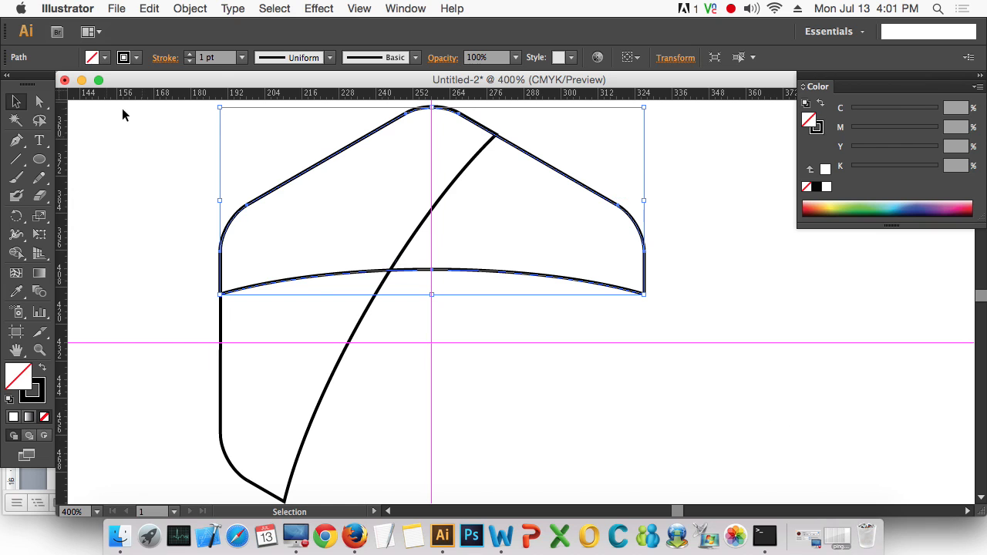
left_click(188, 8)
mouse_move(279, 301)
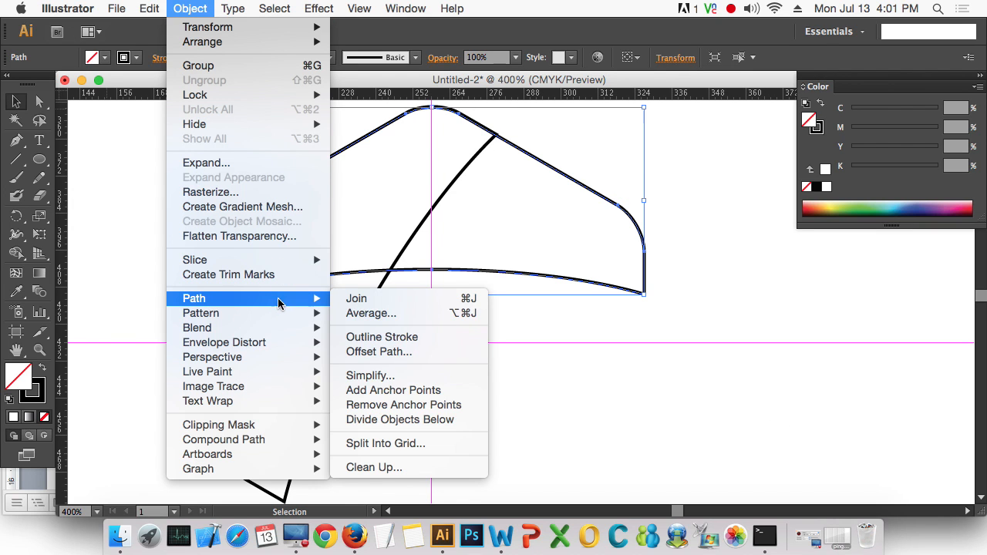
left_click(437, 419)
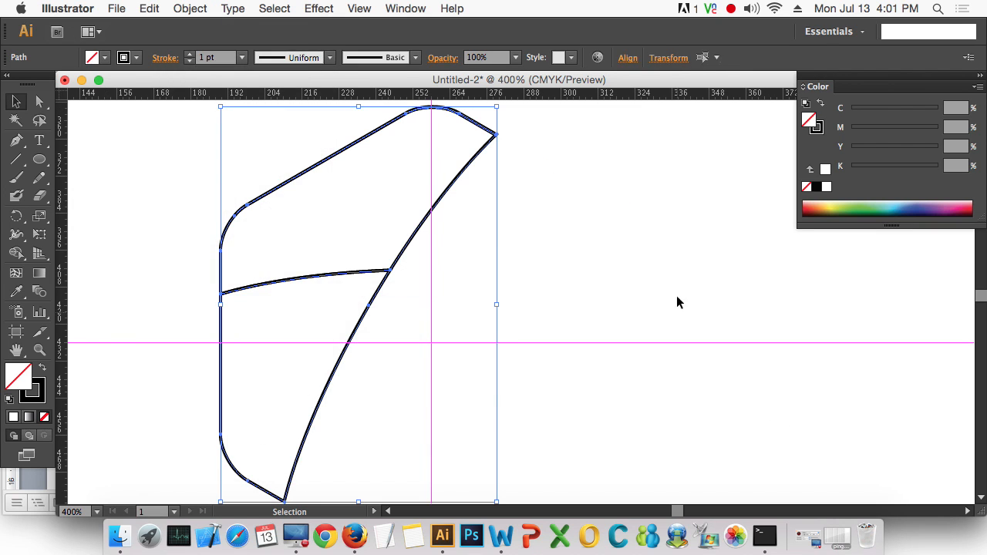
Step: Delete the overlapping upper piece and the leftover top outline, keeping only the lower divided blade
left_click(654, 250)
left_click(472, 161)
key("Delete")
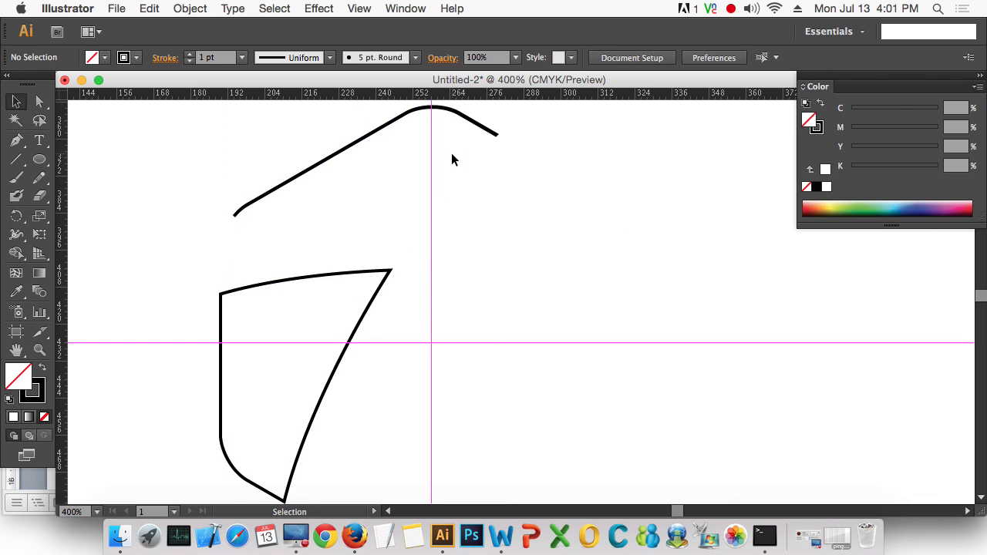
scroll(463, 170, "up", 2)
left_click_drag(527, 198, 469, 115)
key("Delete")
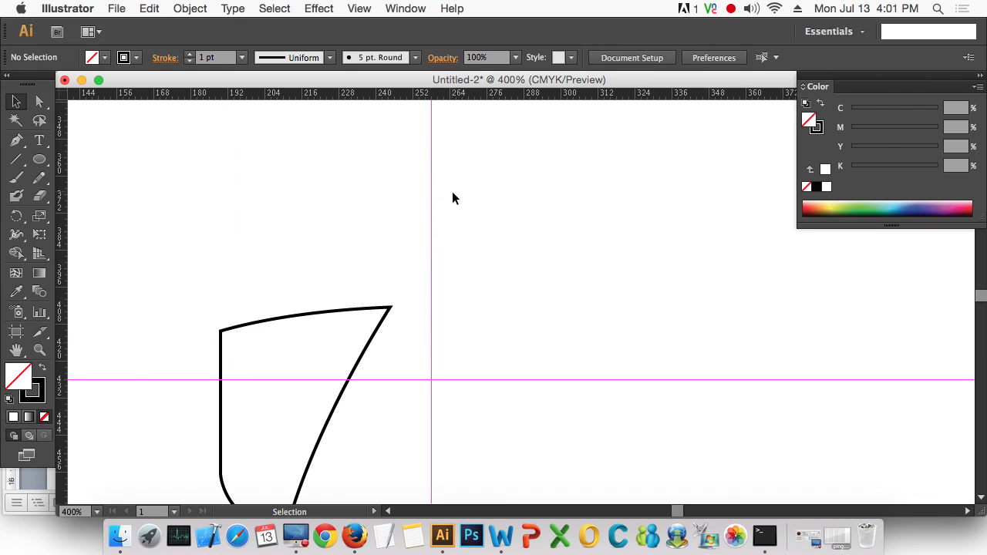
Step: Make a copy of the blade rotated 60° about the guide intersection, and select the copy
key("space")
left_click(404, 355, "alt+super")
left_click(404, 355, "alt+super")
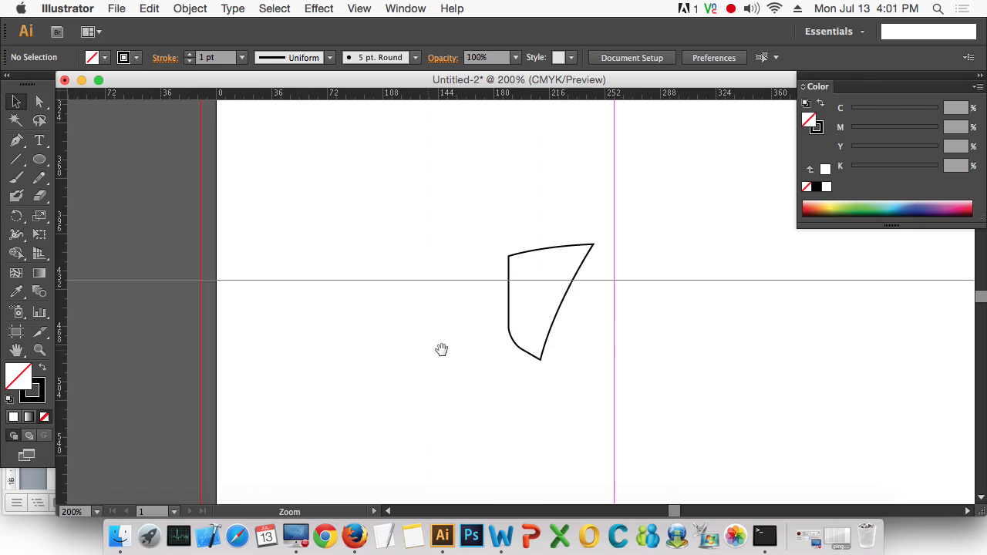
left_click_drag(441, 349, 205, 320)
left_click_drag(322, 383, 235, 294)
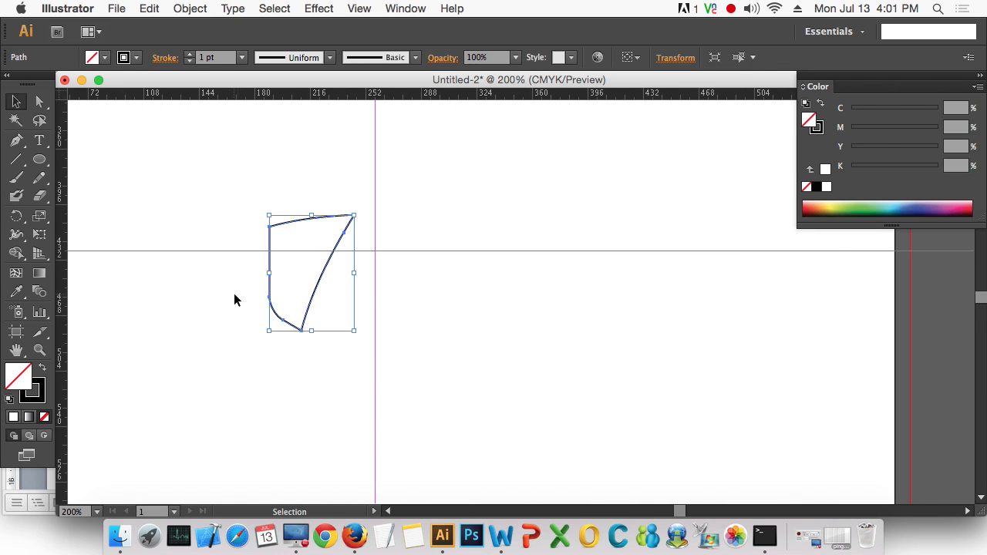
left_click(440, 292)
left_click_drag(198, 149, 661, 408)
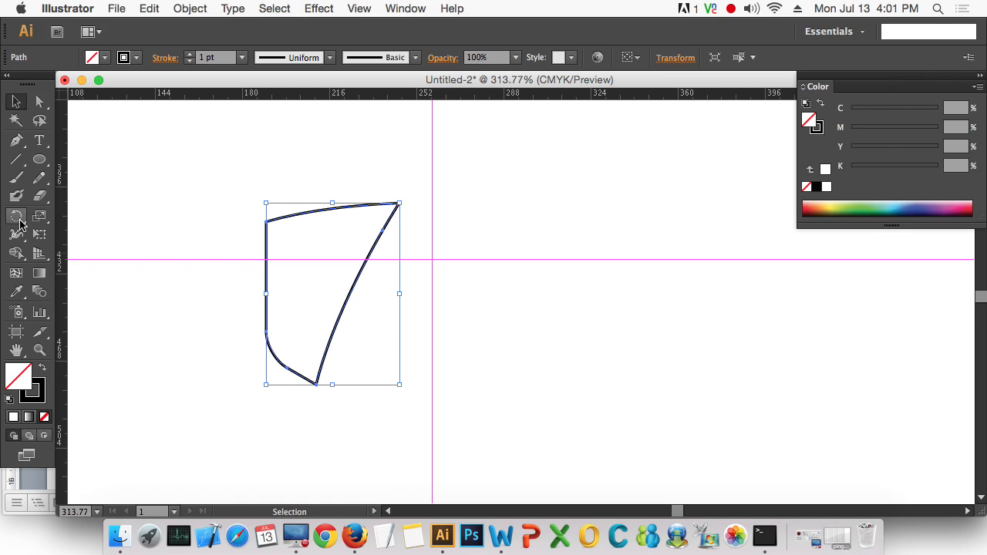
left_click(17, 217)
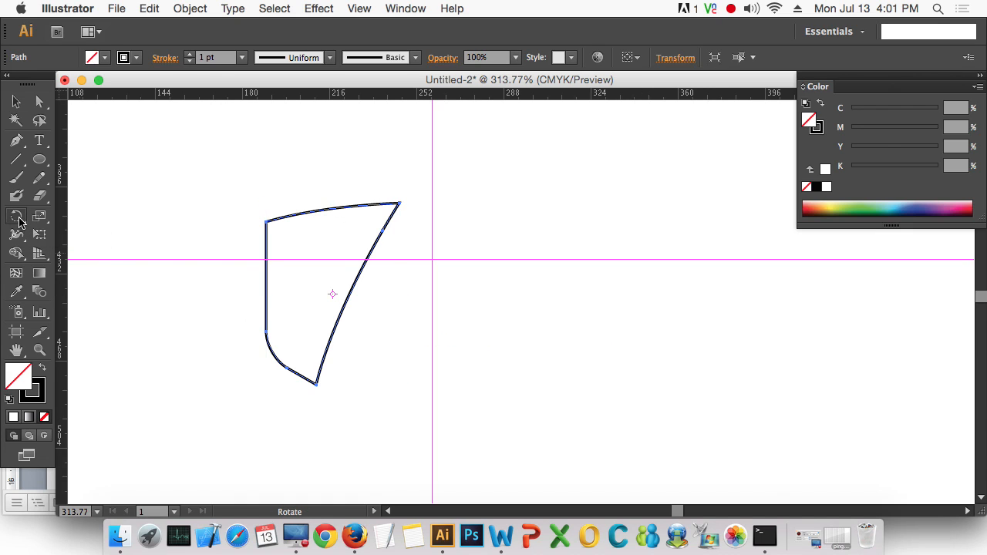
left_click(432, 259, "alt")
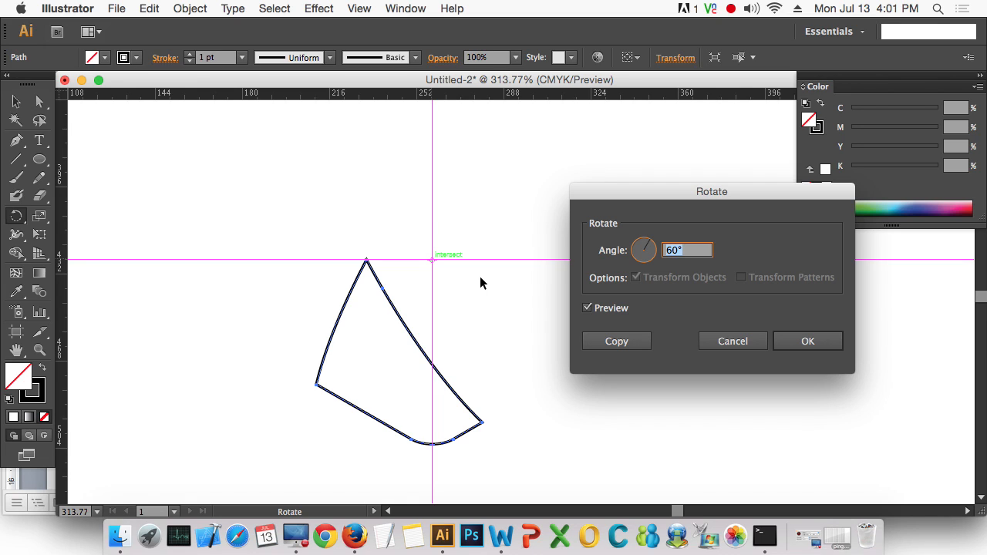
left_click(618, 343)
left_click(18, 104)
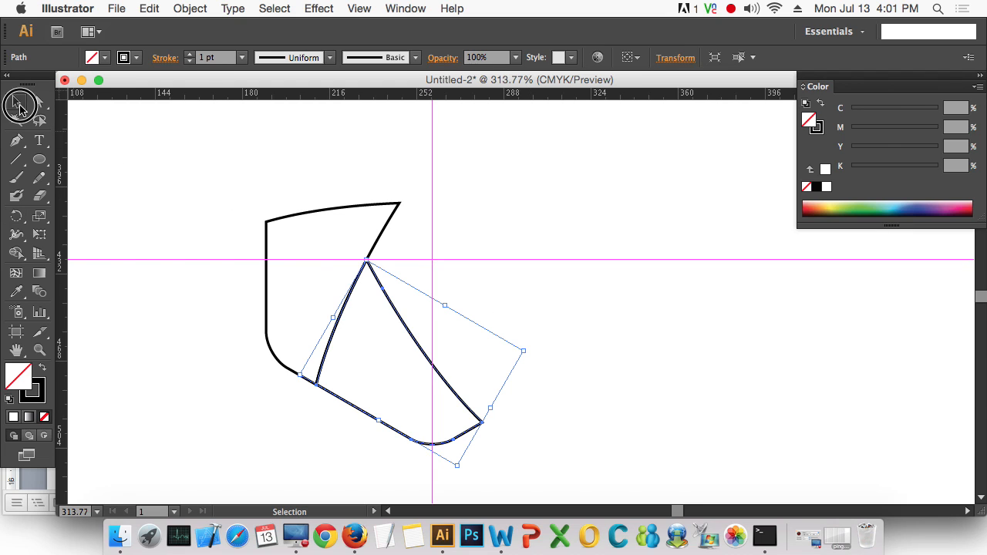
left_click(633, 353)
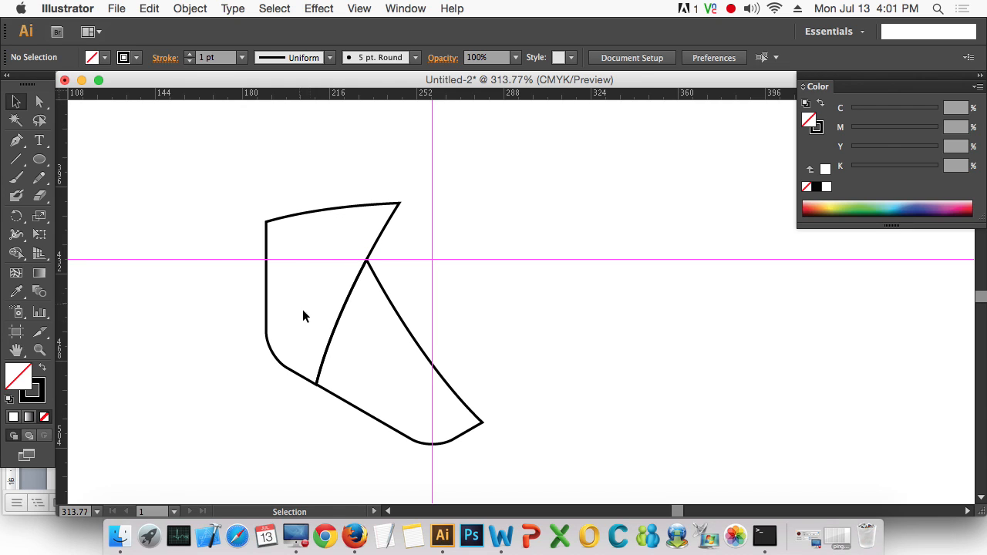
left_click(481, 425)
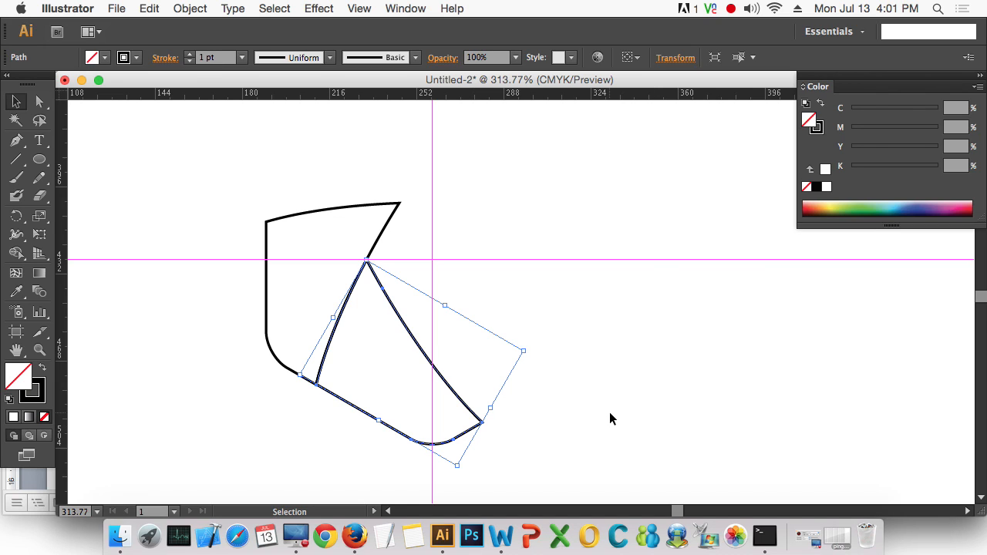
Step: Repeat the 60° rotated copy four more times to complete the six-blade hexagon, and deselect everything
key("a")
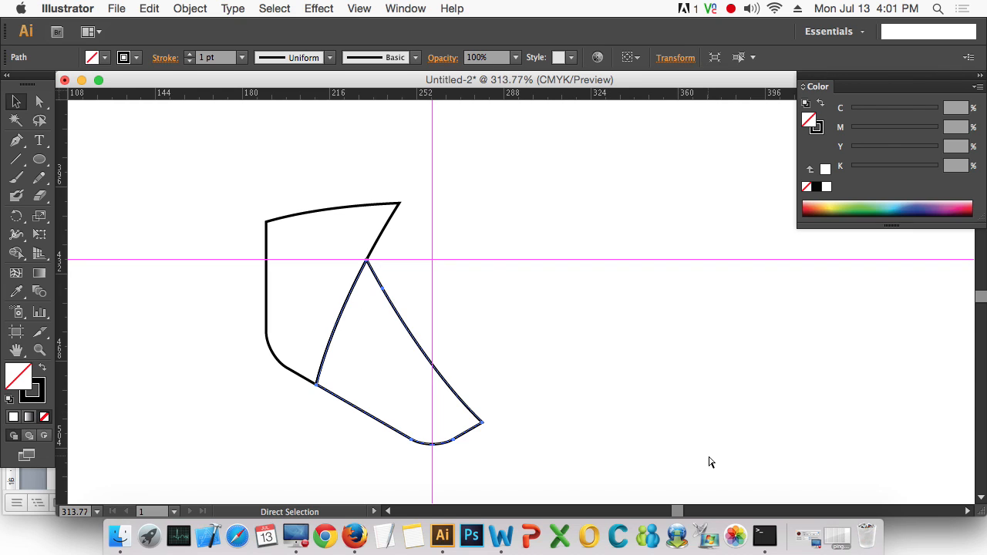
key("super+d")
key("super+d")
key("super+d")
key("super+d")
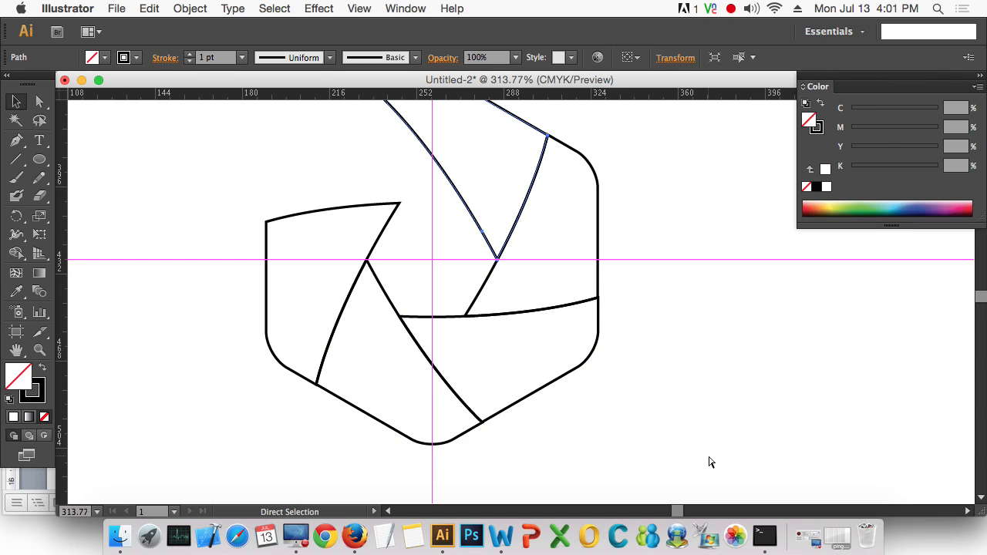
key("v")
left_click(692, 436)
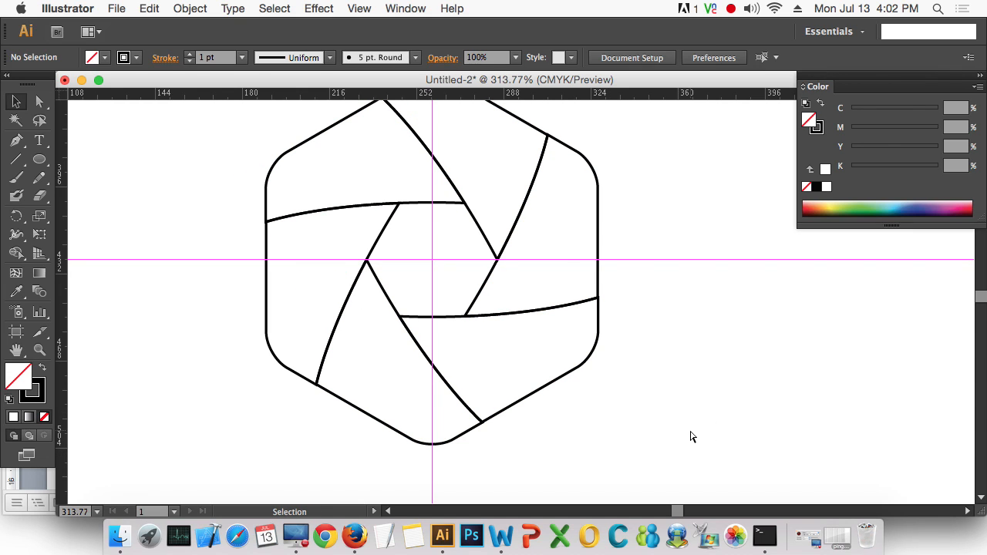
Step: Hide the guides crossing the hexagon logo, leaving its blades deselected
key("super+semicolon")
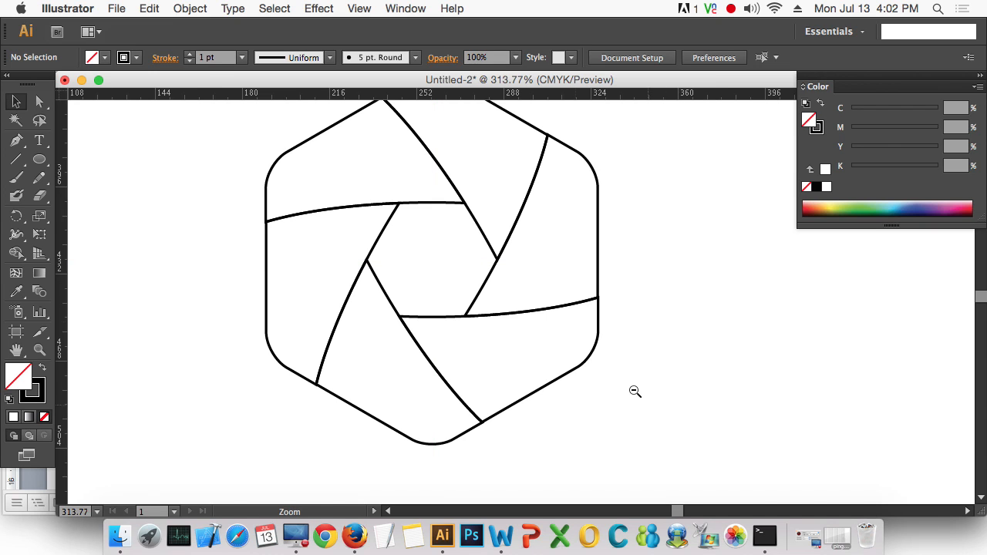
left_click(486, 271, "alt")
left_click(505, 272, "alt")
left_click(547, 286, "alt")
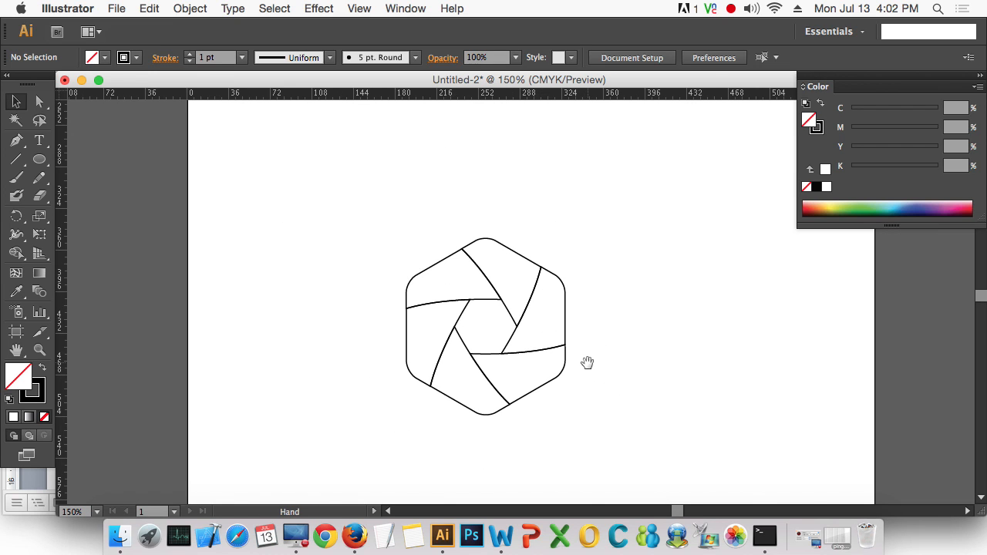
left_click_drag(587, 362, 463, 288)
left_click_drag(269, 161, 514, 359)
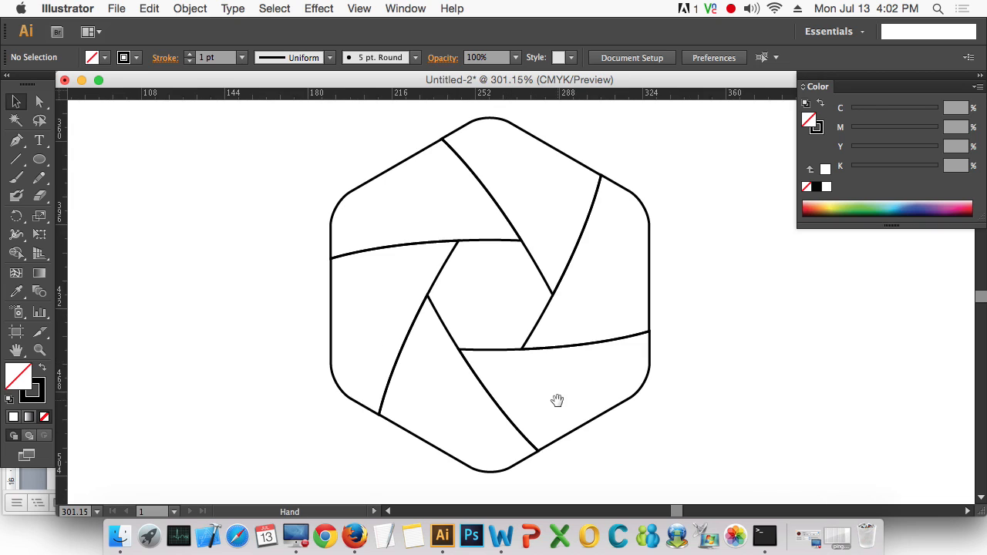
left_click_drag(557, 401, 449, 363)
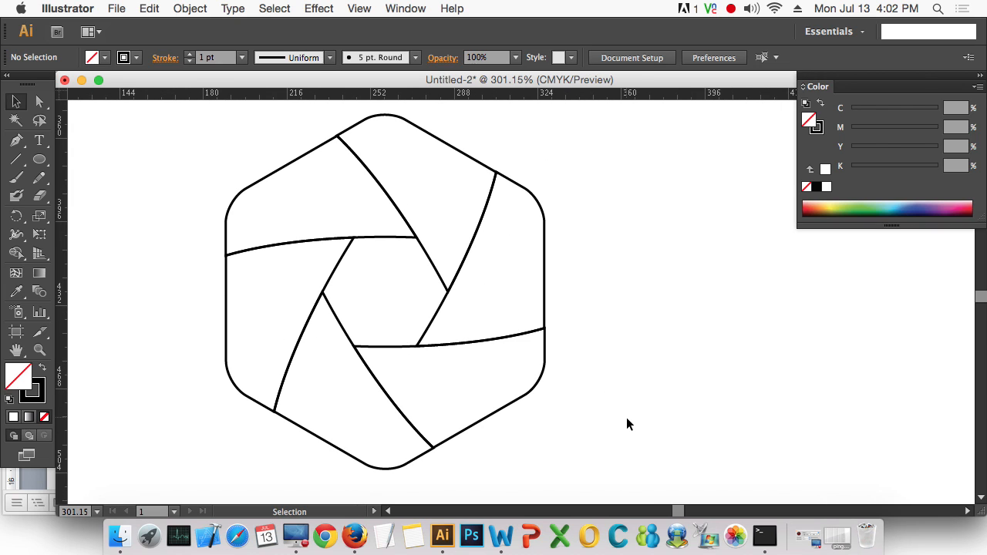
left_click_drag(601, 418, 246, 162)
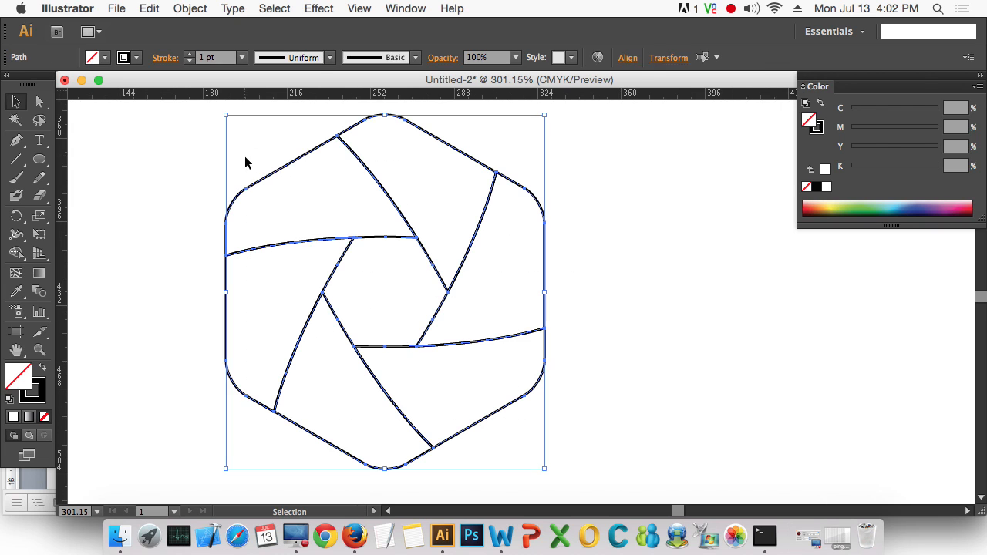
left_click(668, 367)
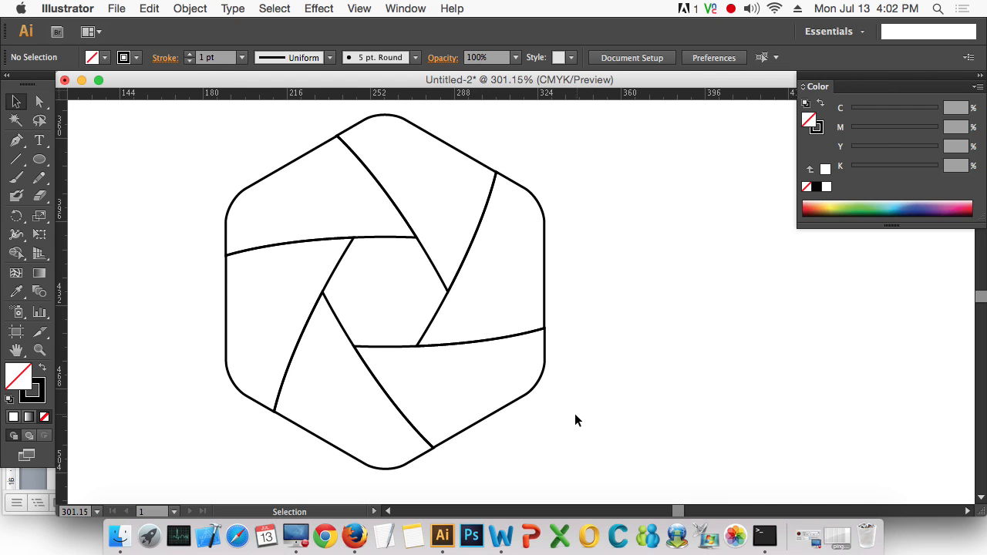
Step: Fill all six blades with the default linear gradient, remove their strokes, and make the fill active again
left_click_drag(537, 416, 304, 213)
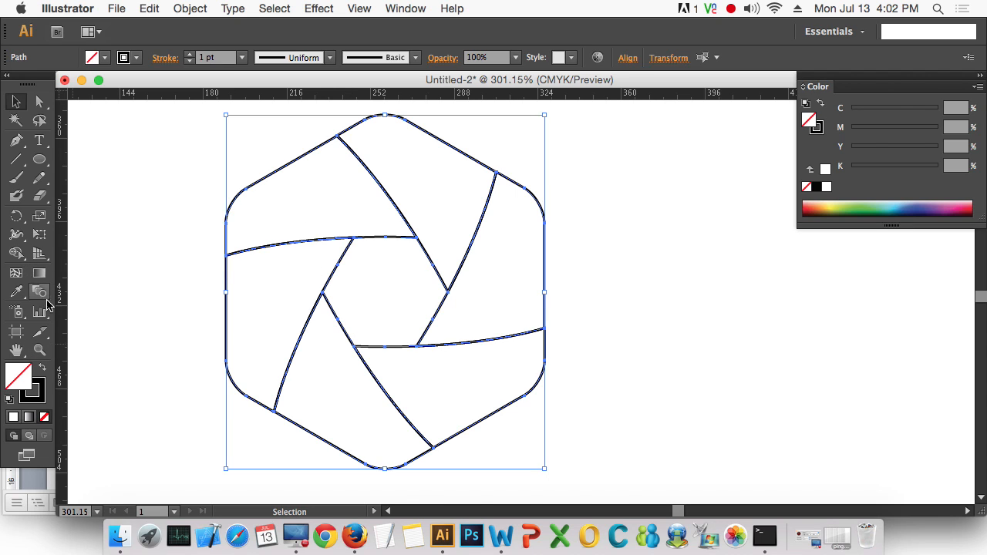
left_click(29, 417)
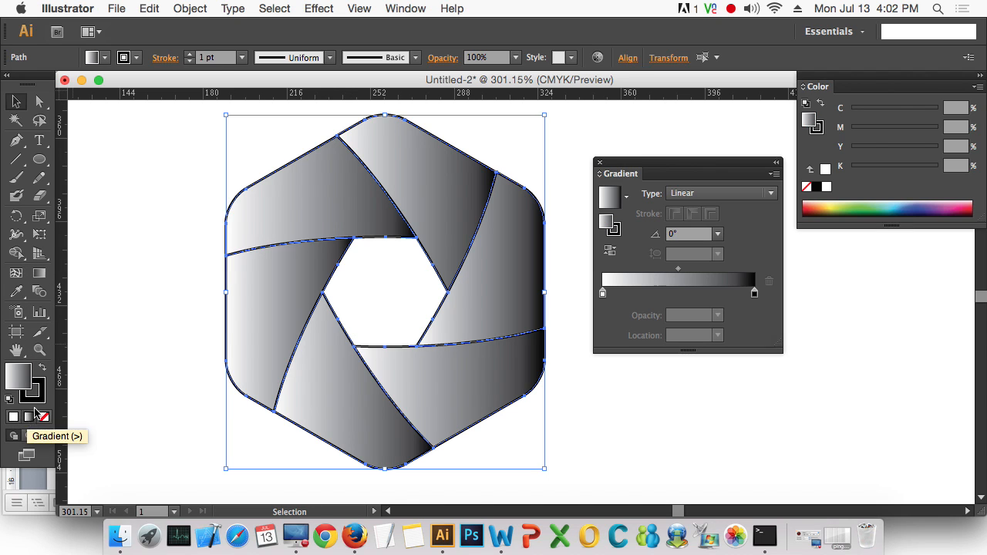
left_click(35, 392)
left_click(44, 417)
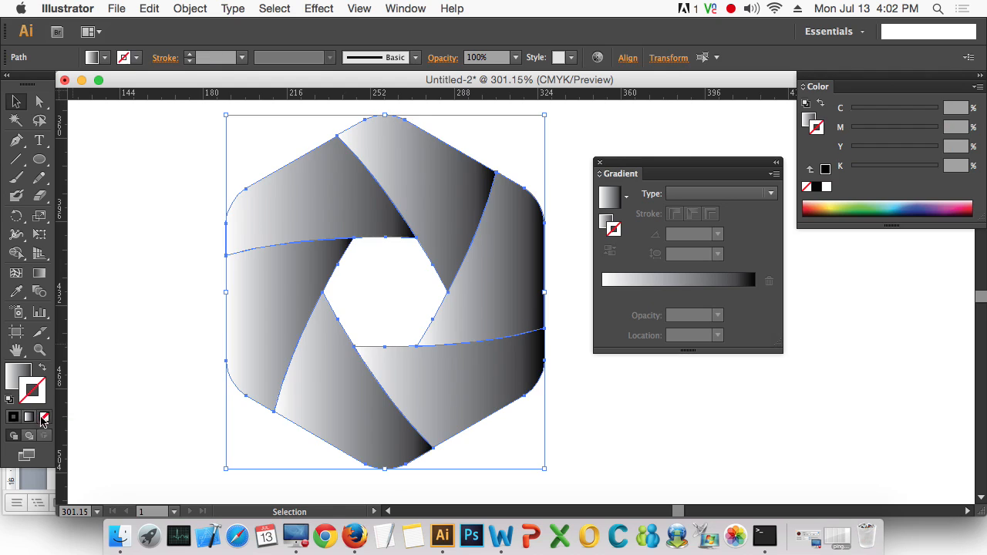
left_click(16, 374)
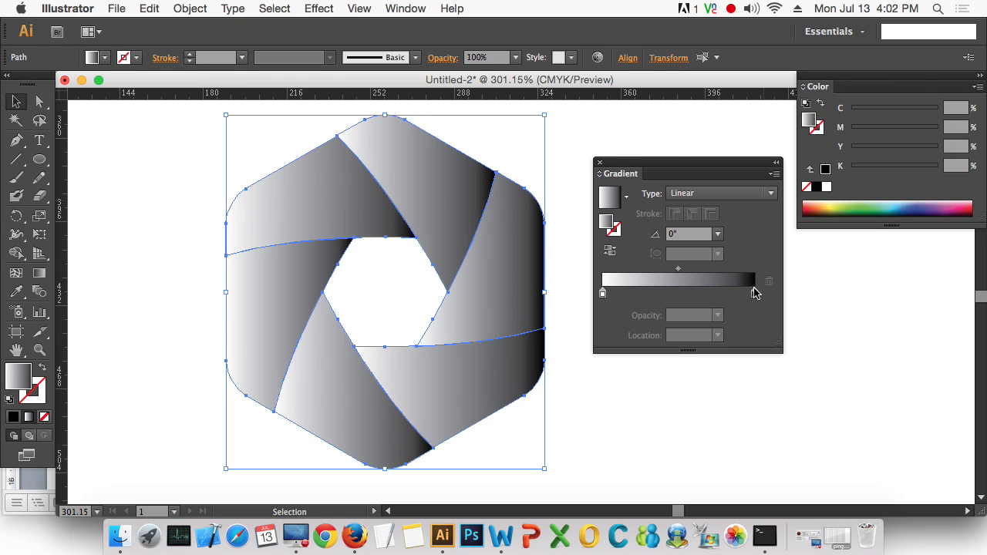
Step: Change the gradient's black end stop to the magenta swatch (M 100)
left_click(755, 293)
double_click(756, 293)
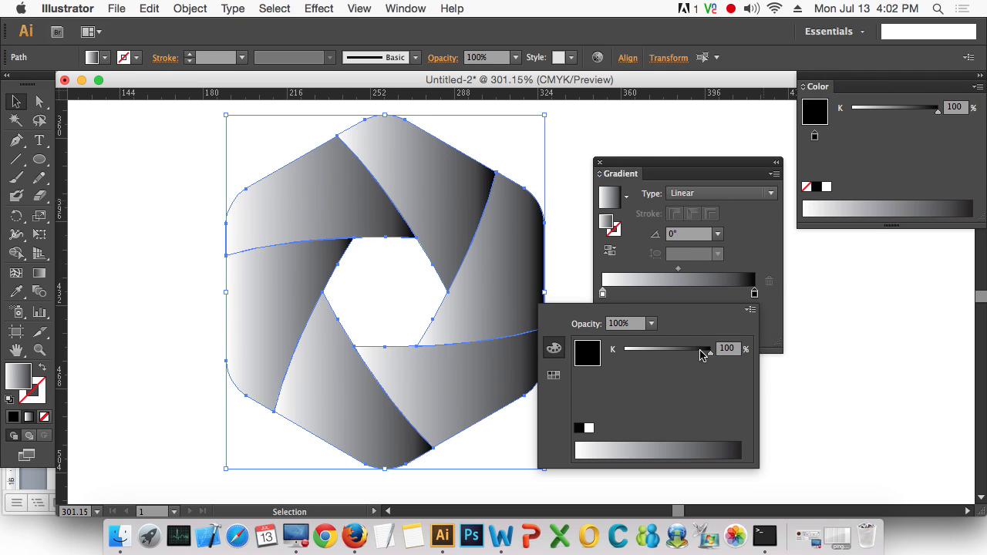
left_click(553, 375)
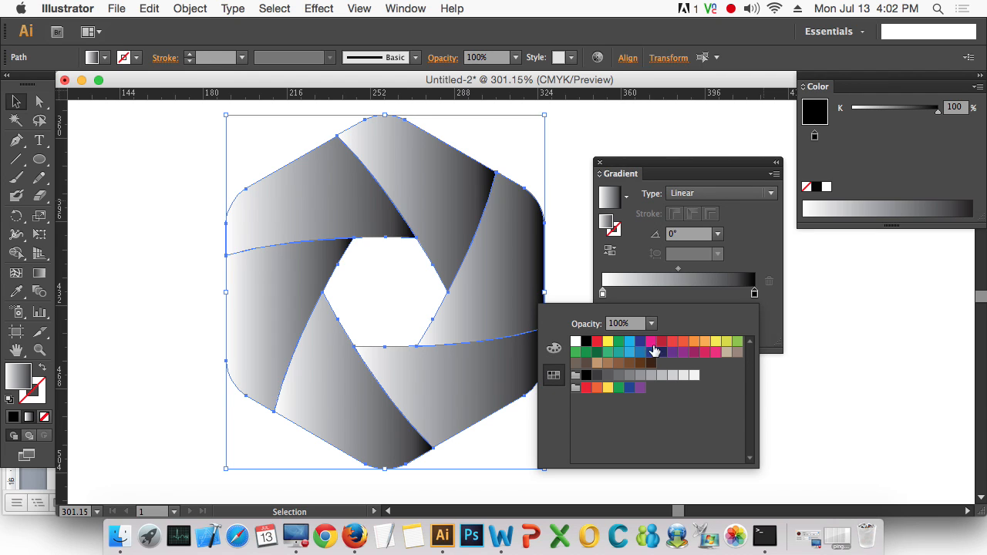
left_click(651, 342)
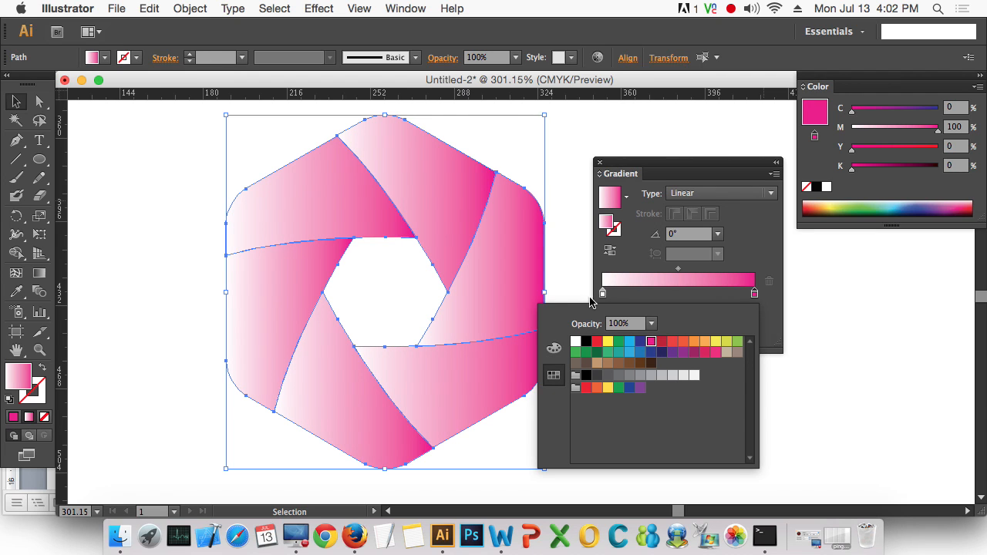
Step: Change the gradient's white start stop to the yellow swatch (C 5, Y 90), deselect the blades and close the gradient settings
left_click(605, 296)
double_click(604, 295)
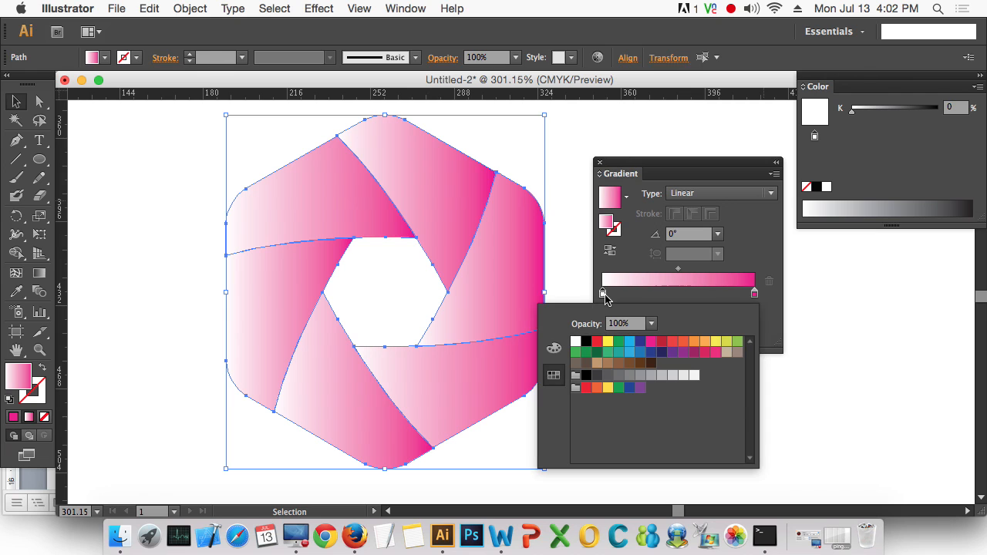
left_click(599, 342)
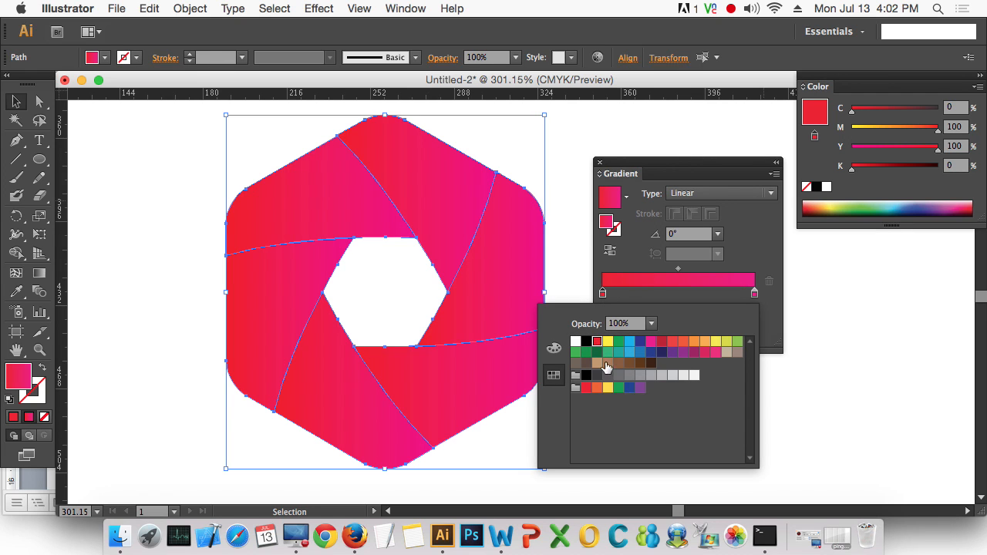
left_click(577, 354)
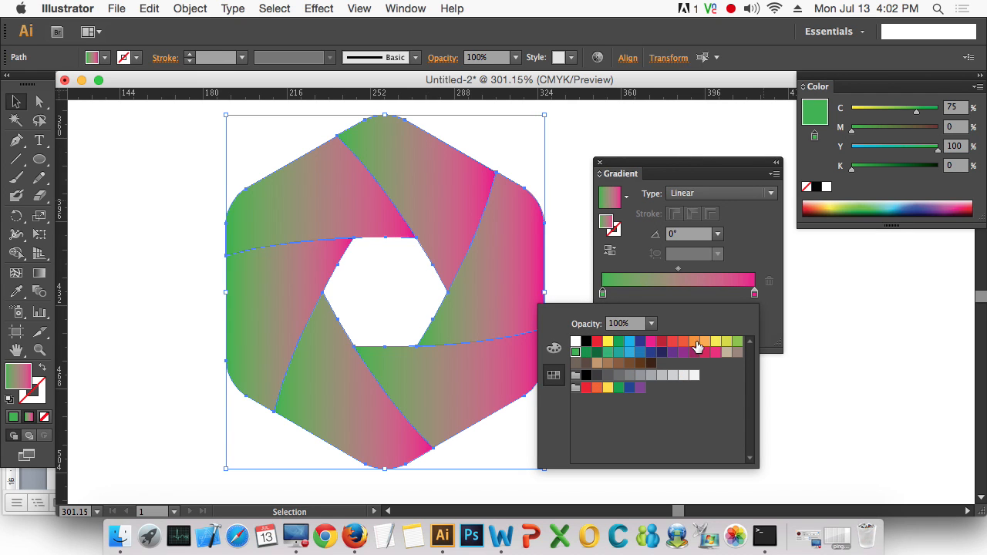
left_click(694, 342)
left_click(716, 344)
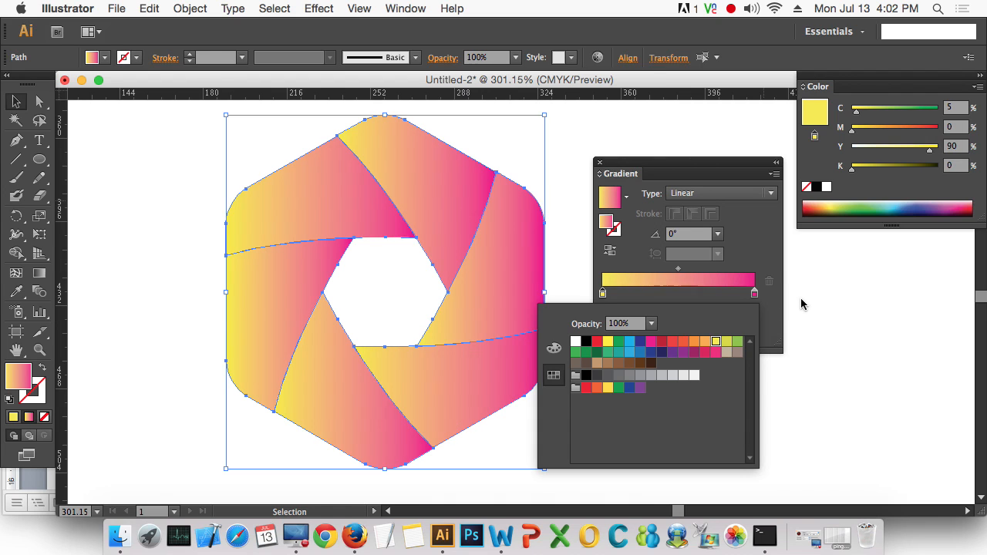
left_click(847, 373)
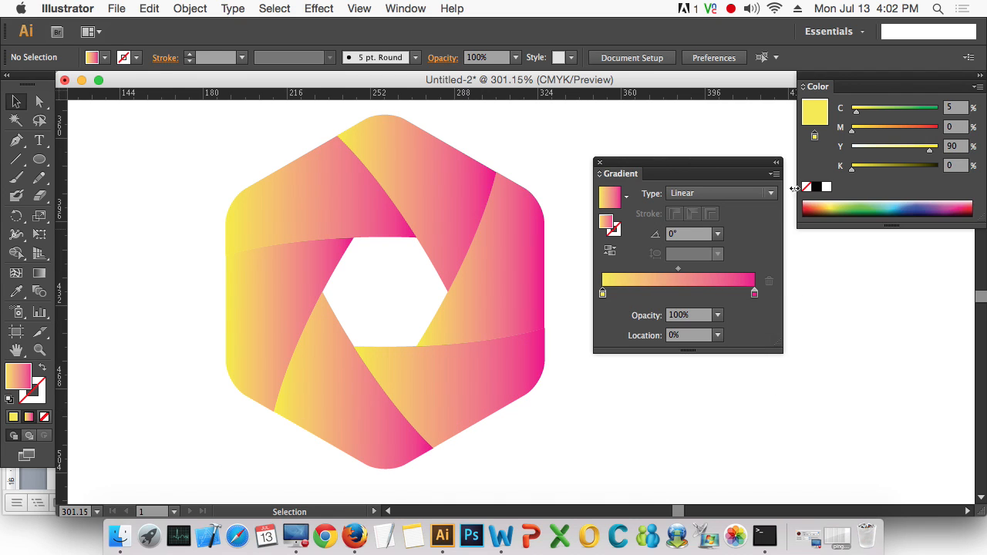
left_click(600, 162)
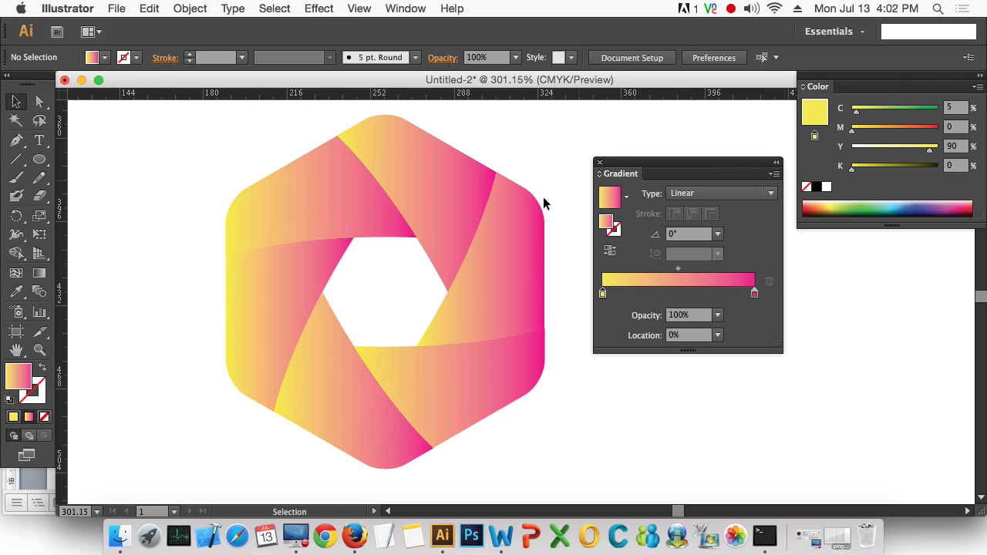
Step: Redirect the upper-left blade's gradient diagonally, with yellow at its lower-left outer corner and magenta along its upper-right edge
left_click(323, 206)
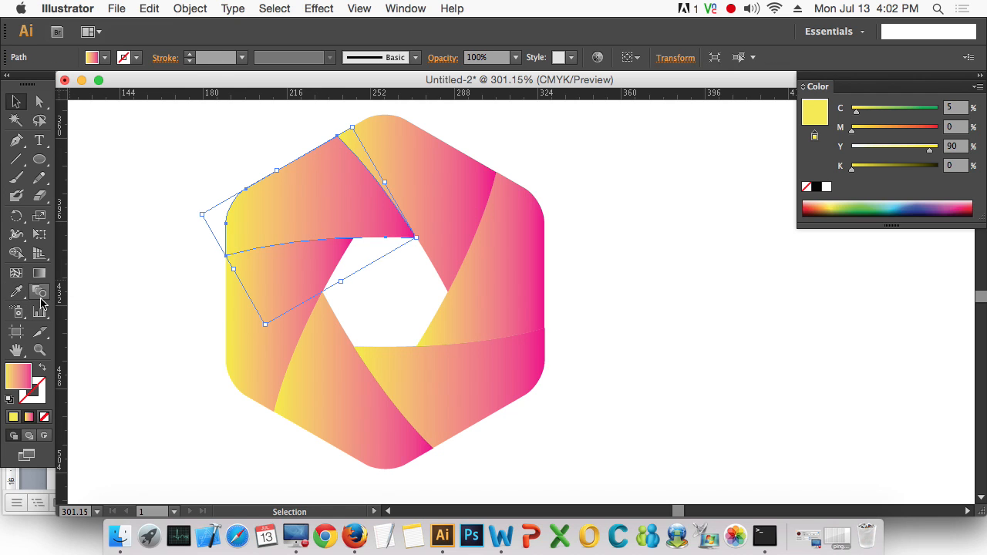
left_click(40, 273)
left_click_drag(204, 280, 410, 166)
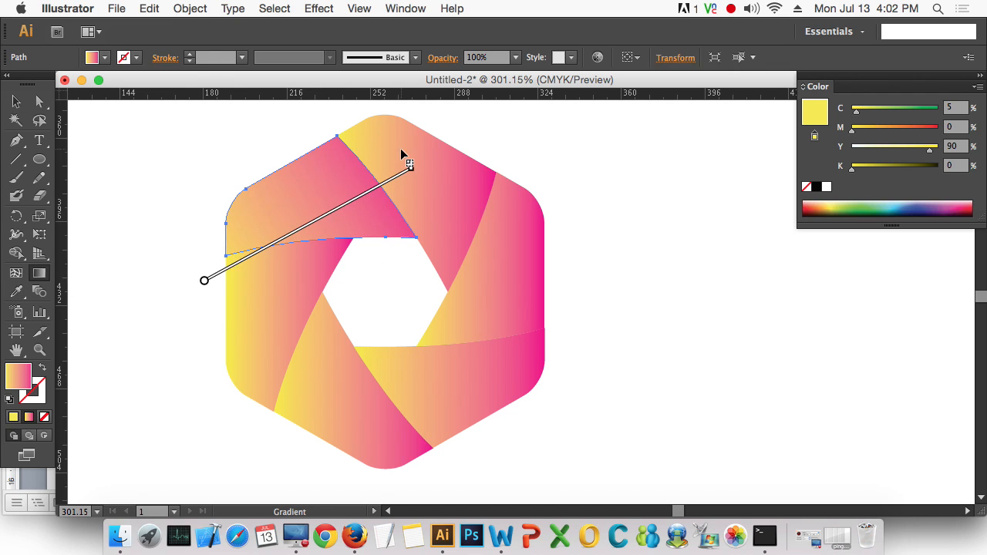
left_click_drag(211, 251, 370, 162)
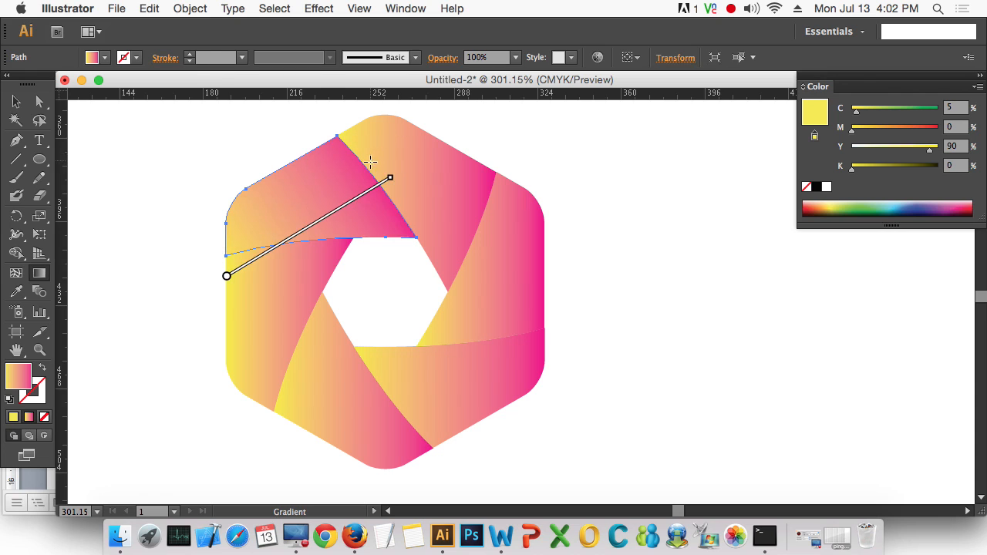
Step: Redirect the left blade's gradient vertically, from yellow just below the blade to magenta just above it
key("v")
left_click(266, 297)
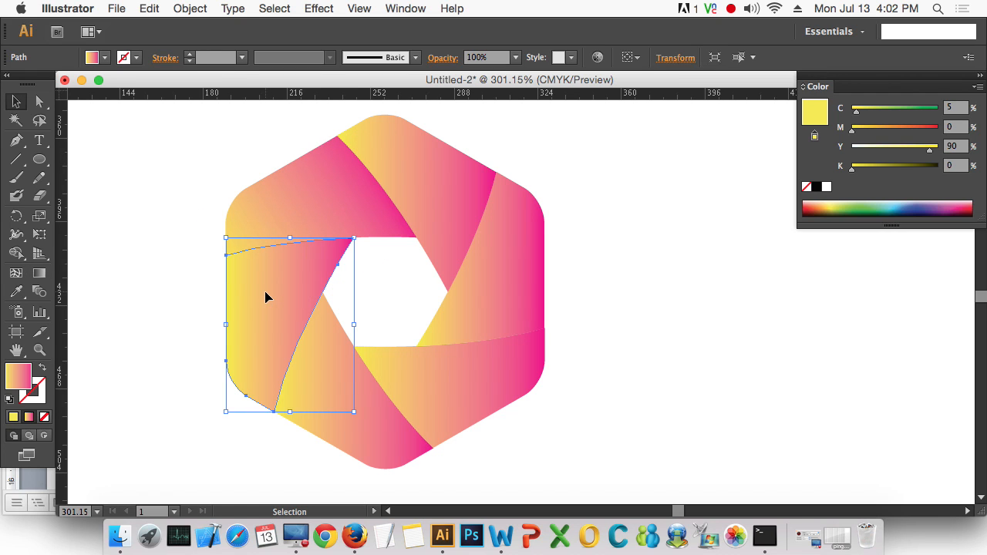
key("g")
left_click_drag(263, 441, 273, 221)
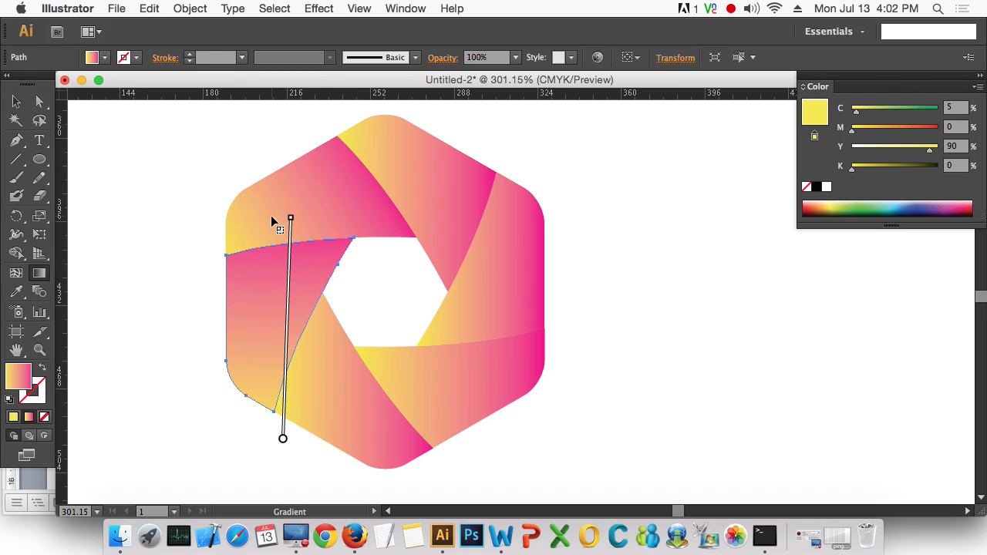
Step: Redirect the bottom blade's gradient diagonally, from yellow at its lower-right corner to magenta past its upper-left edge
key("v")
left_click(370, 391)
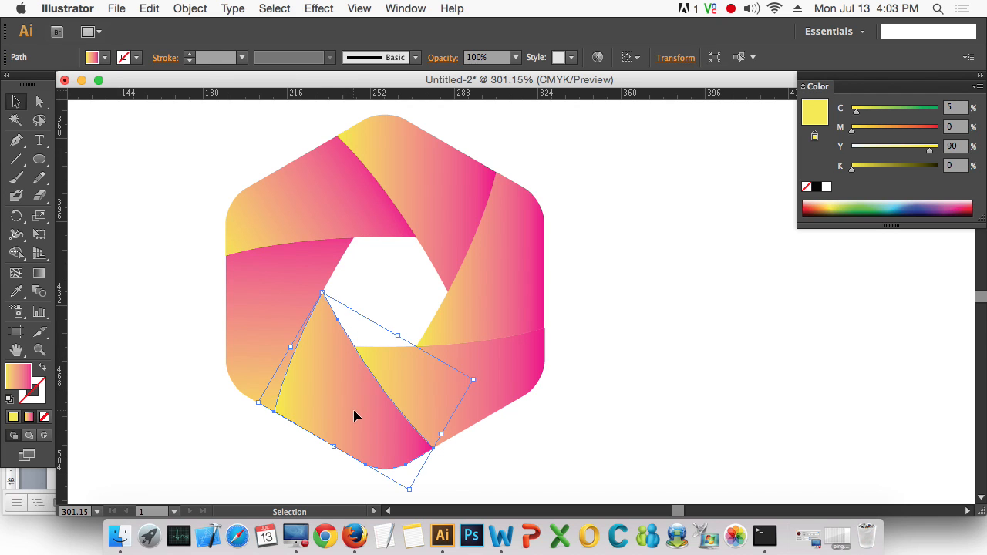
key("g")
mouse_move(434, 447)
left_mouse_down()
mouse_move(290, 368)
mouse_move(273, 333)
left_mouse_up()
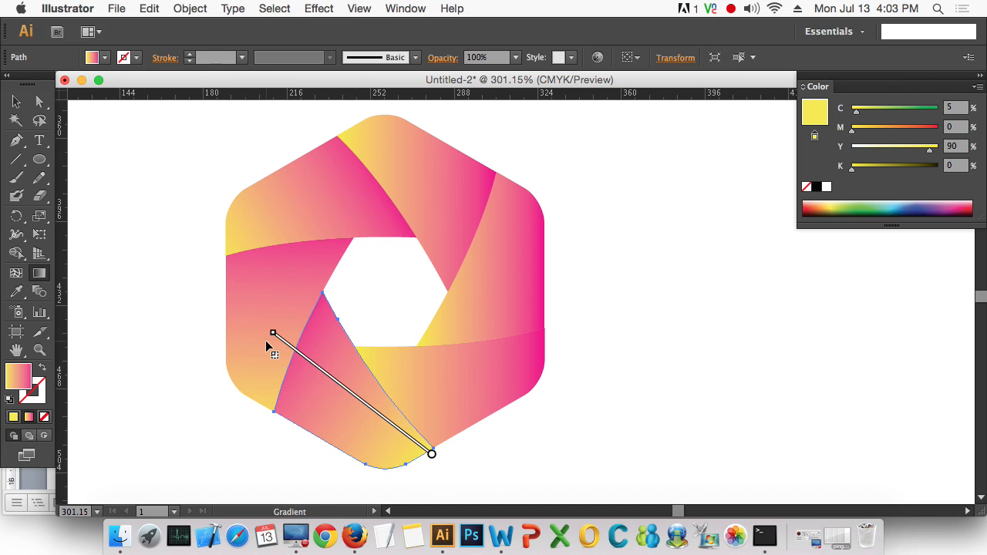
Step: Redirect the lower-right blade's gradient diagonally, from yellow beyond its upper-right corner to magenta along its lower-left edge
key("v")
left_click(494, 378)
key("g")
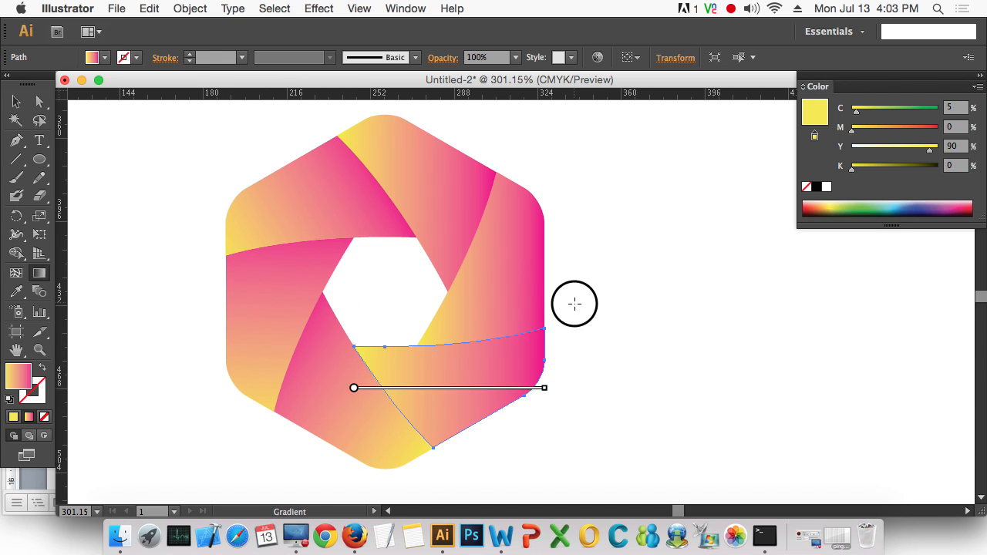
left_click_drag(570, 298, 375, 409)
Step: Redirect the right blade's gradient downward, from yellow at its upper end to magenta along its lower edge
key("v")
left_click(509, 285)
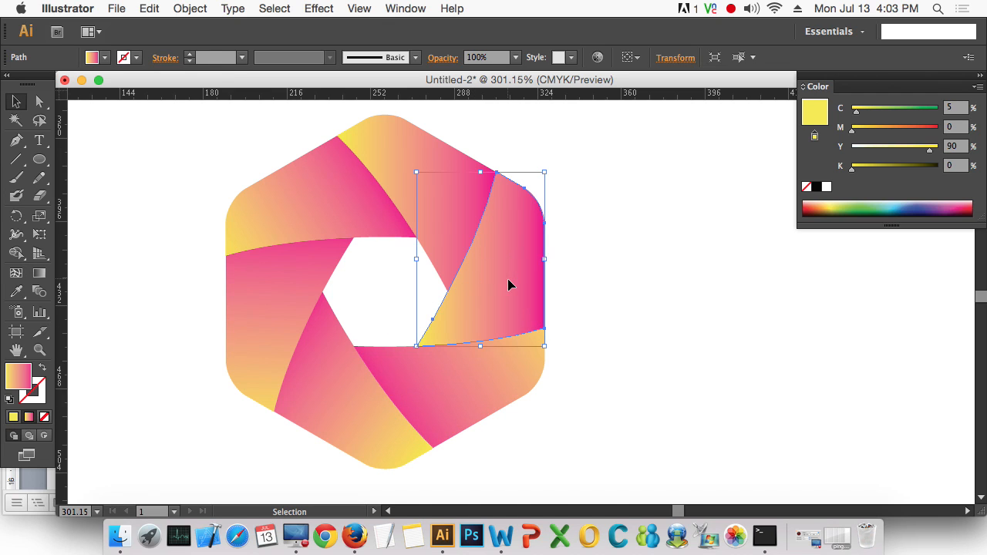
key("g")
left_click_drag(453, 173, 500, 364)
Step: Redirect the top blade's gradient diagonally, from yellow at its upper-left corner to magenta at its lower-right edge, and return to the Selection tool
key("v")
left_click(425, 161)
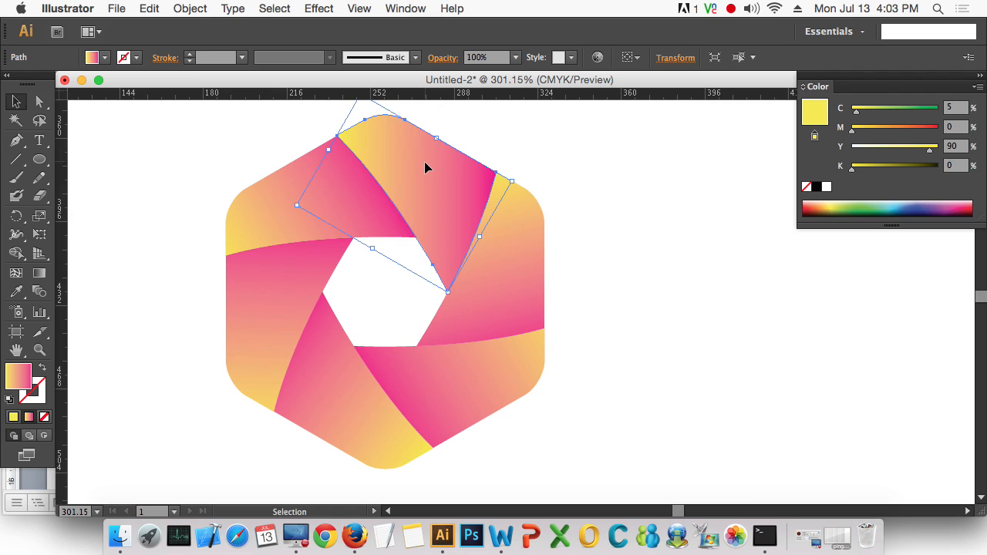
key("g")
mouse_move(342, 131)
left_mouse_down()
mouse_move(493, 230)
mouse_move(485, 243)
left_mouse_up()
left_click(16, 101)
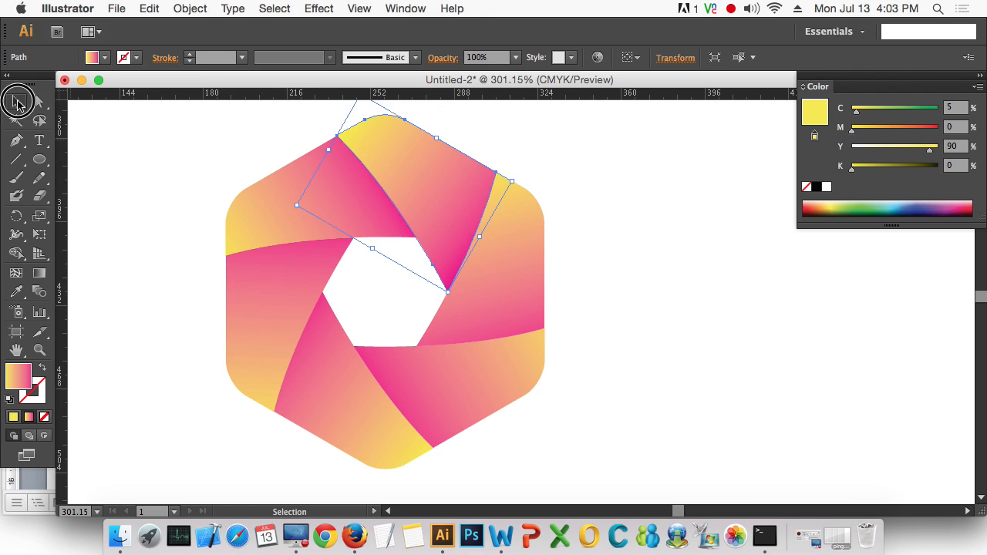